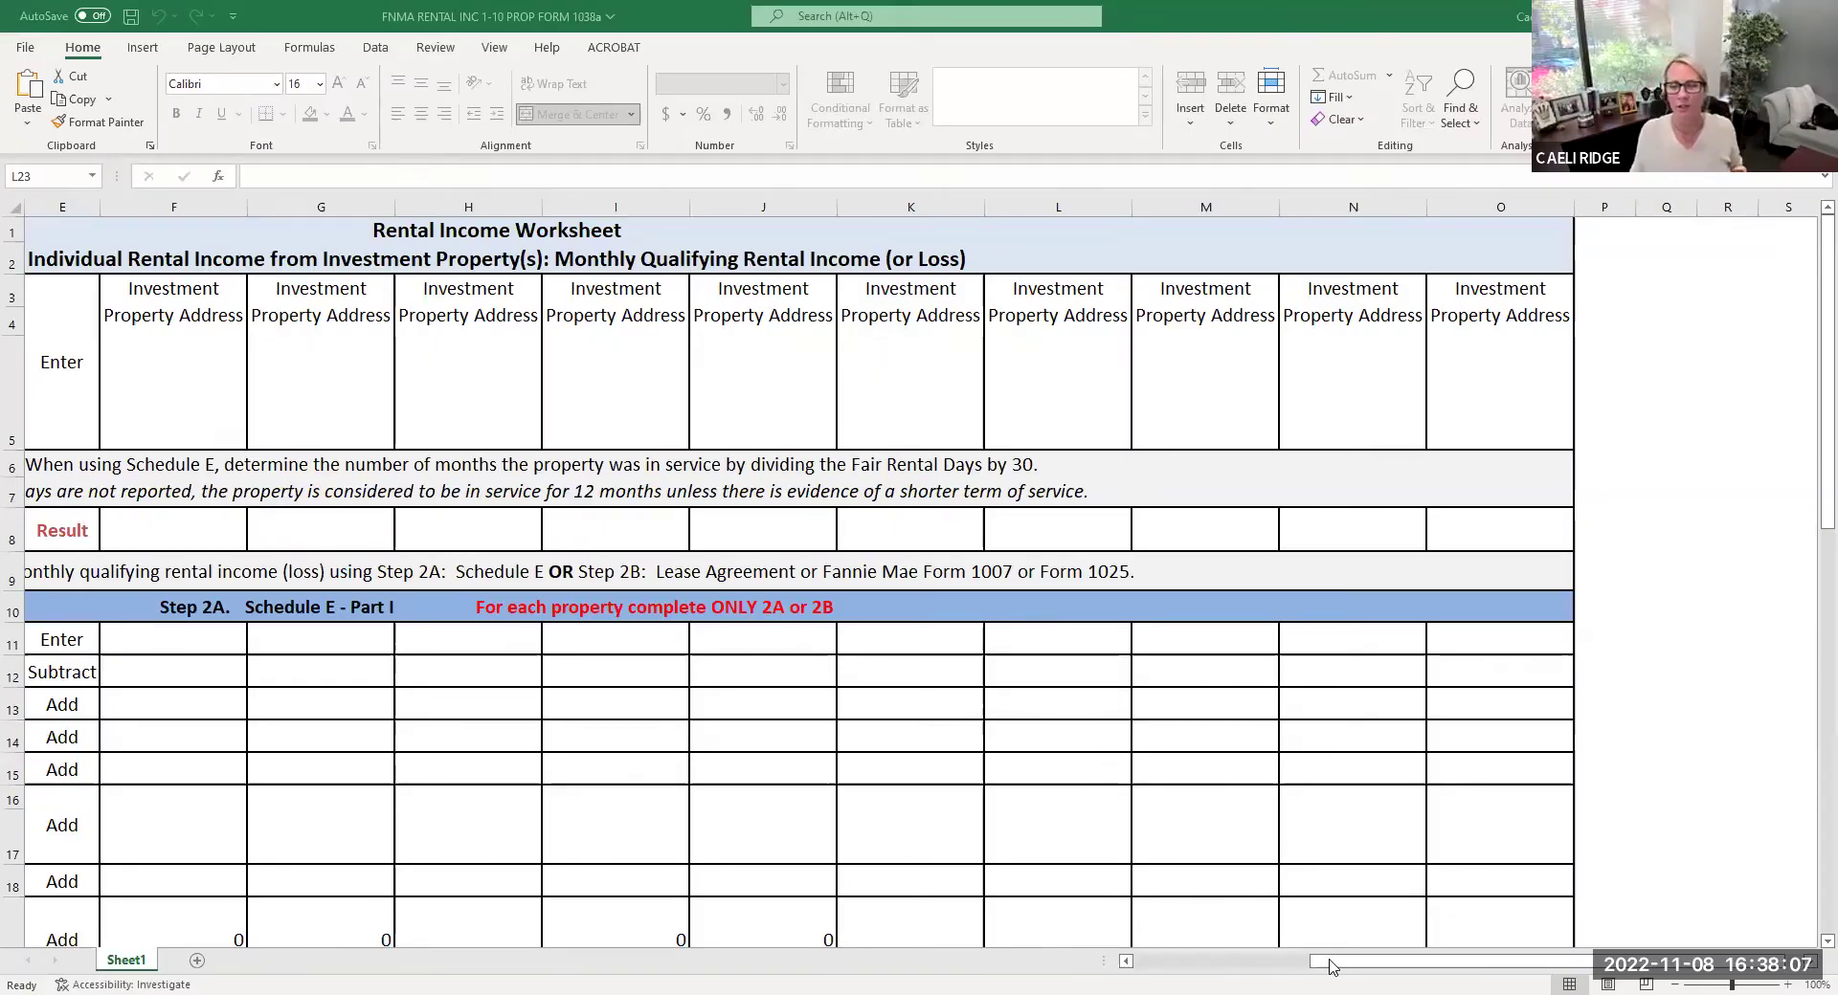
Step: Review the worksheet's Step 1 and Step 2A Schedule E rows, including the first property's monthly qualifying rental income formula
left_click_drag(1330, 966, 1144, 968)
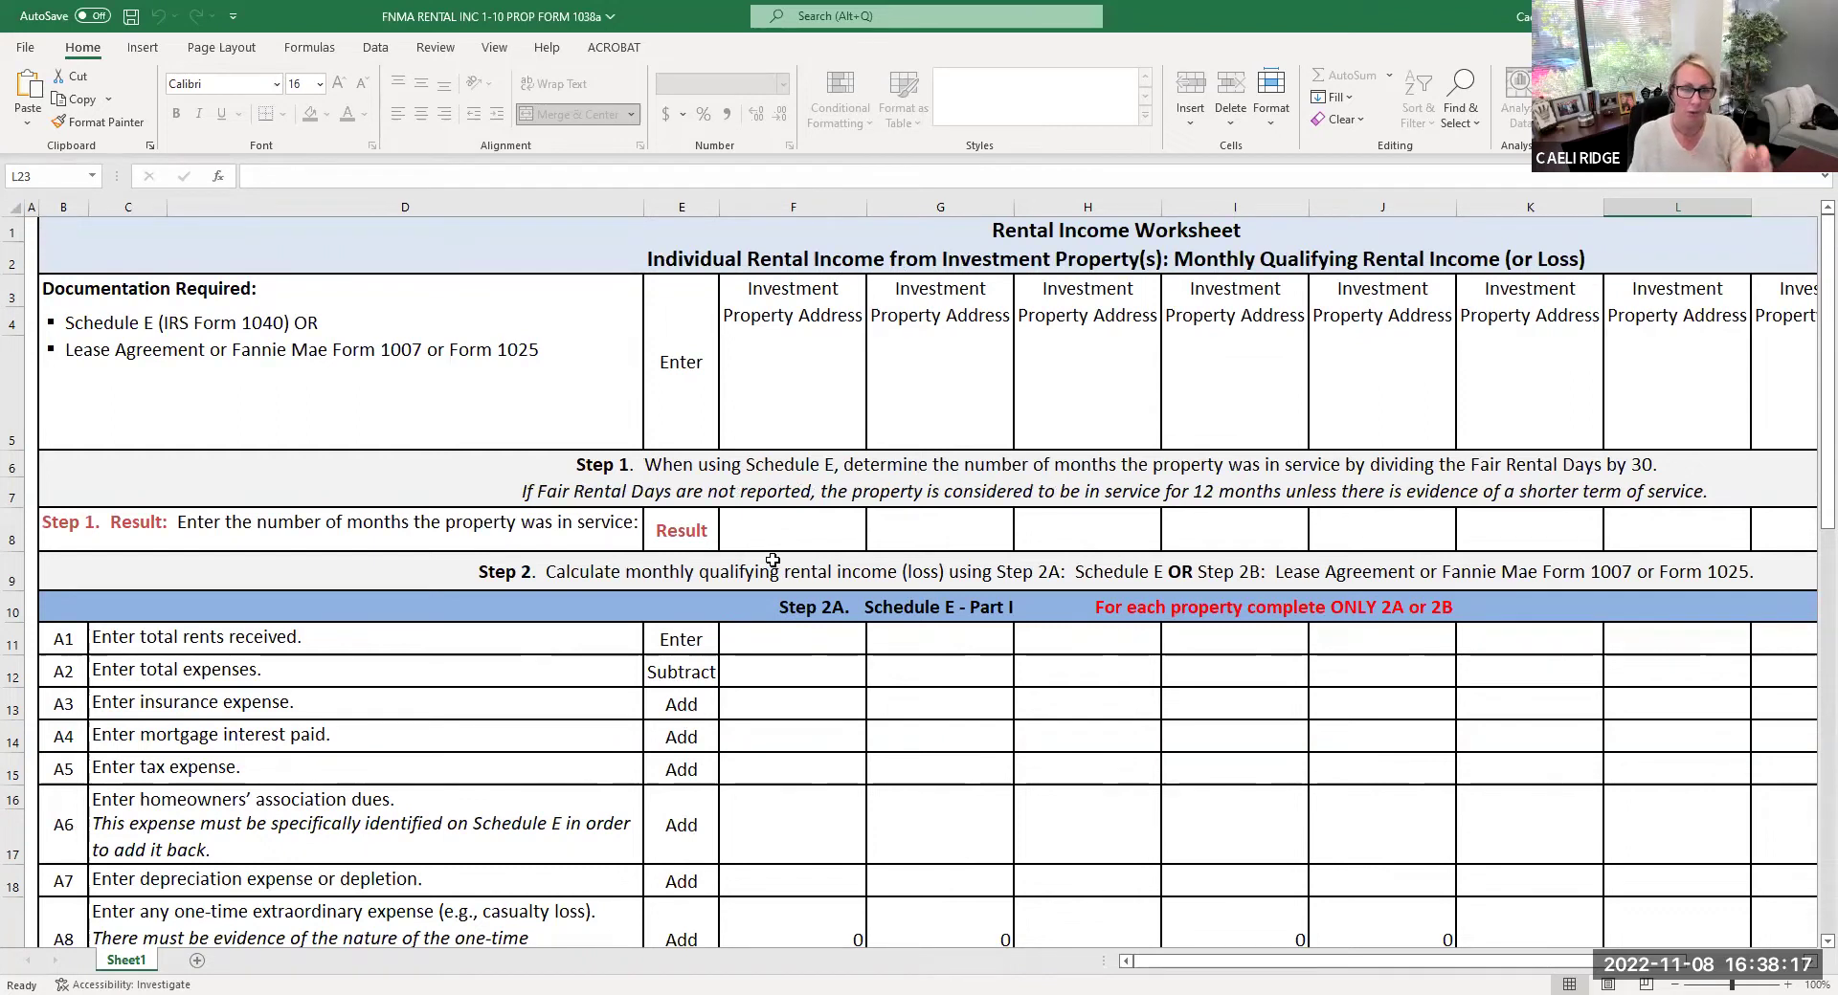
scroll(745, 488, "down", 3)
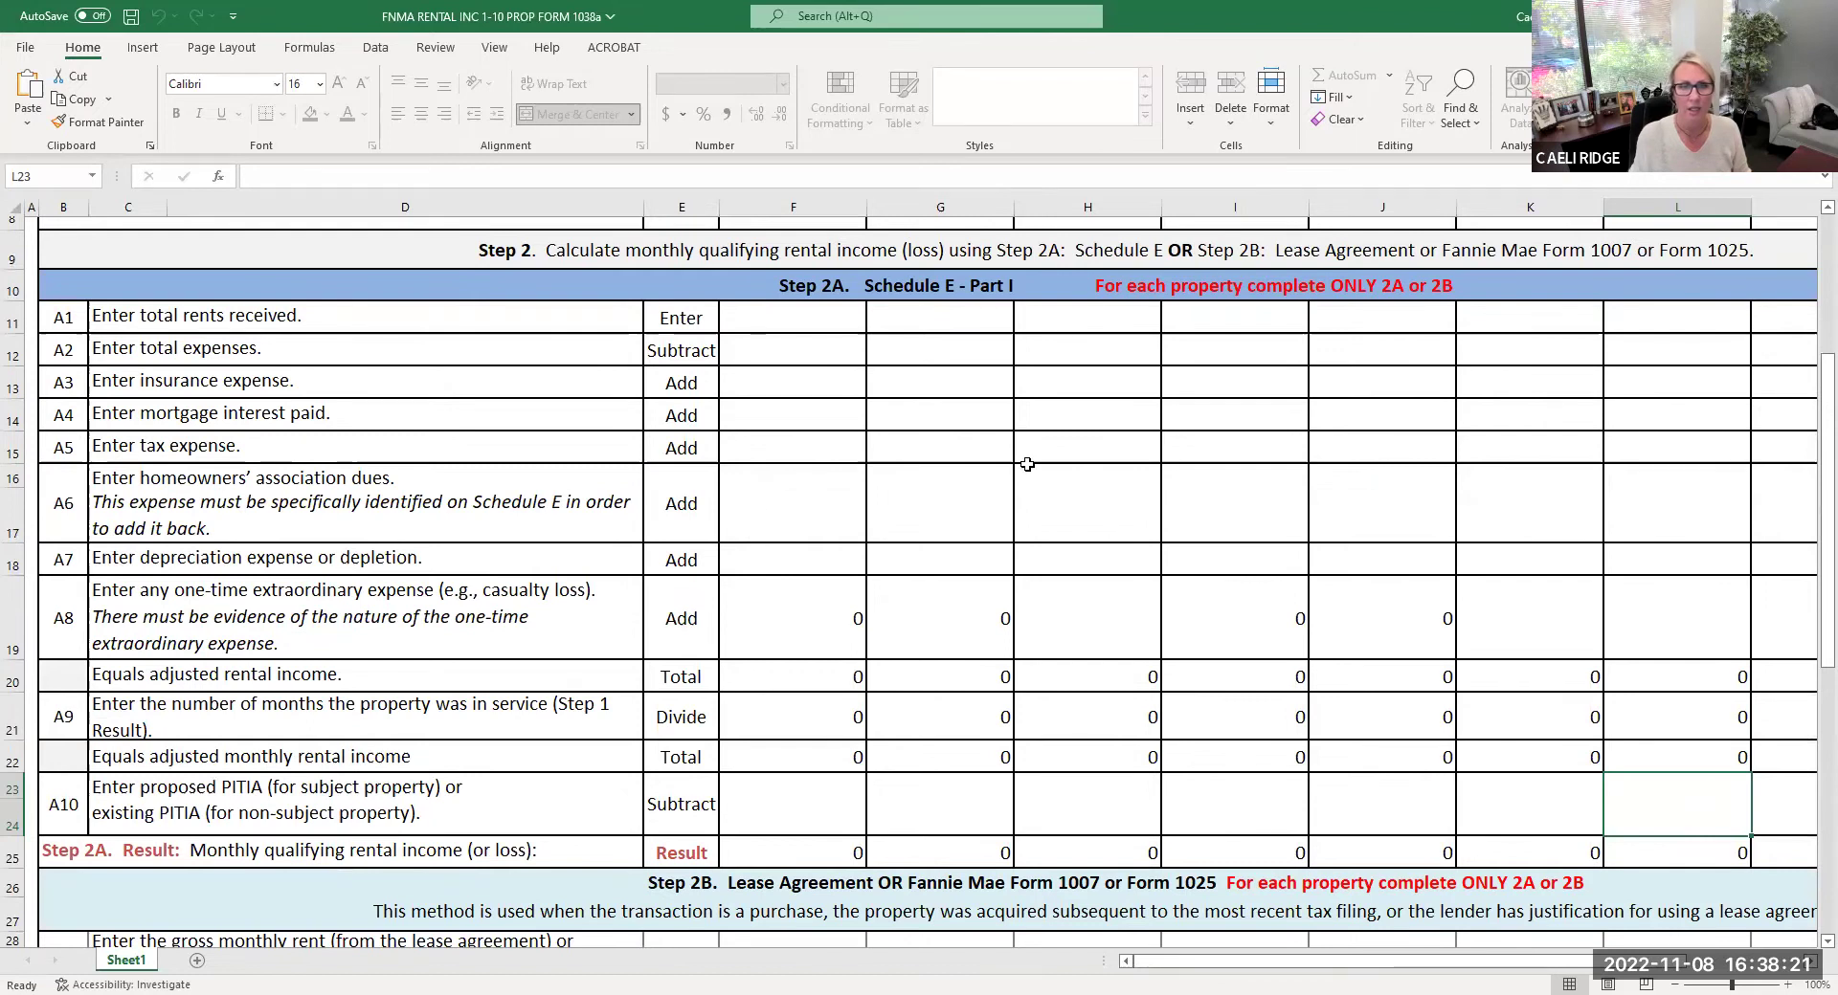
left_click(790, 855)
scroll(789, 856, "up", 2)
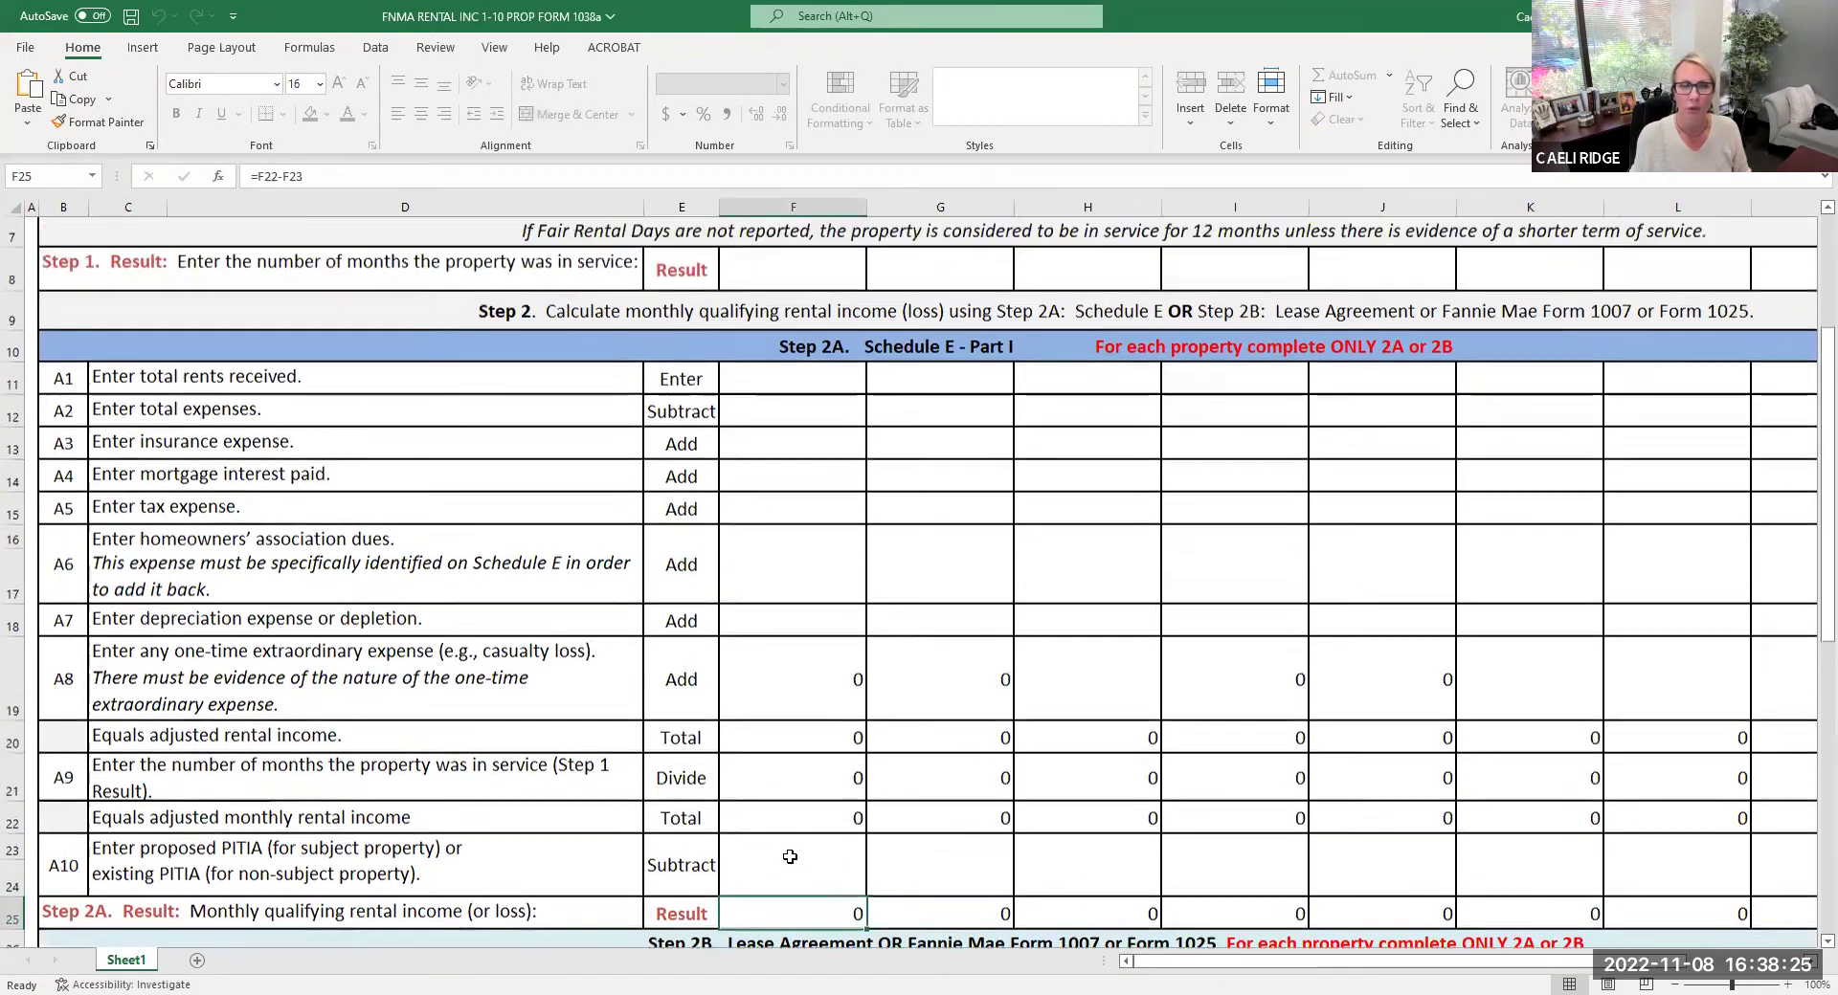
scroll(790, 855, "up", 1)
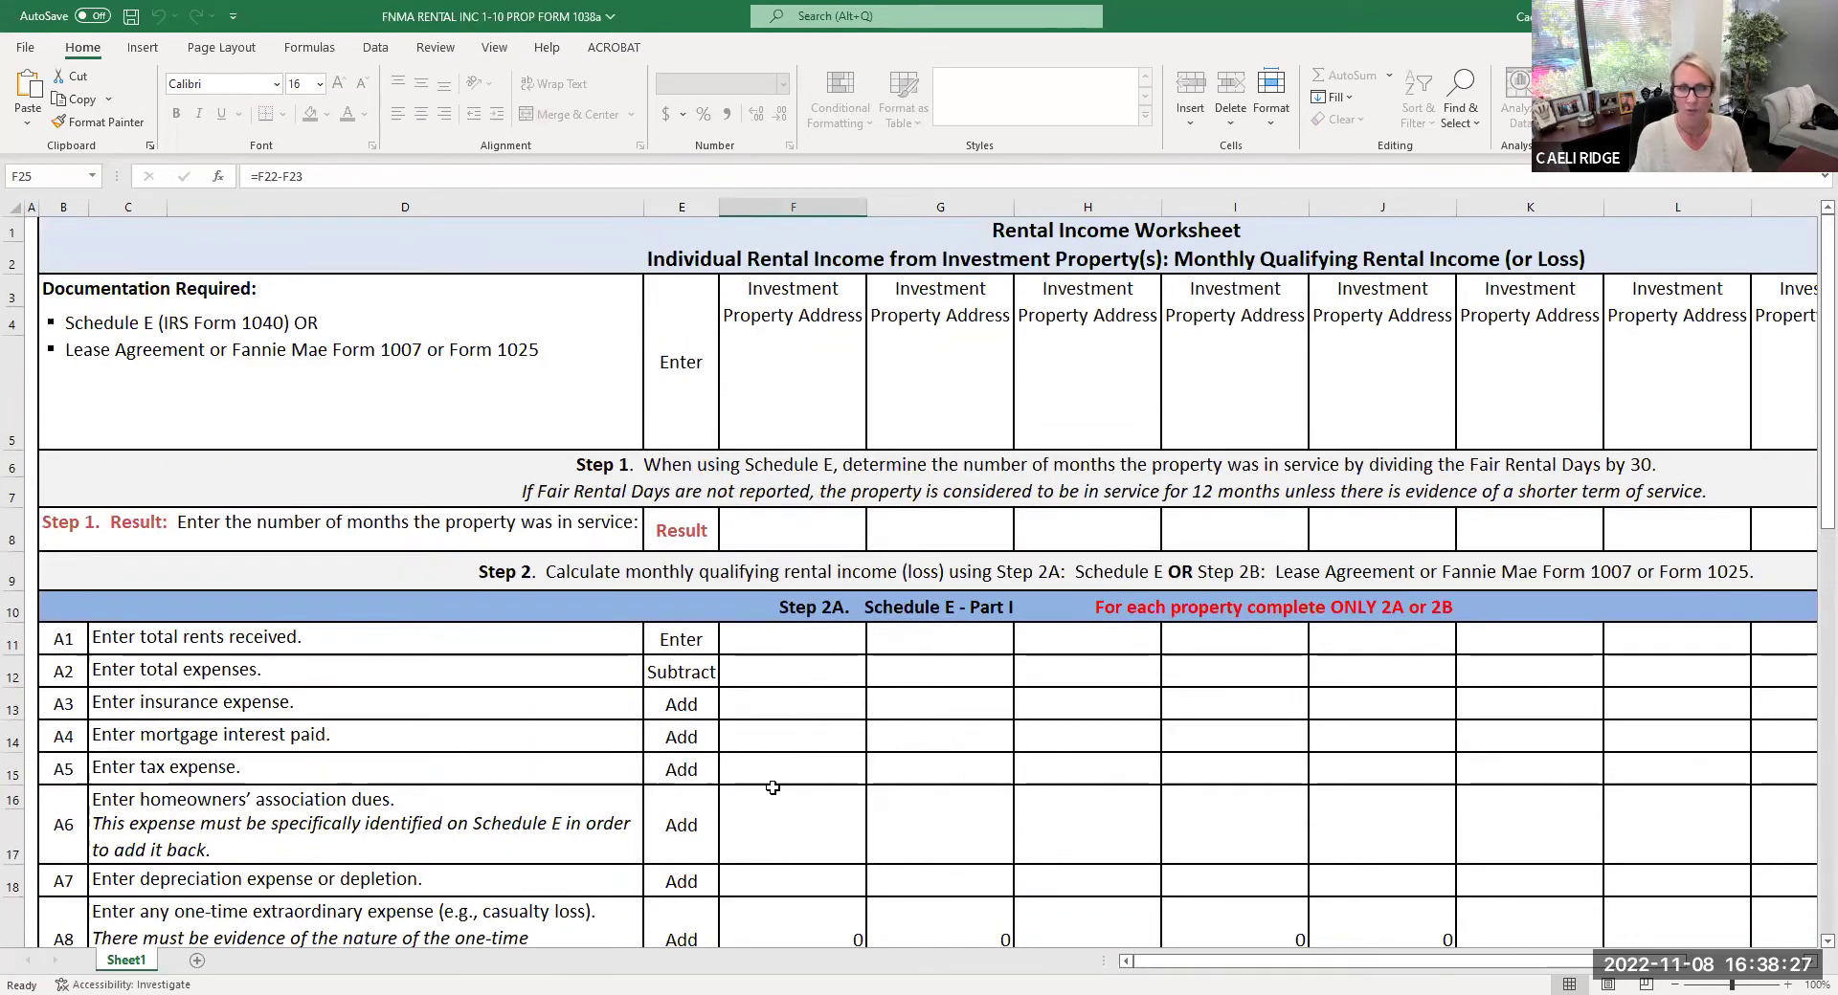
scroll(778, 778, "down", 3)
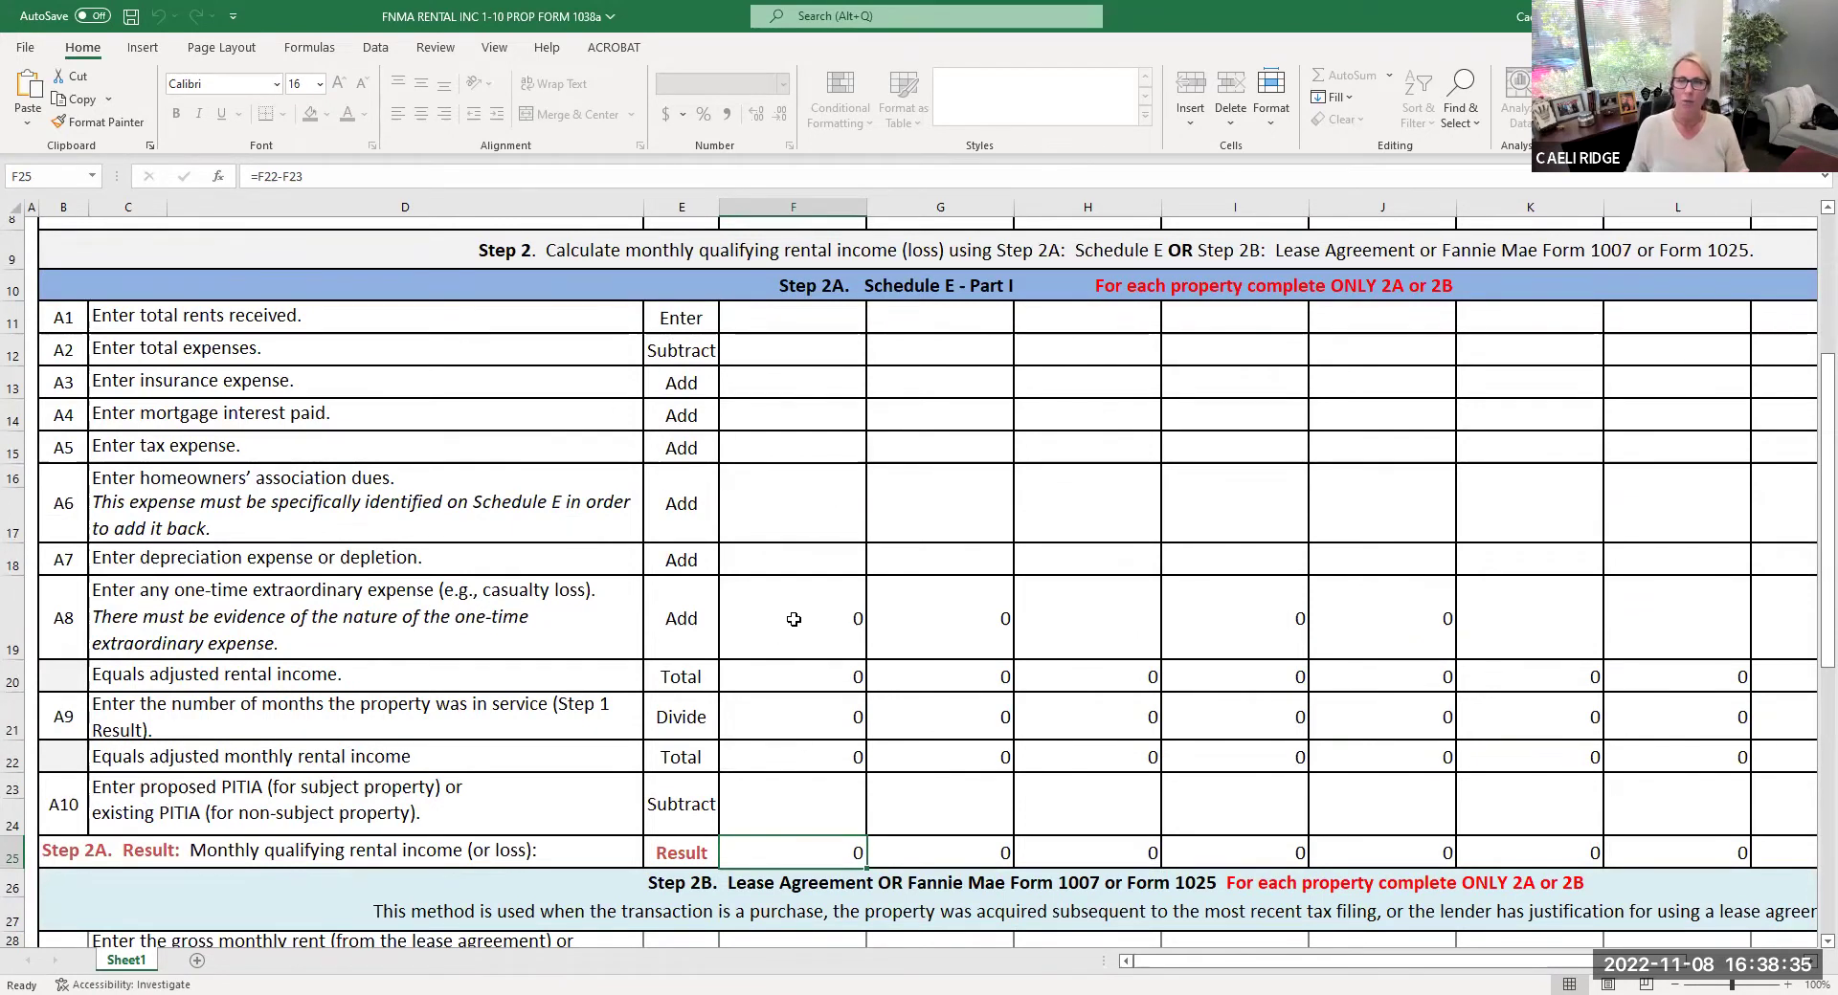
scroll(796, 618, "up", 3)
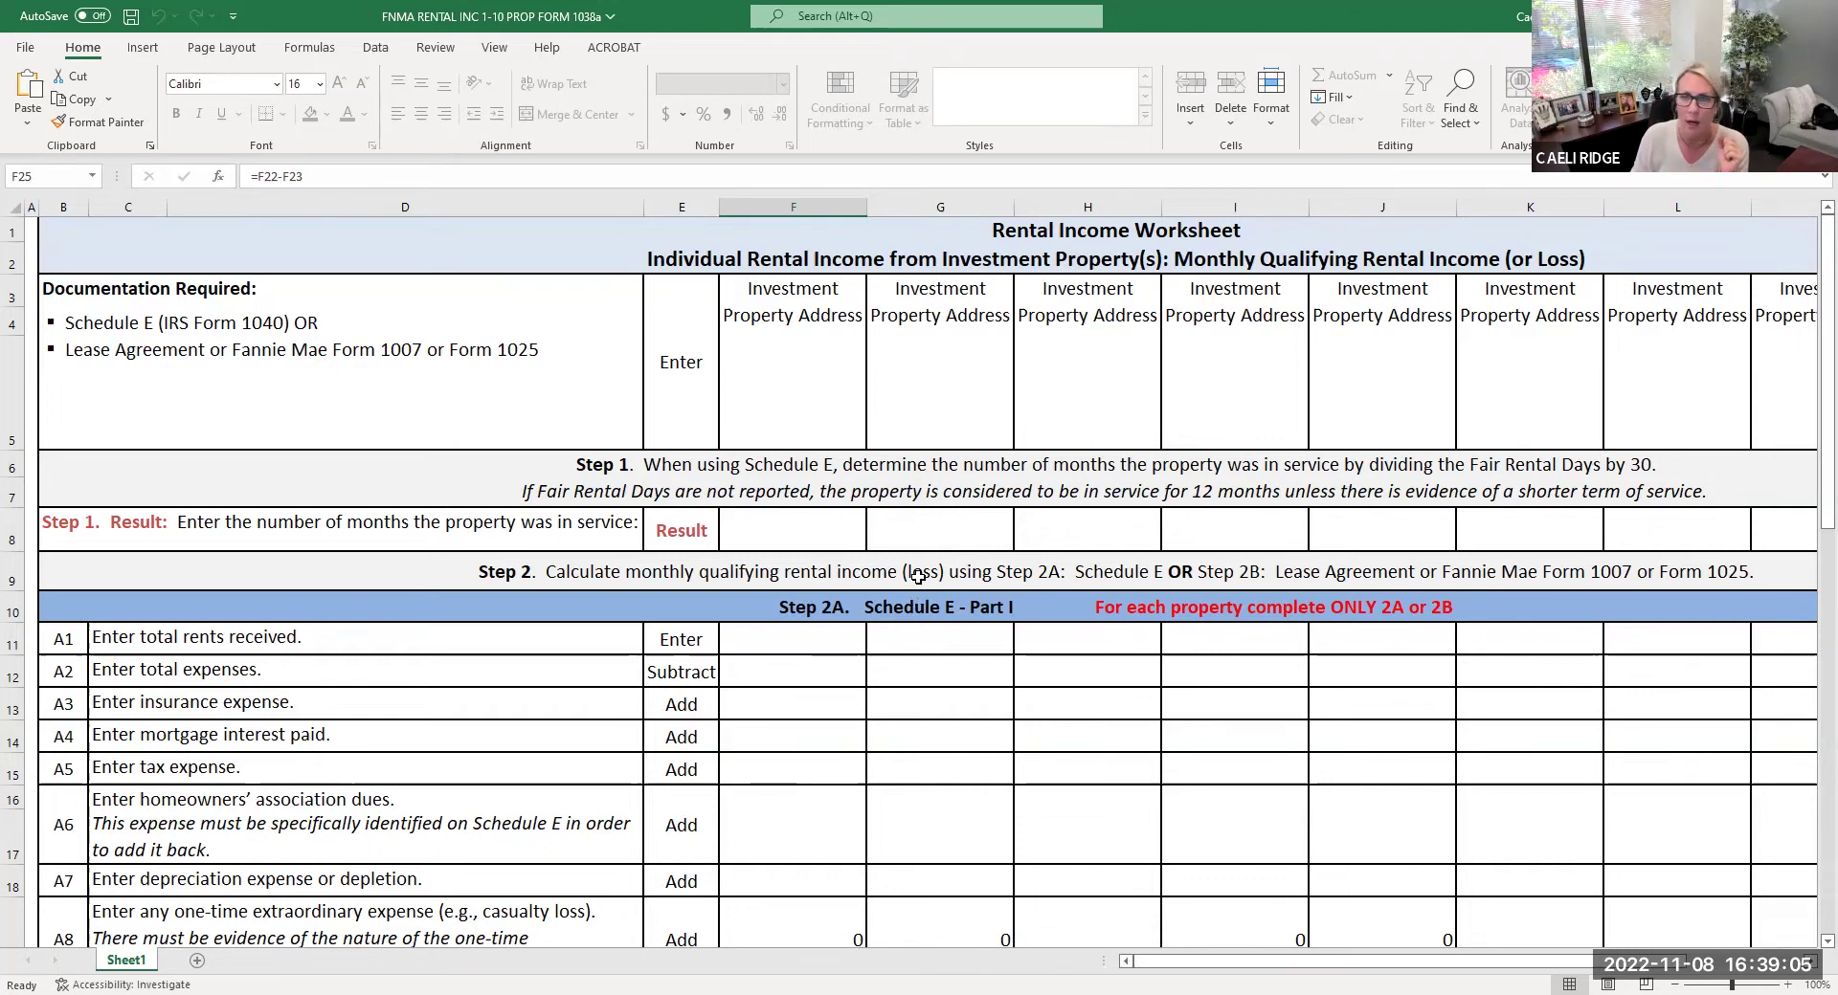
scroll(919, 579, "down", 1)
scroll(922, 582, "up", 1)
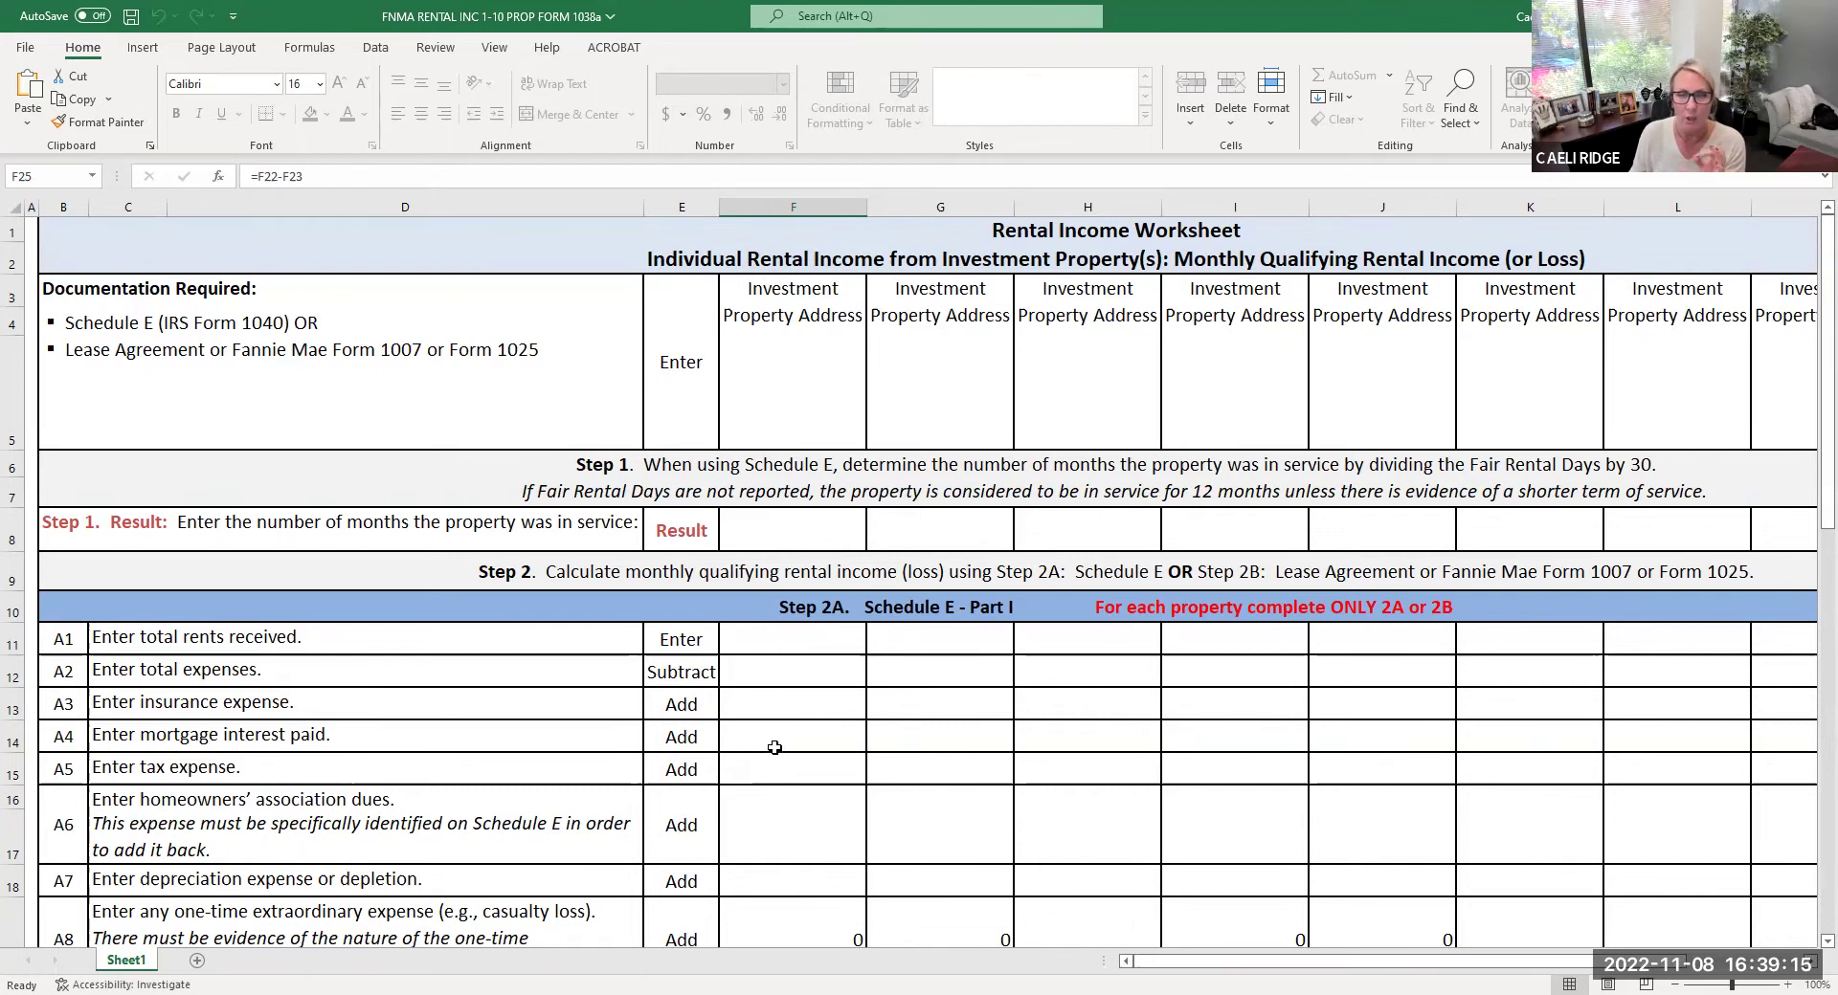
Step: Examine the Step 2B lease agreement section and compare it with the Step 2A Schedule E section
scroll(774, 747, "down", 6)
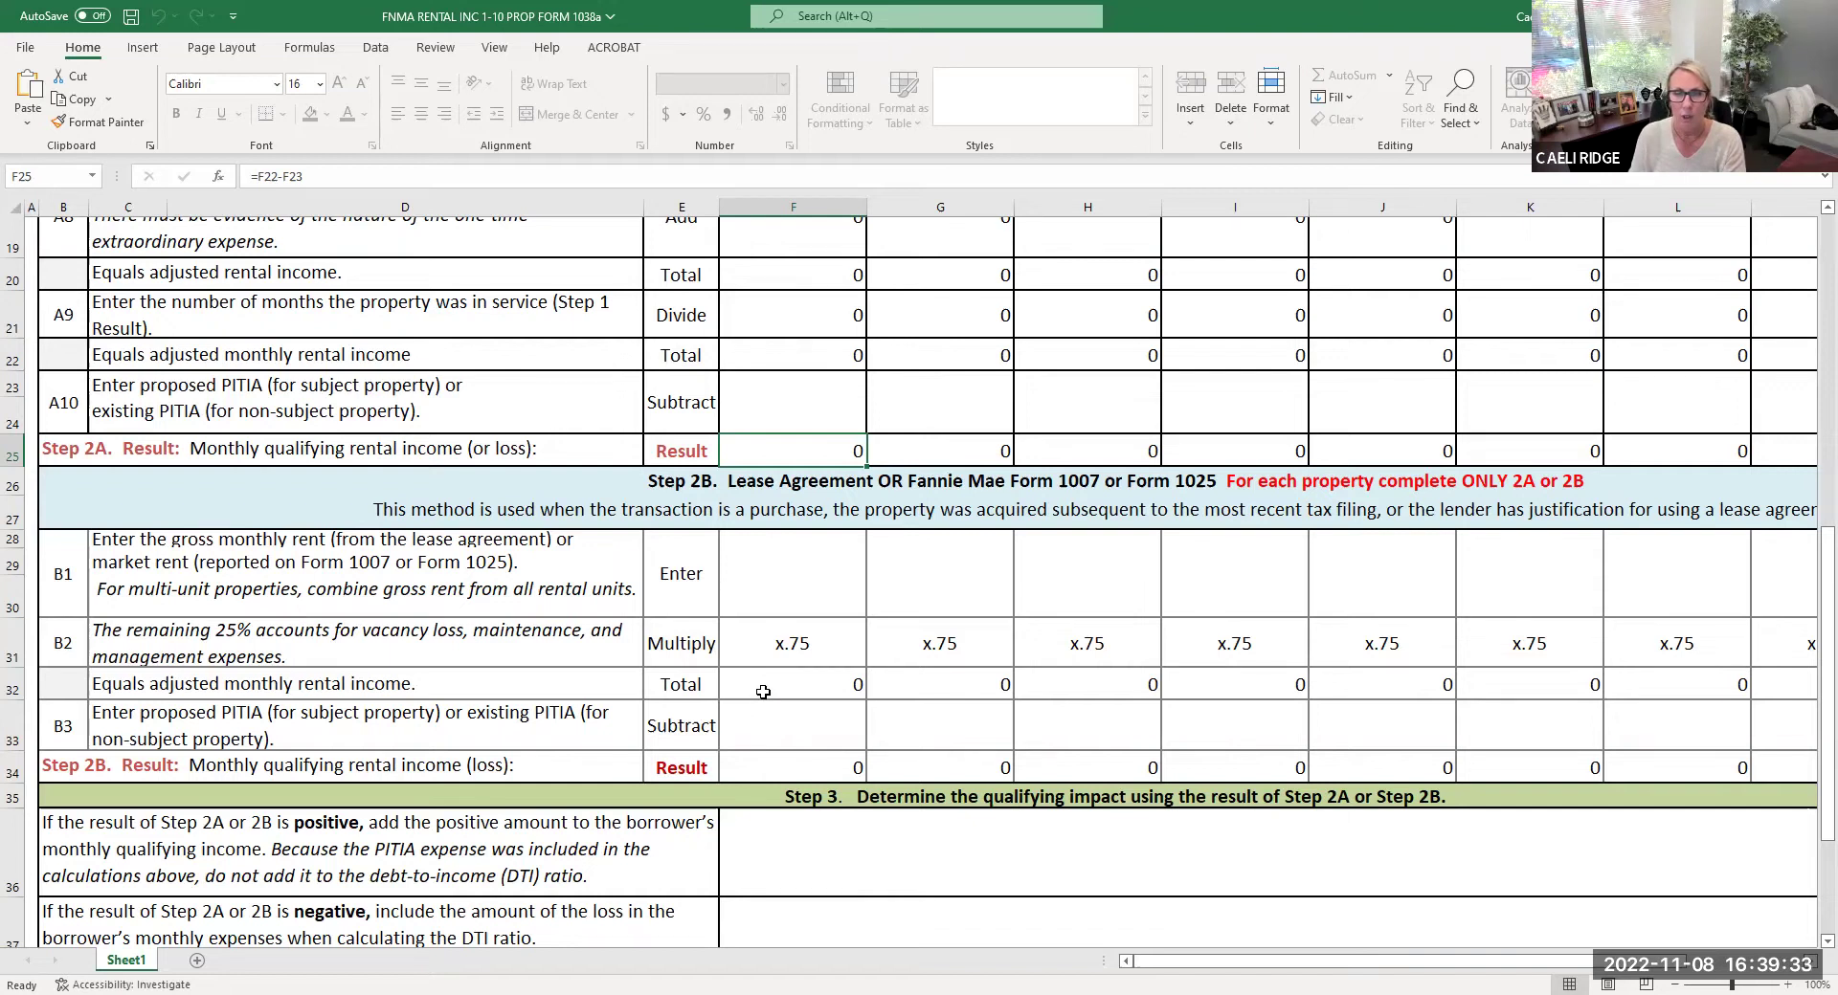
scroll(763, 692, "up", 1)
scroll(784, 740, "up", 3)
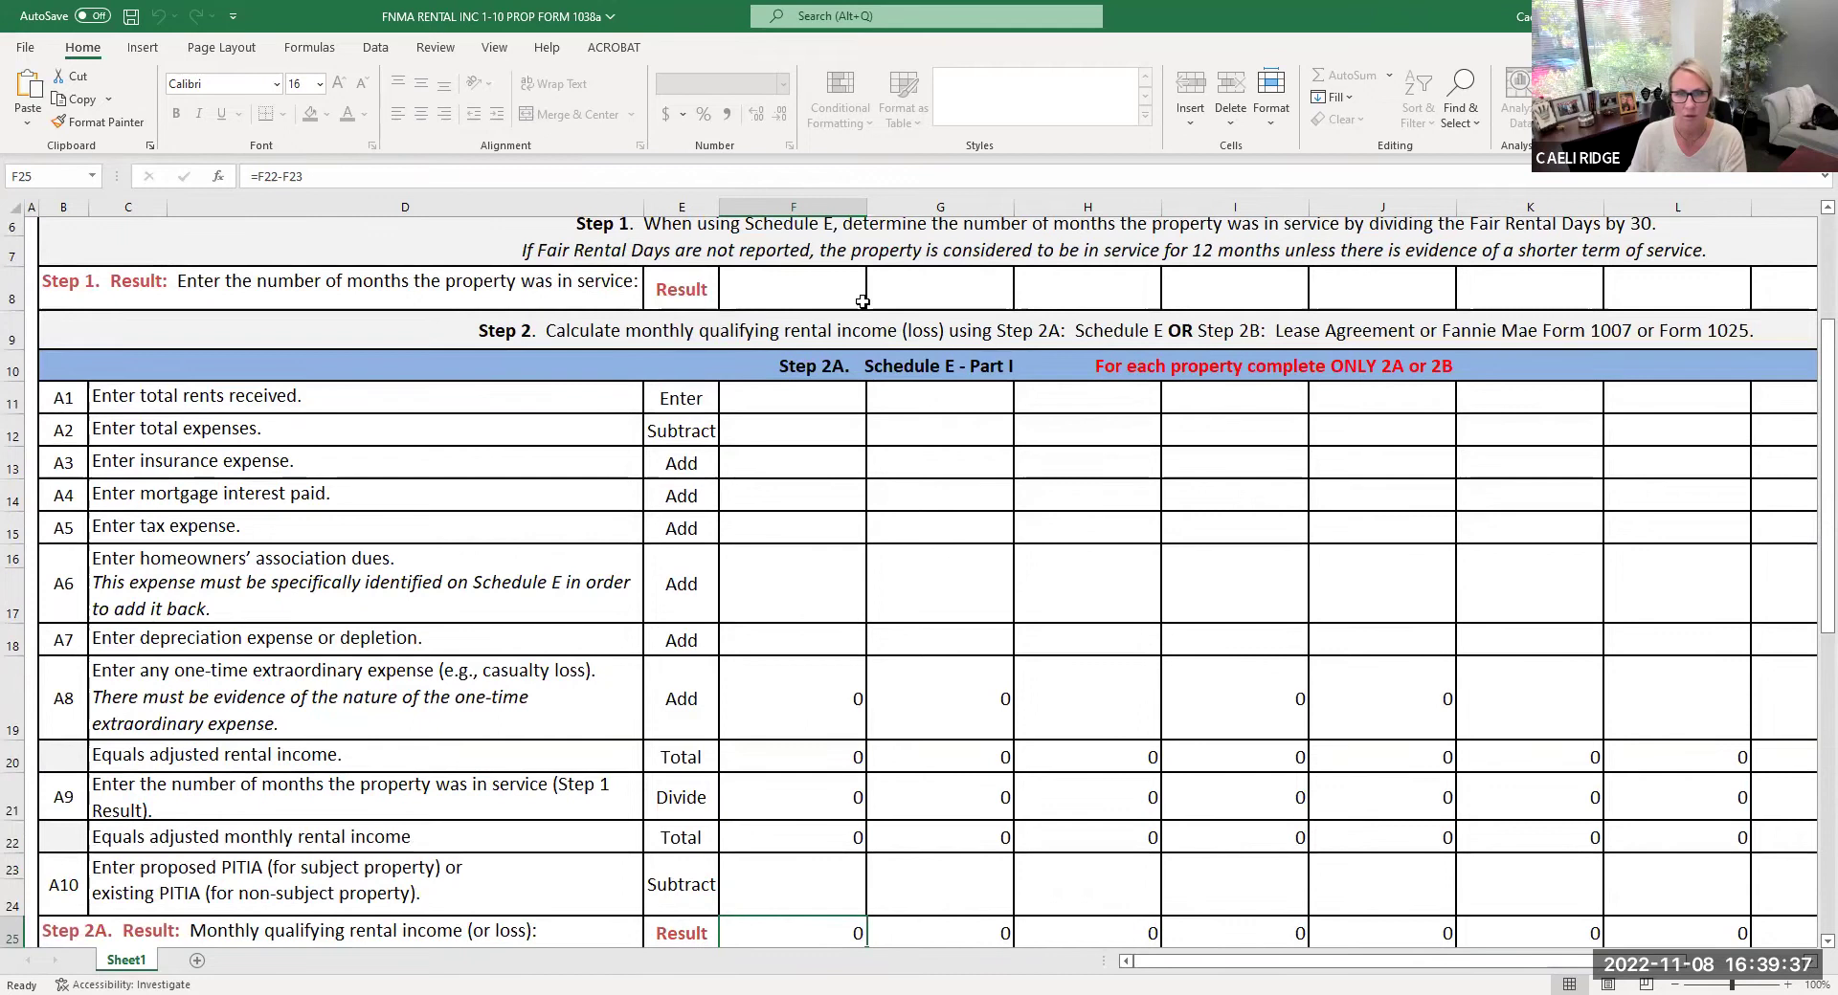
scroll(808, 864, "down", 4)
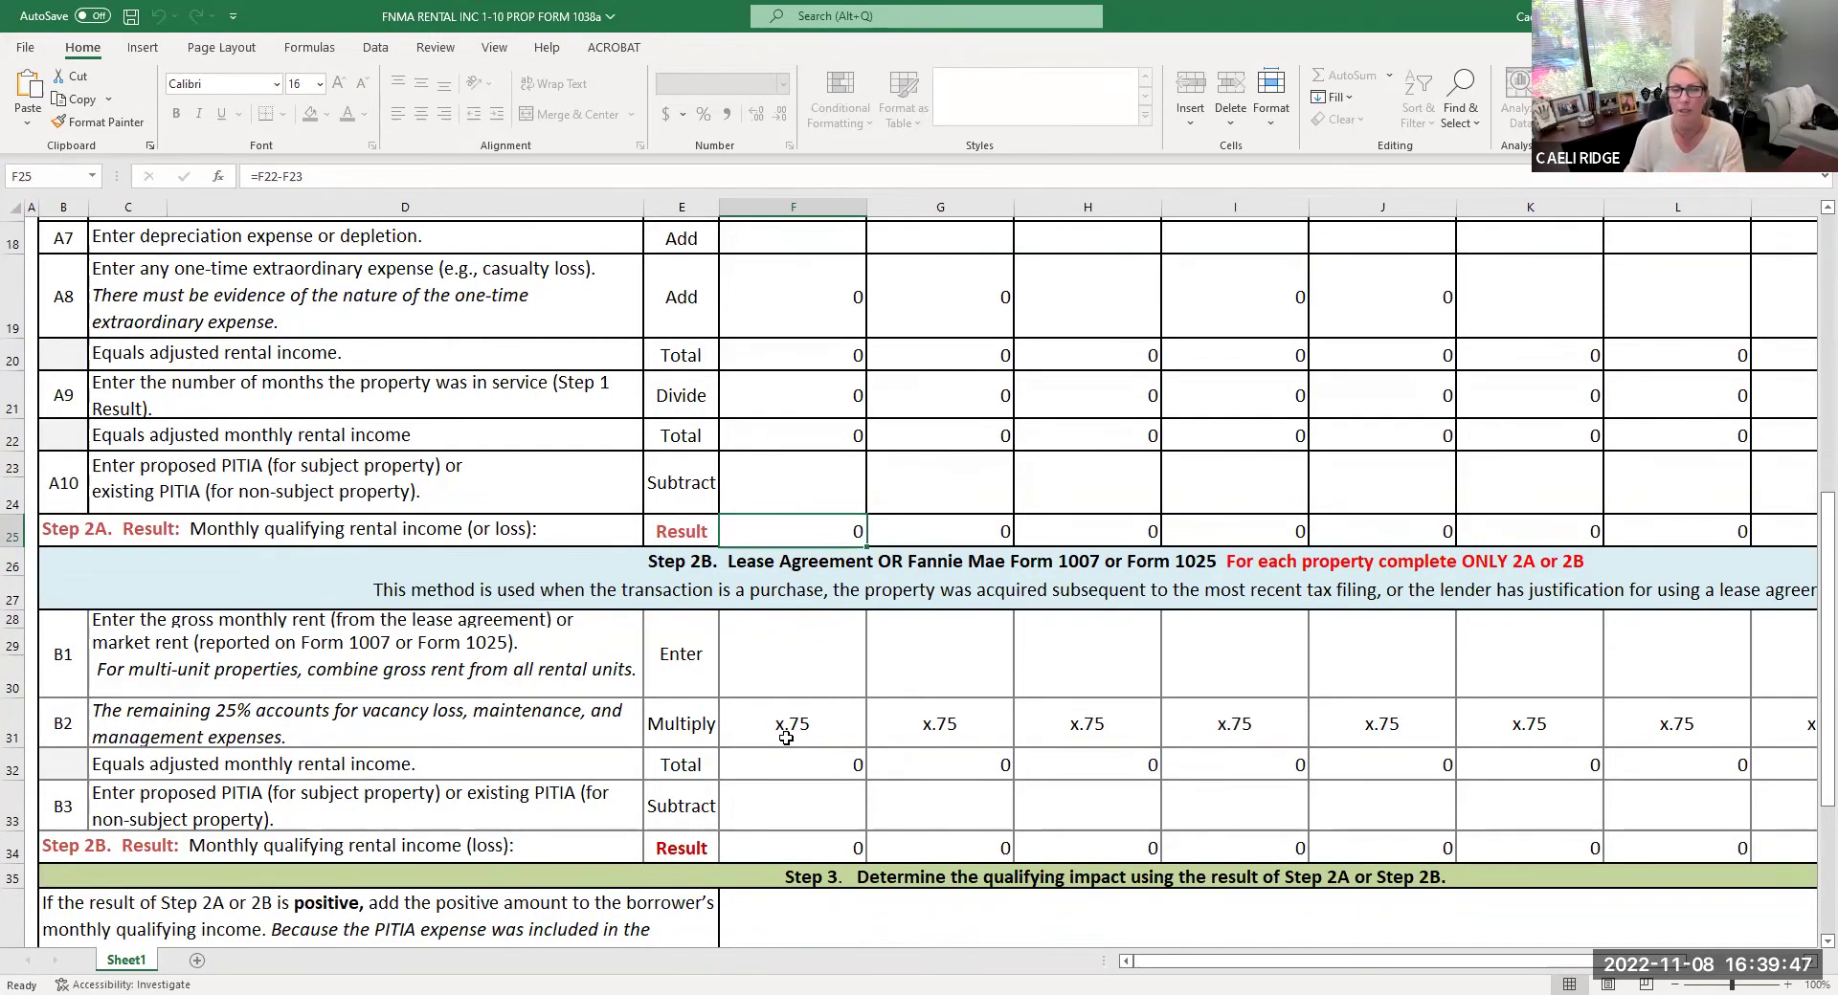
scroll(770, 536, "up", 6)
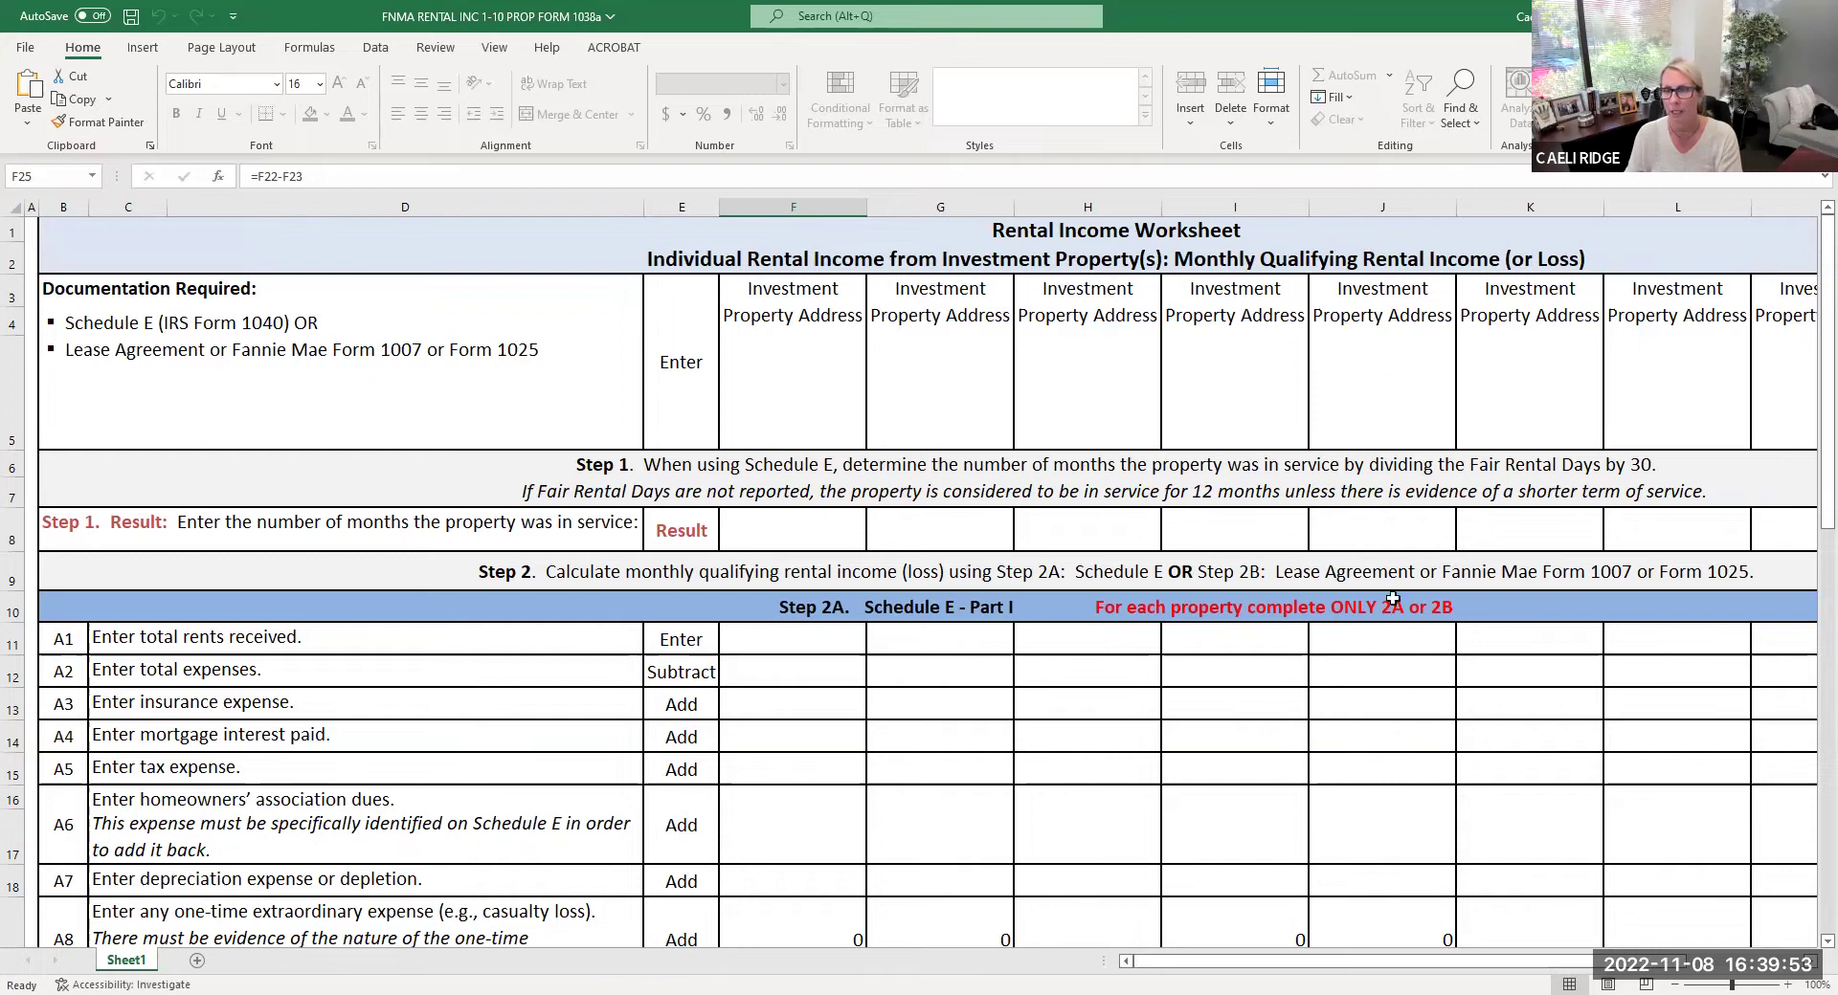
scroll(1396, 823, "down", 3)
scroll(1397, 831, "down", 2)
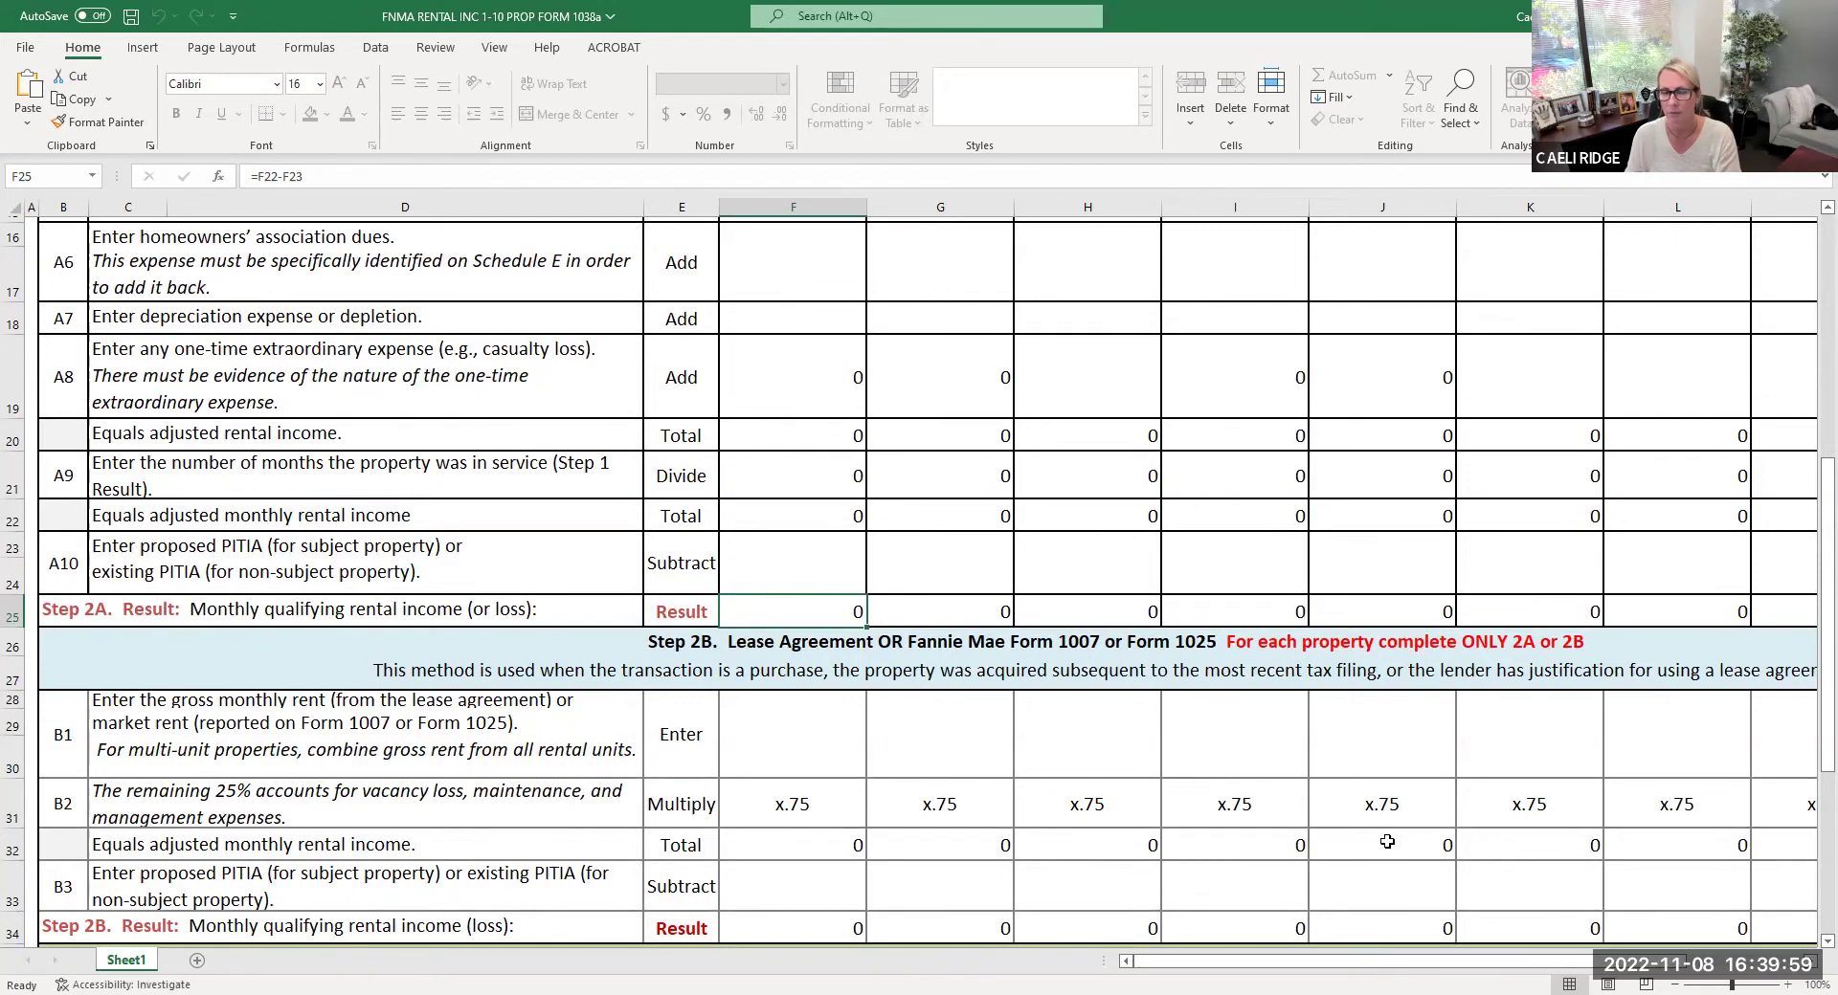
Step: Enter the first investment property's address in its column of the worksheet
scroll(1387, 841, "up", 5)
left_click(782, 368)
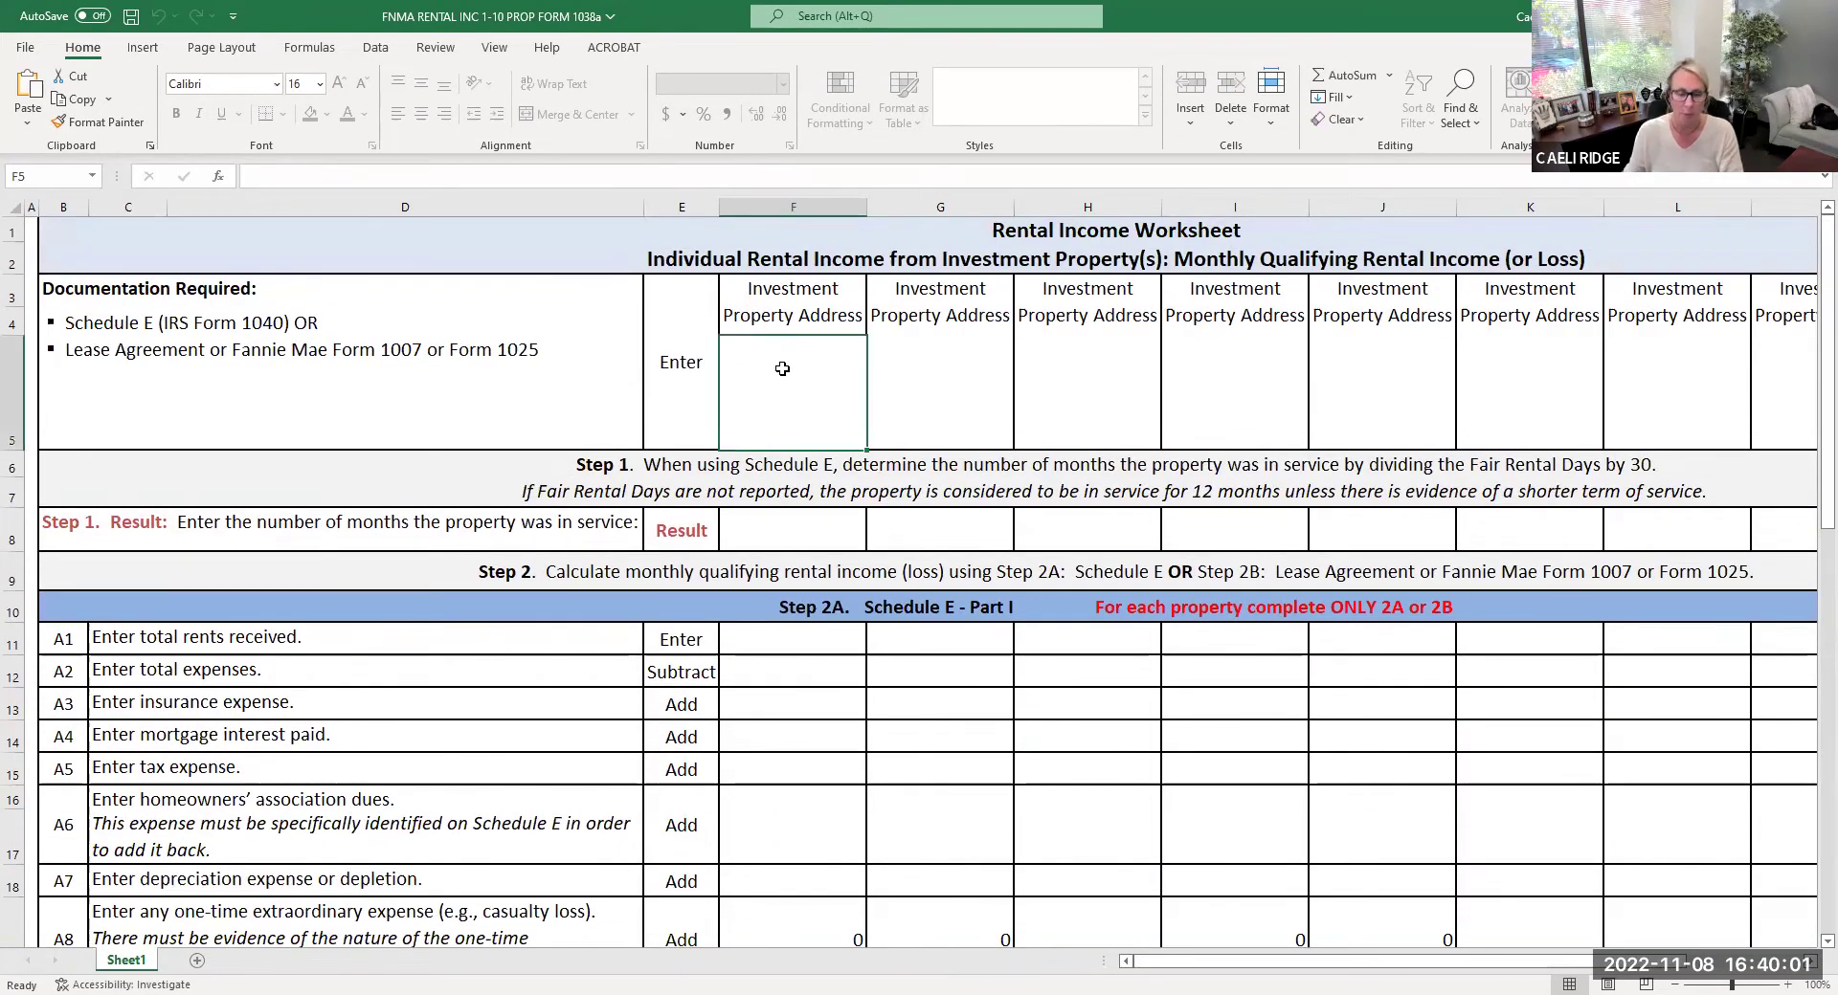
type("123 far far aw")
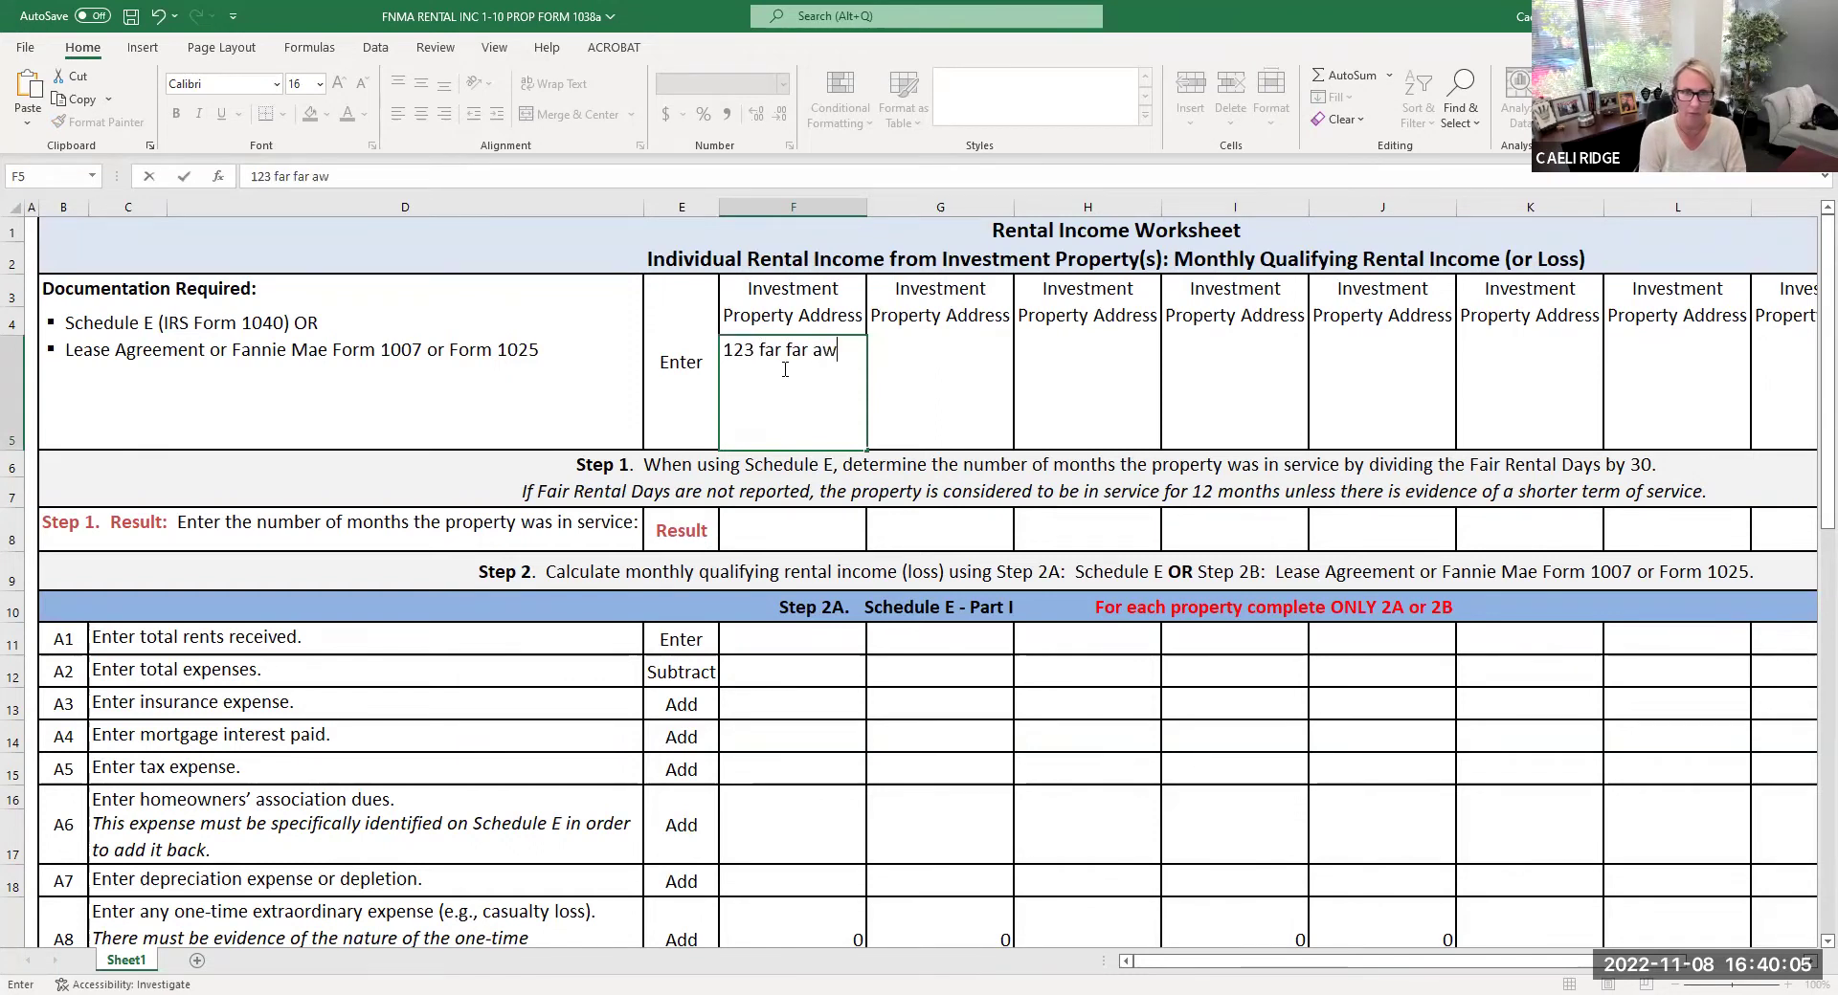
key("Return")
key("Return")
key("Return")
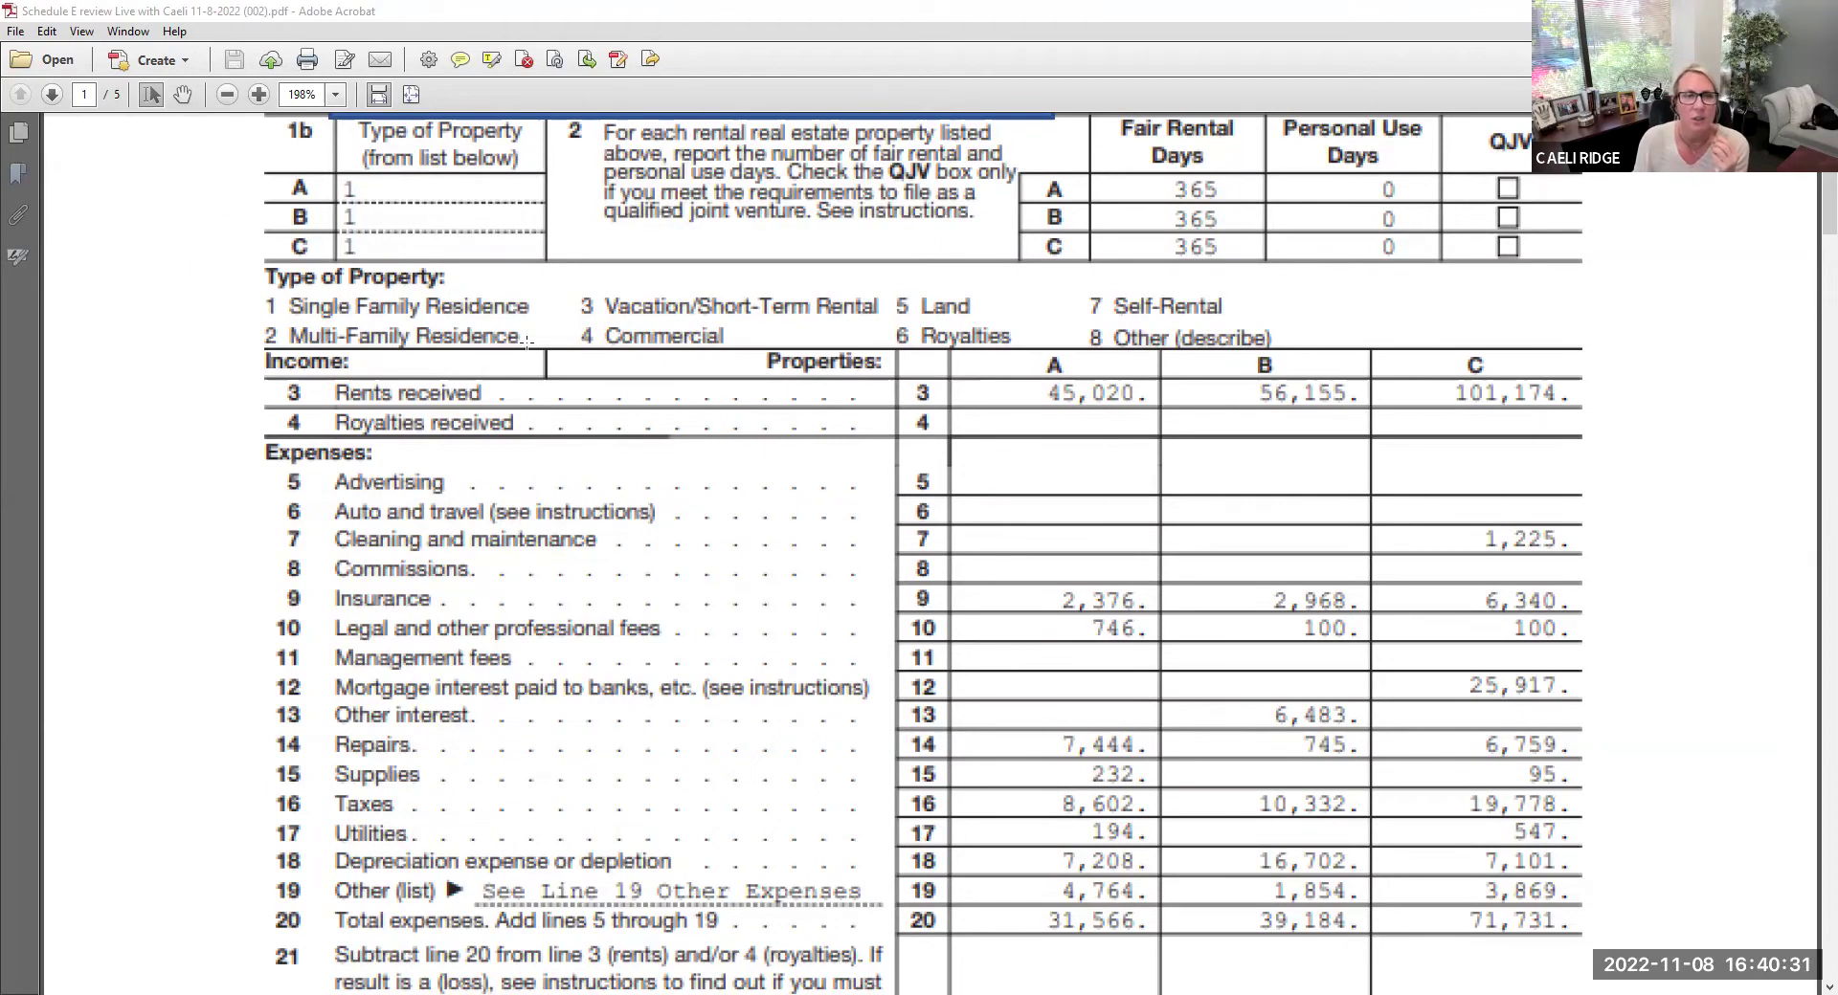
Step: Check property A's fair rental days in the Schedule E PDF in Acrobat, and enter 12 months in service for the first property in Excel
scroll(527, 343, "up", 3)
scroll(528, 343, "down", 2)
scroll(691, 413, "up", 3)
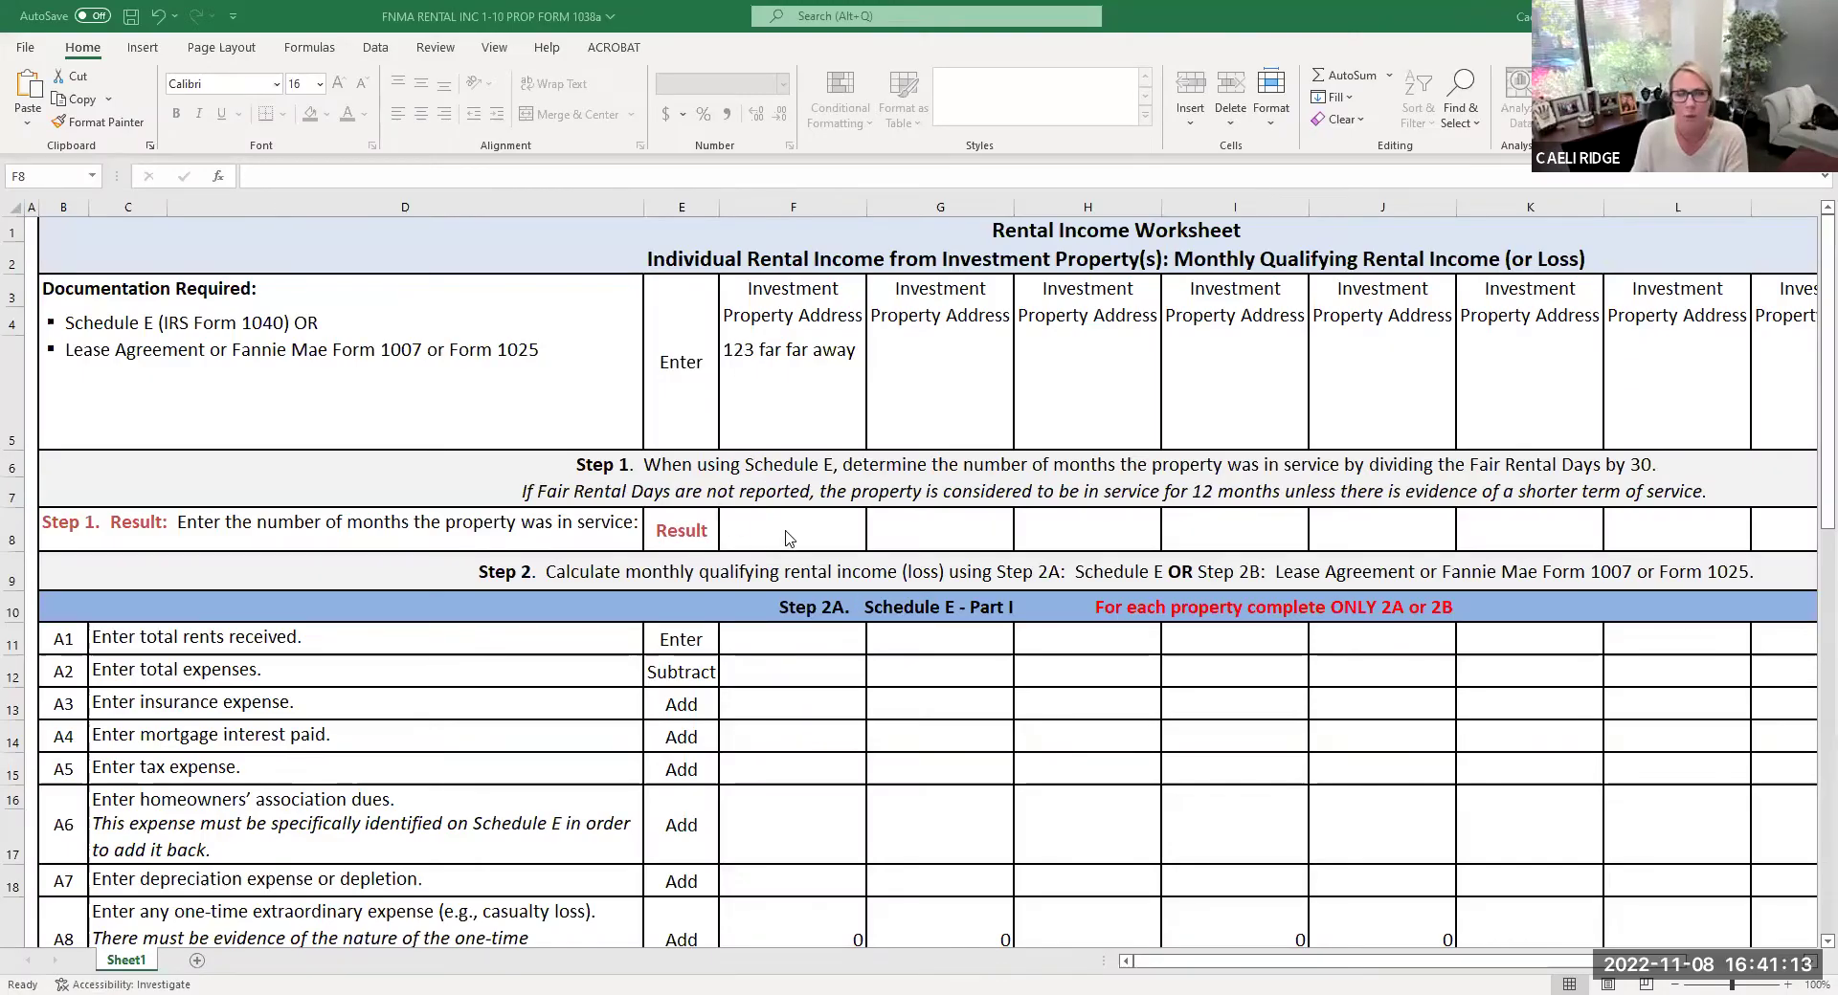
left_click(788, 538)
type("12")
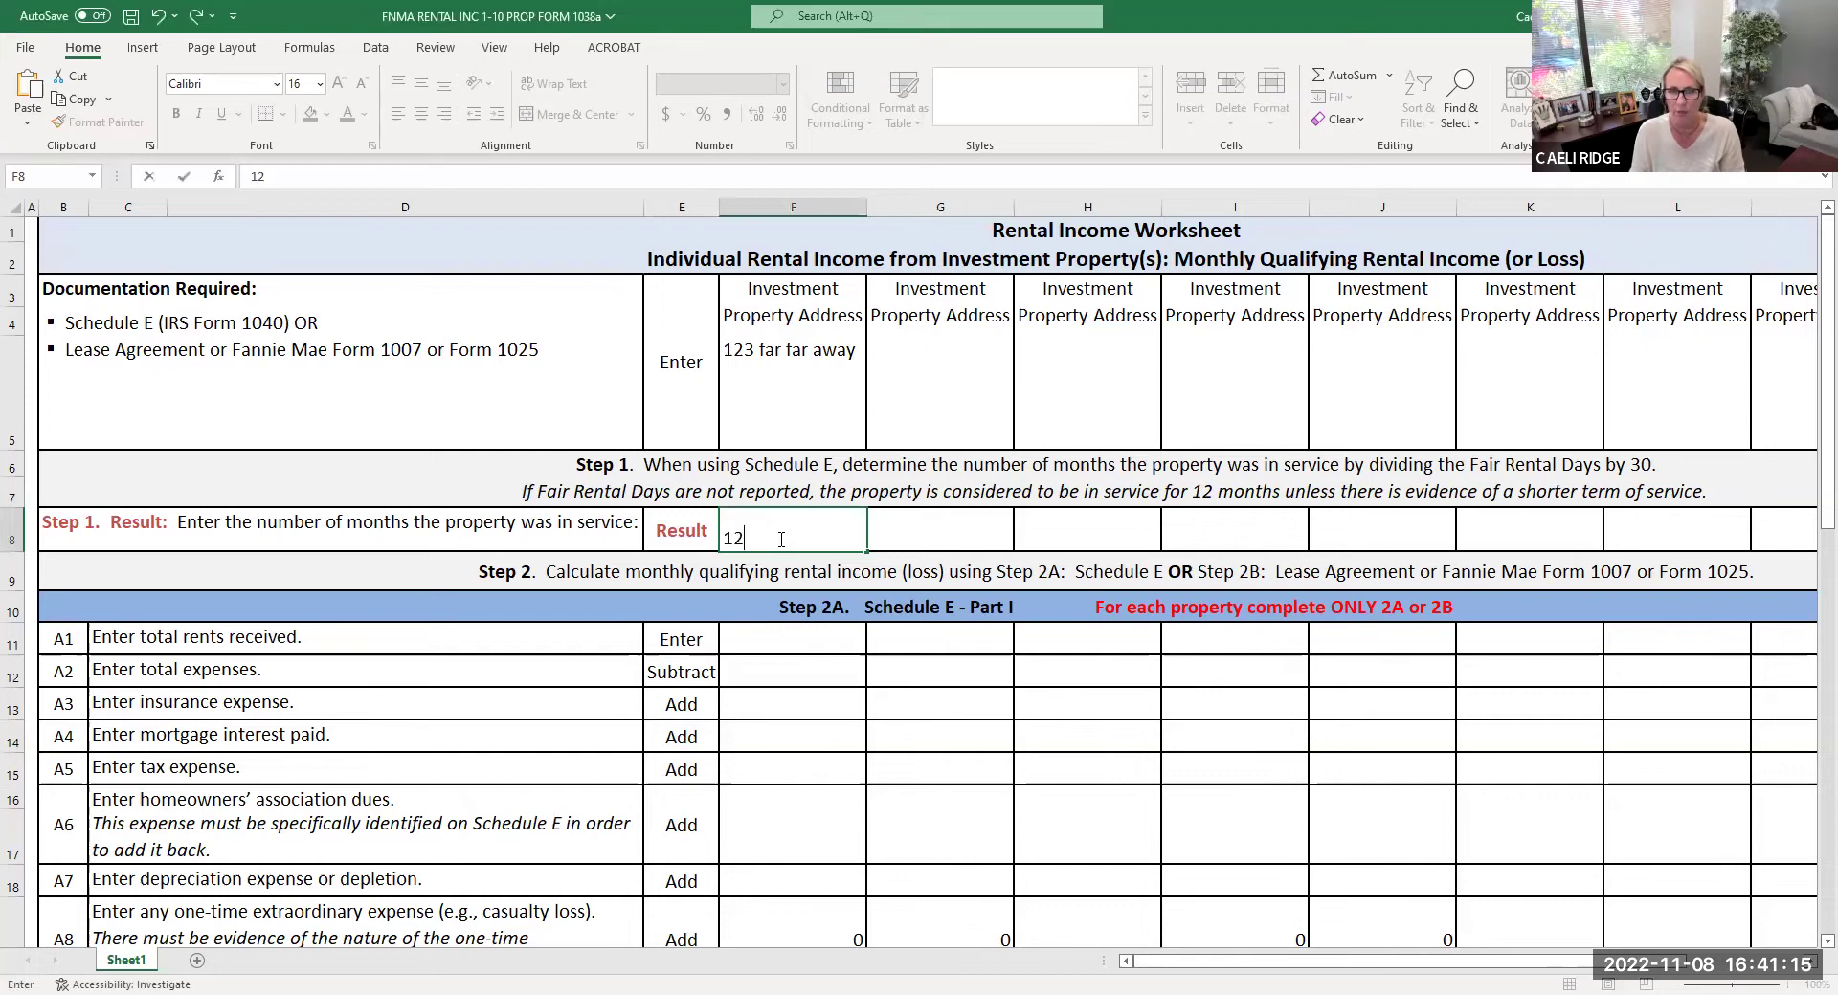
key("Return")
left_click(804, 526)
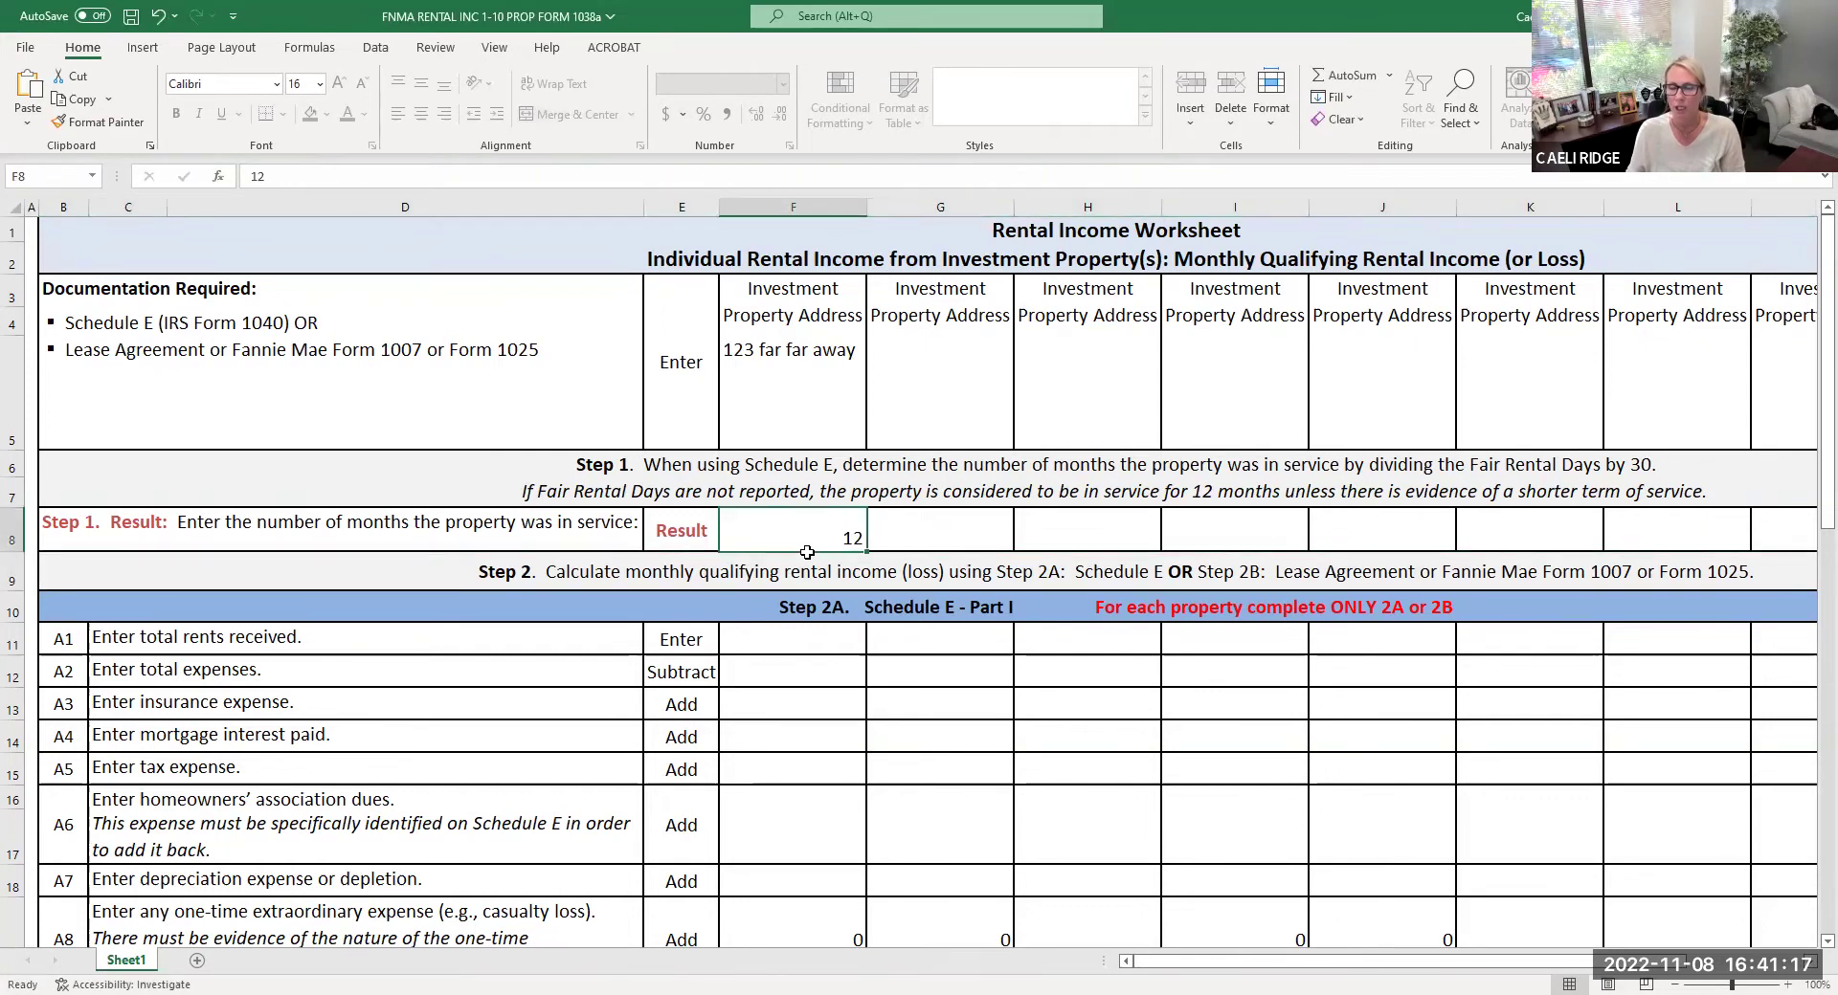
Step: Enter 45020 as total rents received and 31566 as total expenses for the first property in Step 2A
scroll(807, 741, "down", 2)
scroll(791, 690, "up", 2)
scroll(793, 785, "down", 2)
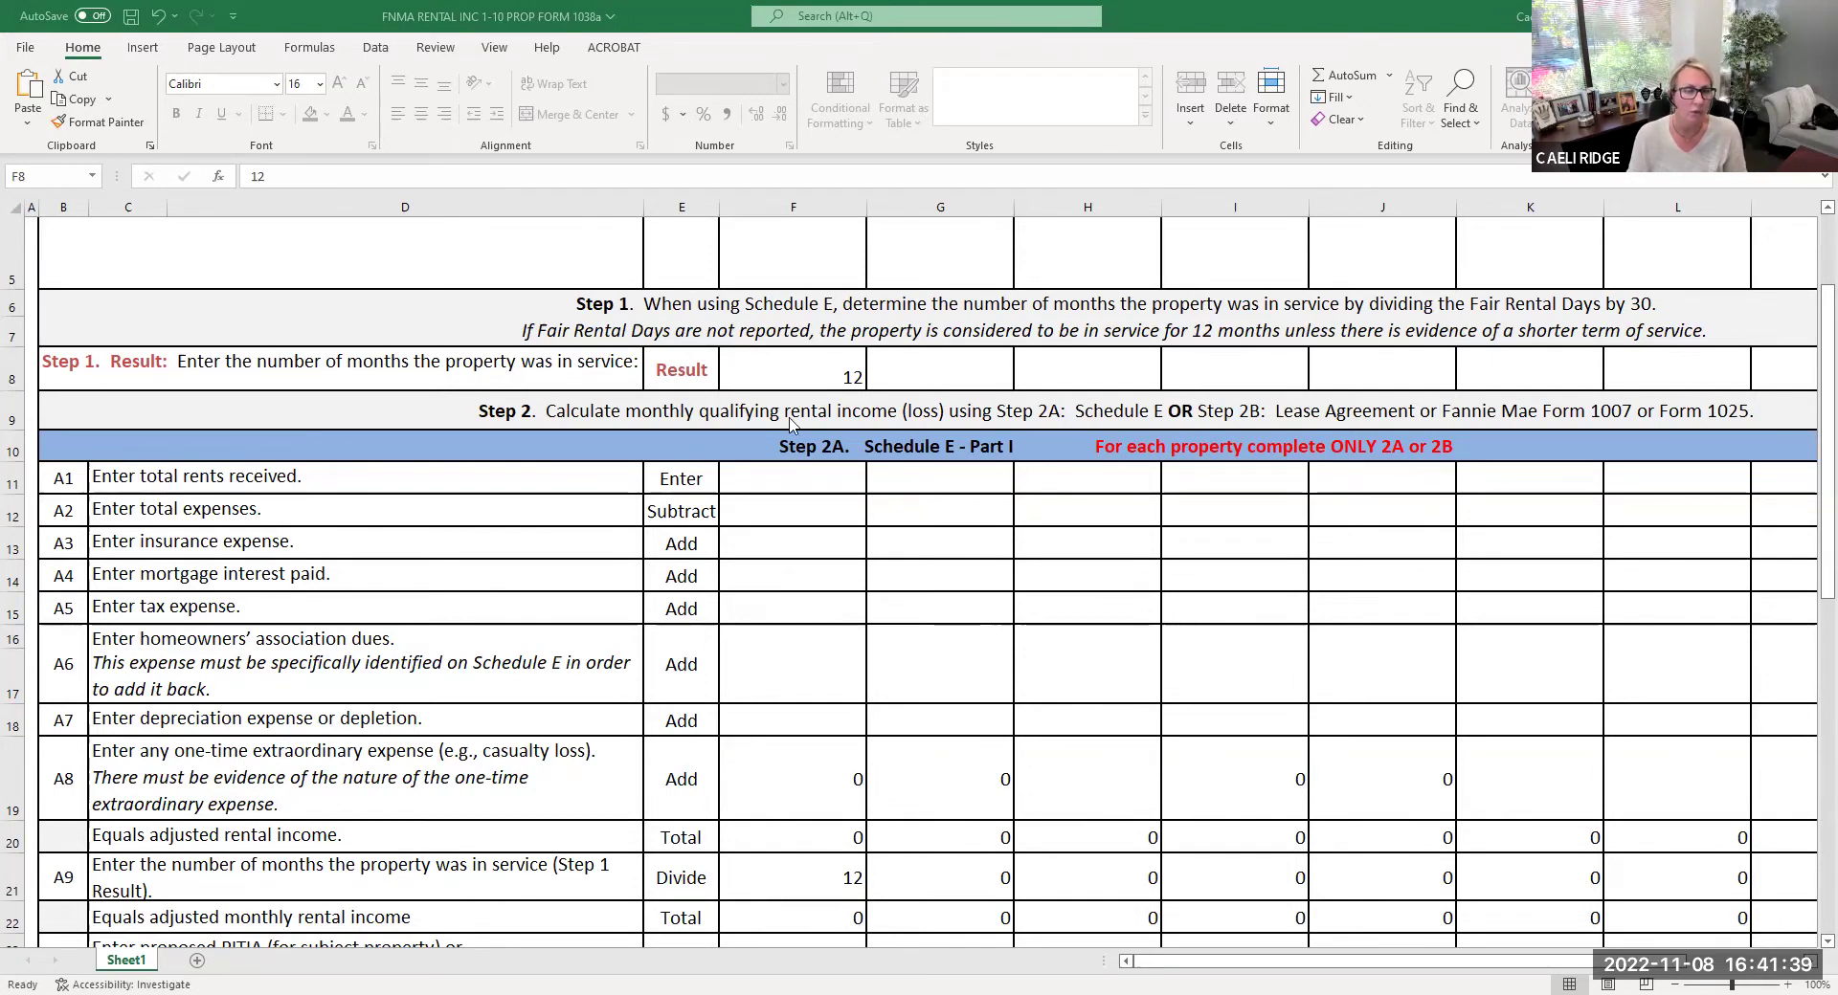
left_click(803, 483)
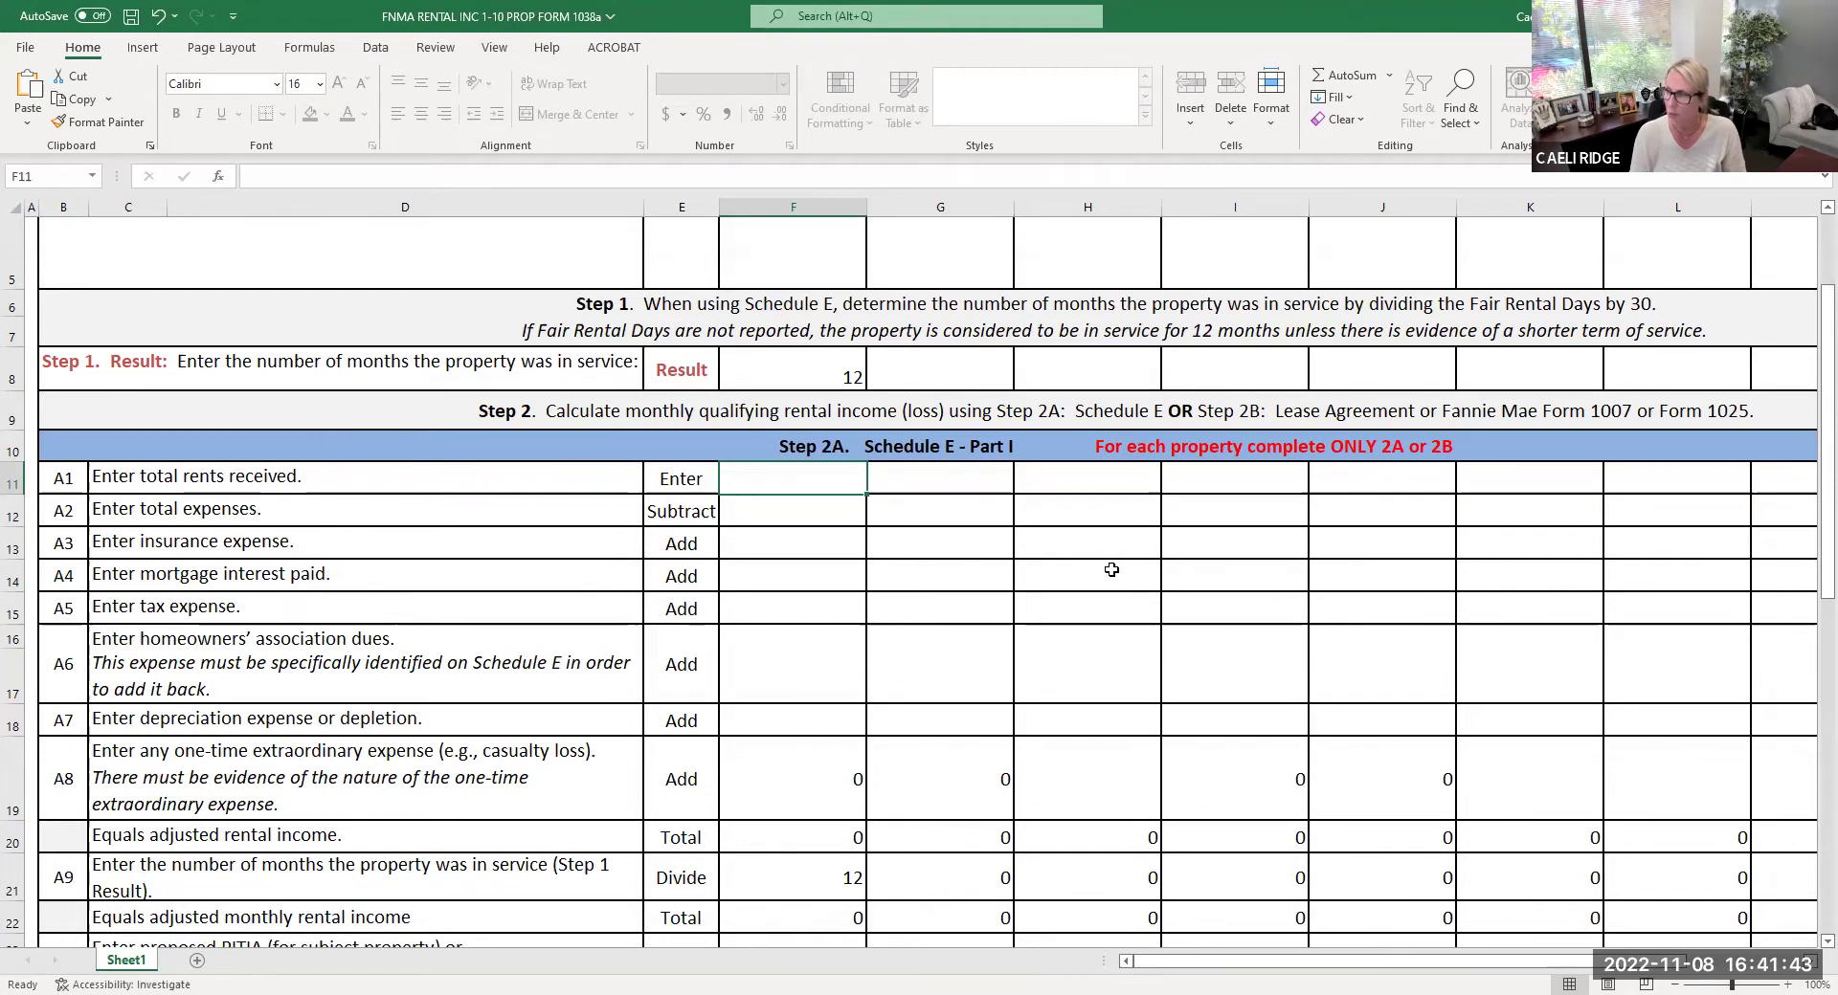
type("45020")
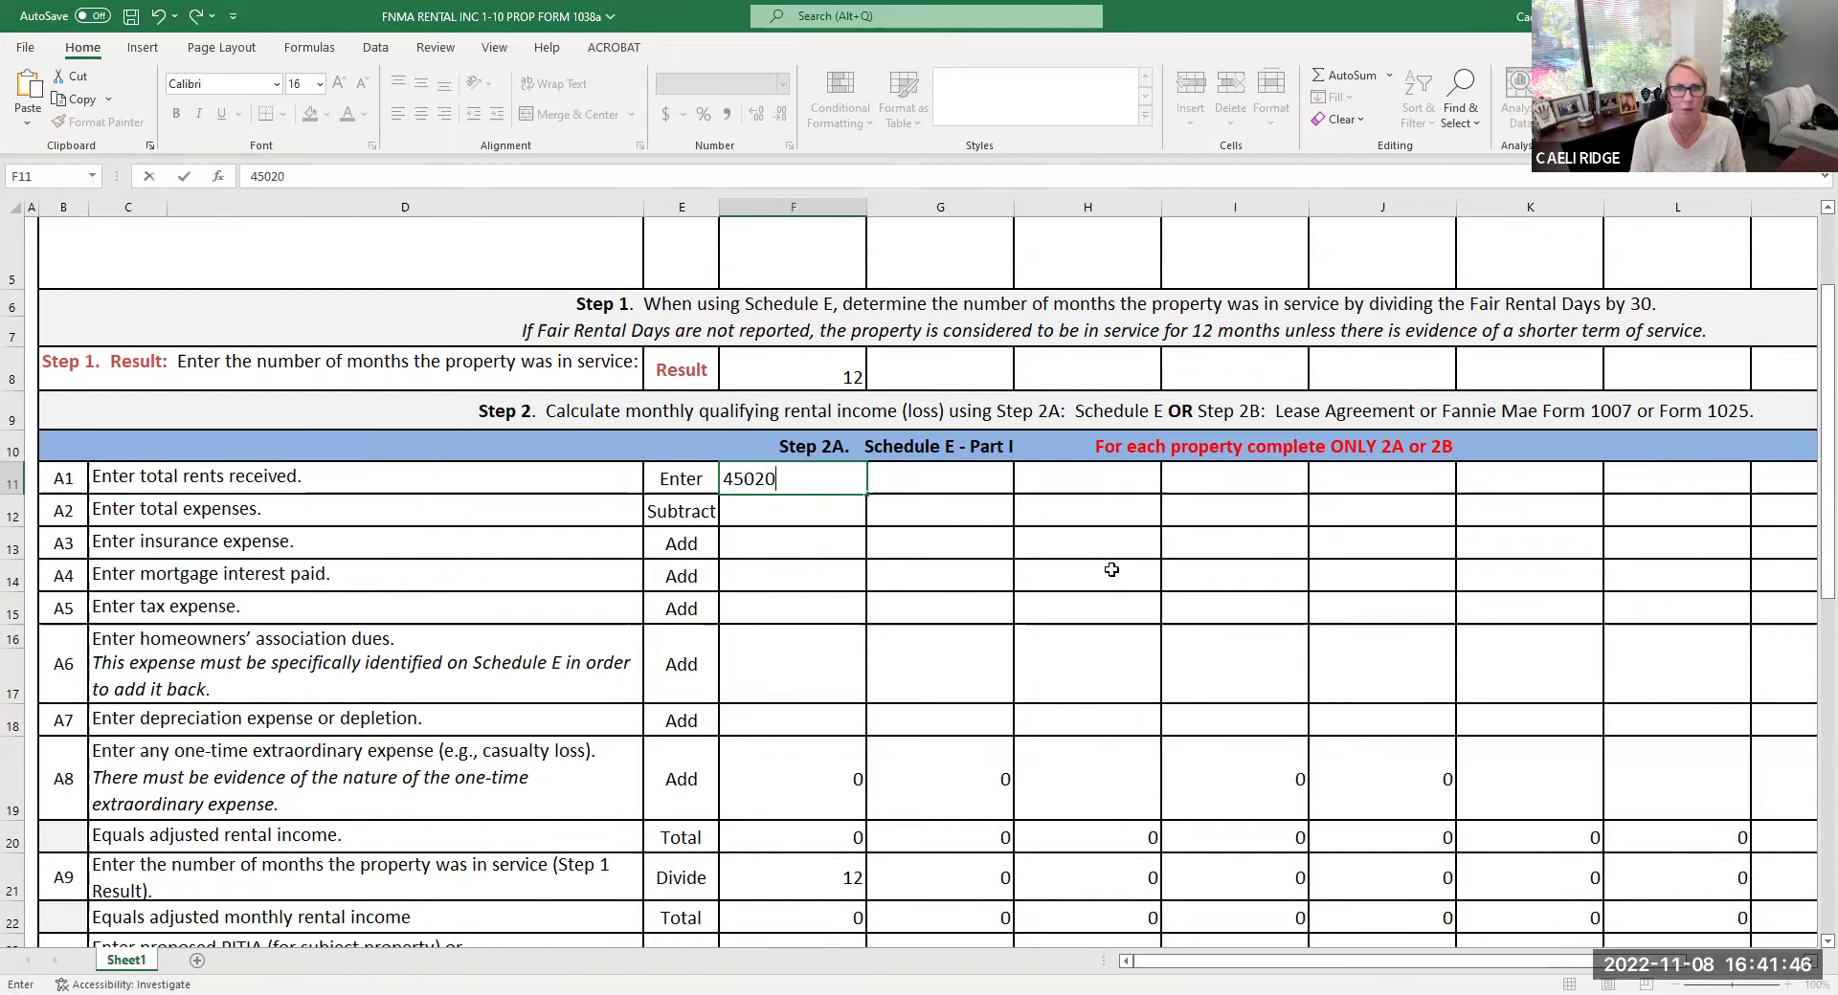
key("Return")
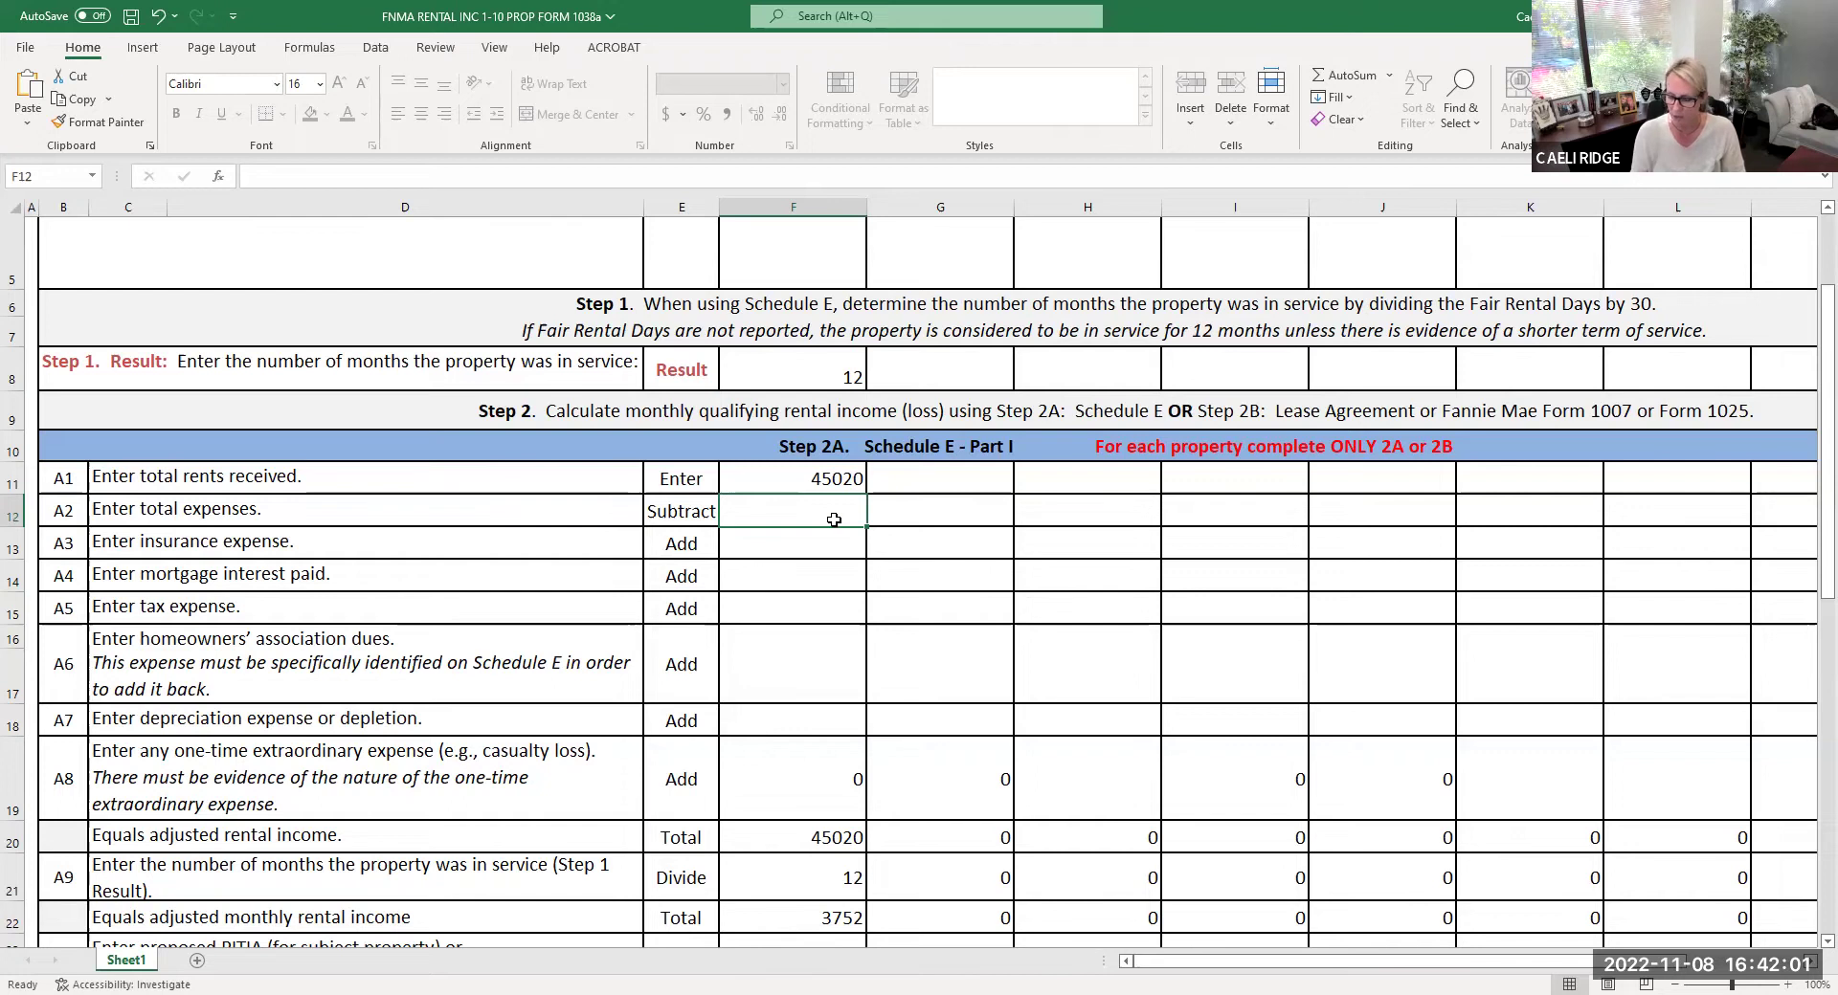
type("31566")
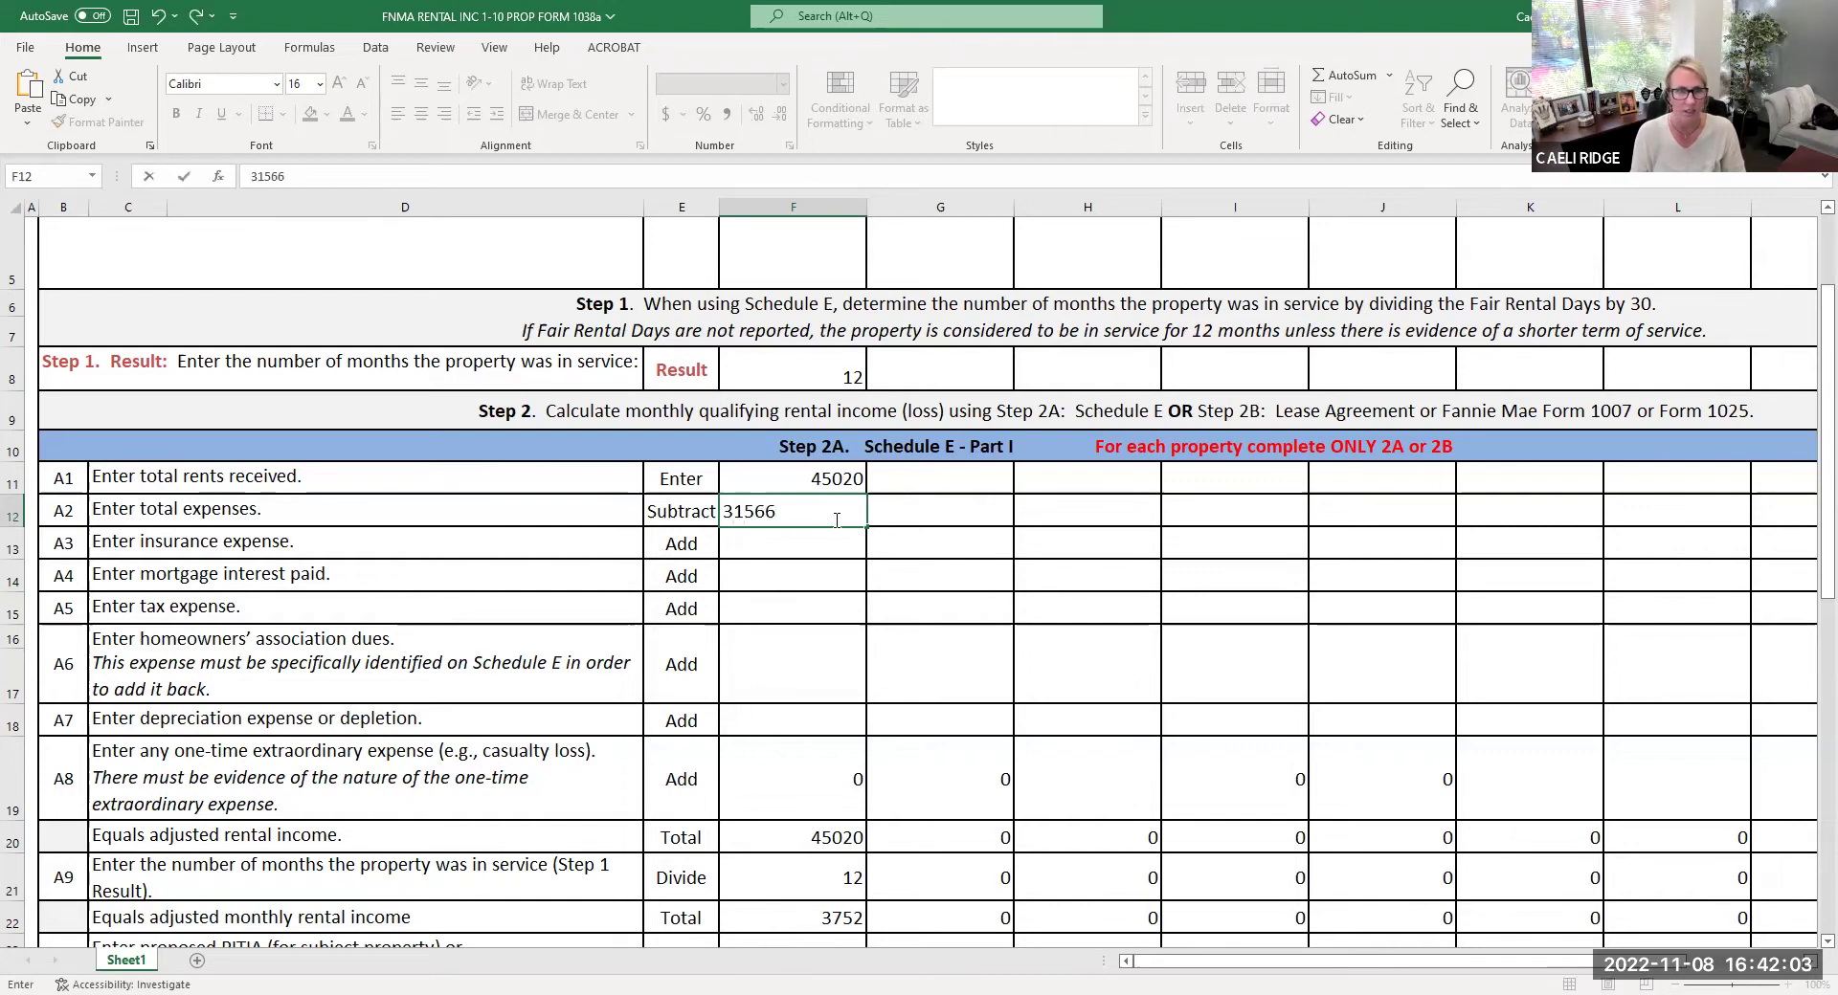
key("Return")
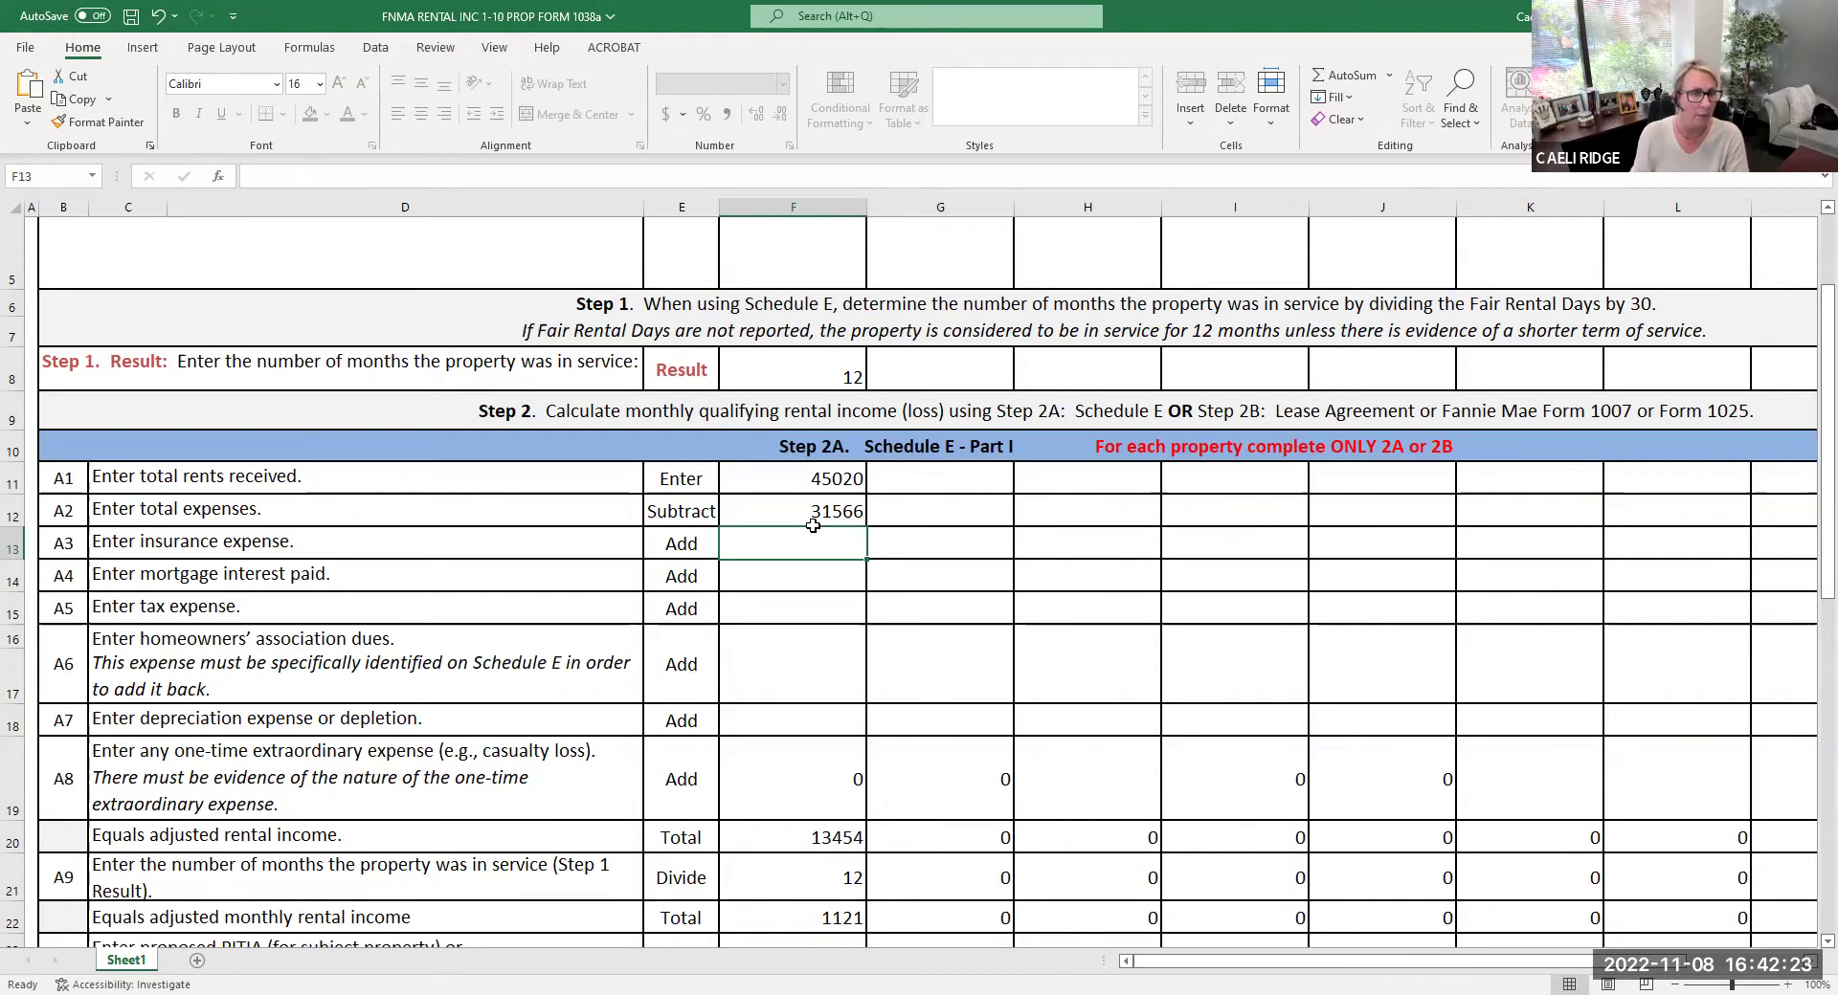
left_click(831, 512)
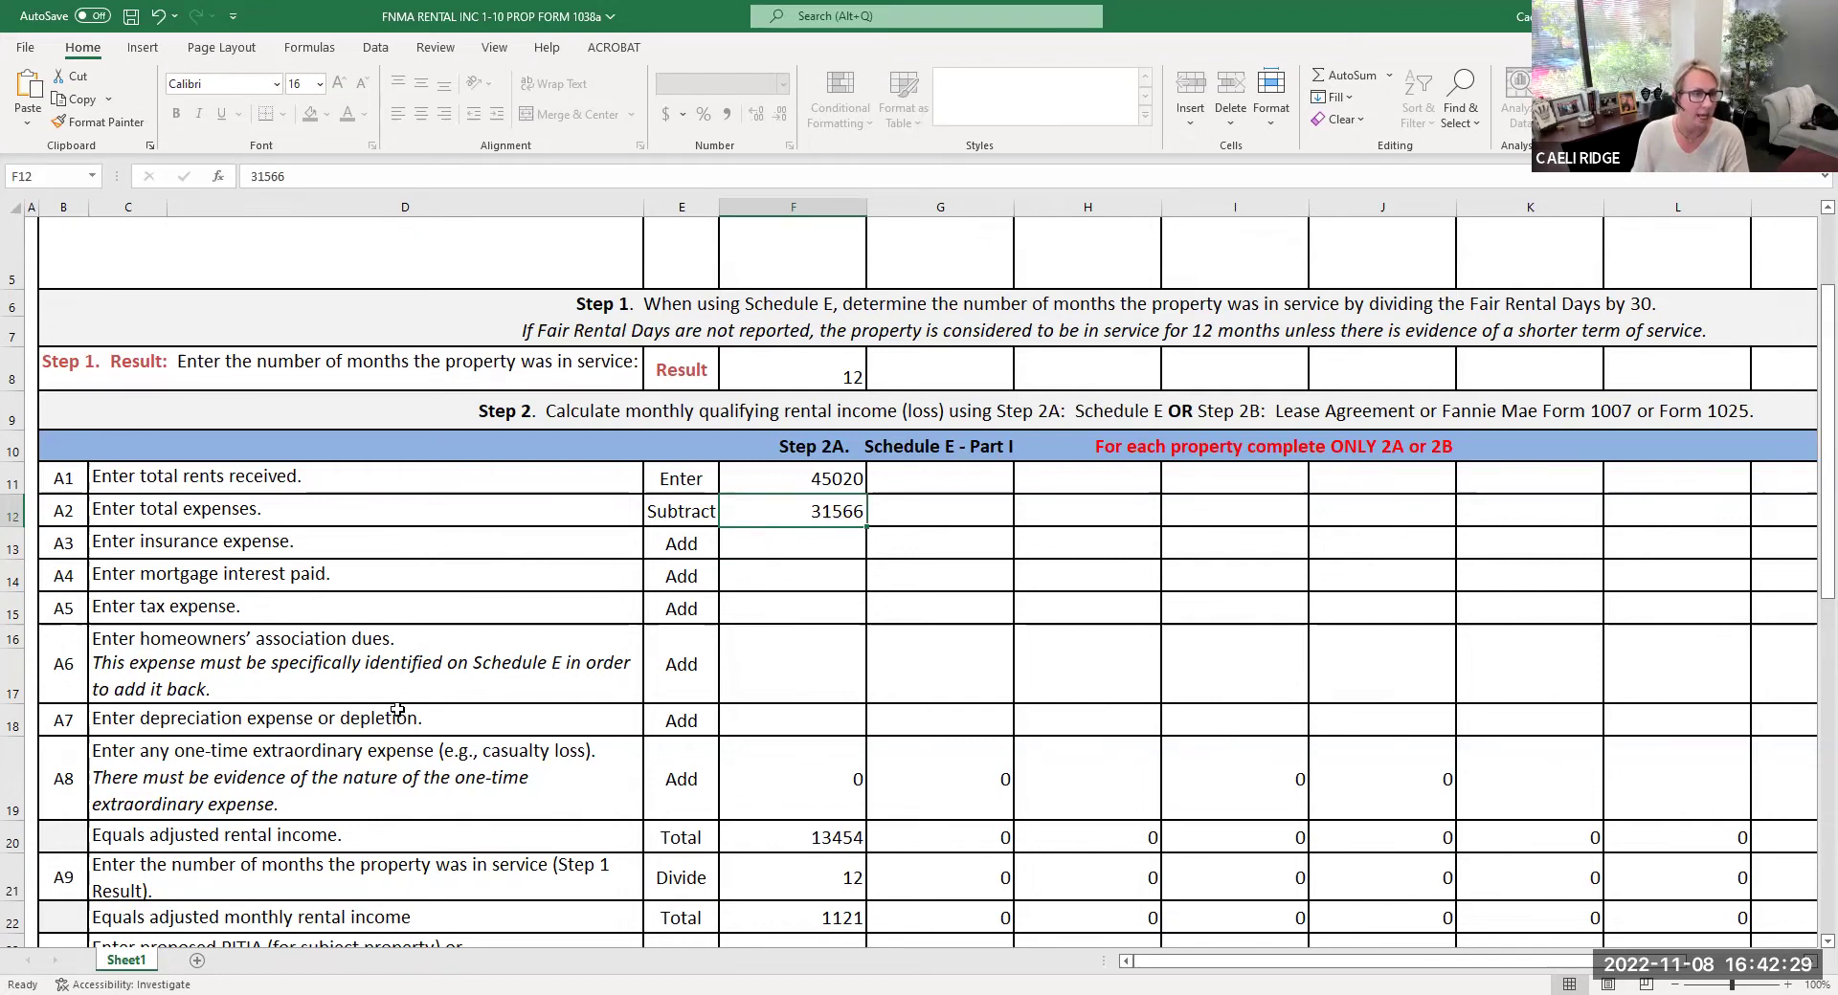
Step: Enter 2376 as the insurance expense and 0 as the mortgage interest paid for the first property
left_click(818, 549)
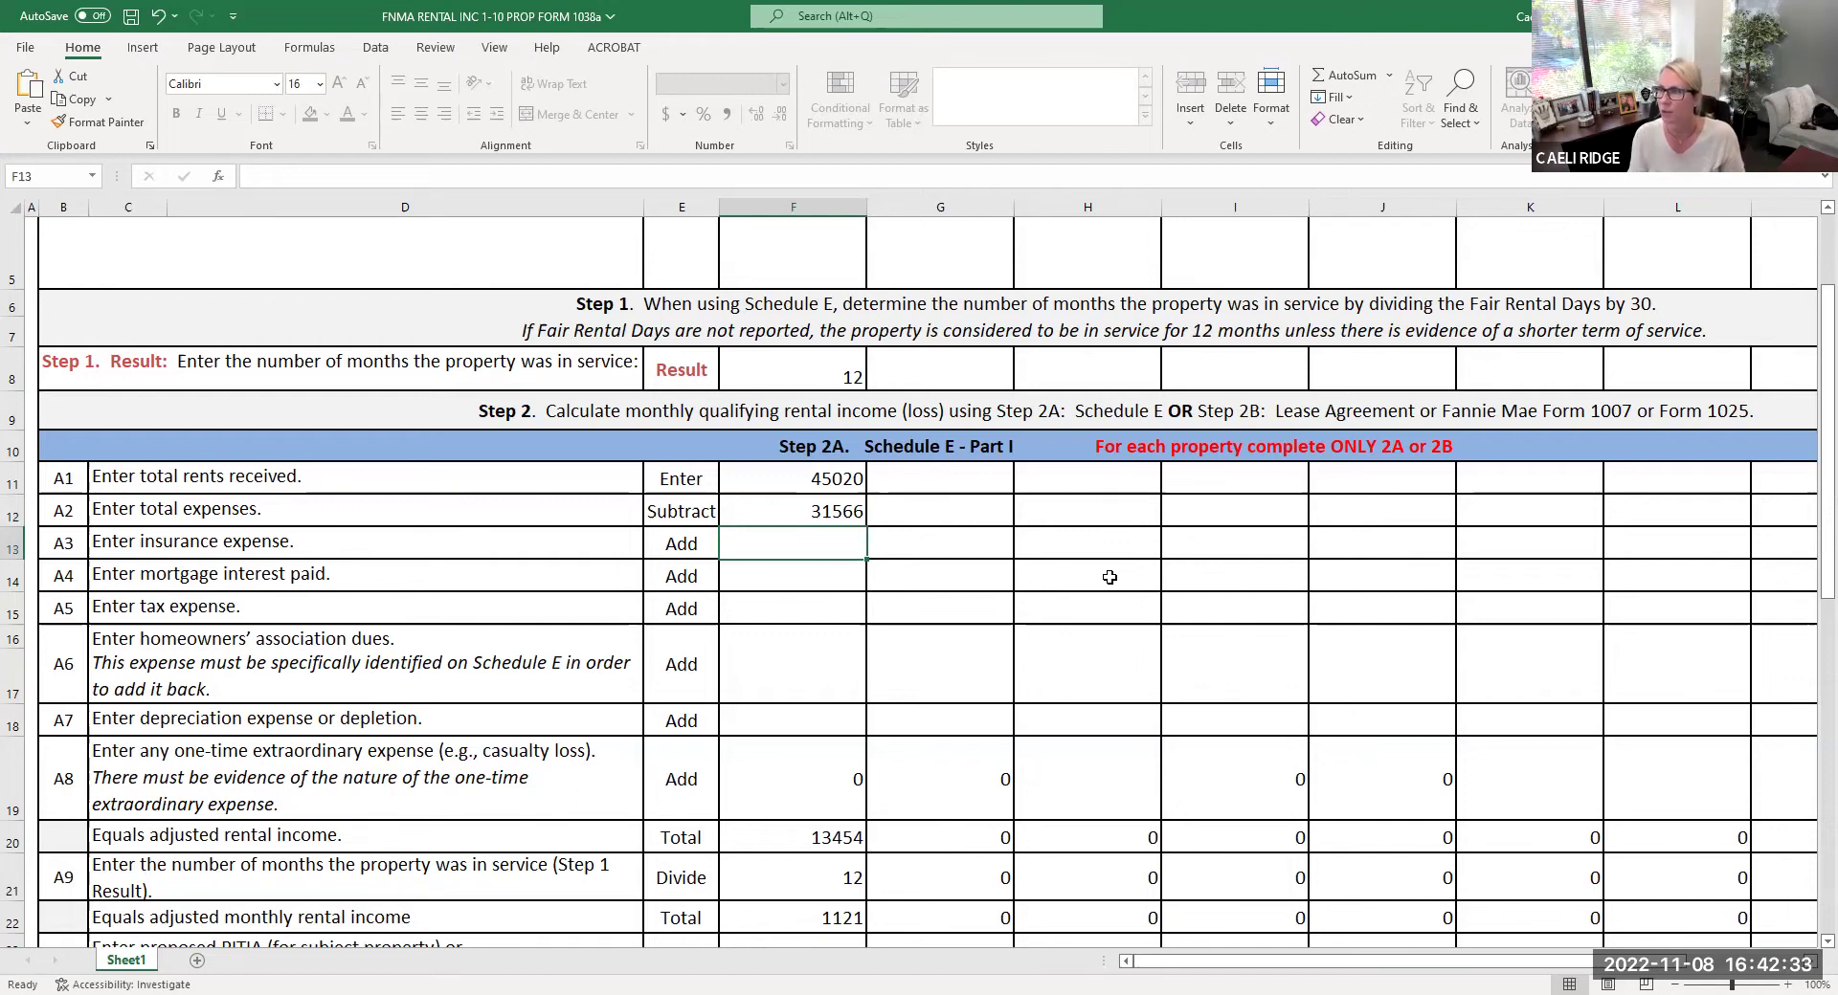
type("2376")
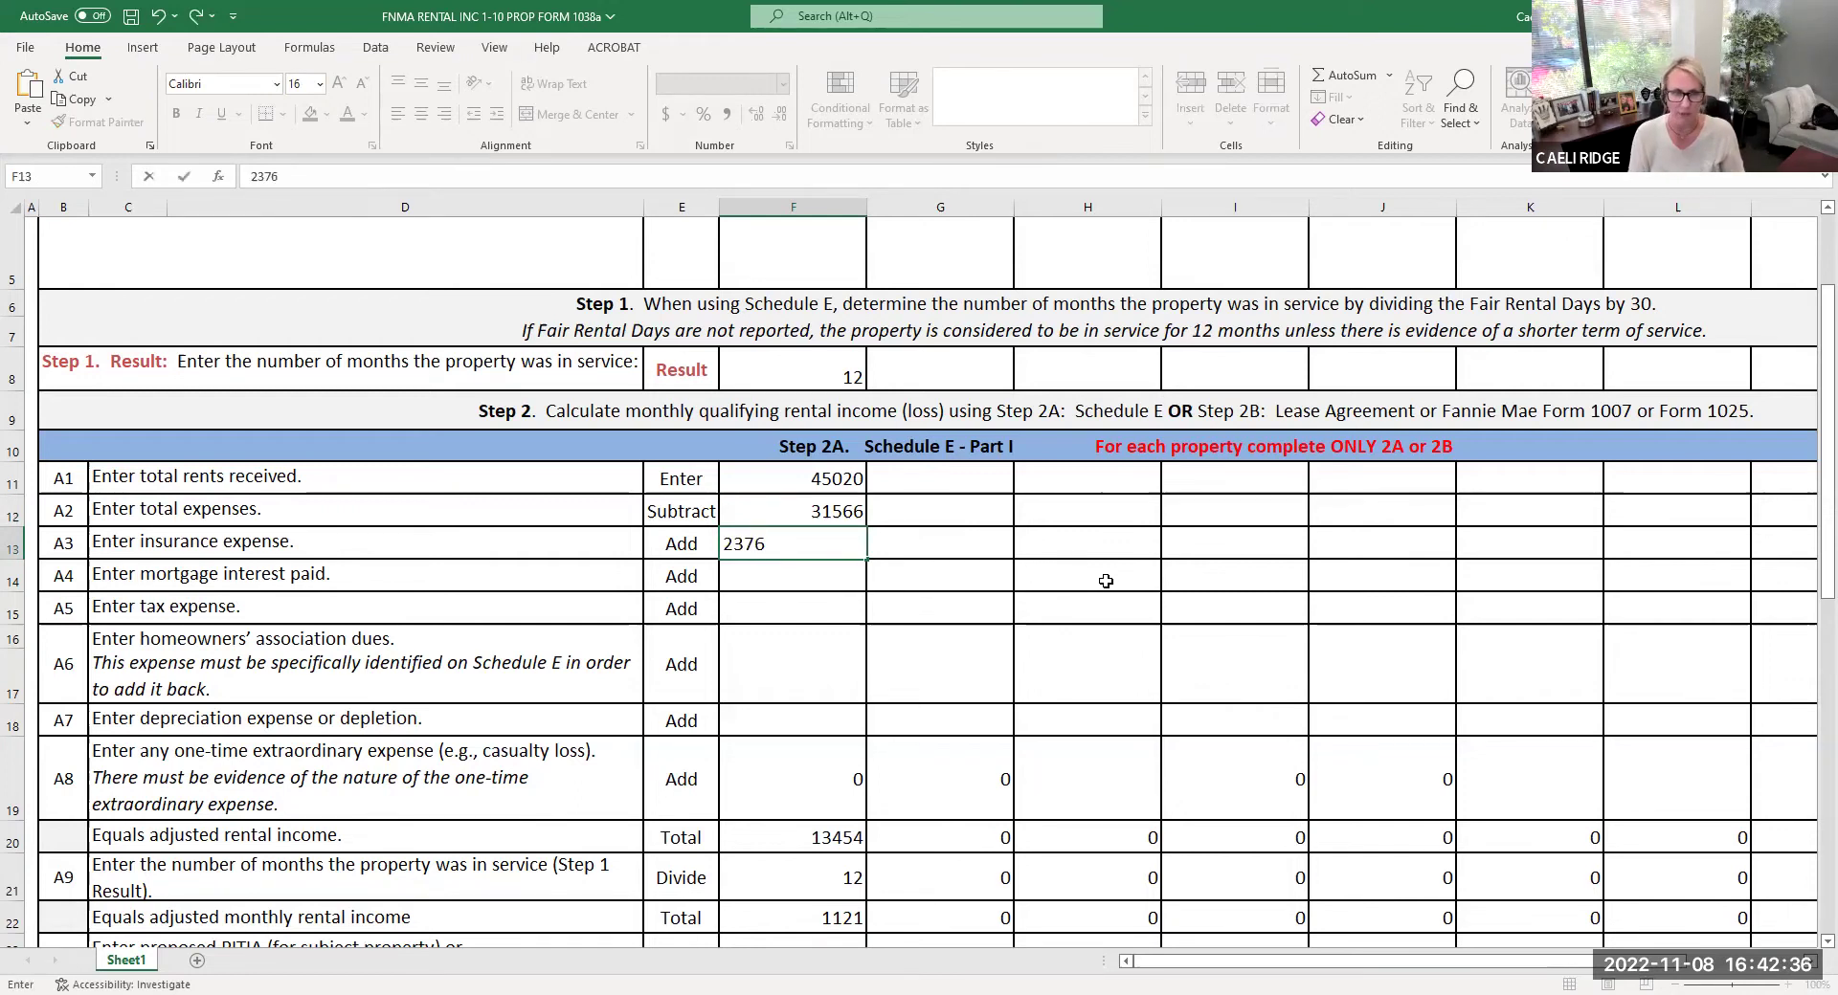
key("Return")
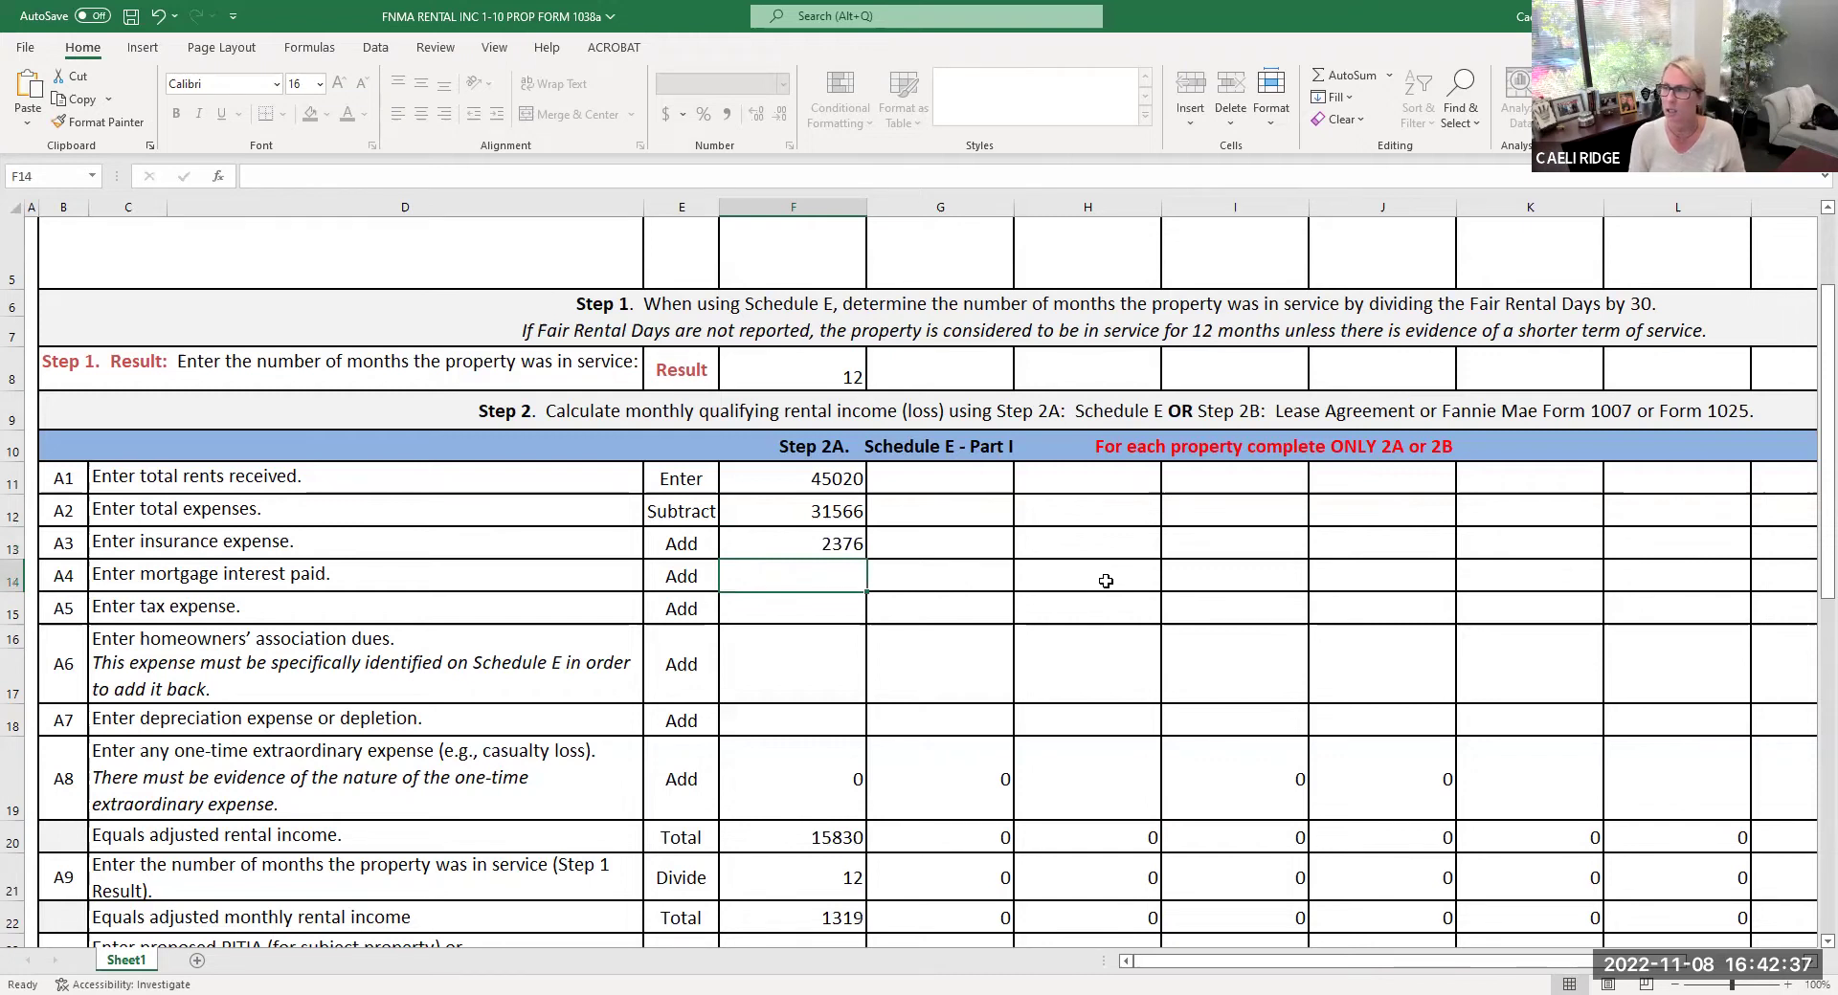
type("0")
key("Return")
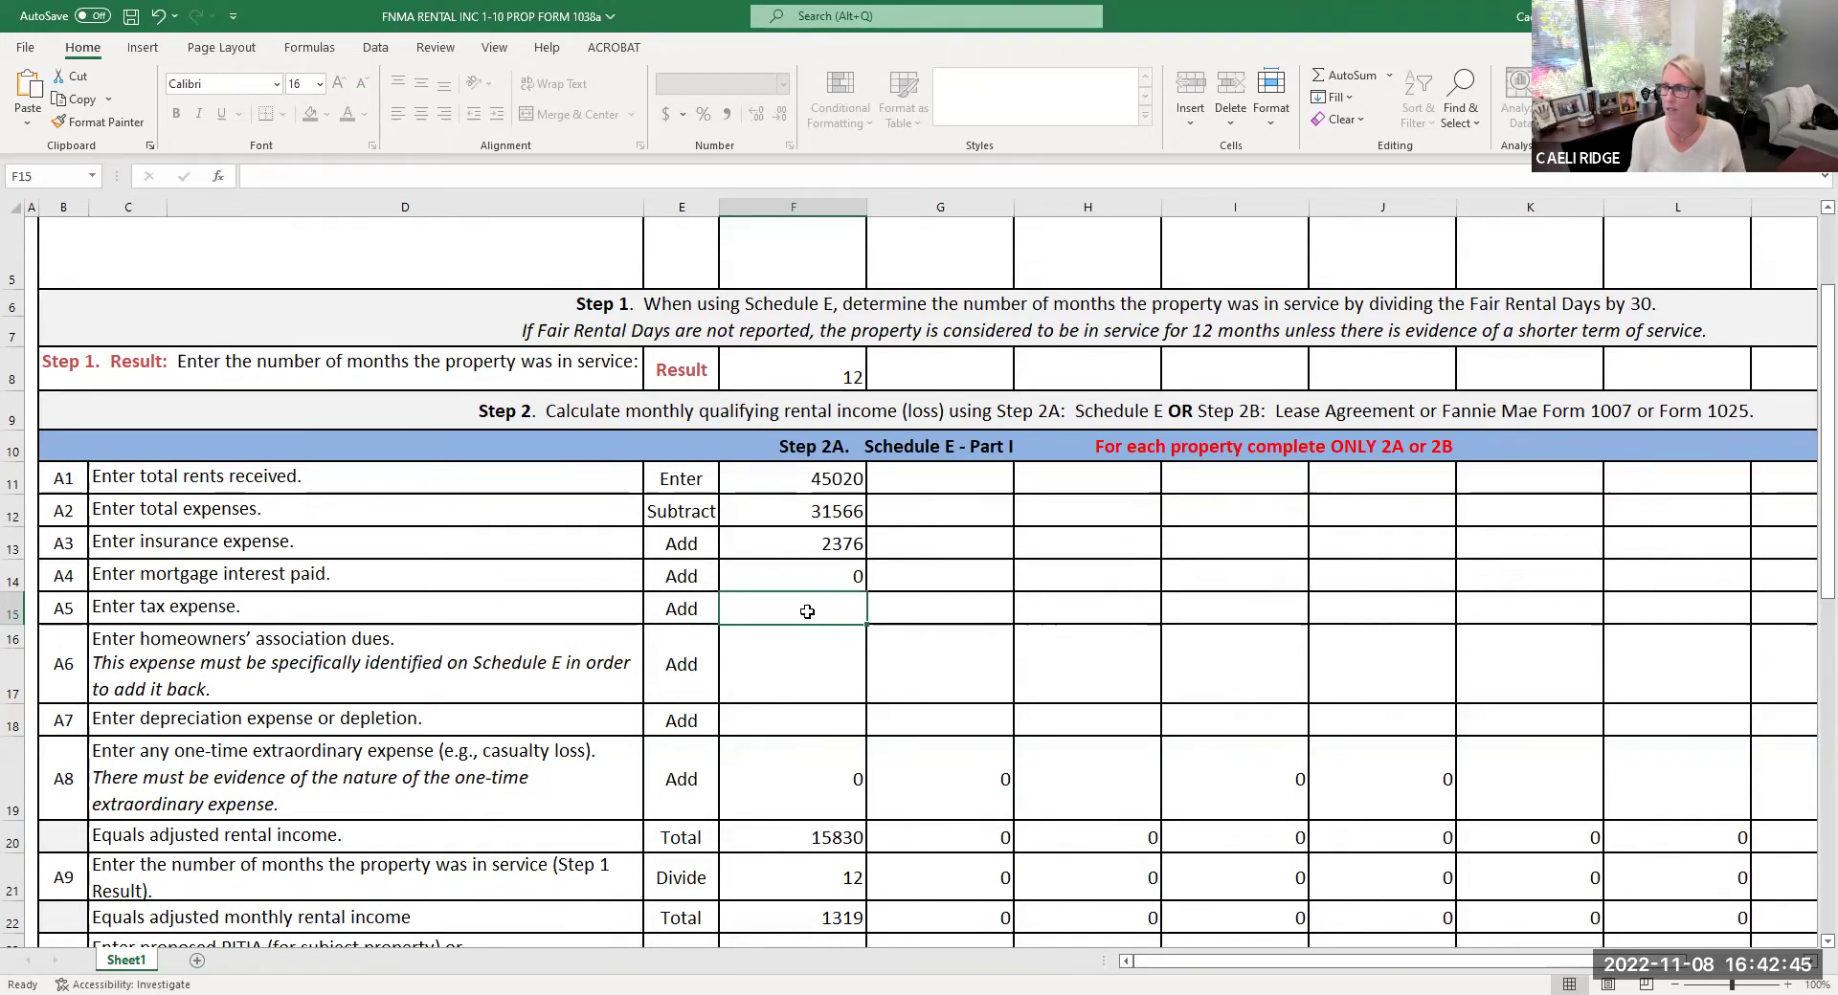
Step: Enter 8602 as the first property's tax expense and, after checking the Schedule E PDF, 0 as its homeowners' association dues
type("8602")
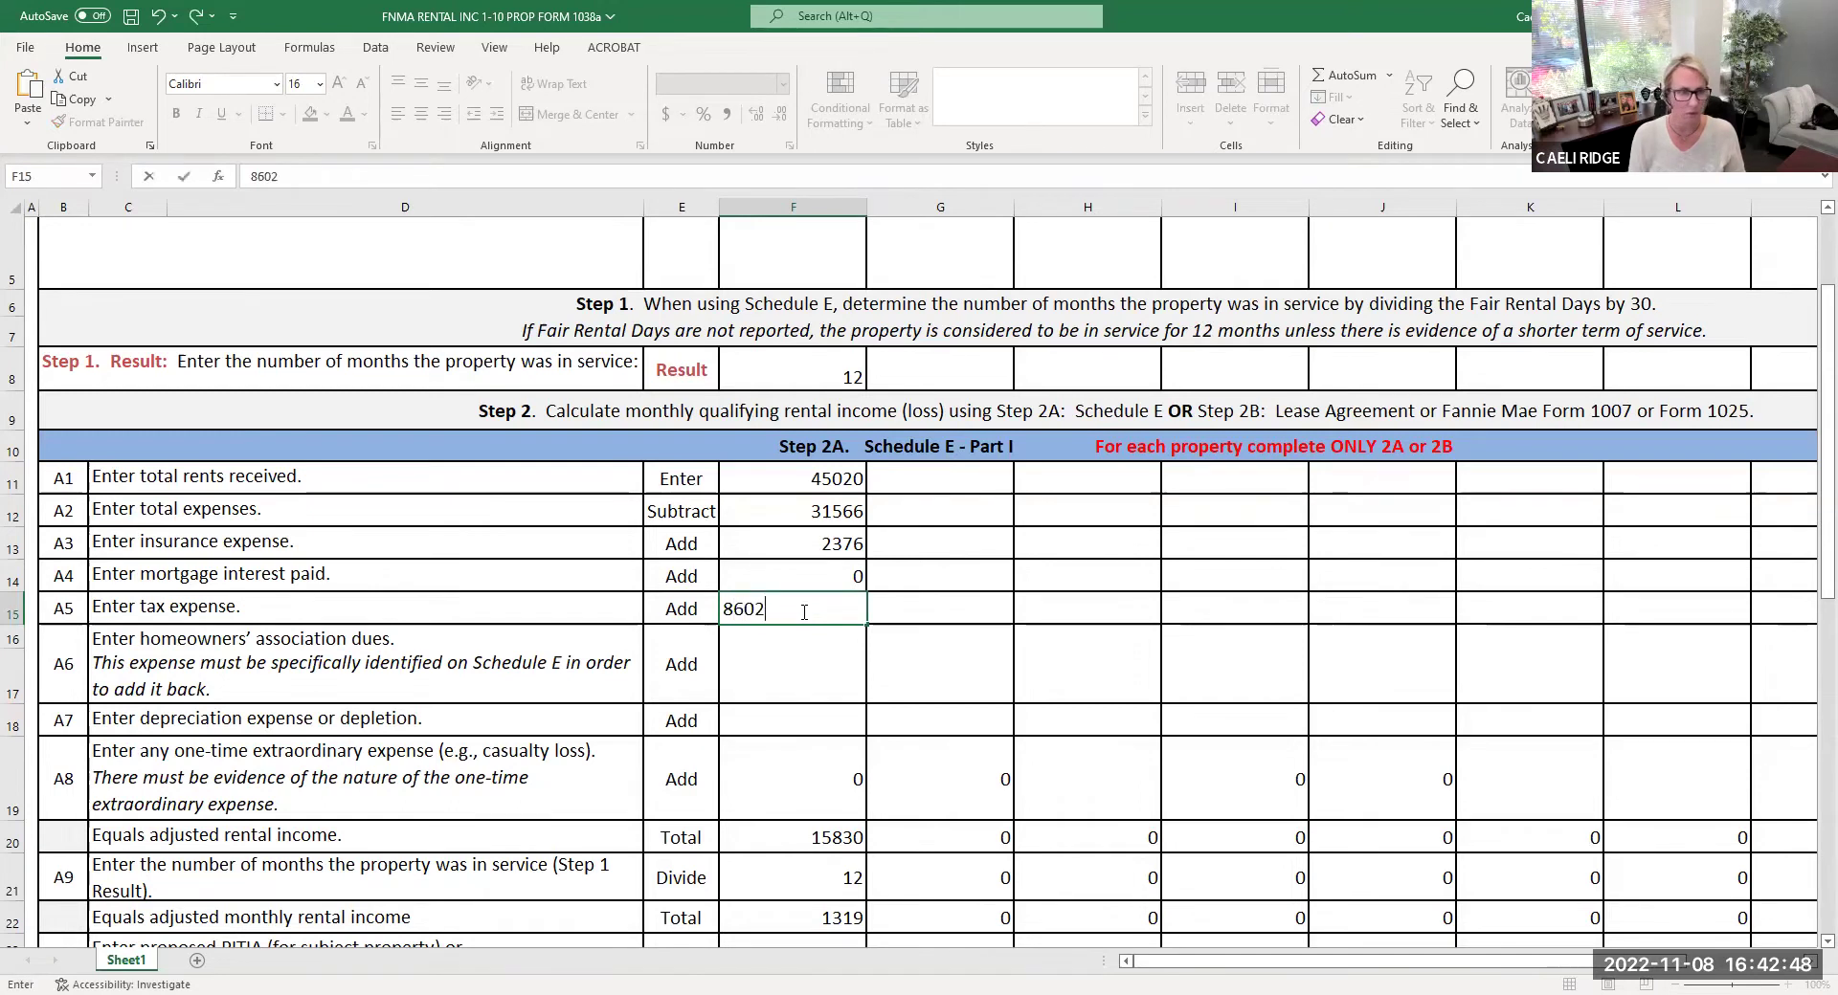
key("Return")
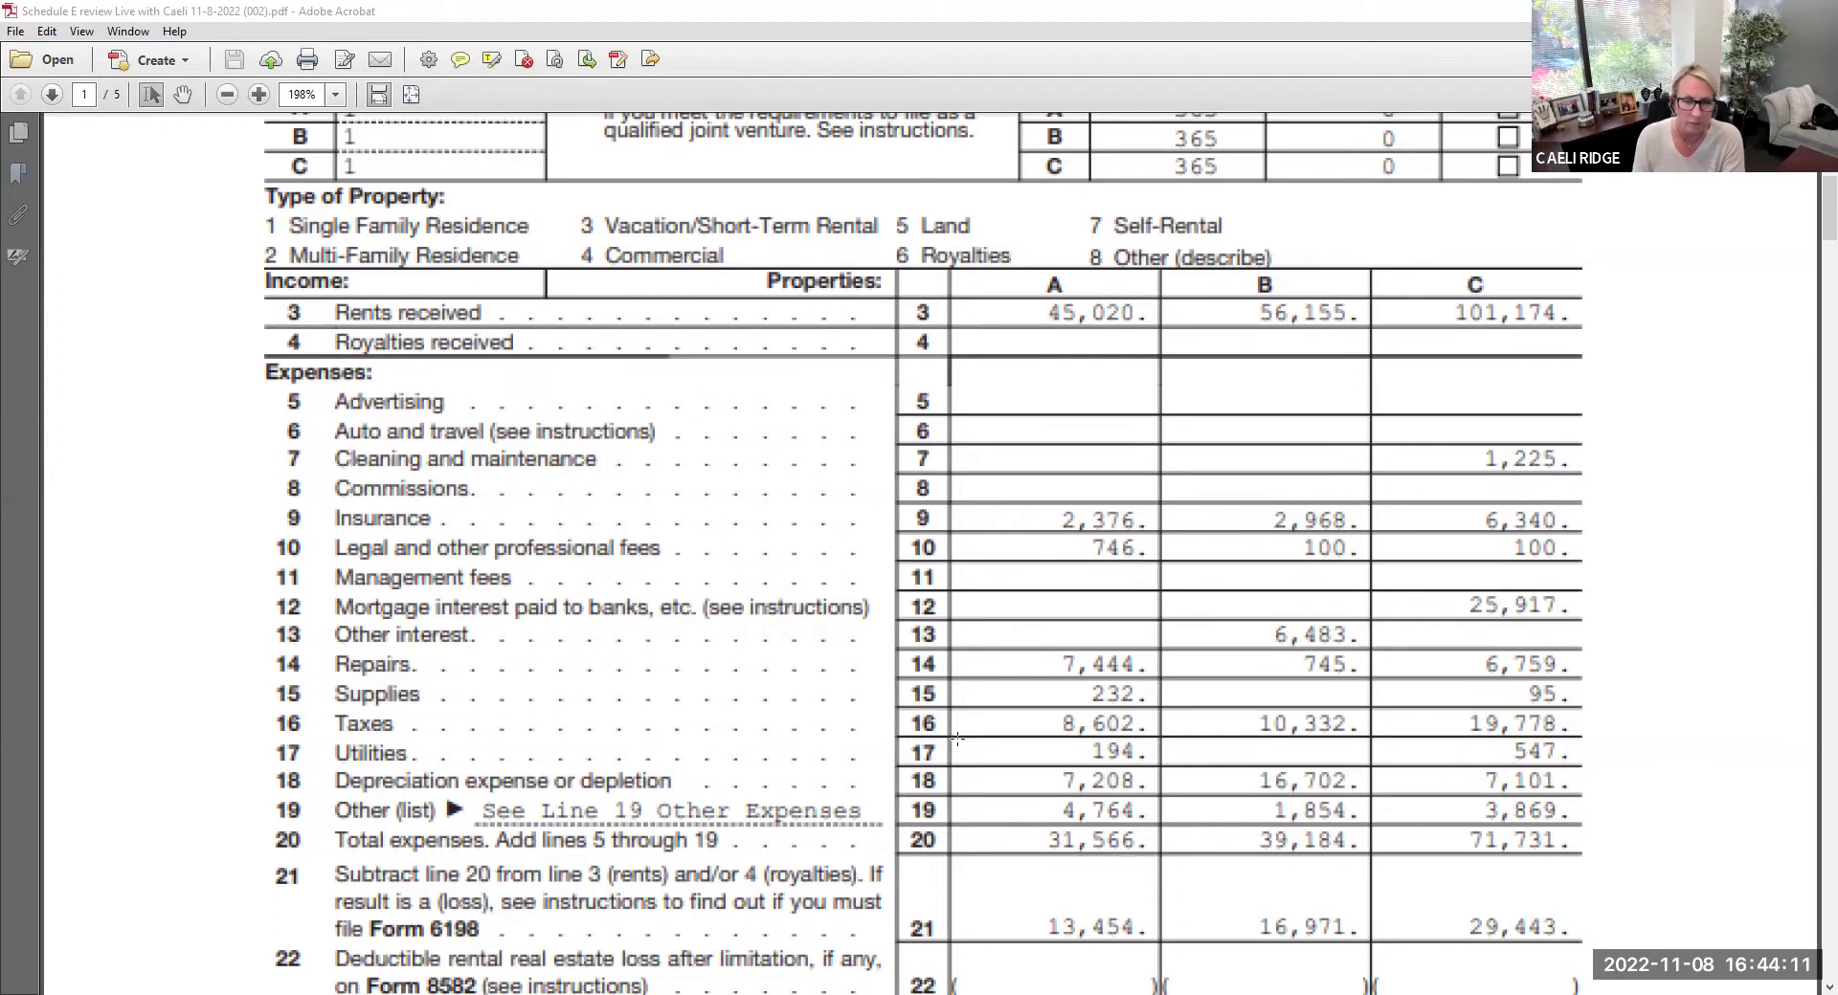
left_click(53, 95)
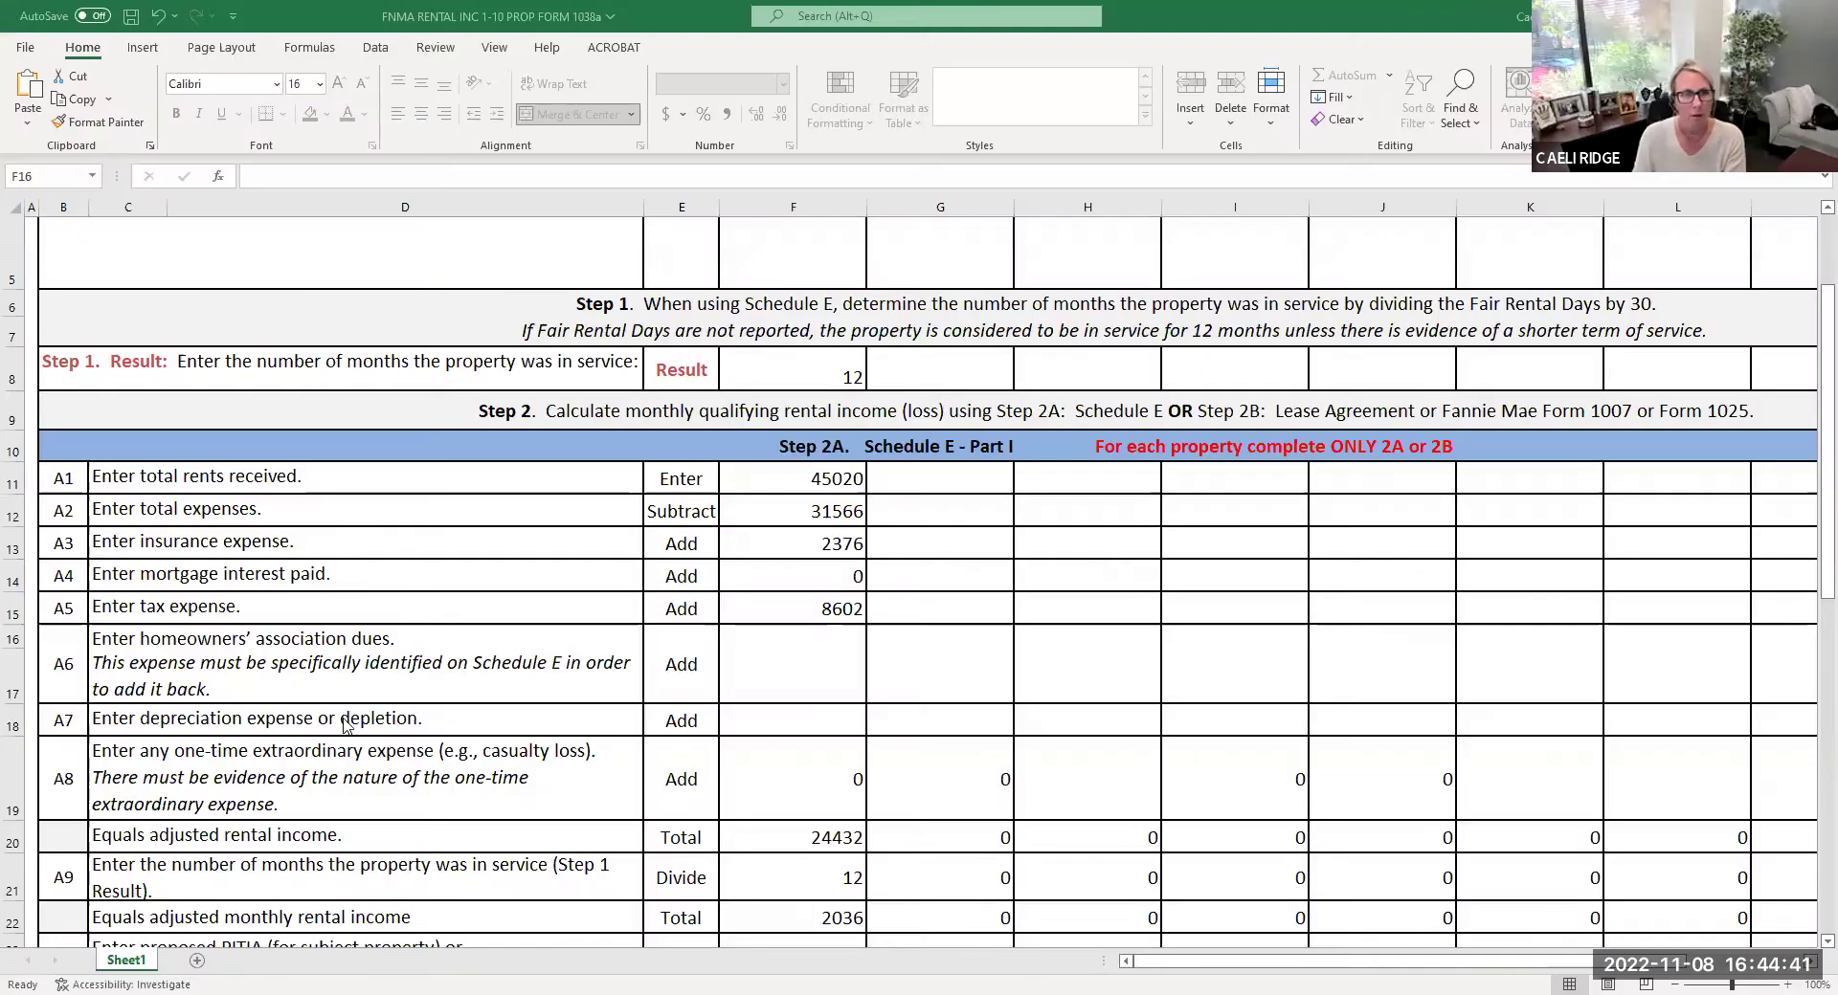
left_click(804, 676)
type("0")
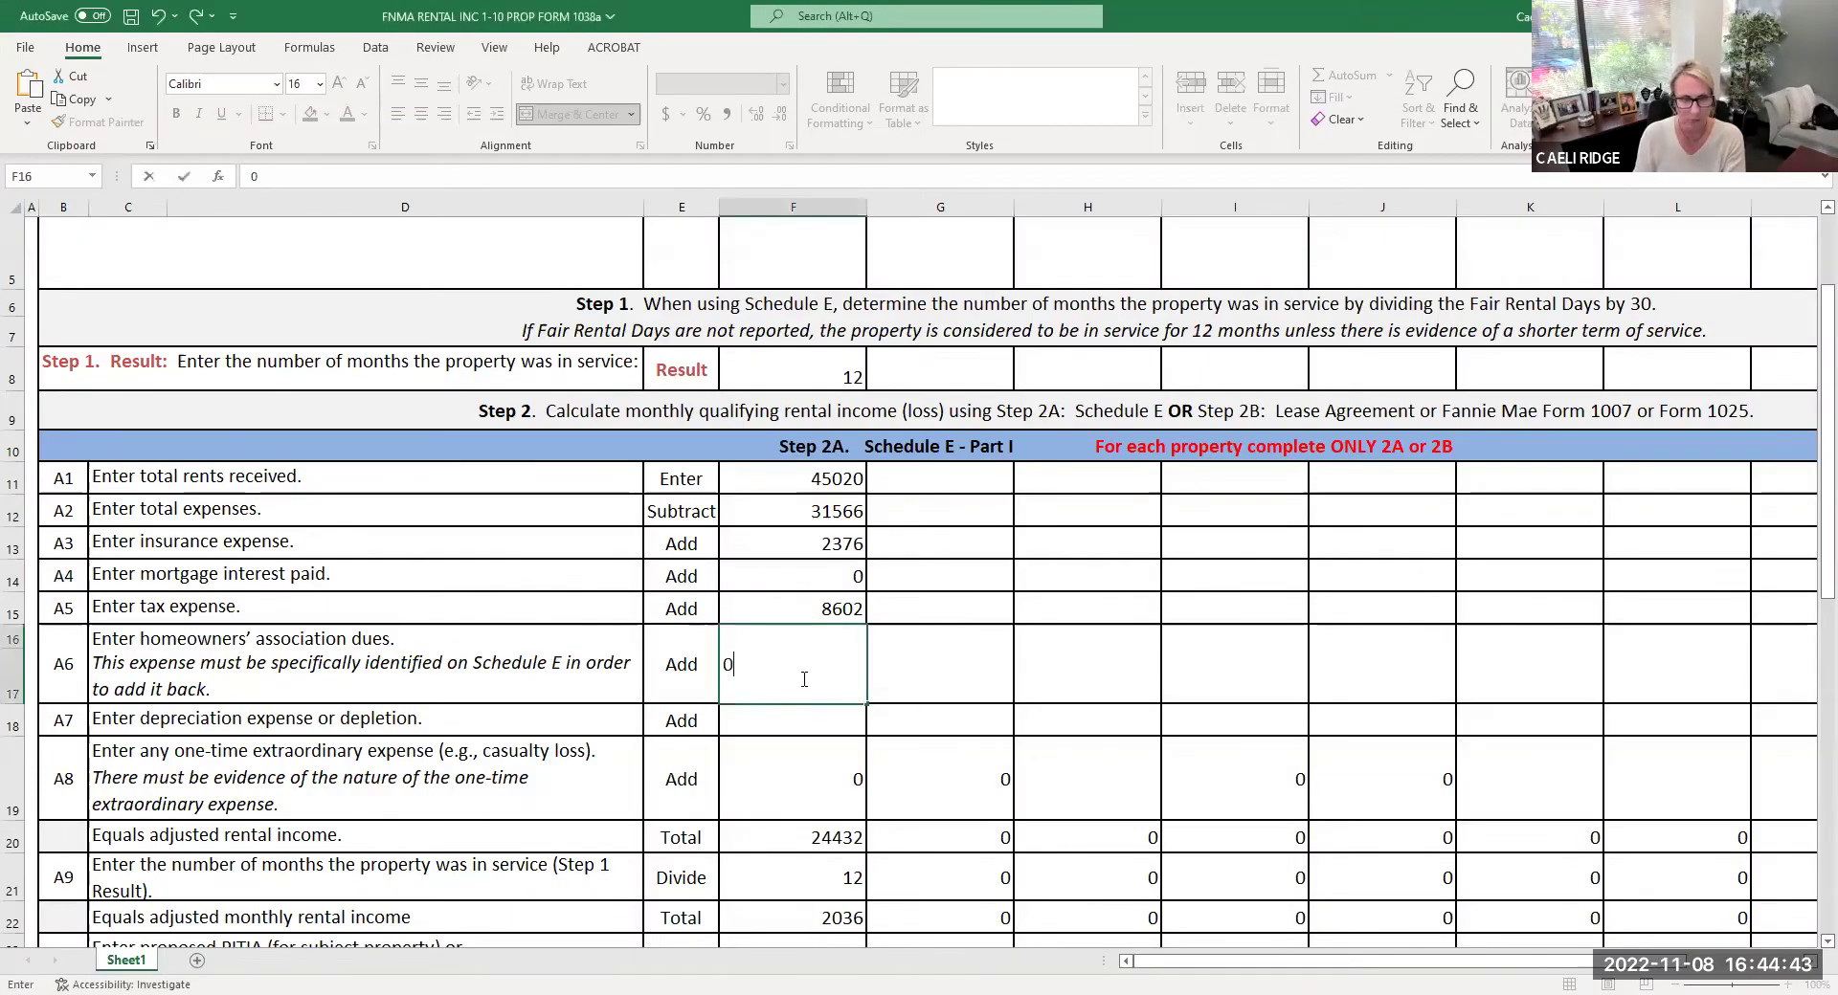
key("Return")
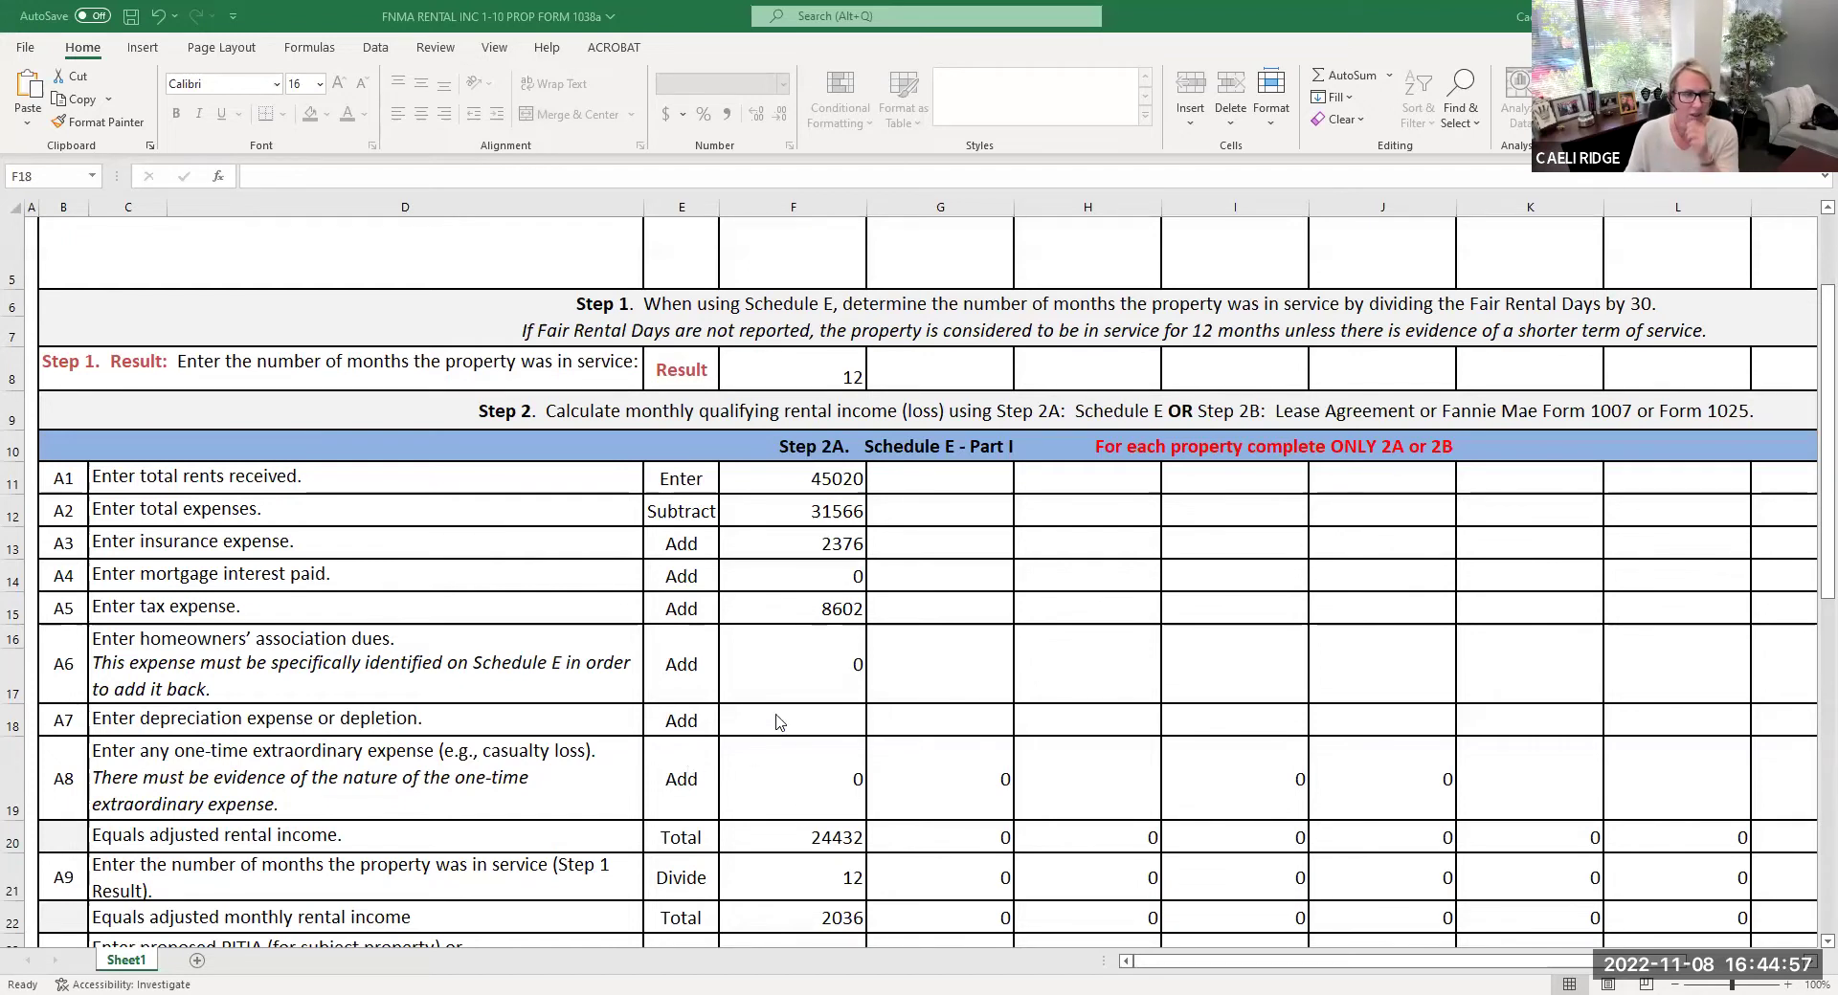
Step: Enter 7208 as the first property's depreciation expense in line A7
left_click(816, 719)
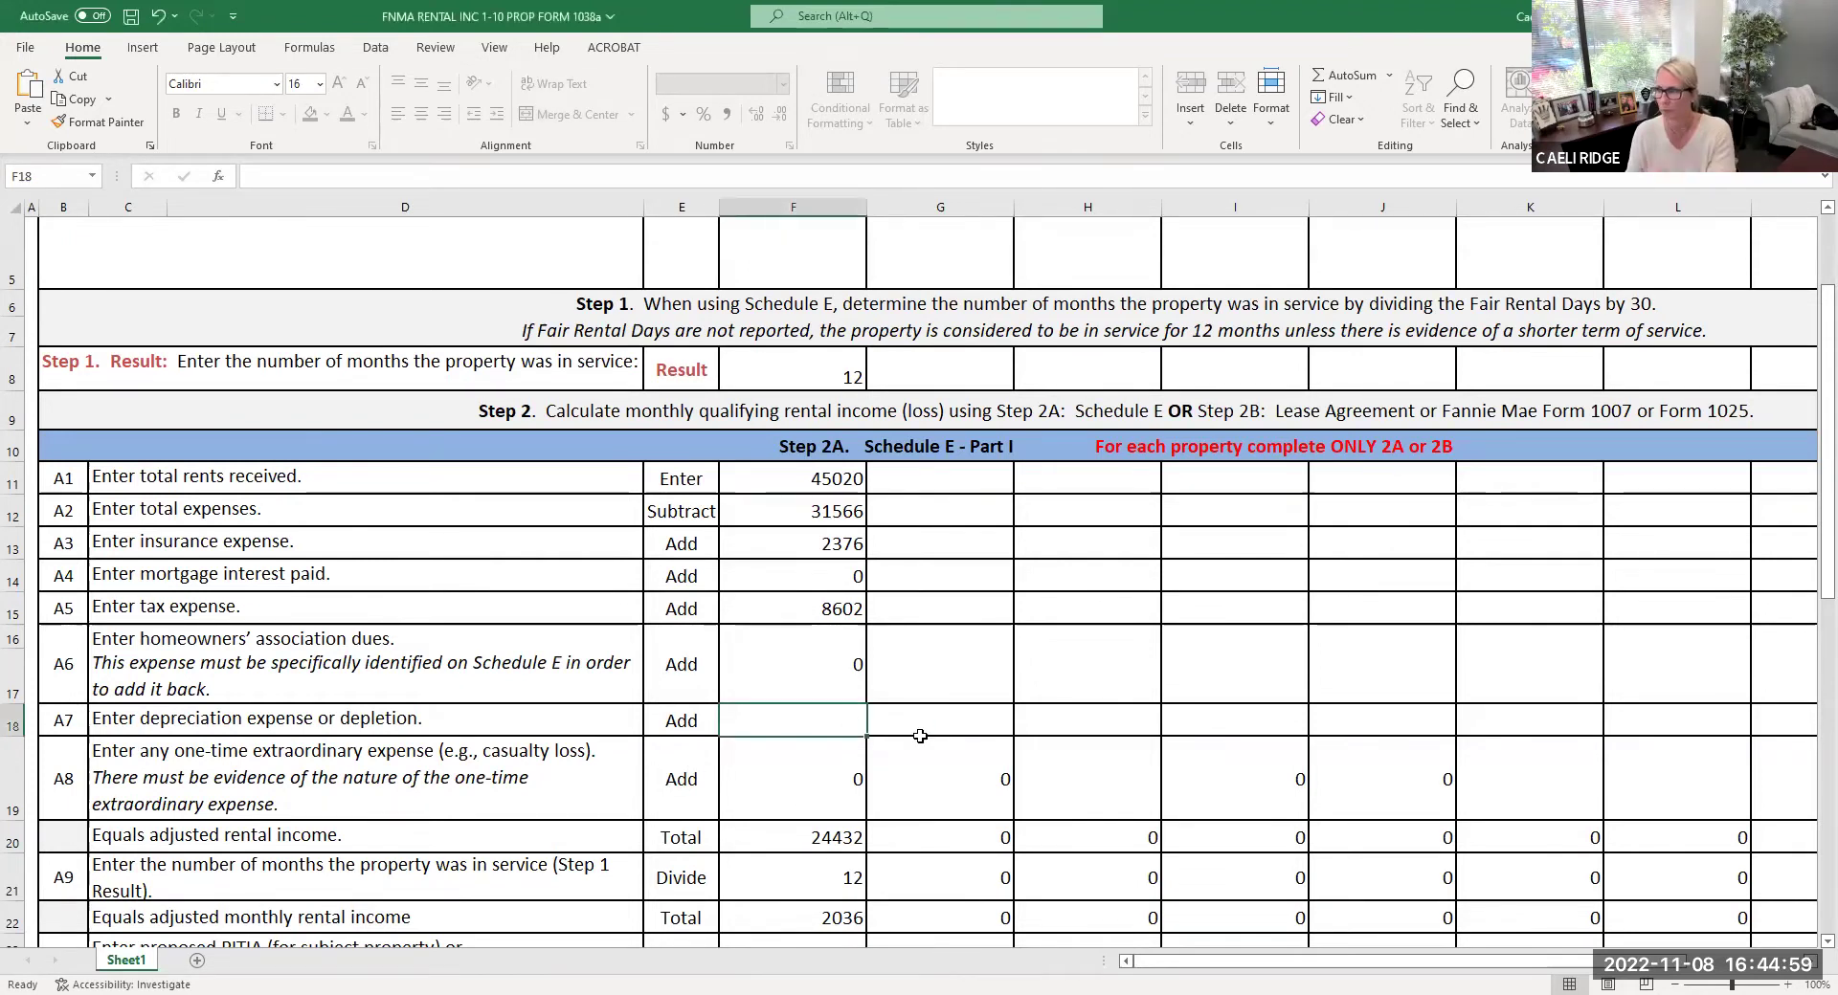
type("720")
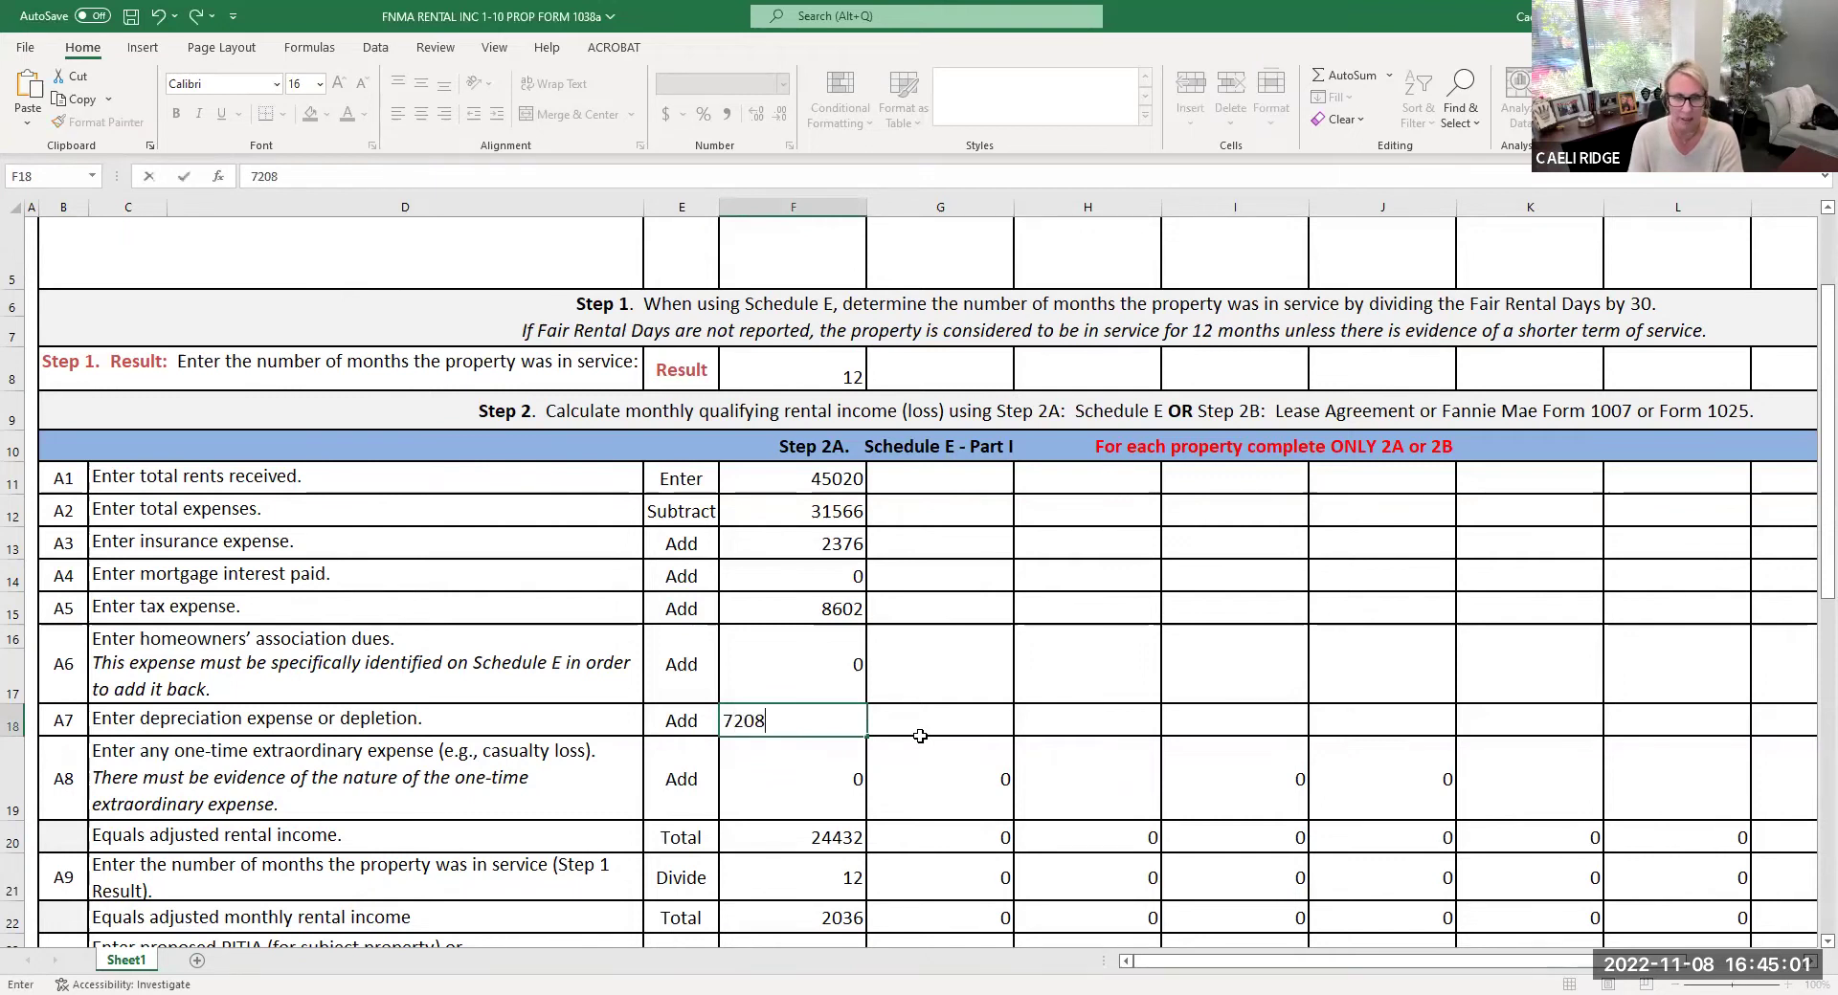
type("8")
key("Return")
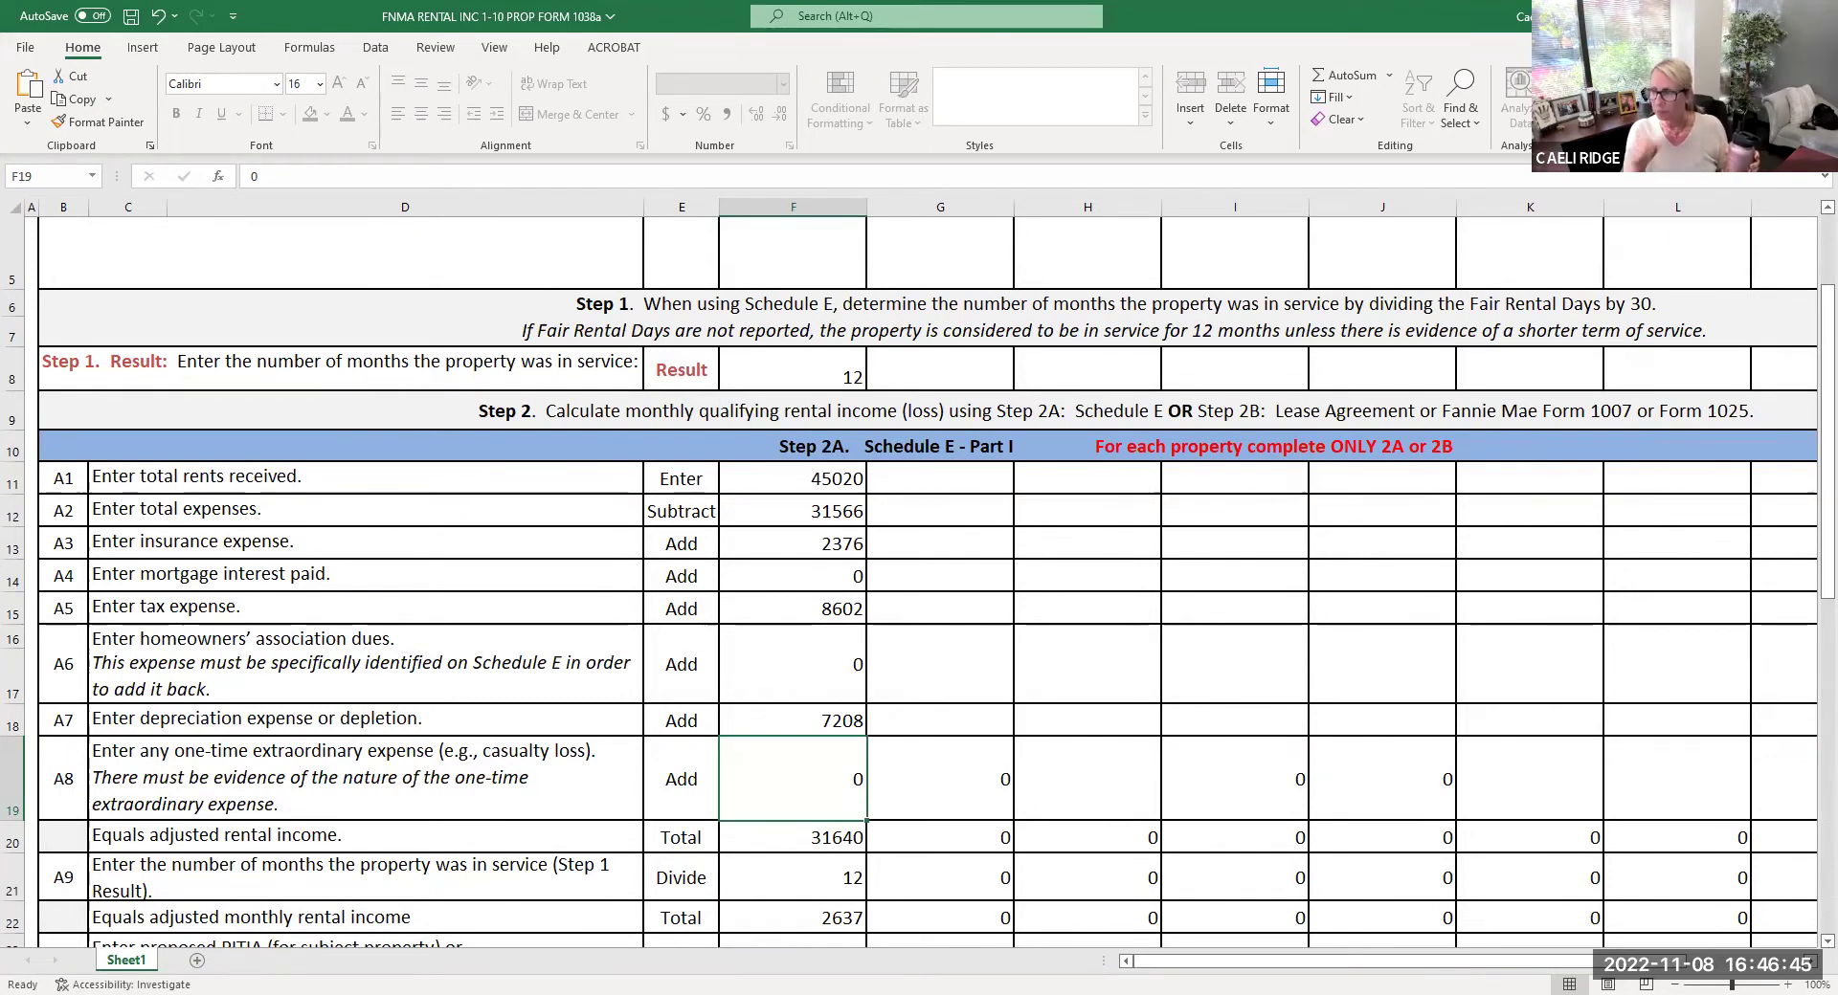
Step: Try 7444 as the first property's one-time extraordinary expense, but leave the entry blank
type("7444")
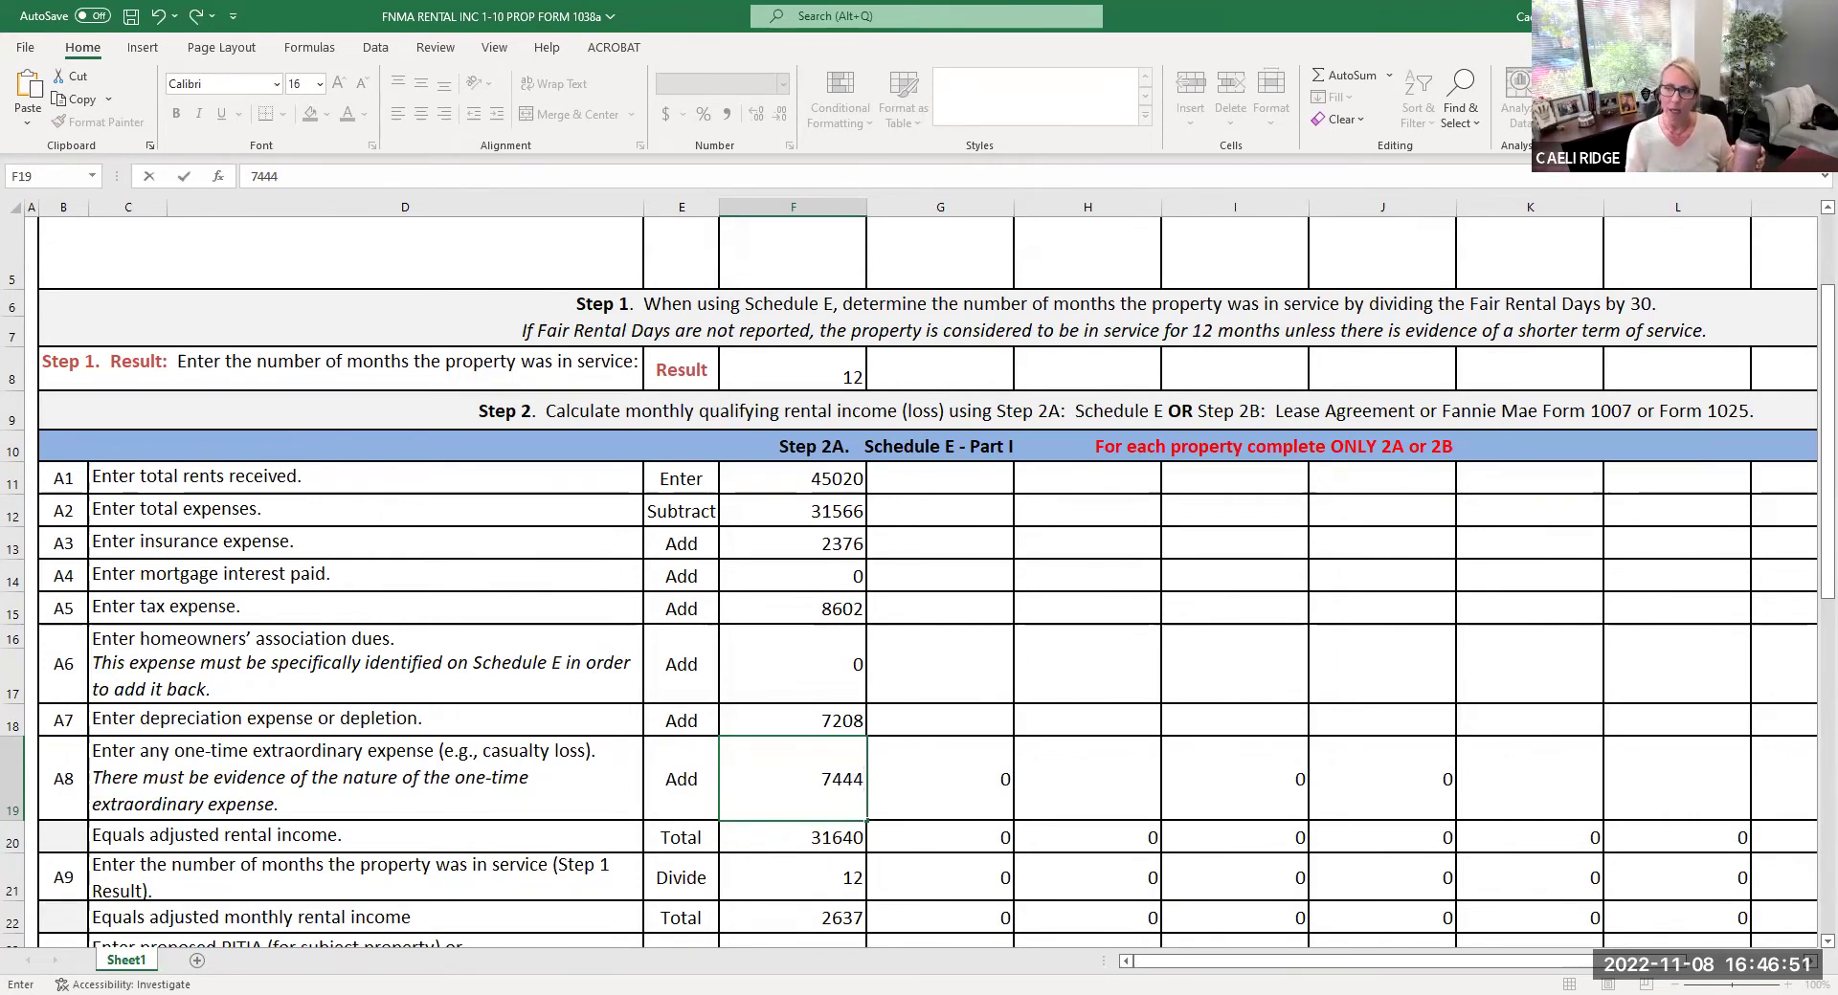
key("BackSpace")
key("BackSpace")
key("BackSpace")
key("BackSpace")
key("Return")
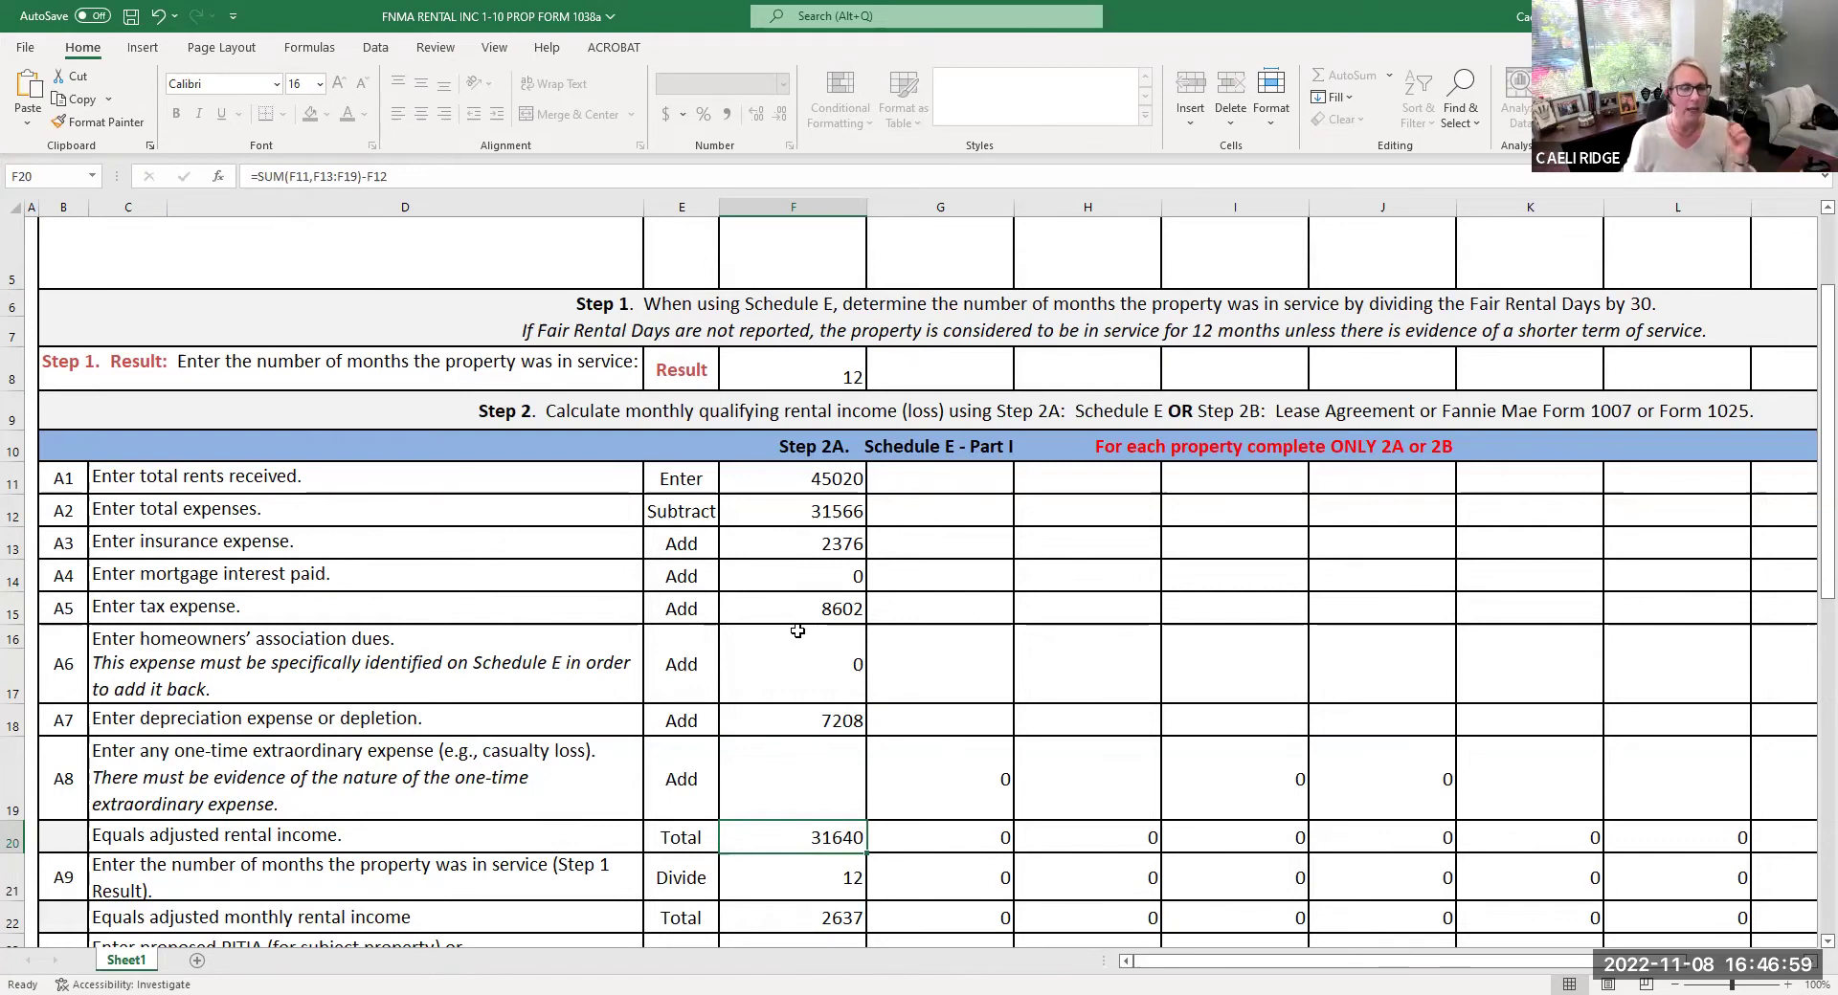
Step: Review the first property's total expenses, adjusted rental income, months in service and adjusted monthly rental income
scroll(798, 631, "down", 1)
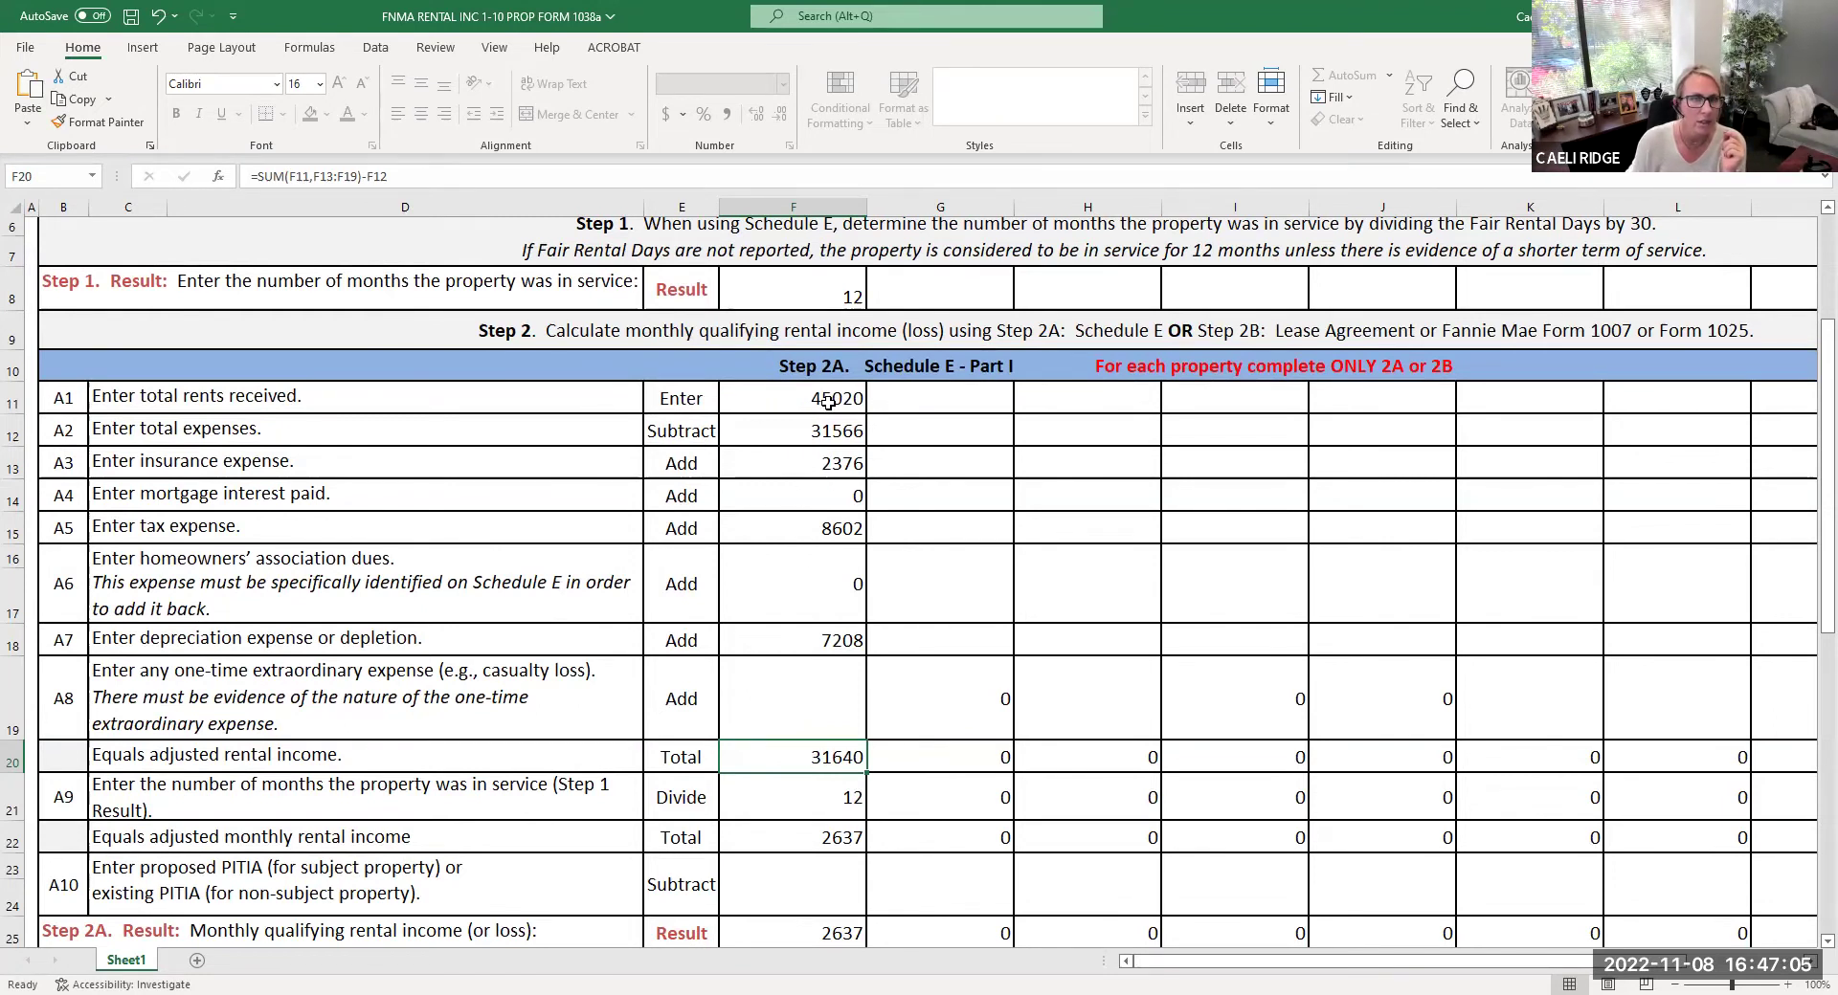
left_click(838, 433)
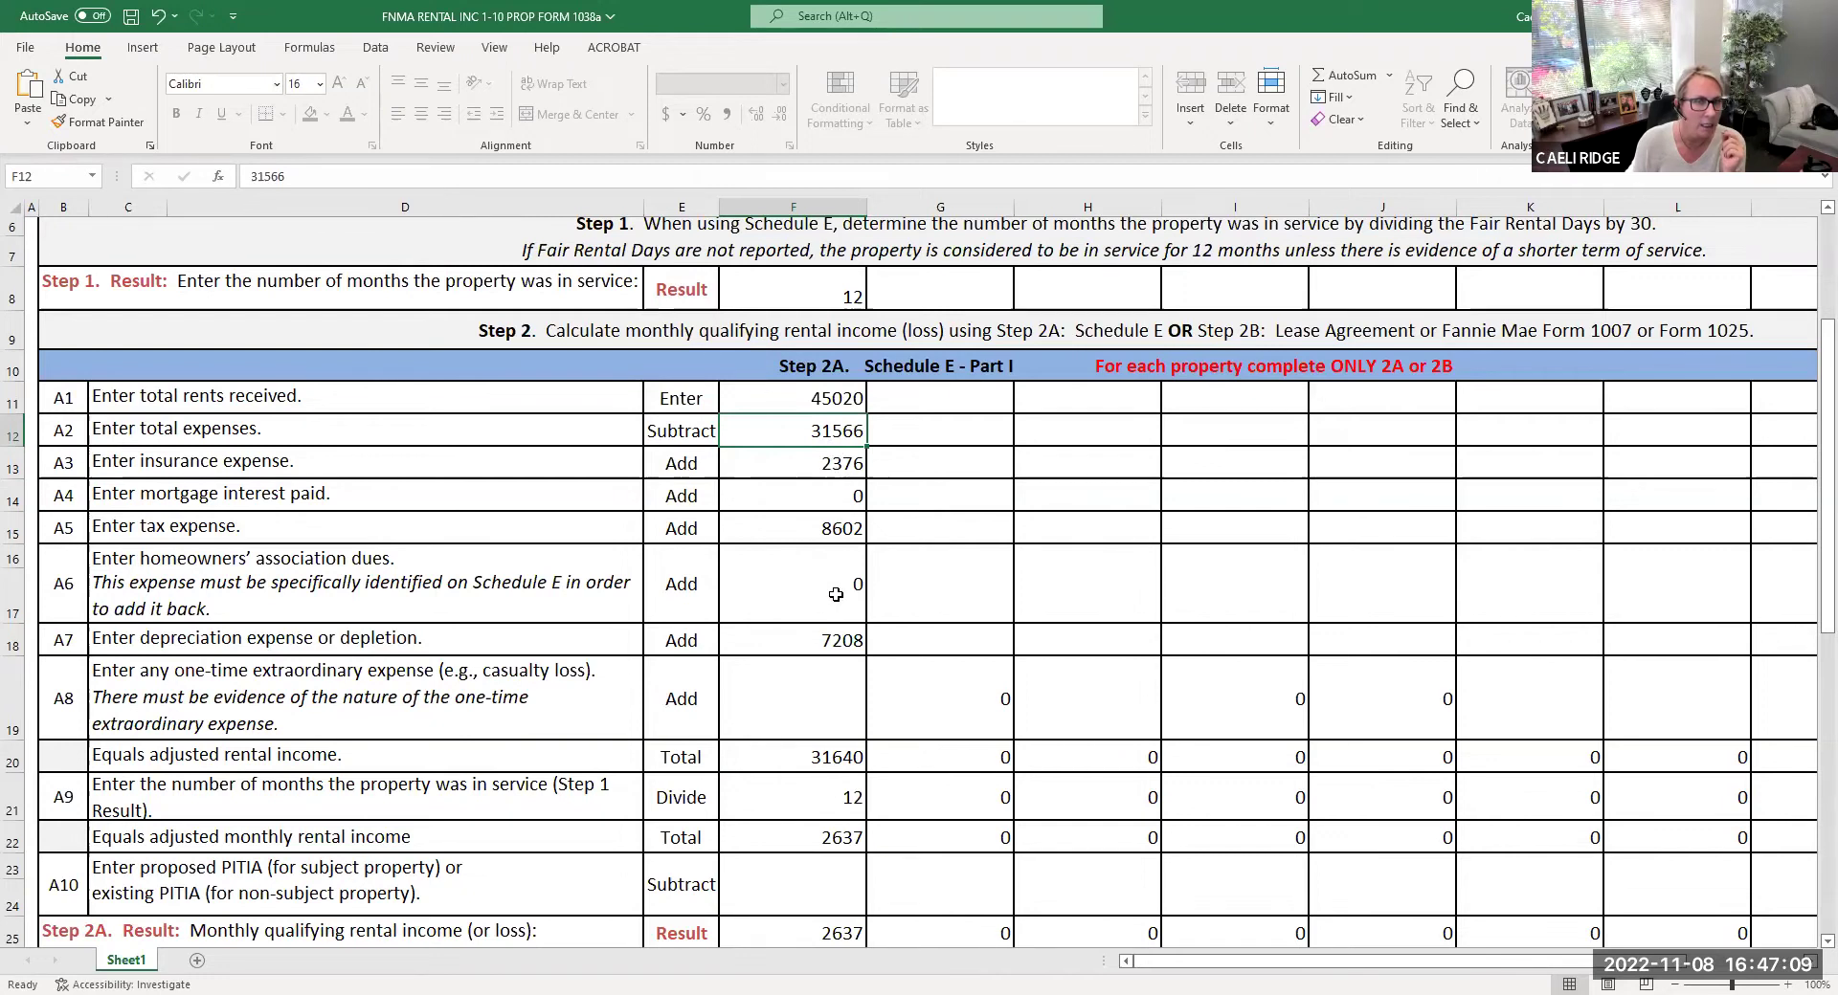
left_click(835, 756)
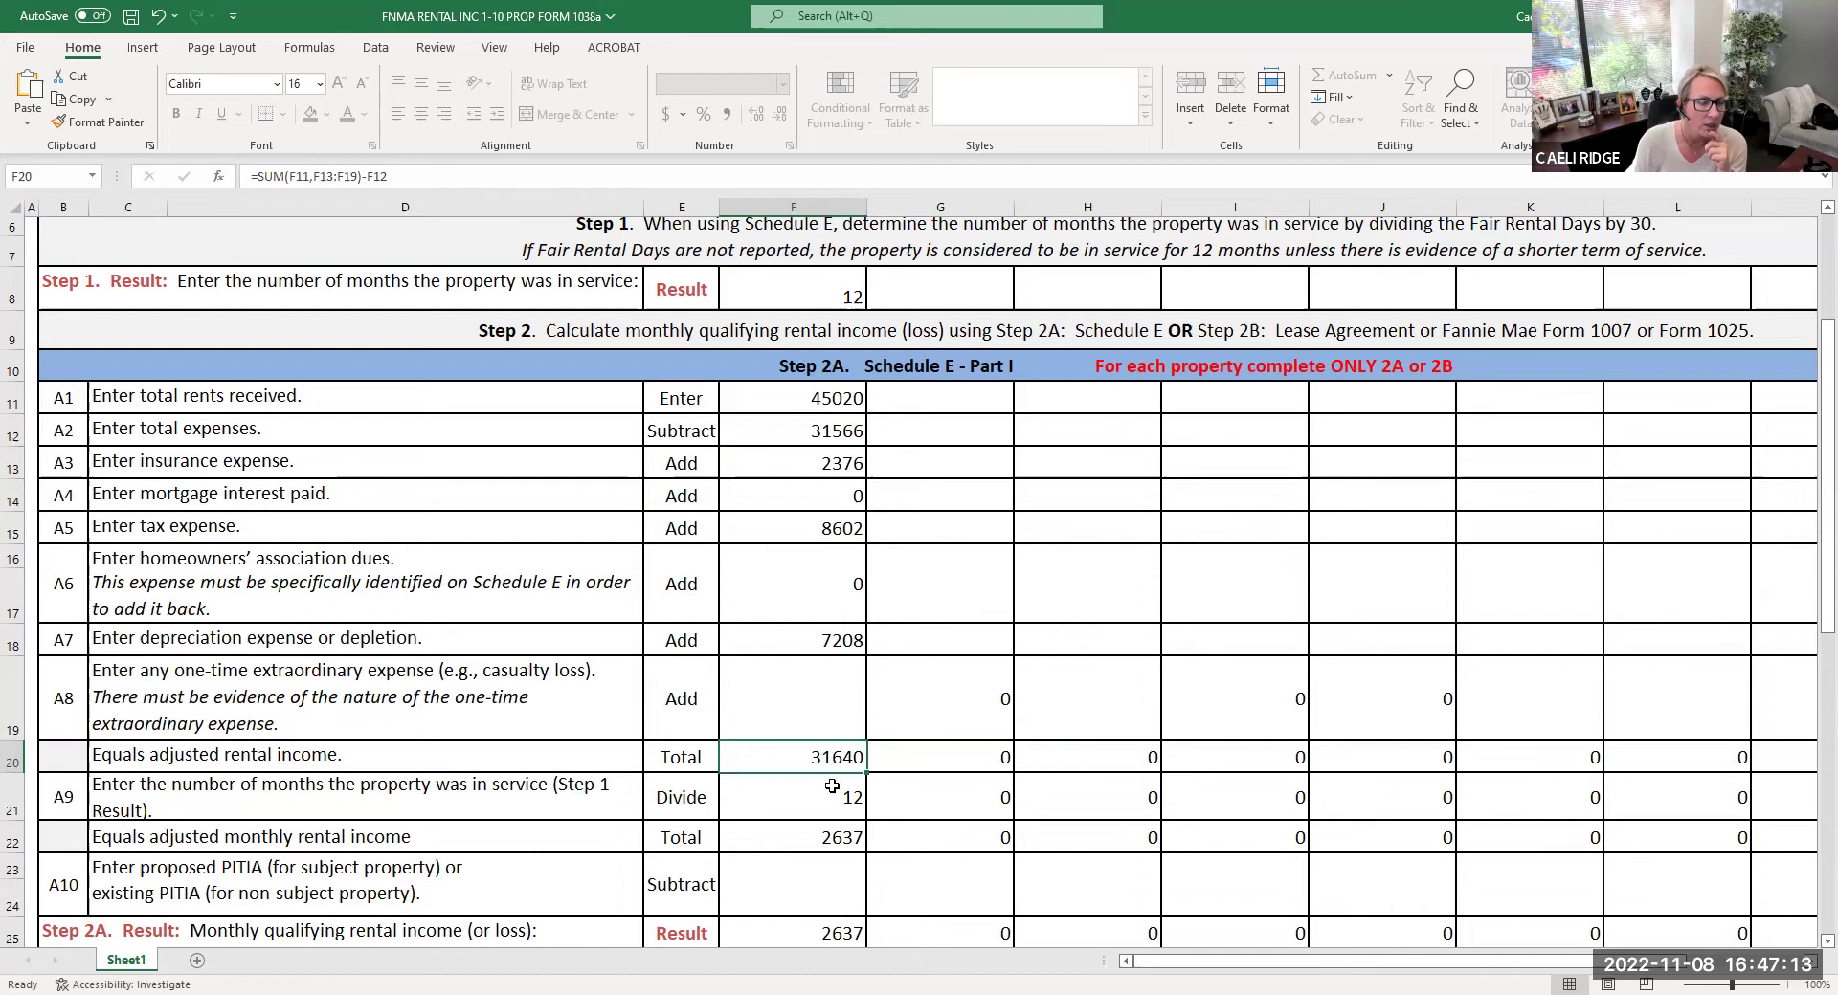
left_click(830, 801)
left_click(796, 840)
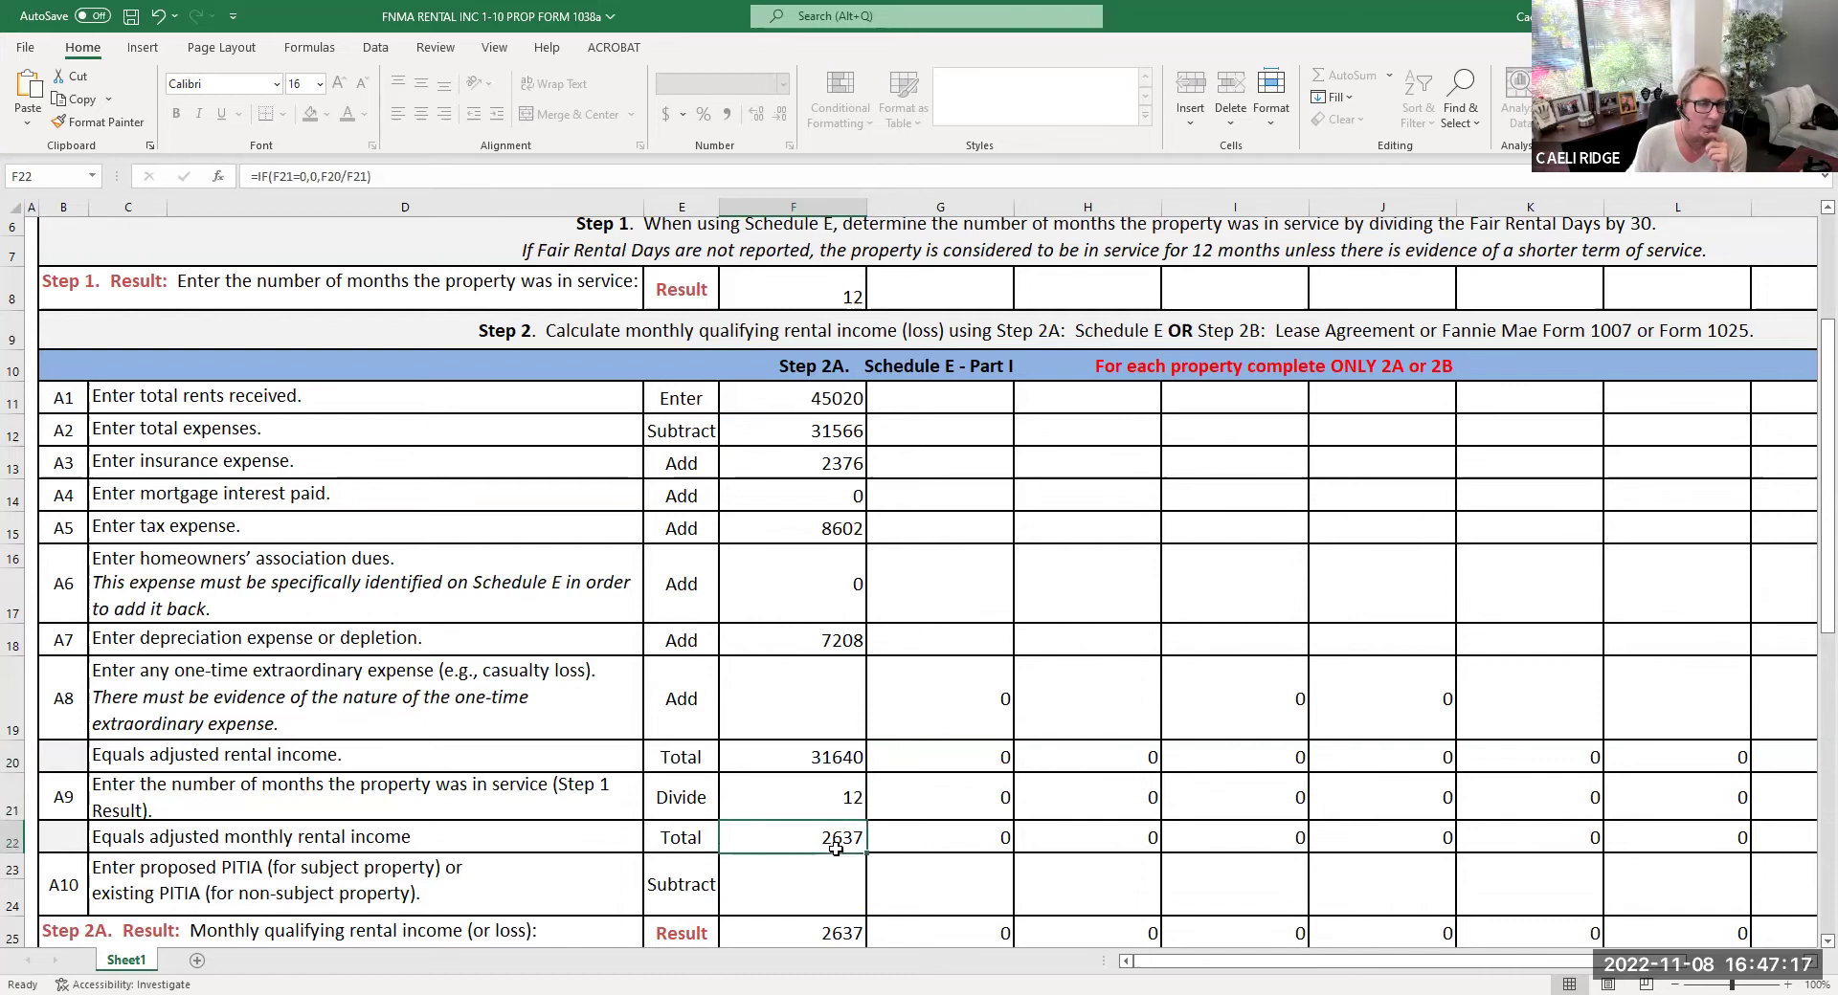
scroll(836, 842, "down", 2)
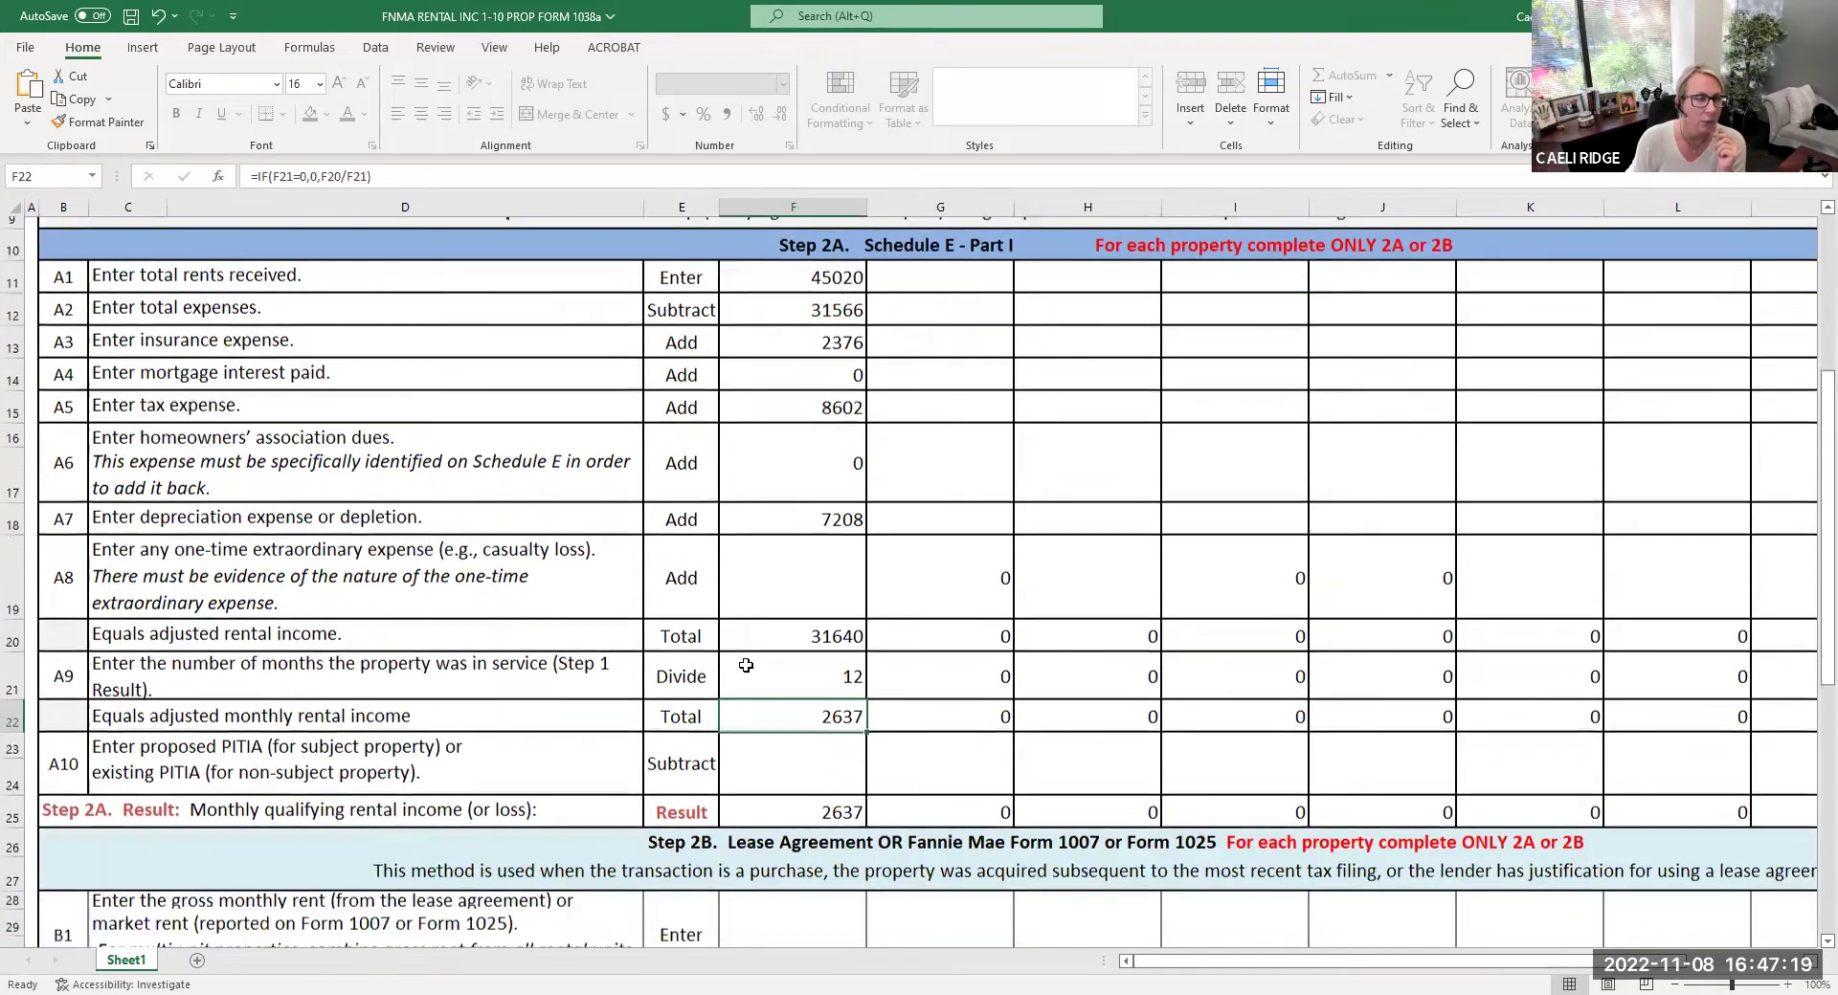
Step: Try PITIA amounts of 1850 and 3500 in line A10 for the first property
left_click(804, 727)
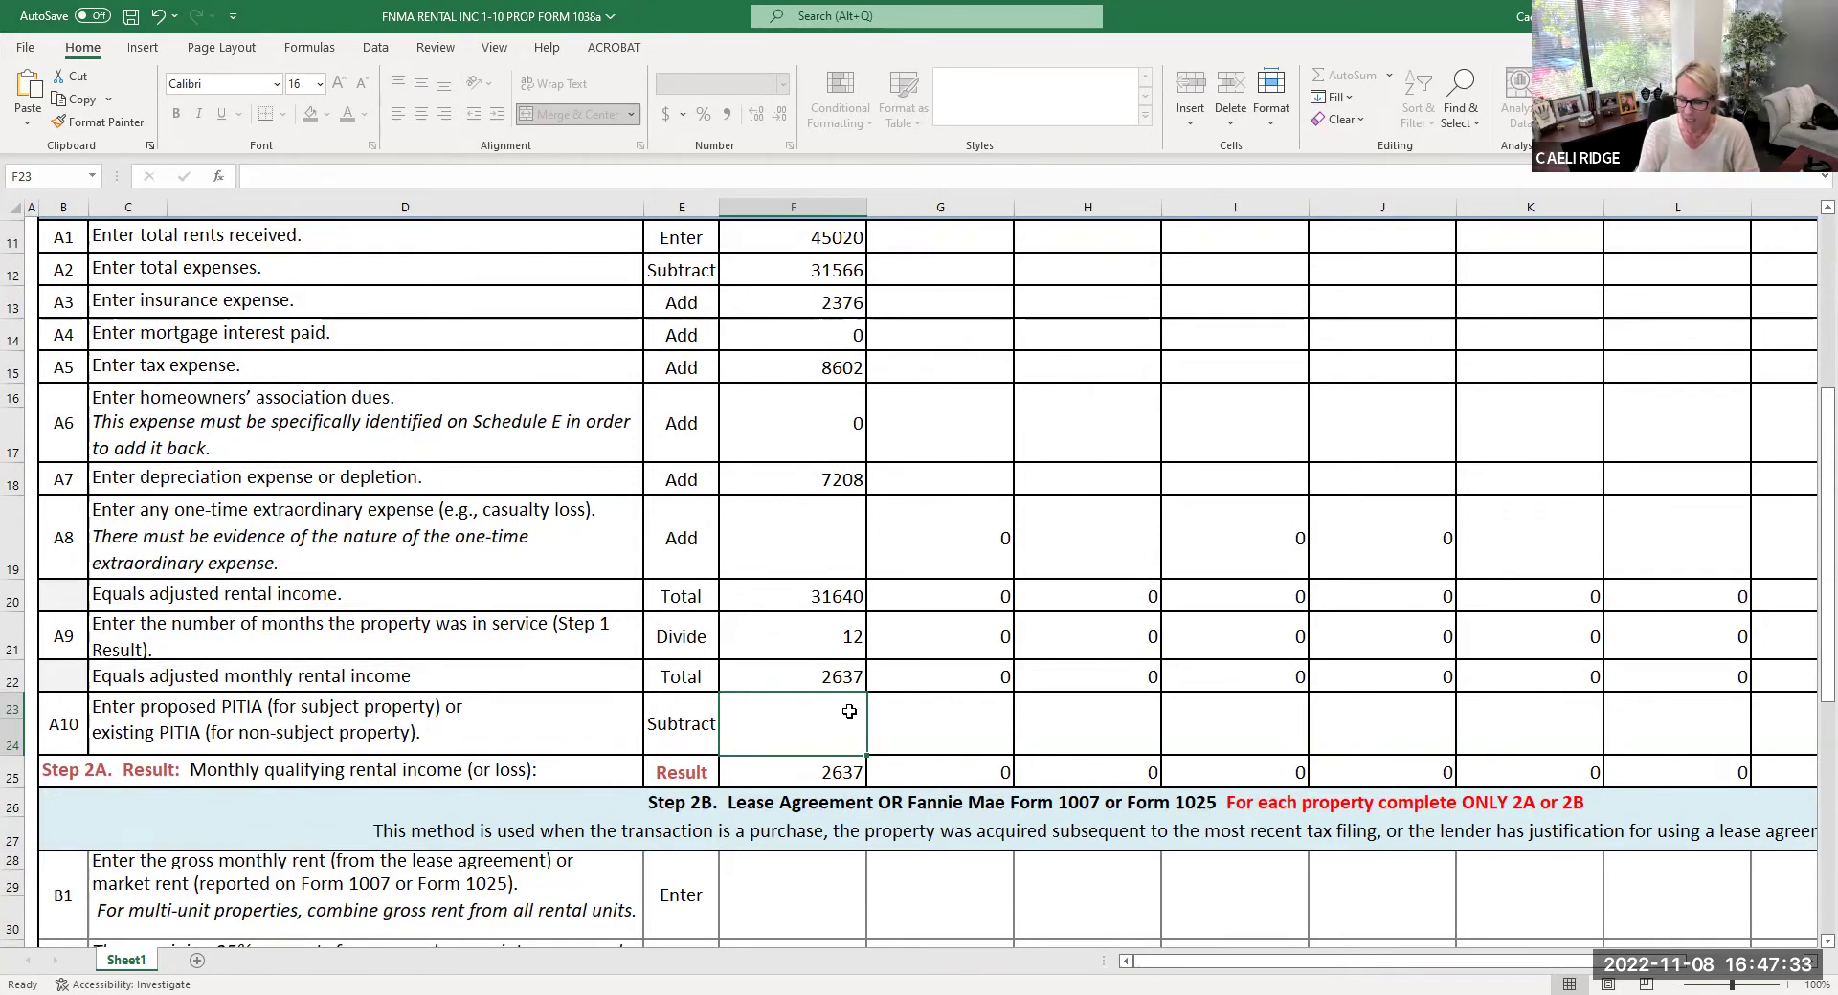
type("1850")
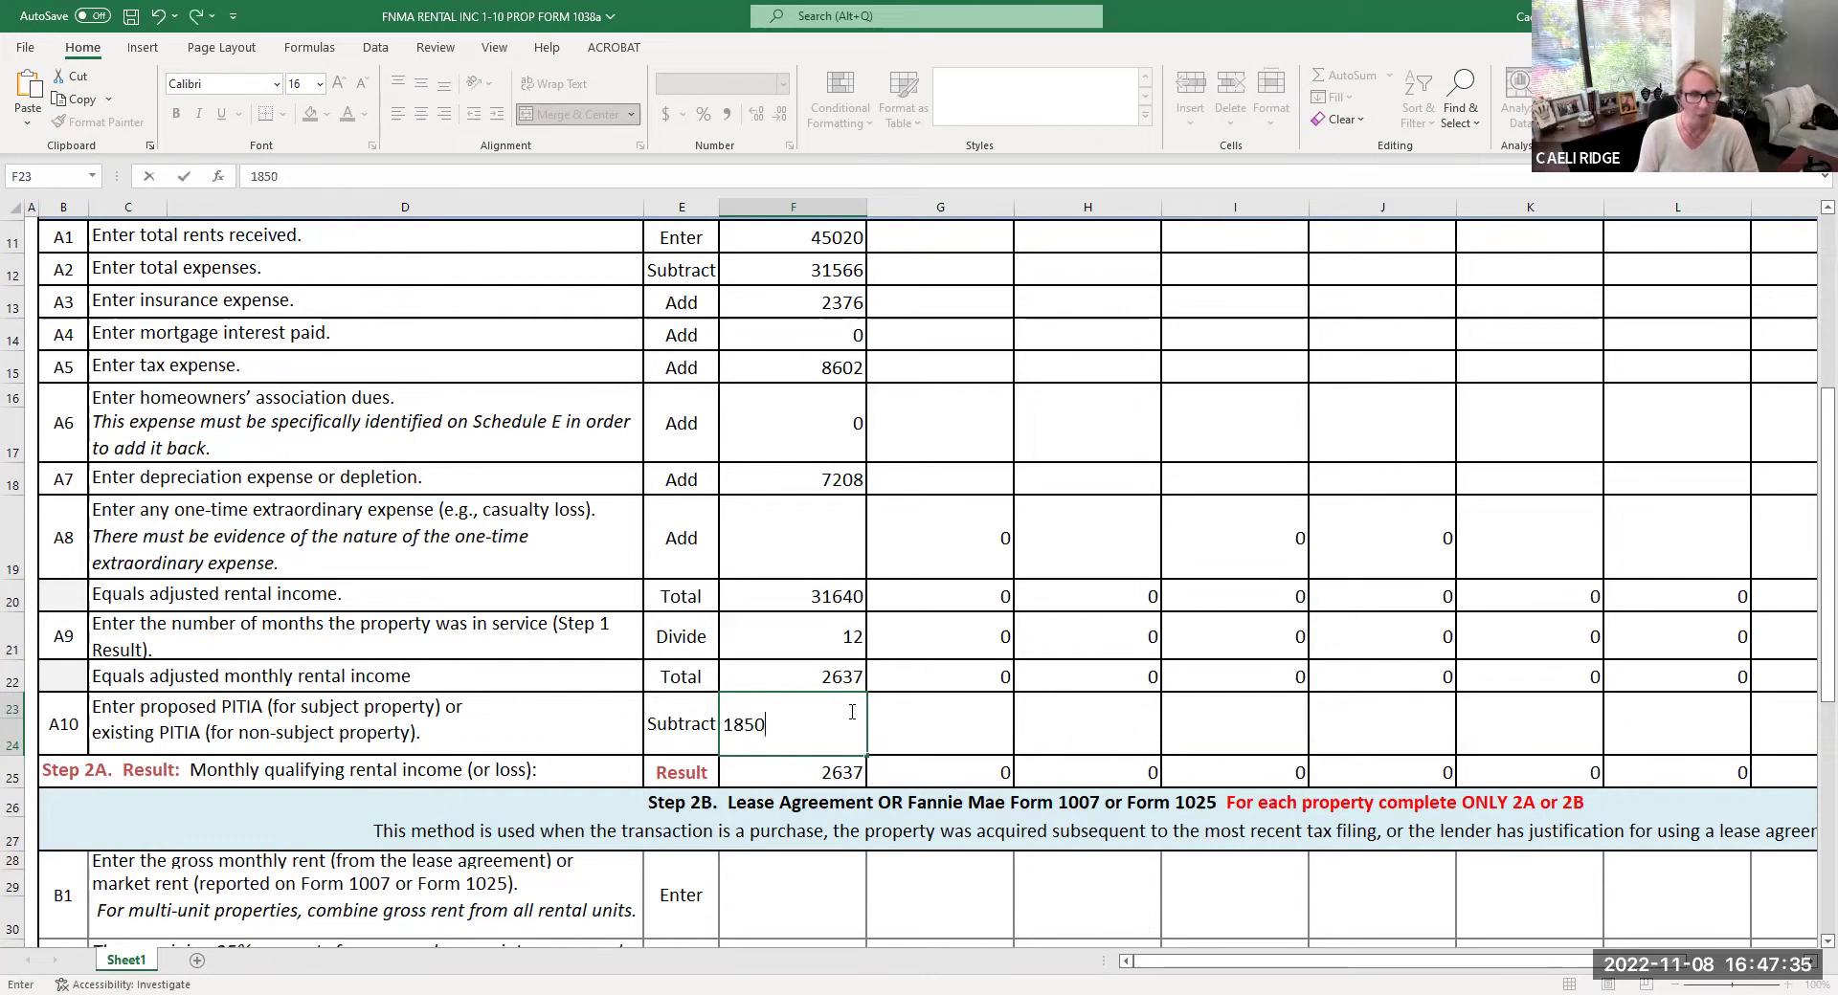
key("Return")
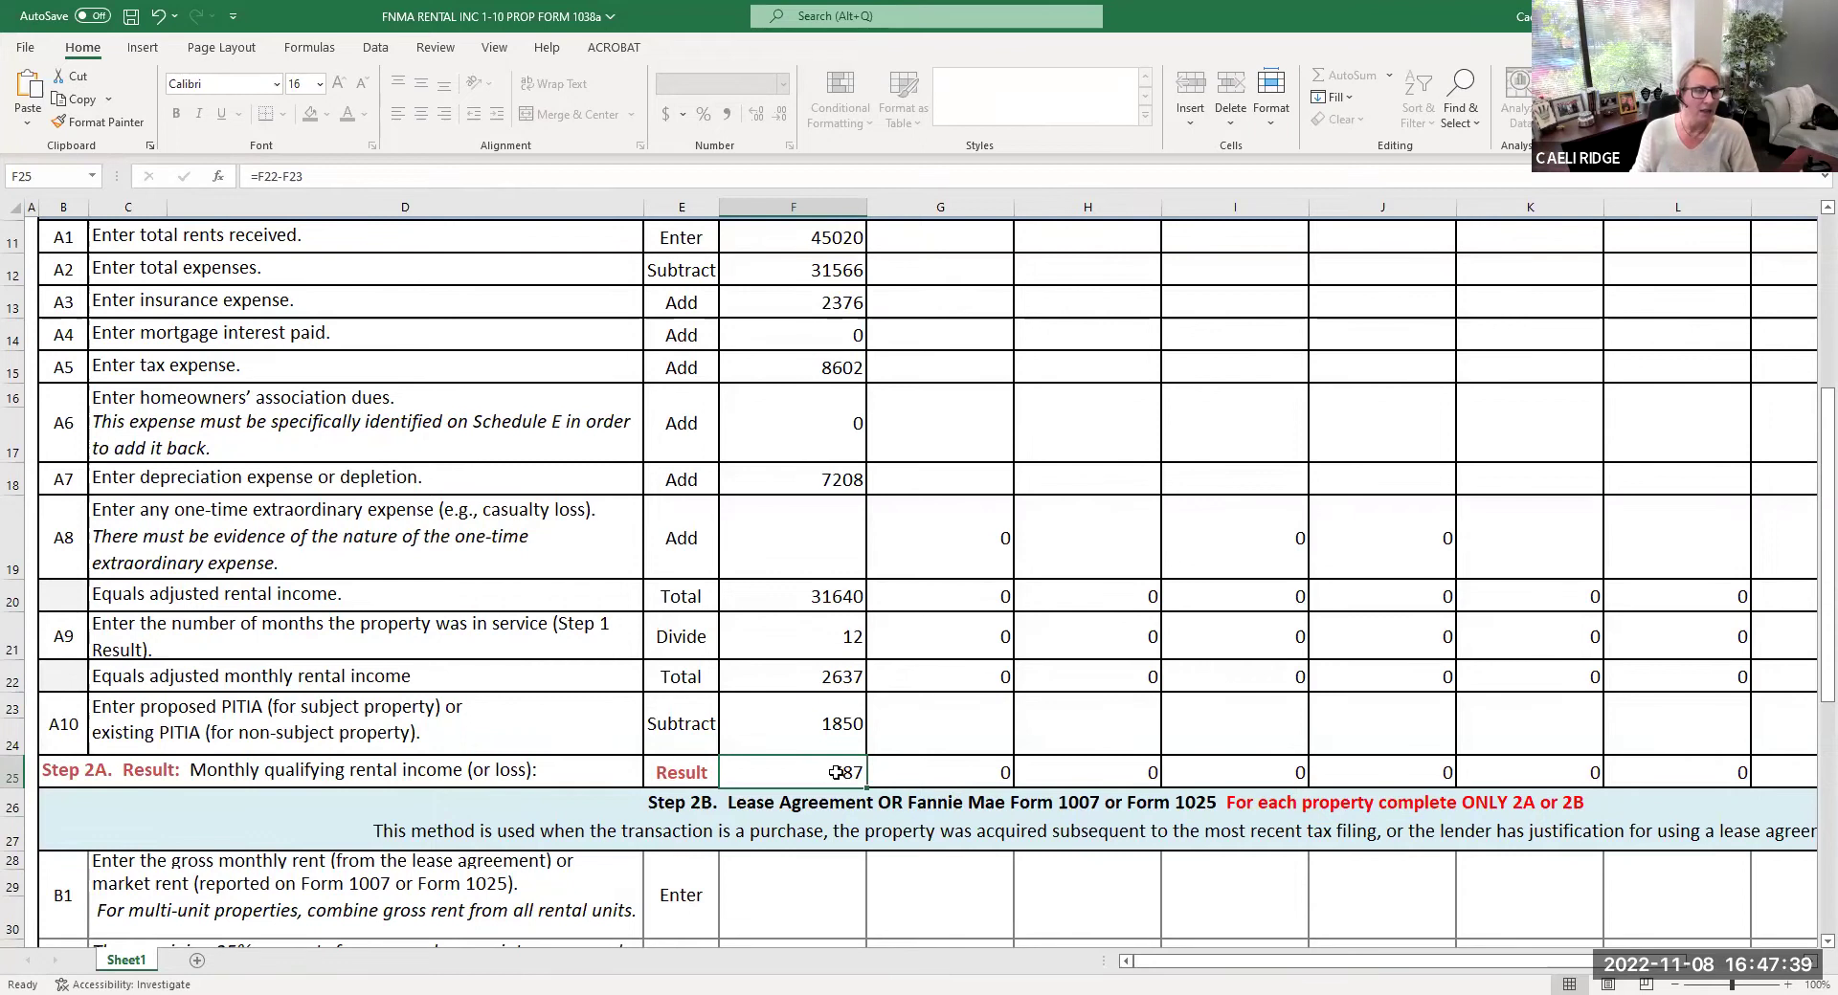
left_click(820, 726)
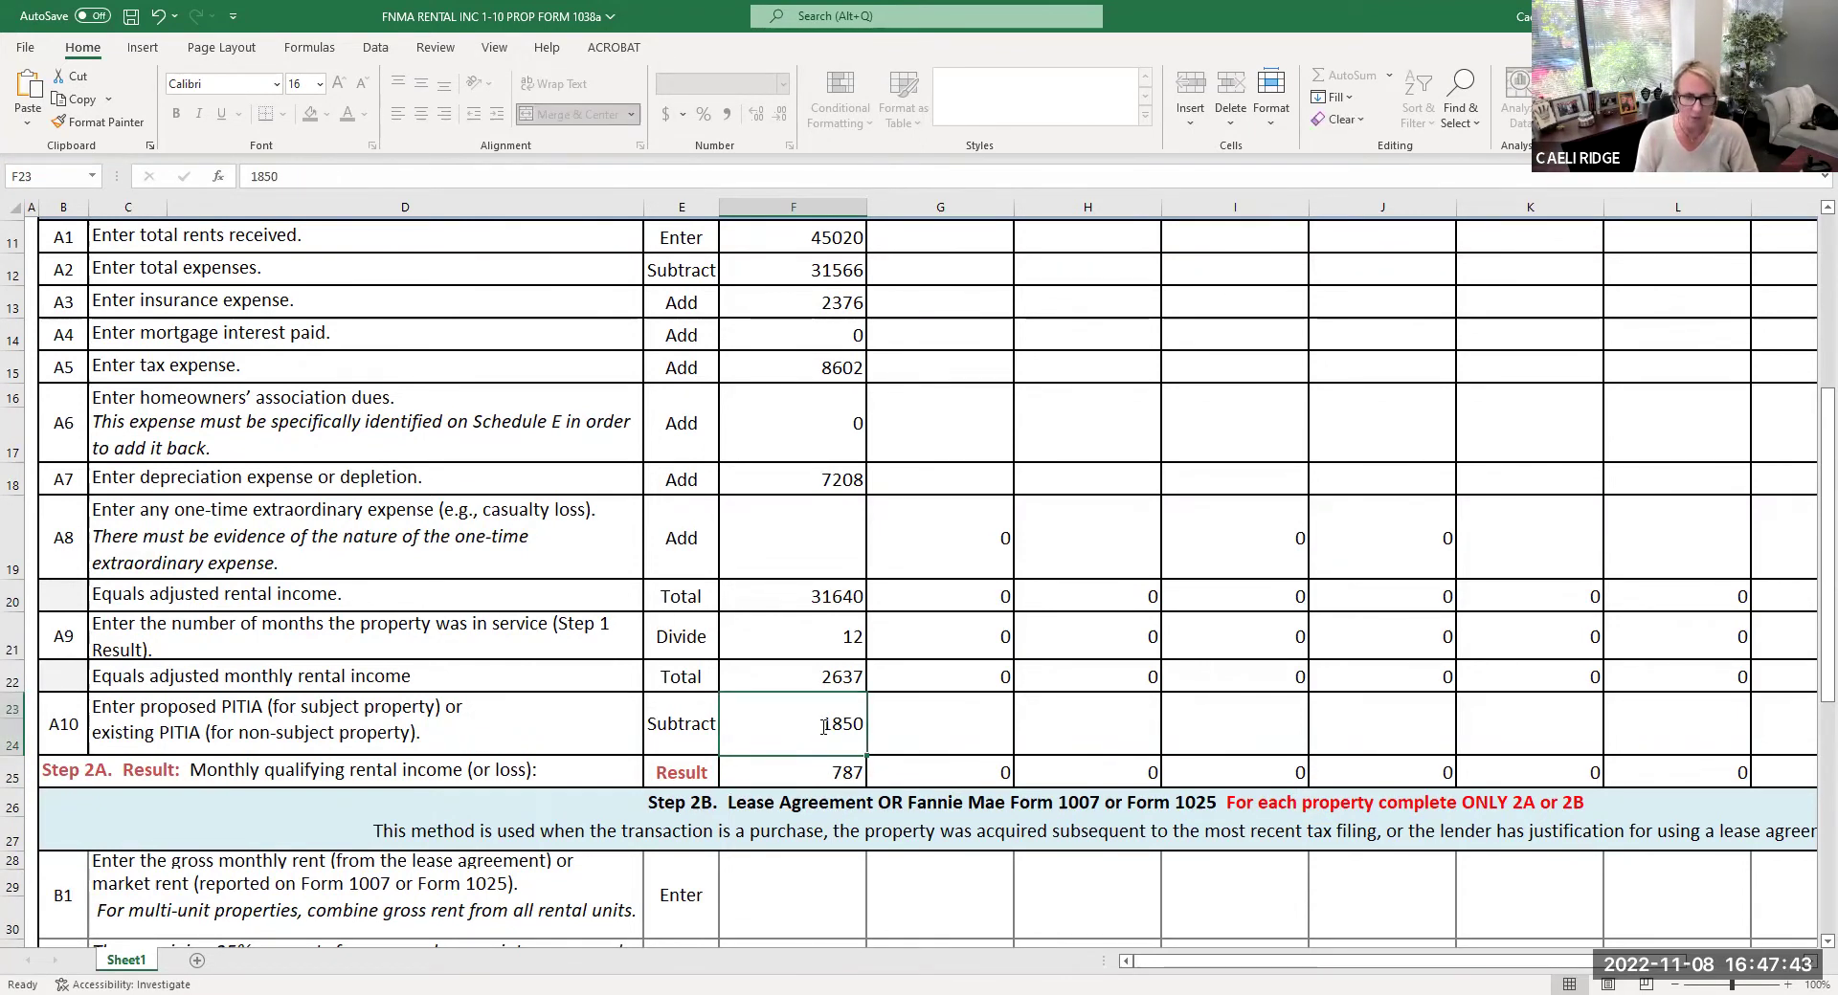
type("3500")
key("Return")
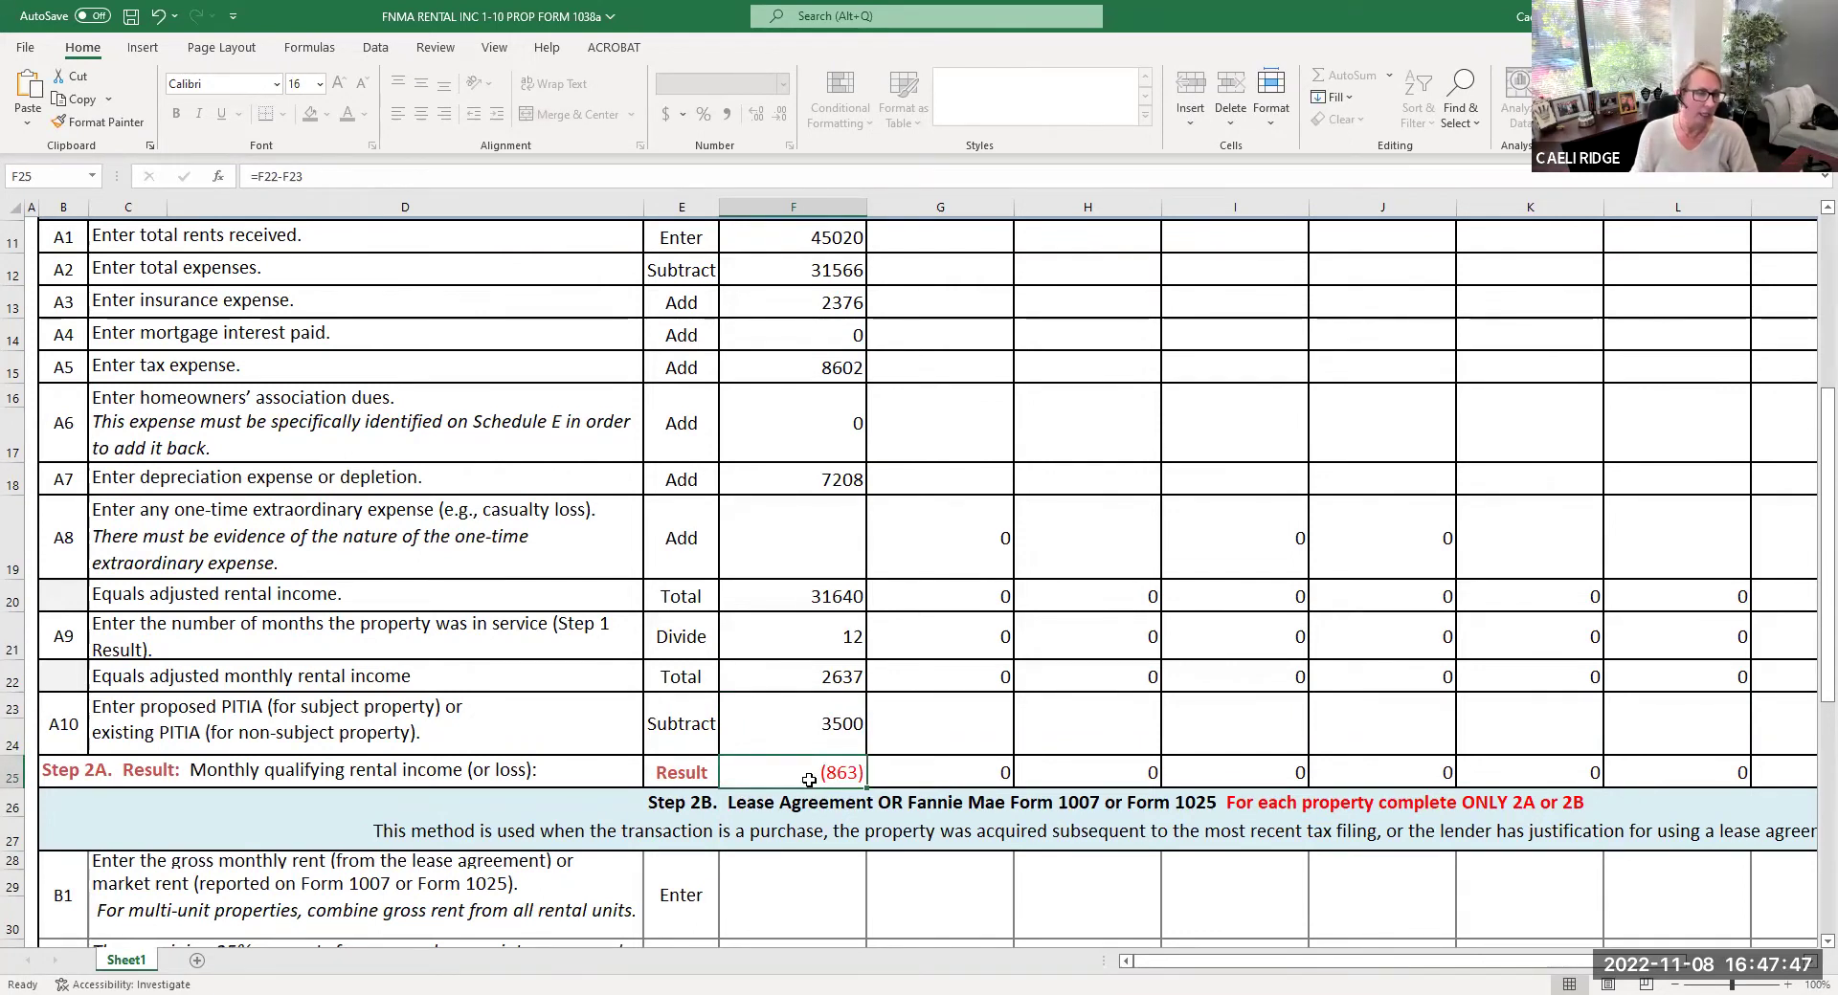
Step: Enter 7444 as the first property's one-time extraordinary expense and check the Step 2A result and its qualifying impact in Step 3
left_click(805, 552)
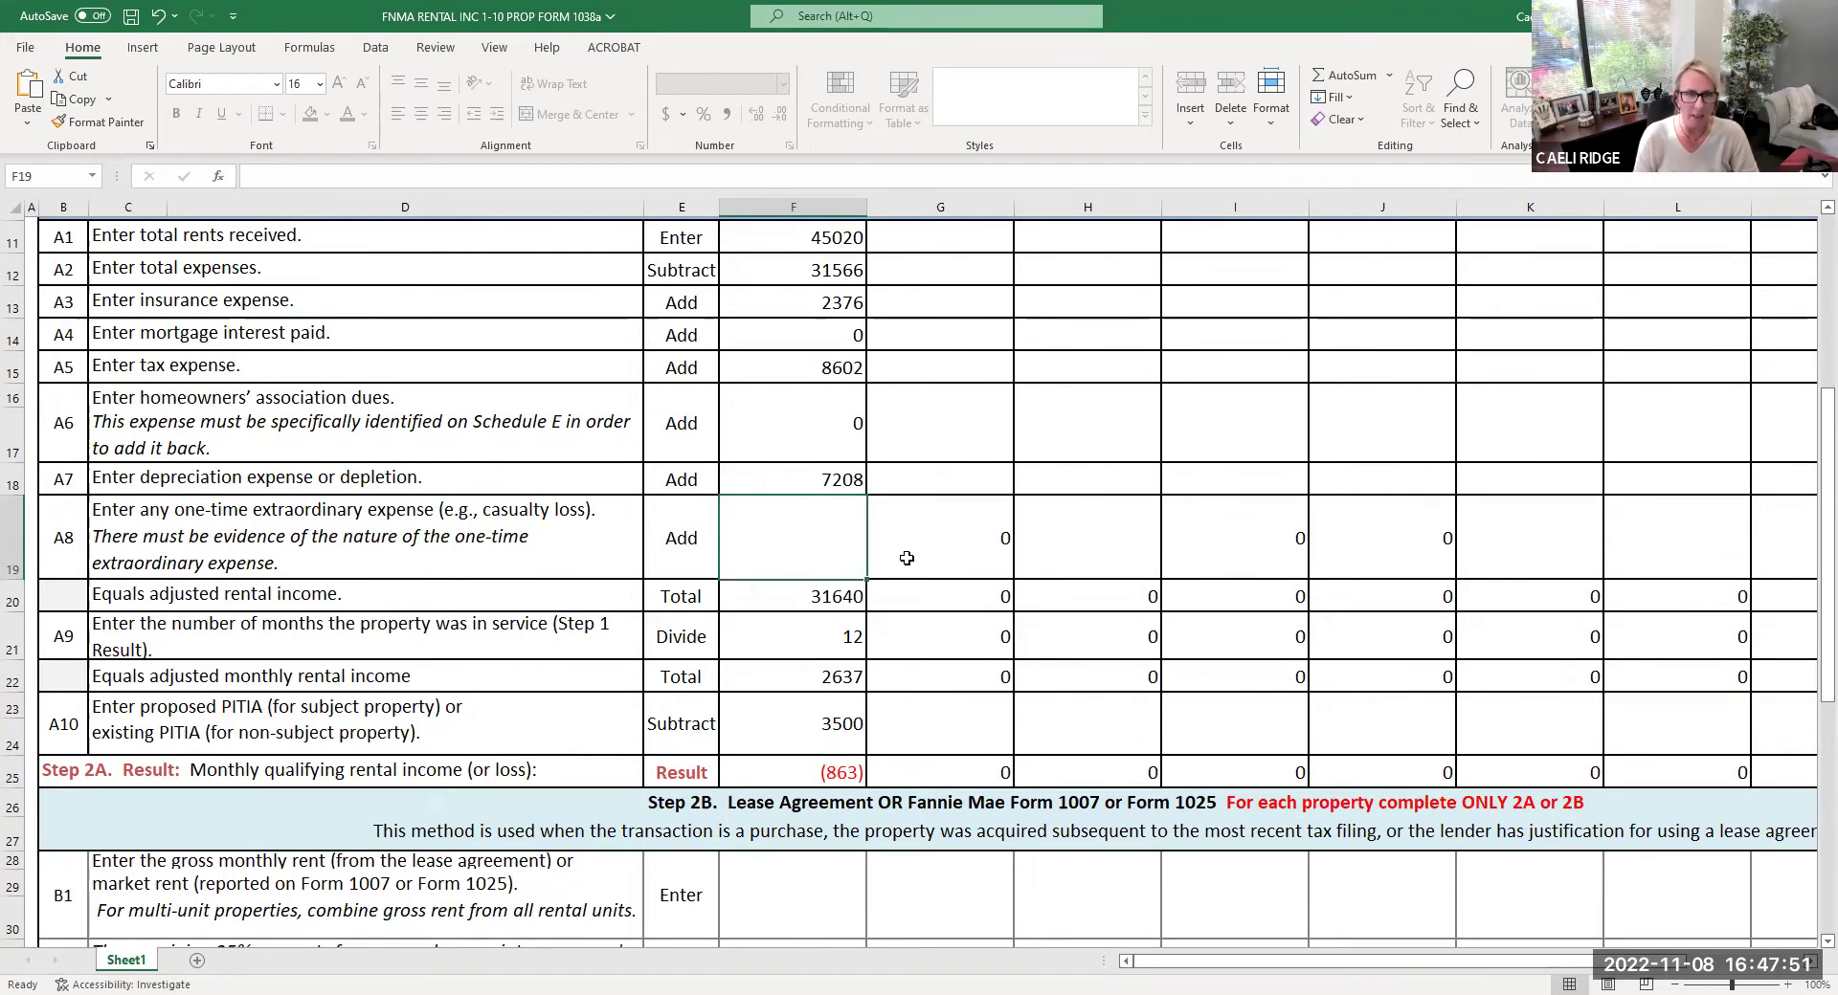
type("7")
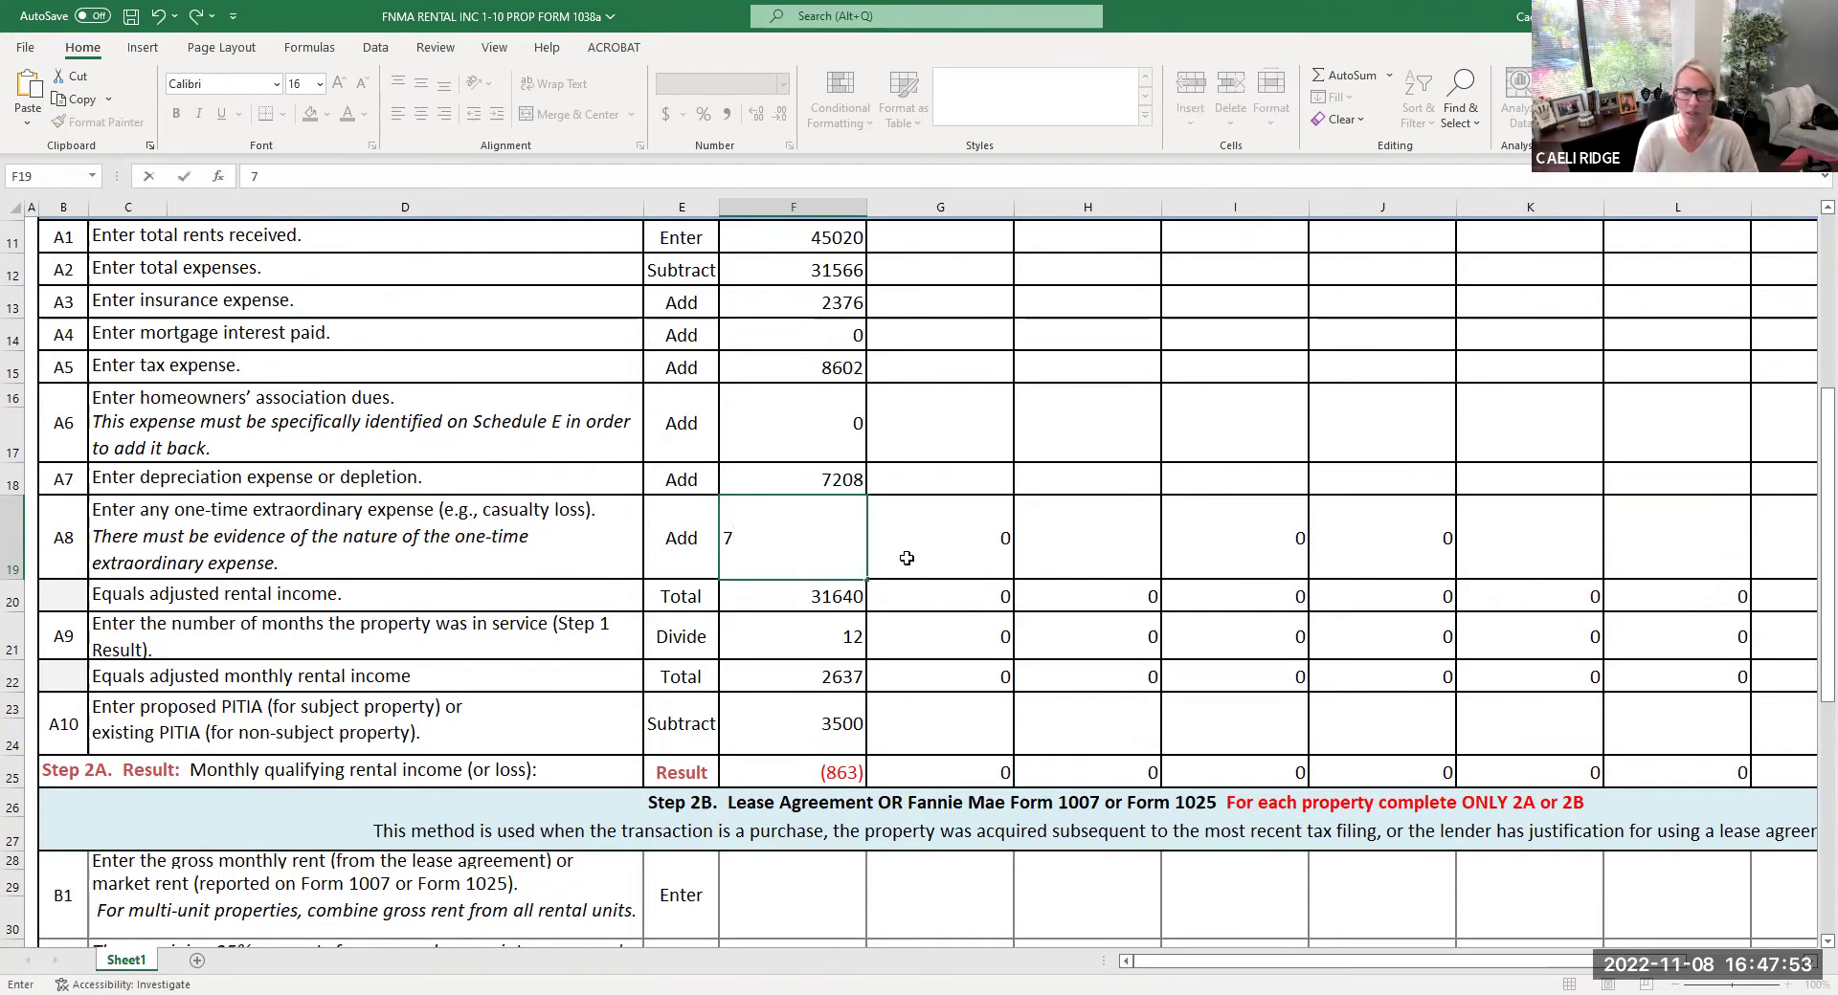
type("444")
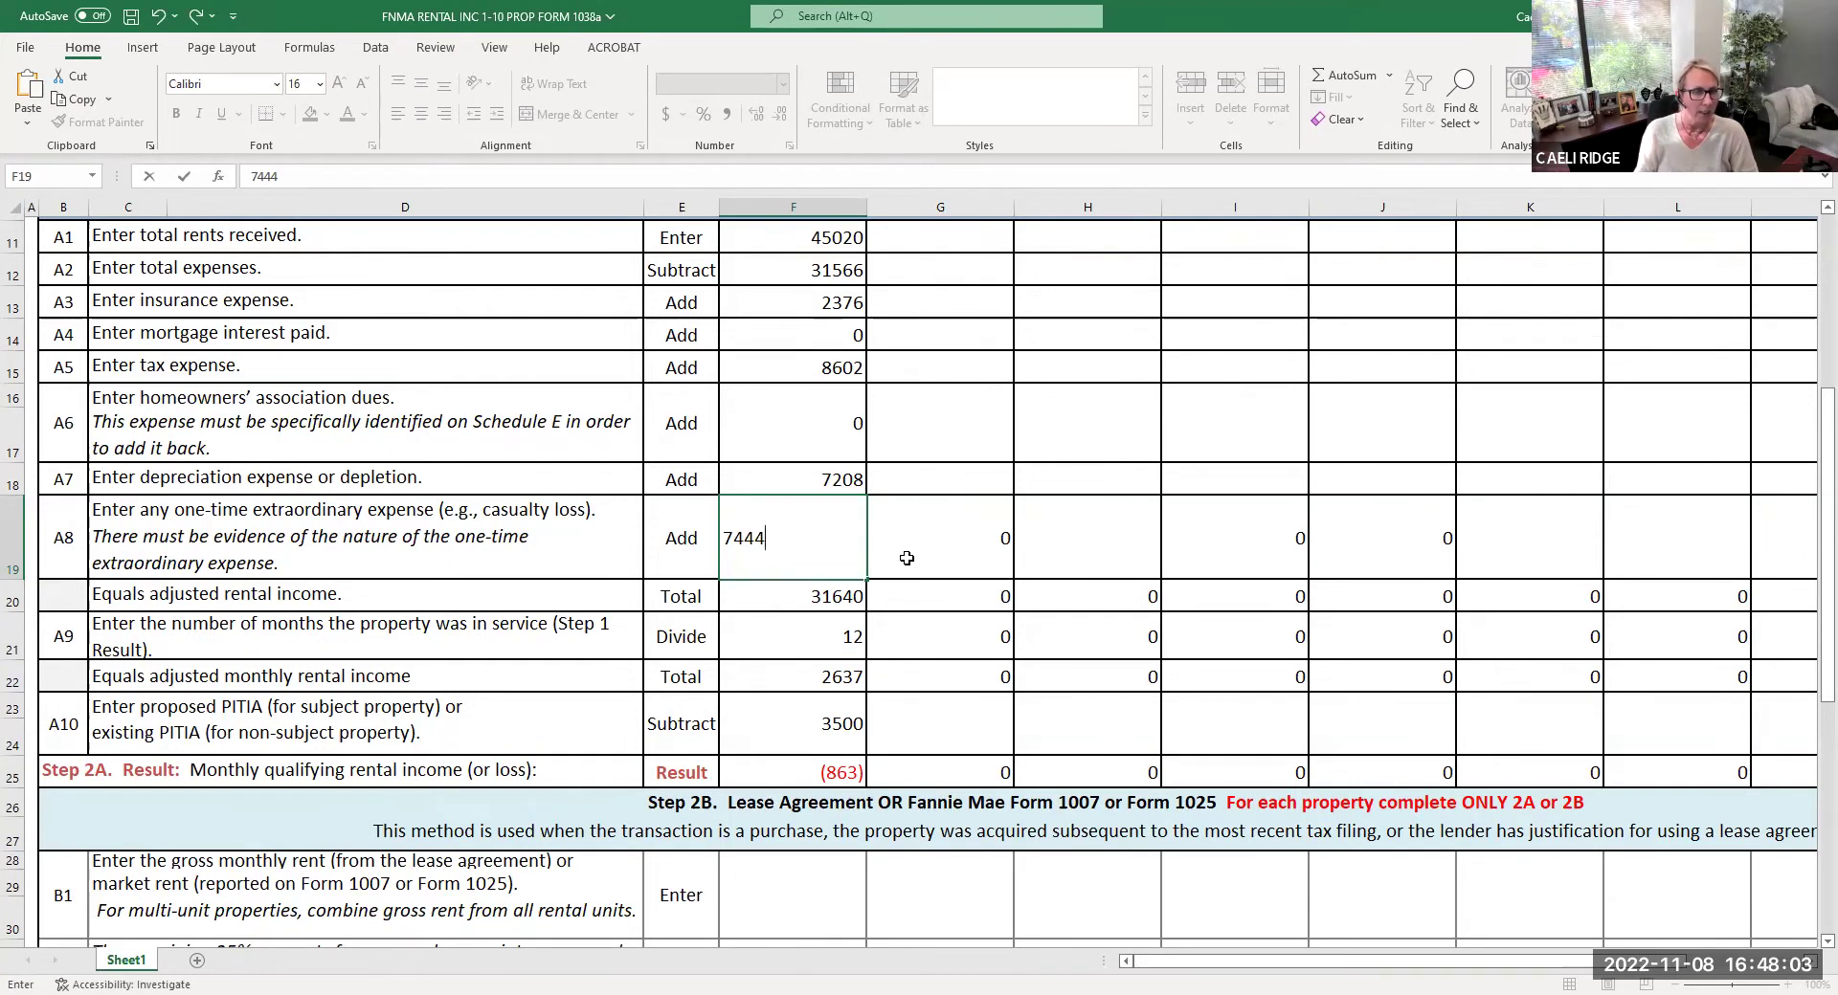
key("Return")
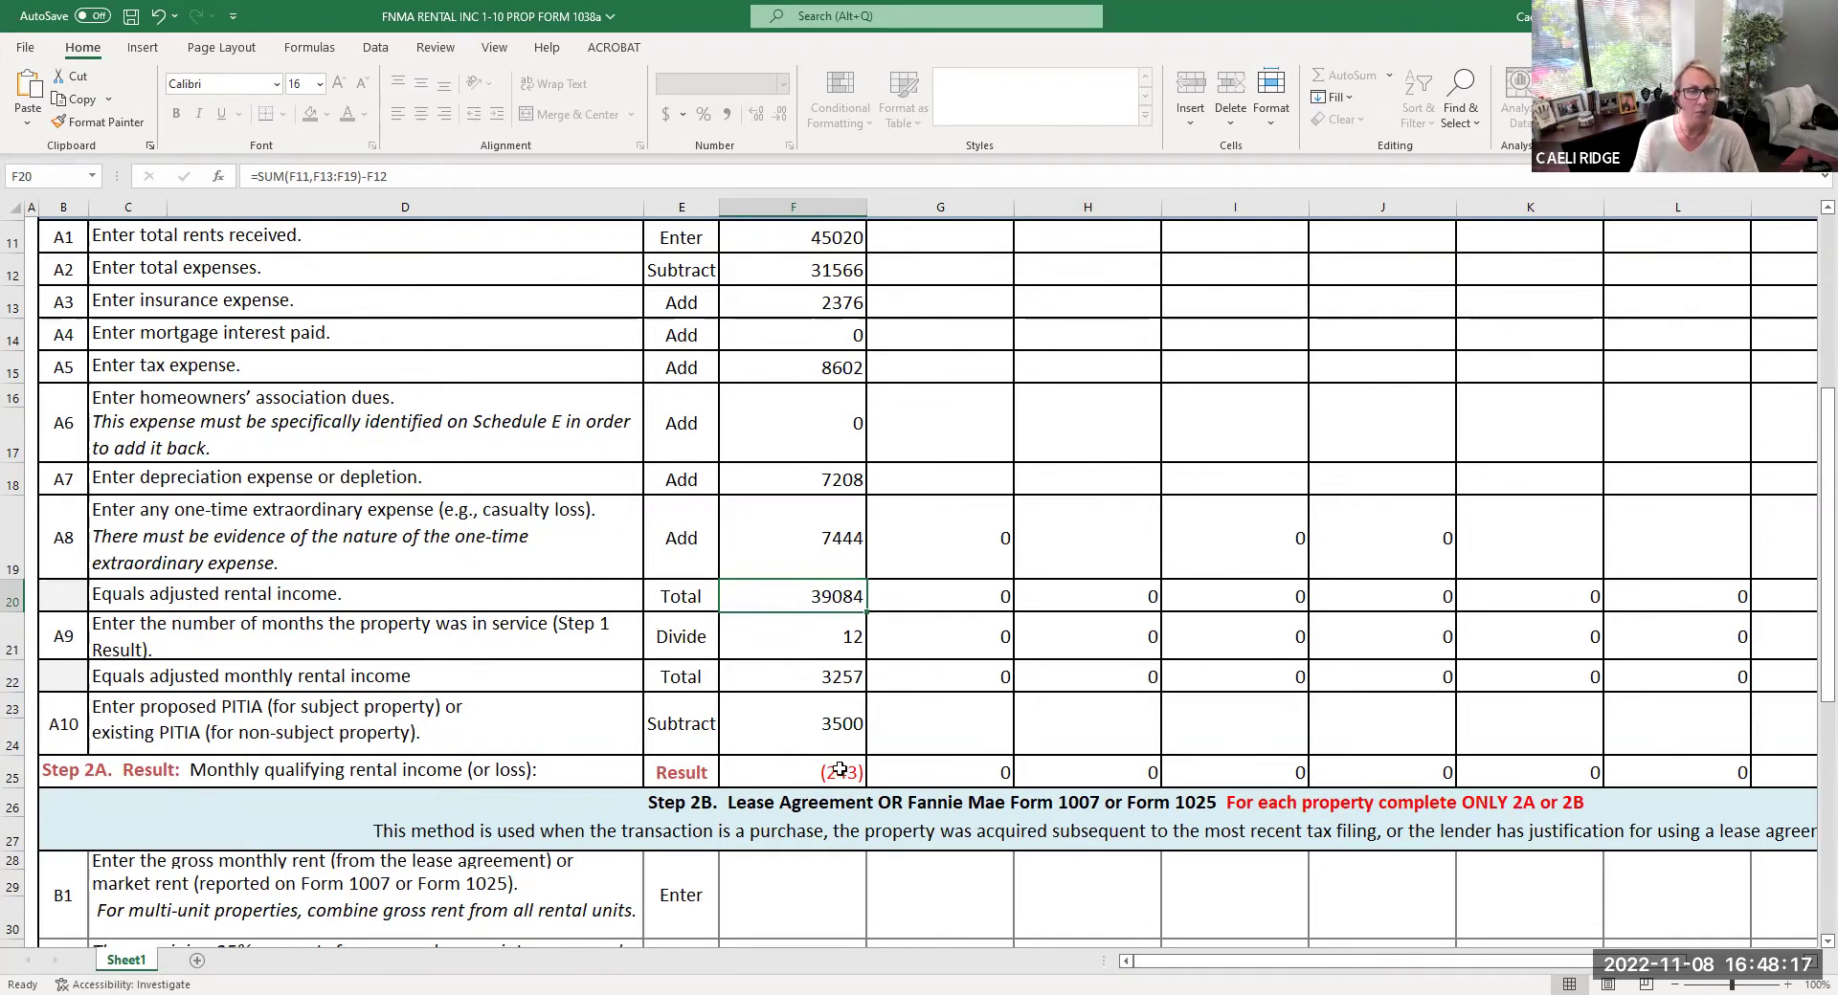
left_click(13, 777)
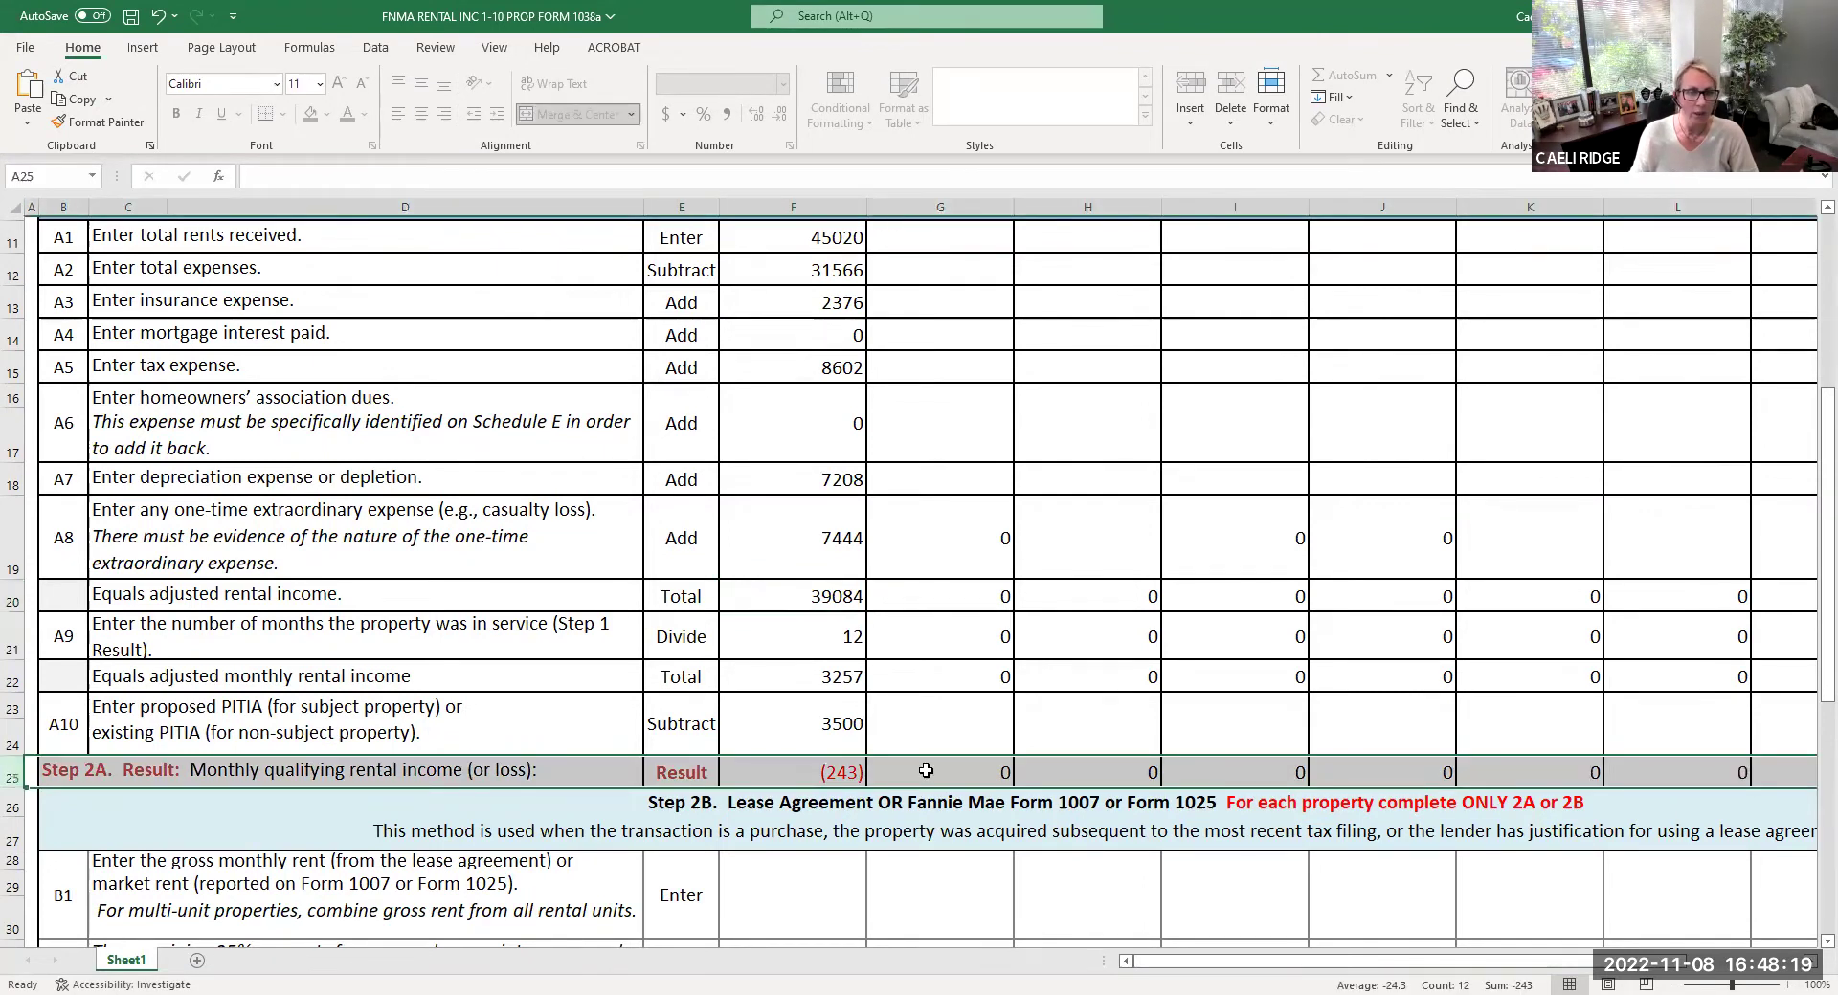
scroll(923, 767, "down", 3)
scroll(1108, 836, "down", 2)
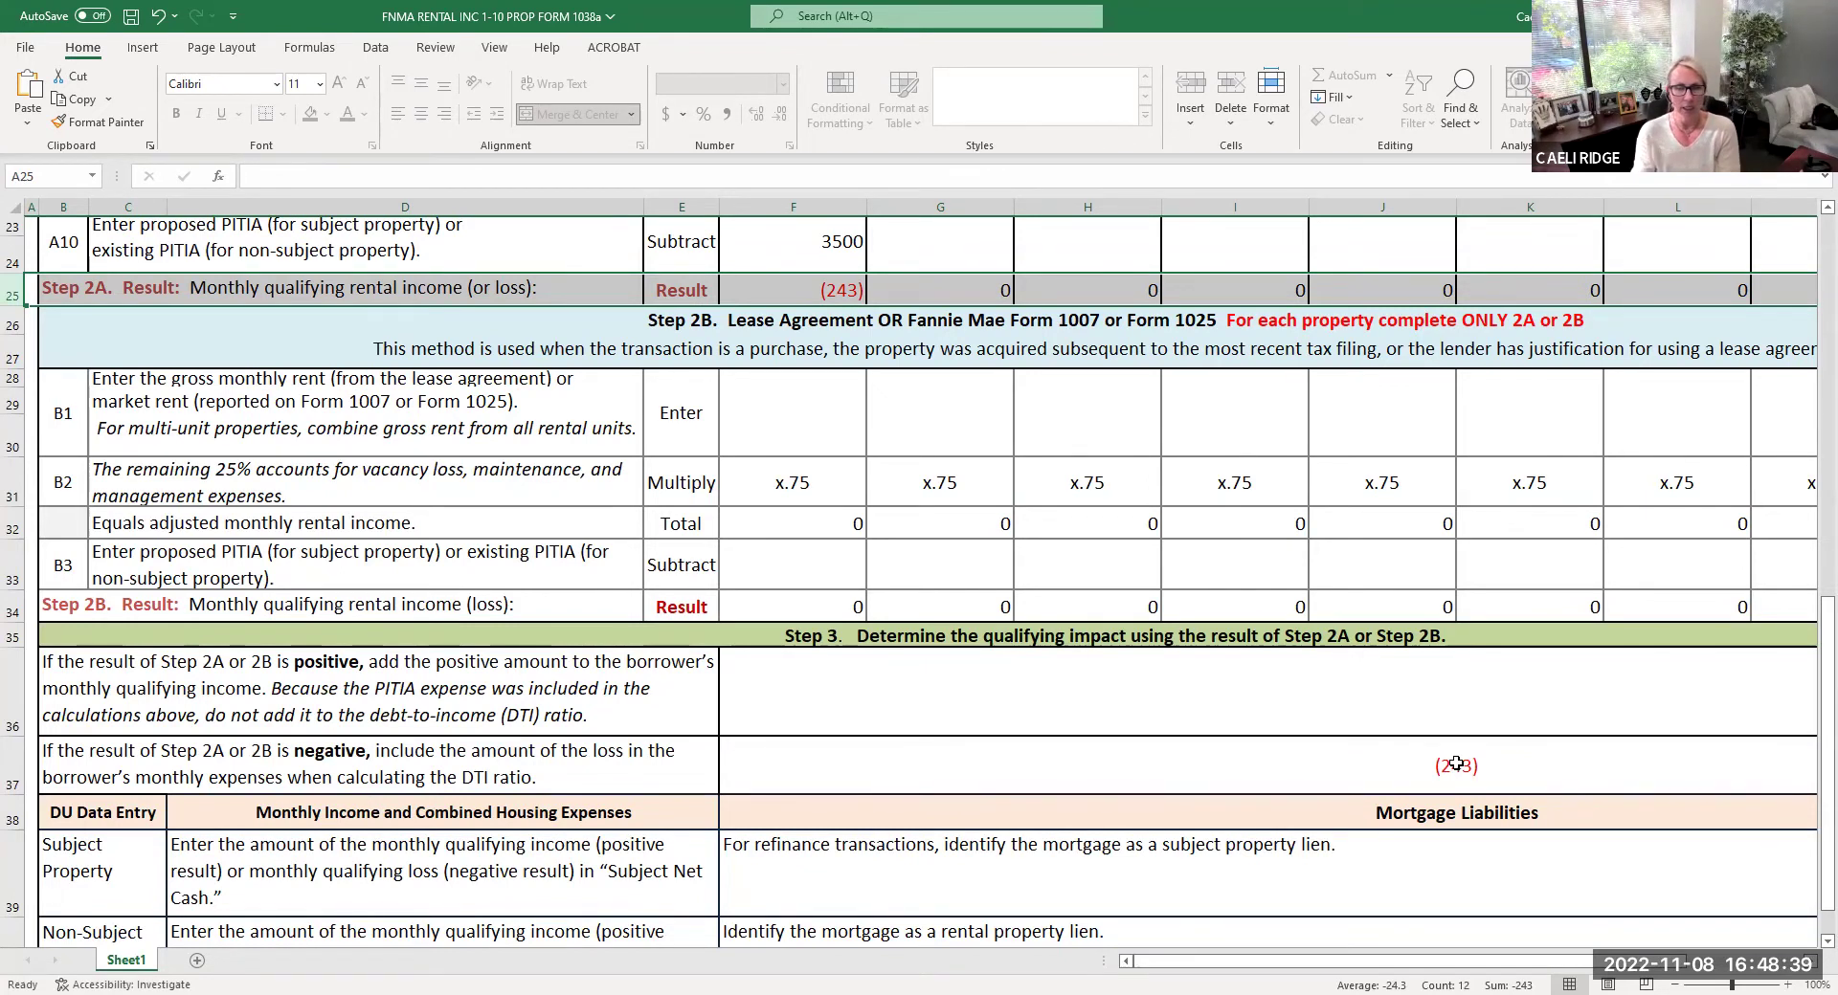
scroll(1275, 548, "up", 4)
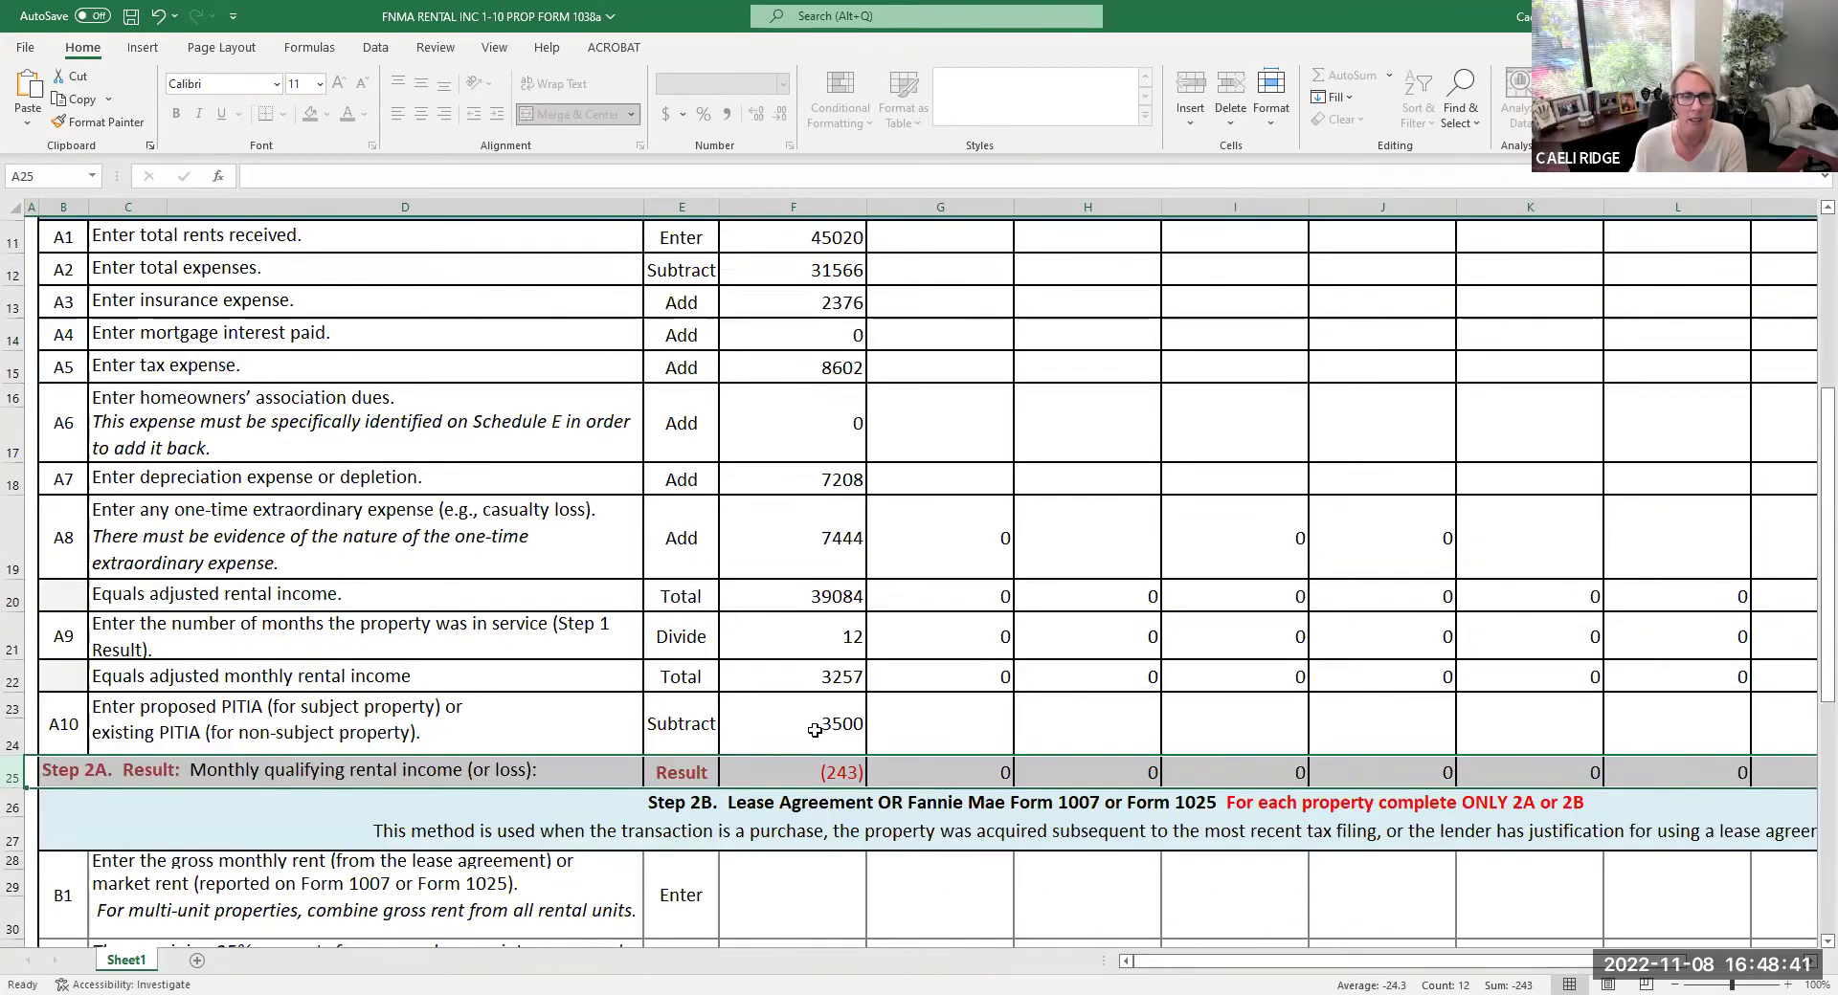
Step: Clear the first property's one-time extraordinary expense and set its PITIA to 2200
left_click(799, 549)
key("Delete")
left_click(830, 725)
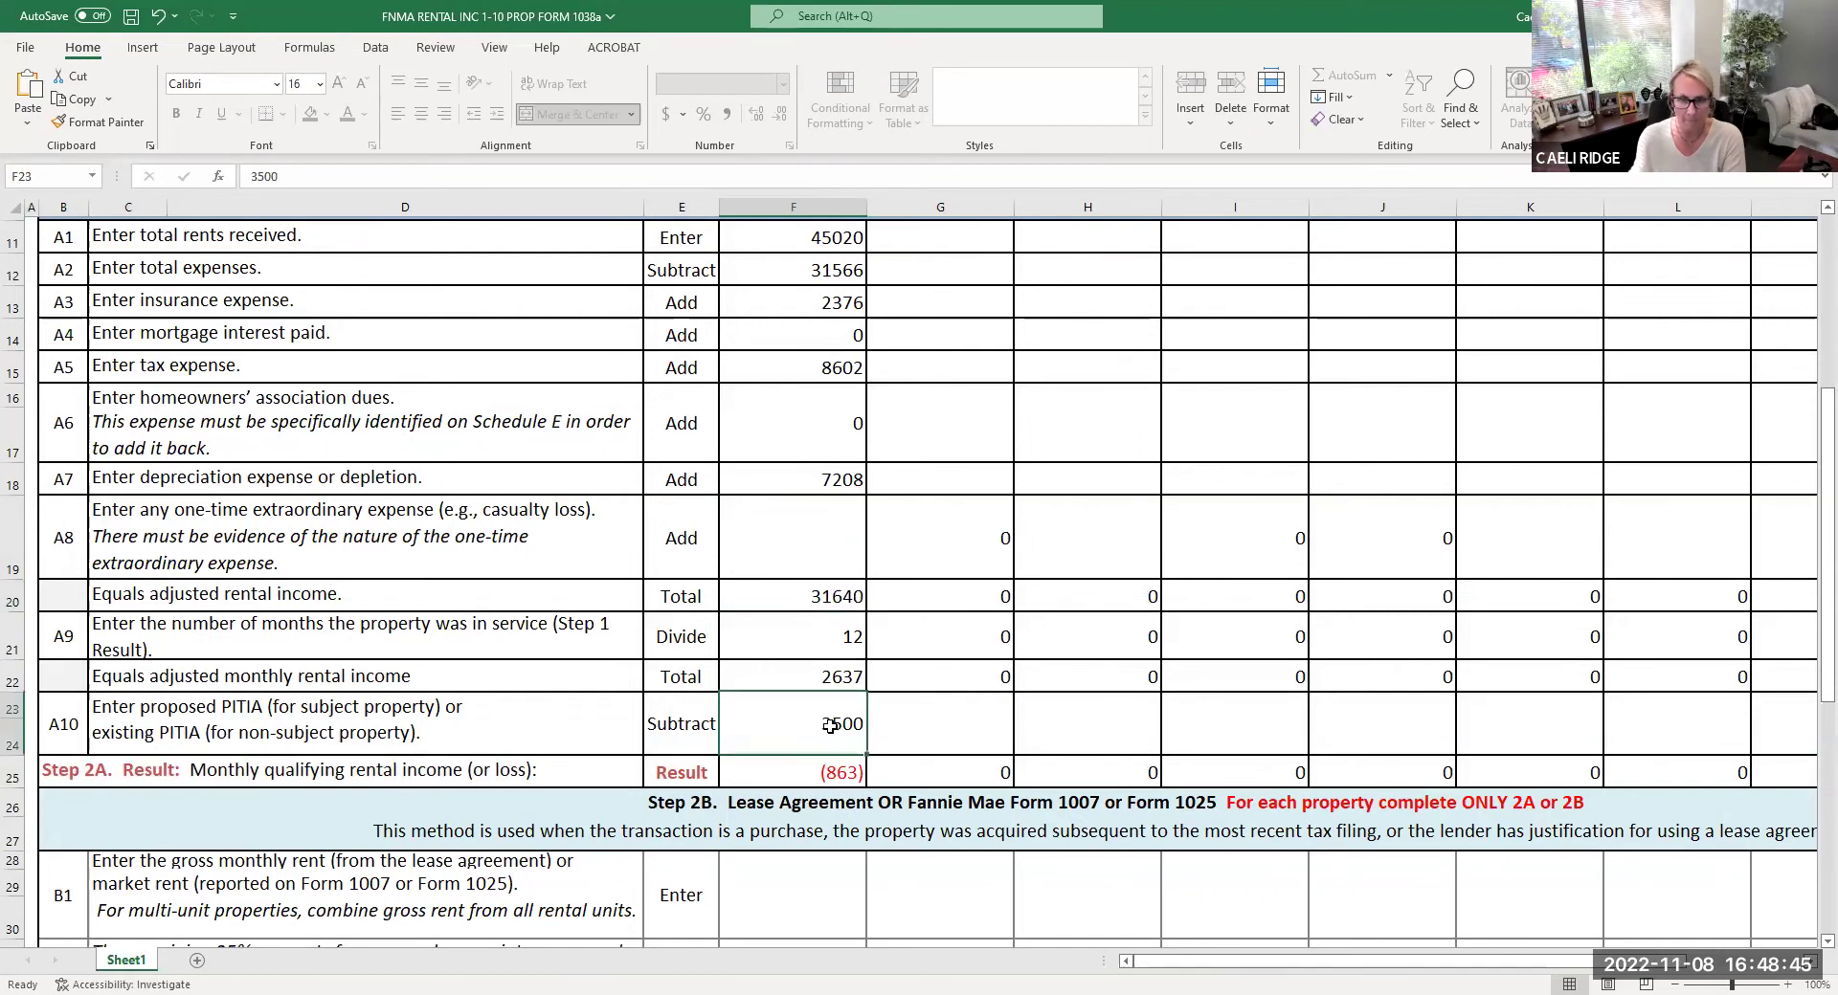
type("2")
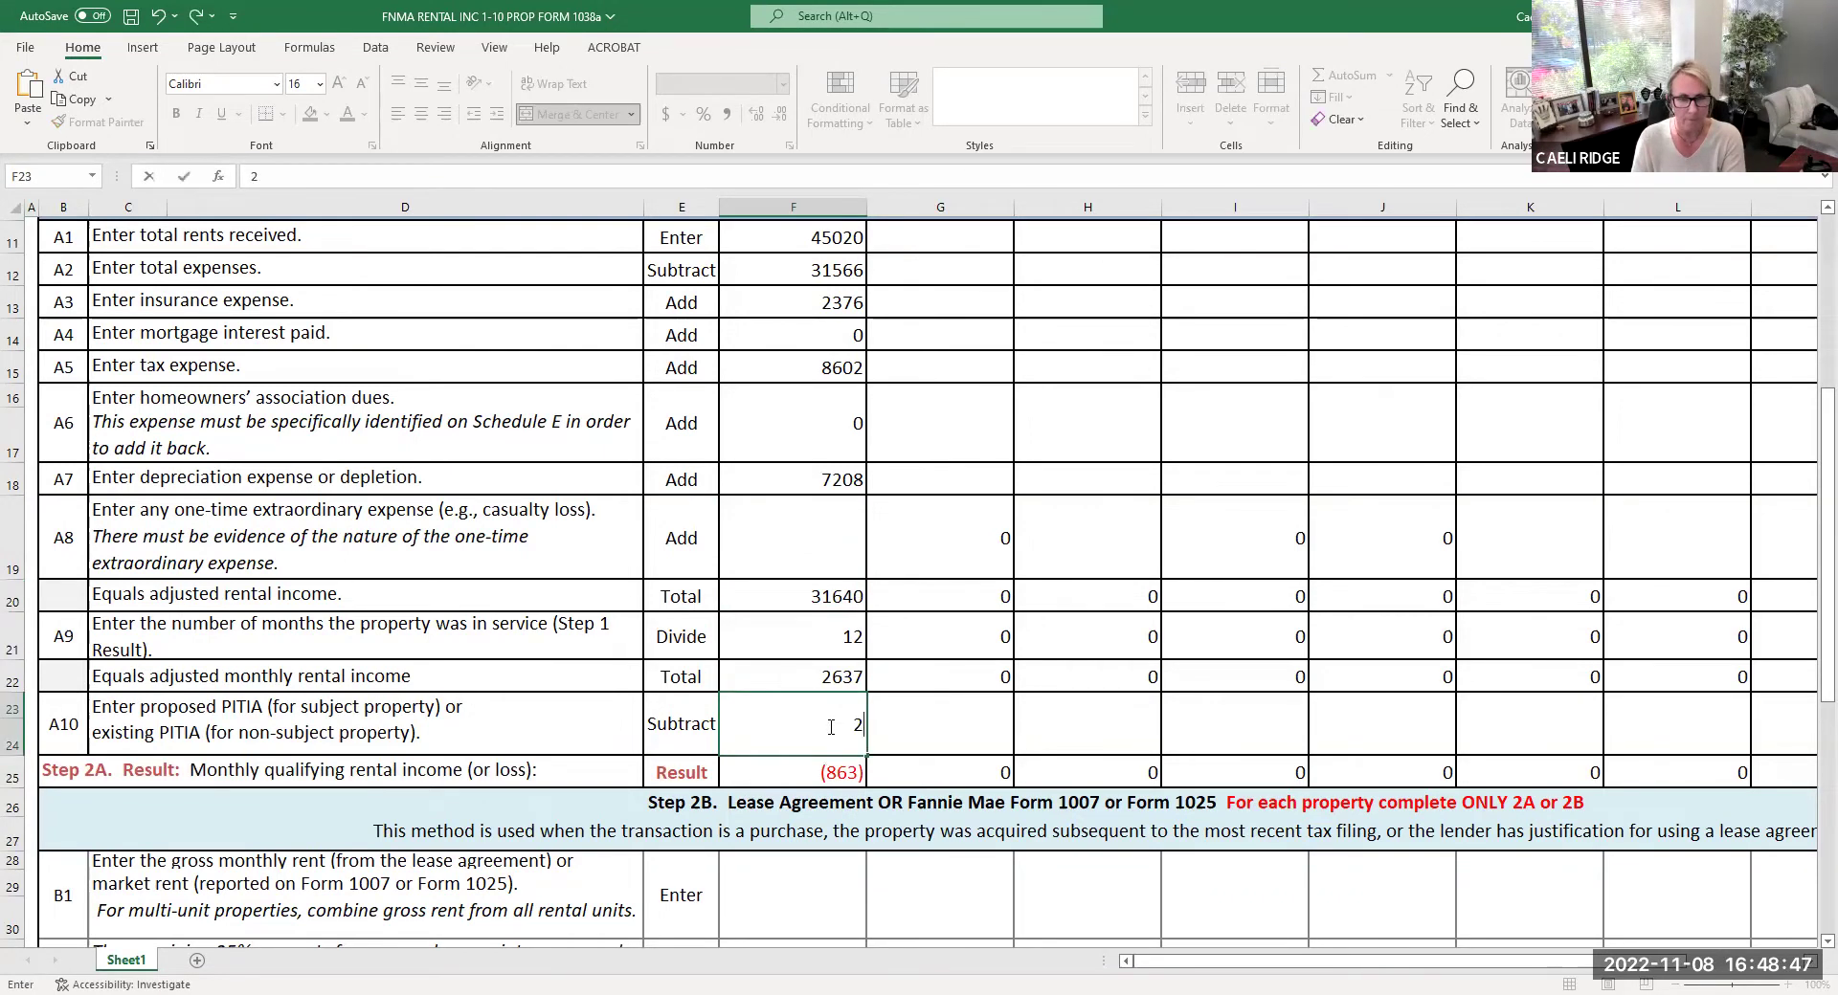
type("200")
key("Return")
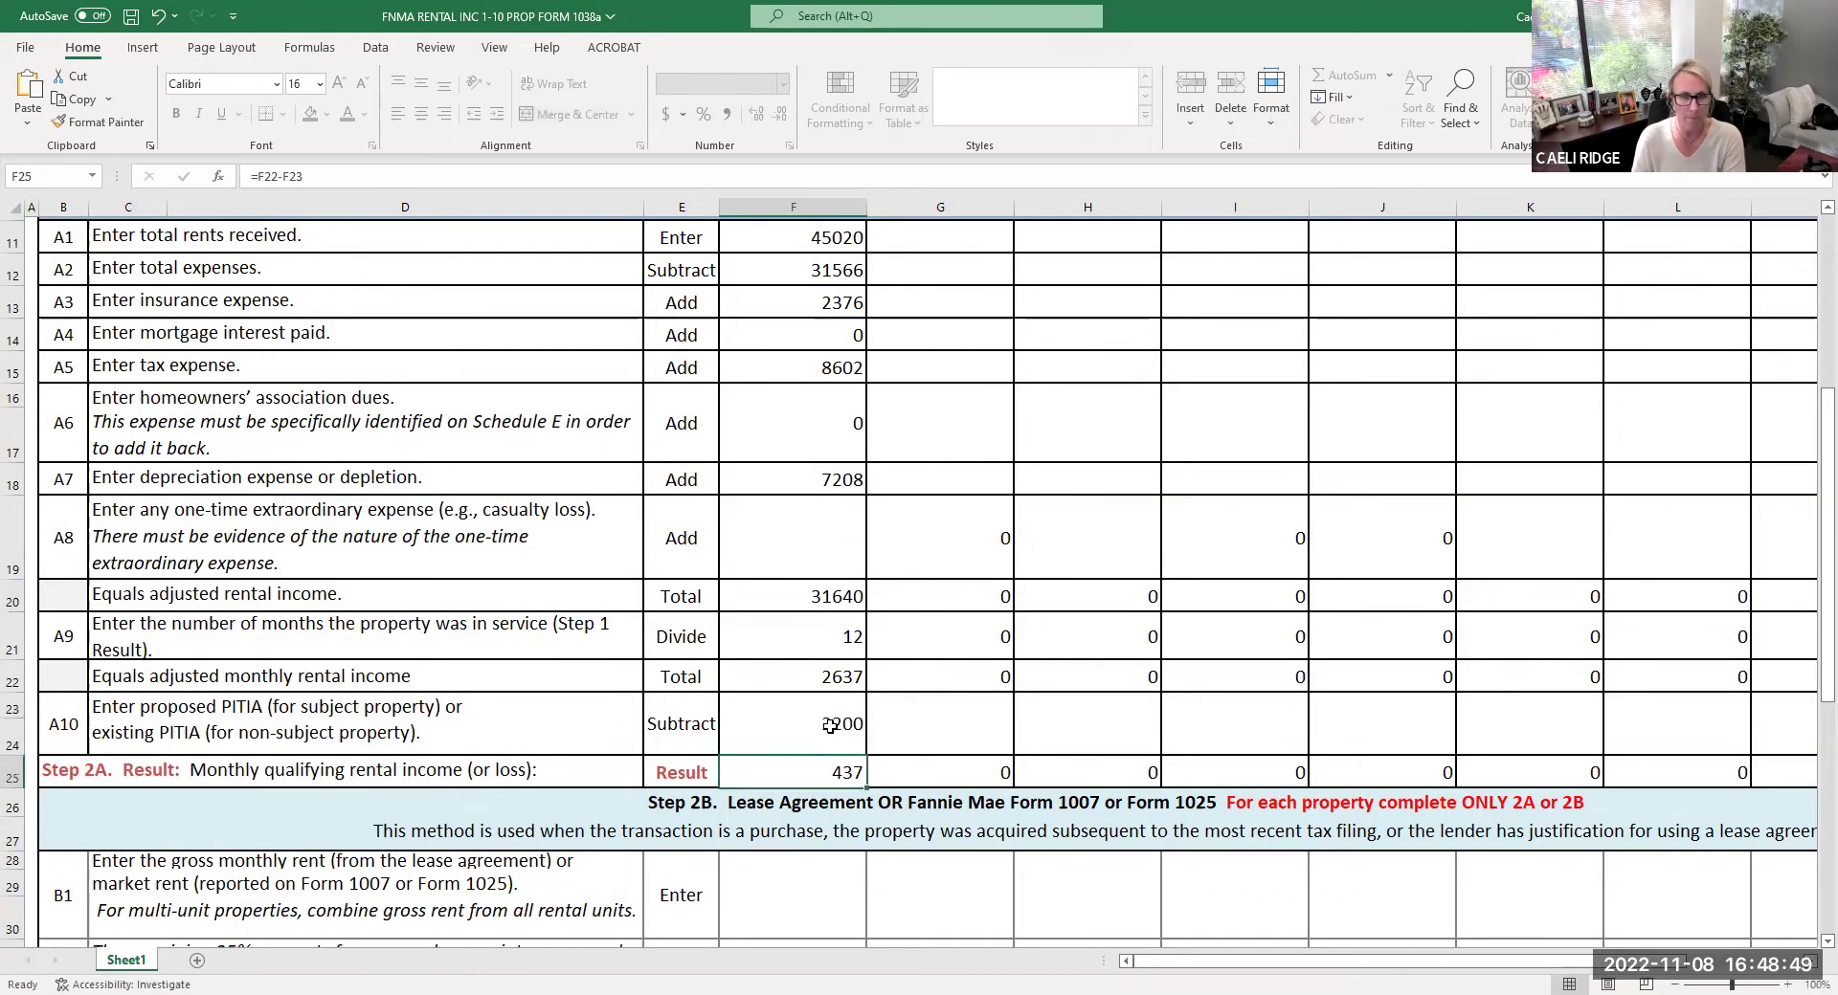
Step: Review the first property's Step 2A entries from total rents through depreciation to the PITIA
left_click(815, 481)
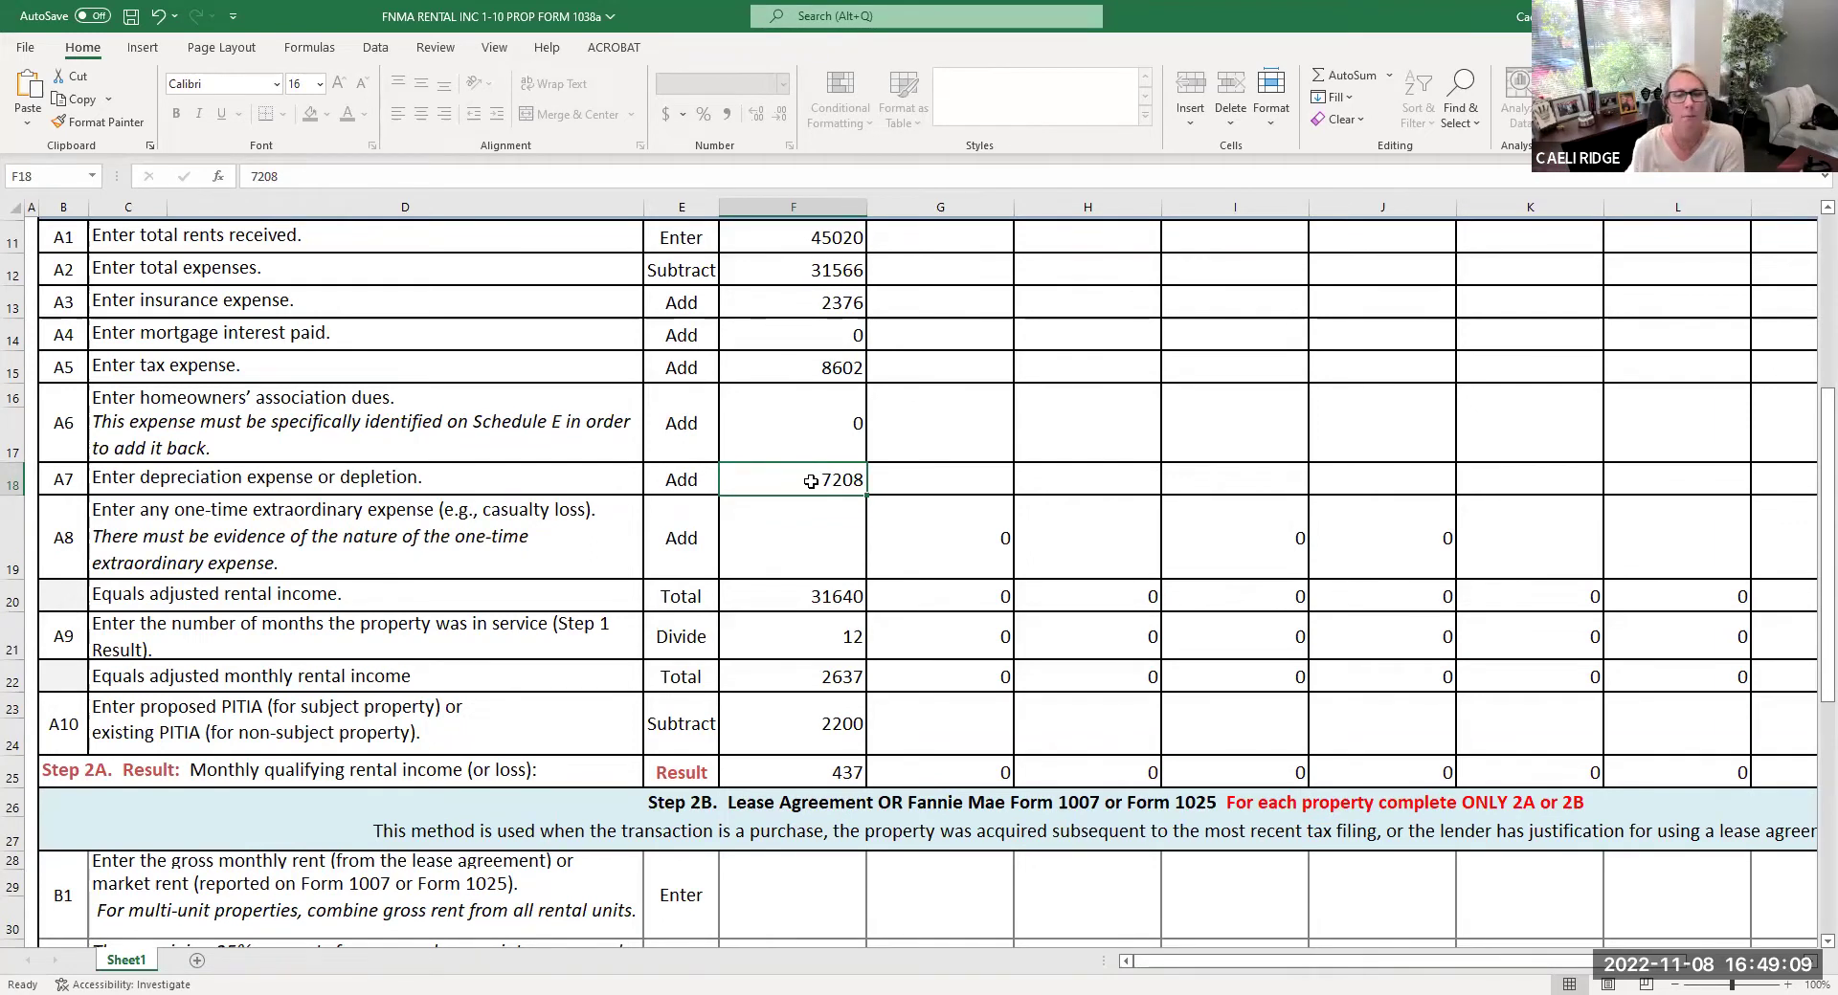
scroll(812, 519, "up", 2)
scroll(812, 519, "down", 2)
scroll(805, 520, "up", 1)
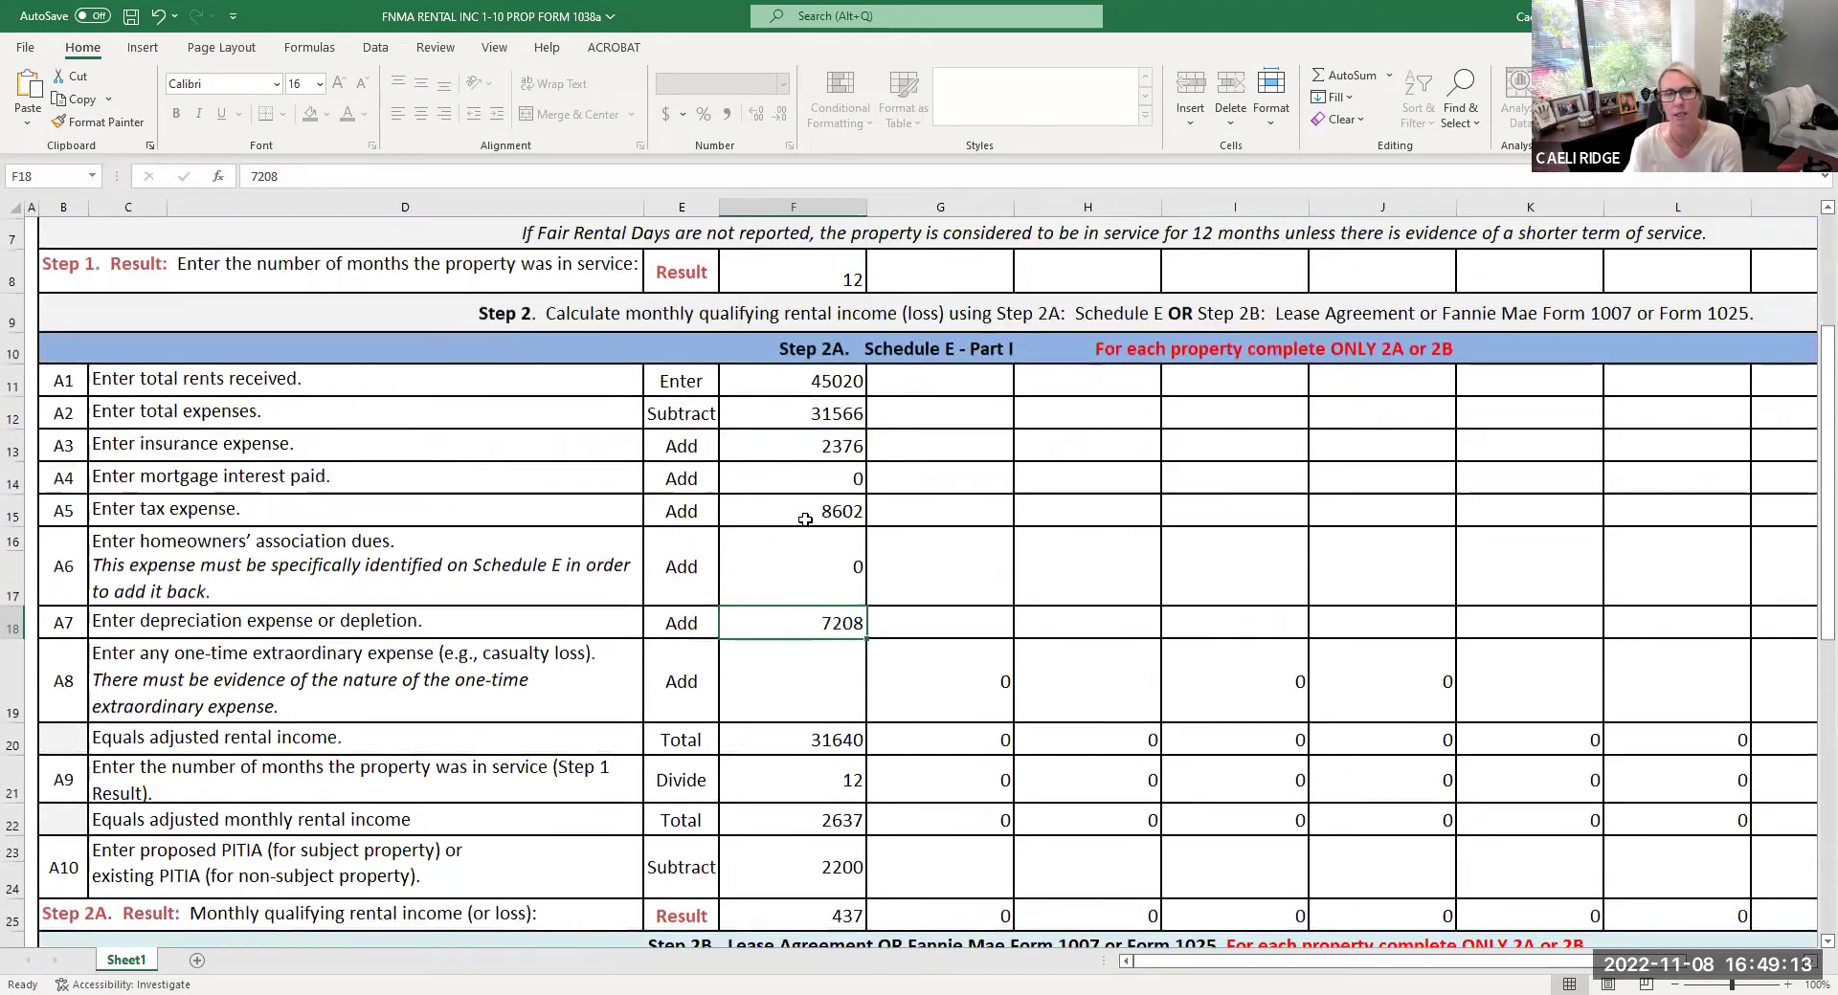
scroll(805, 520, "up", 1)
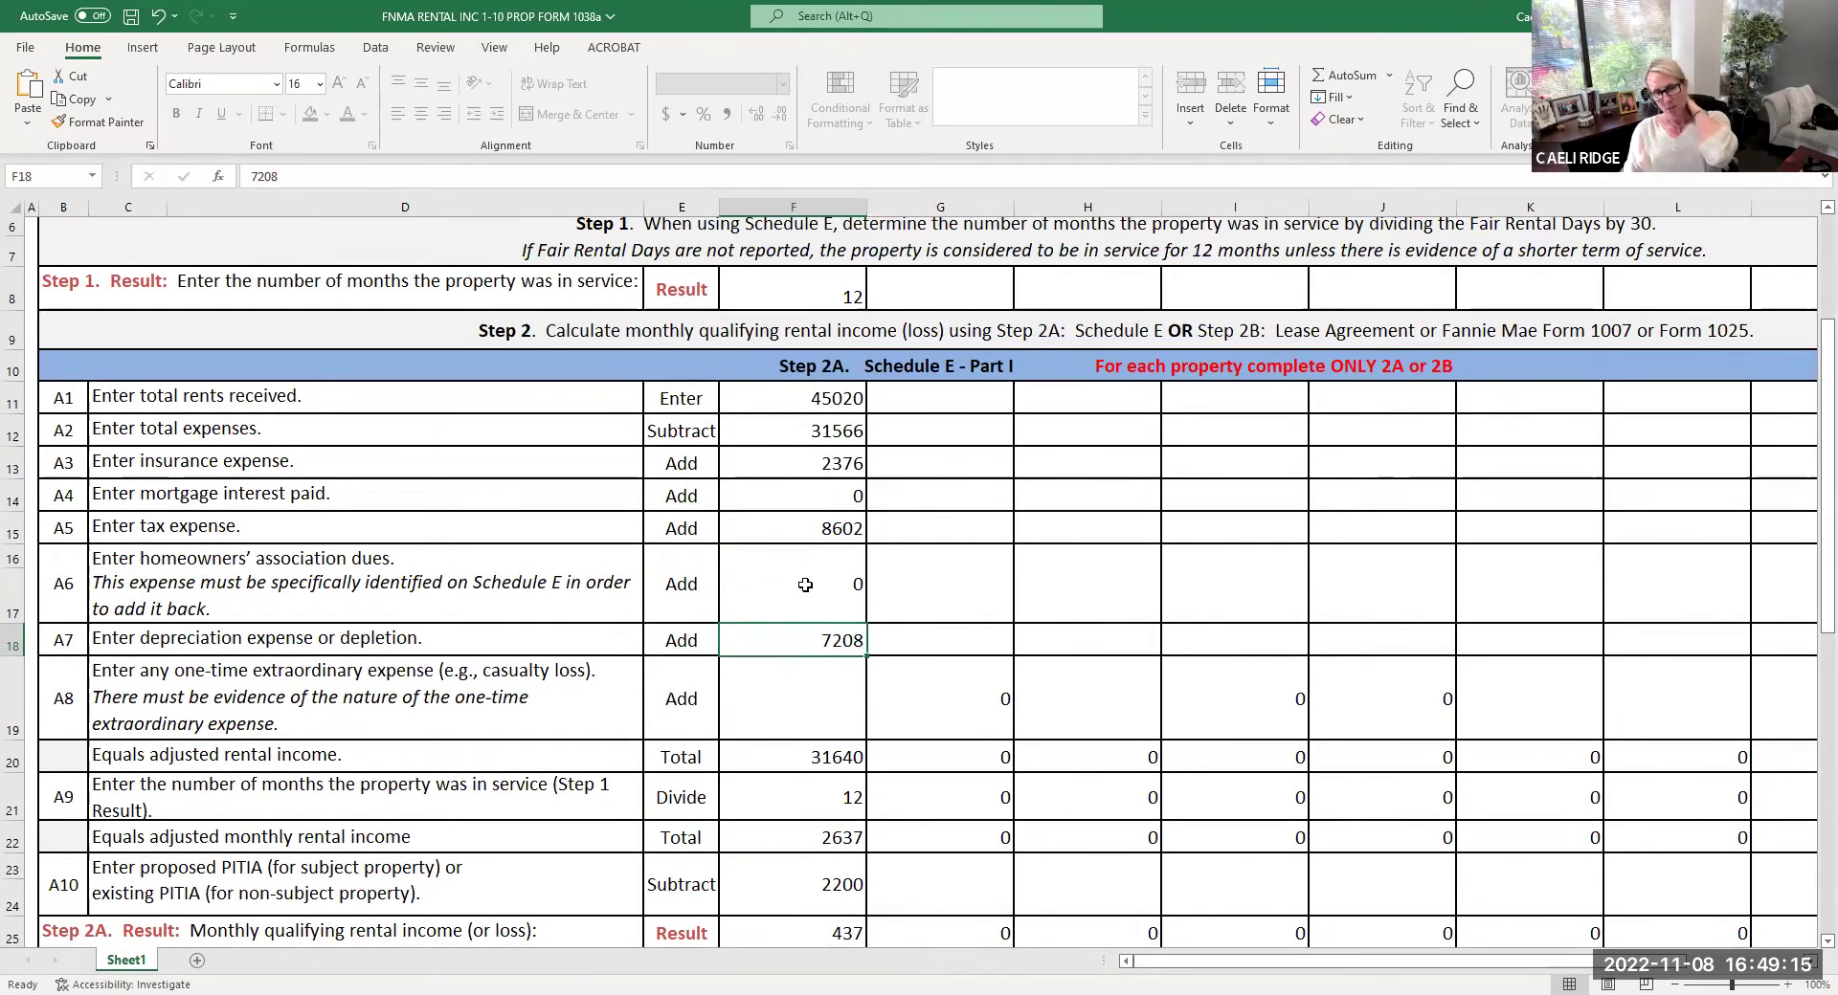
scroll(801, 587, "down", 1)
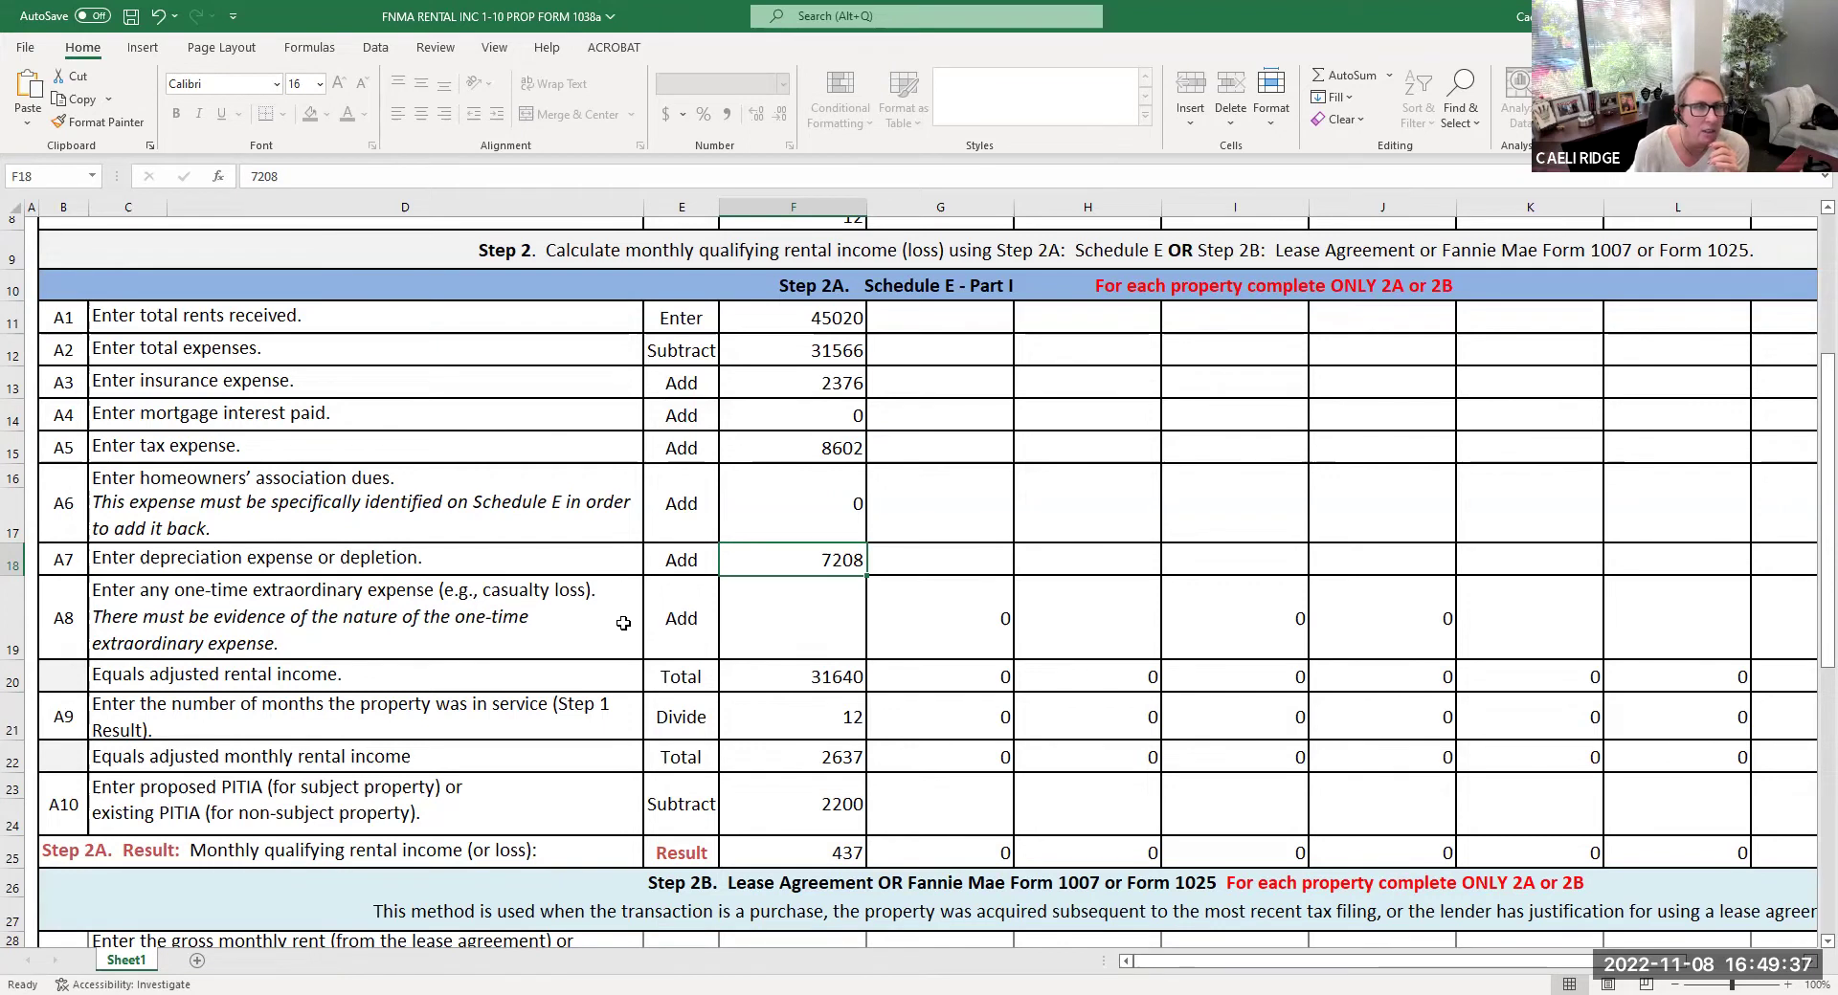
left_click(816, 810)
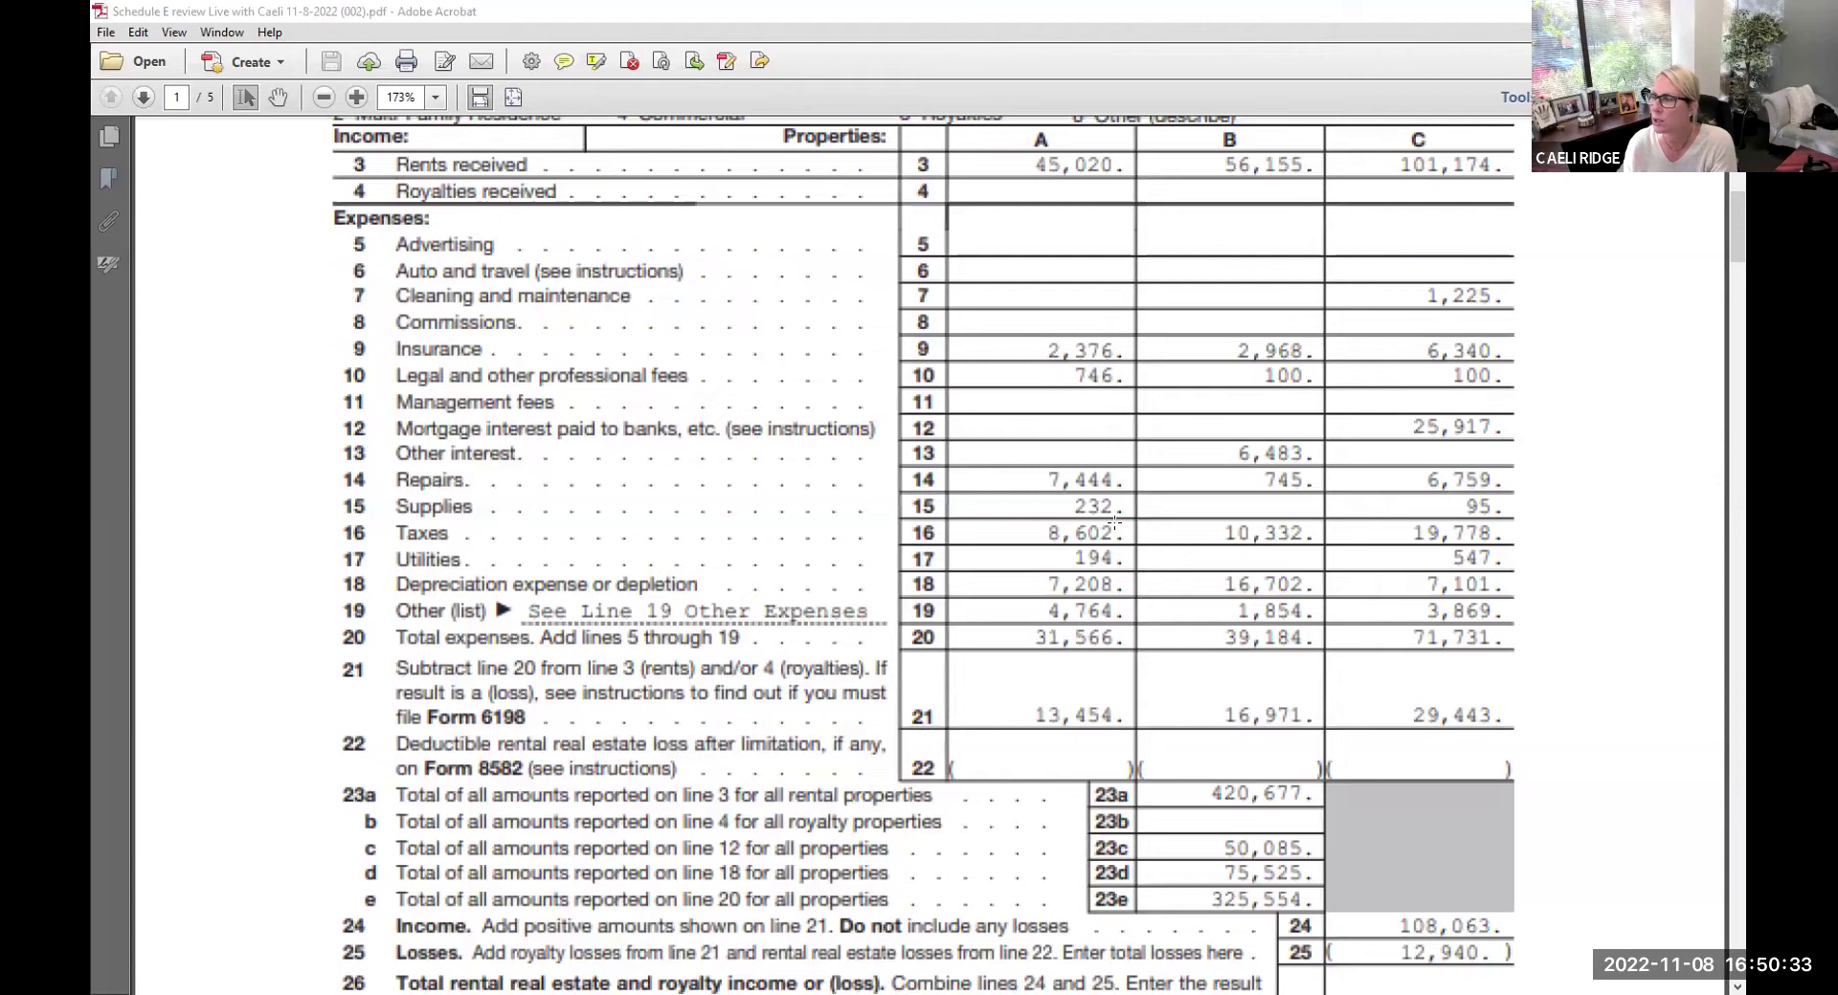
Step: Examine the line 19 Other Expenses breakdown for each property on page 4 of the Schedule E PDF in Acrobat
scroll(935, 574, "up", 1)
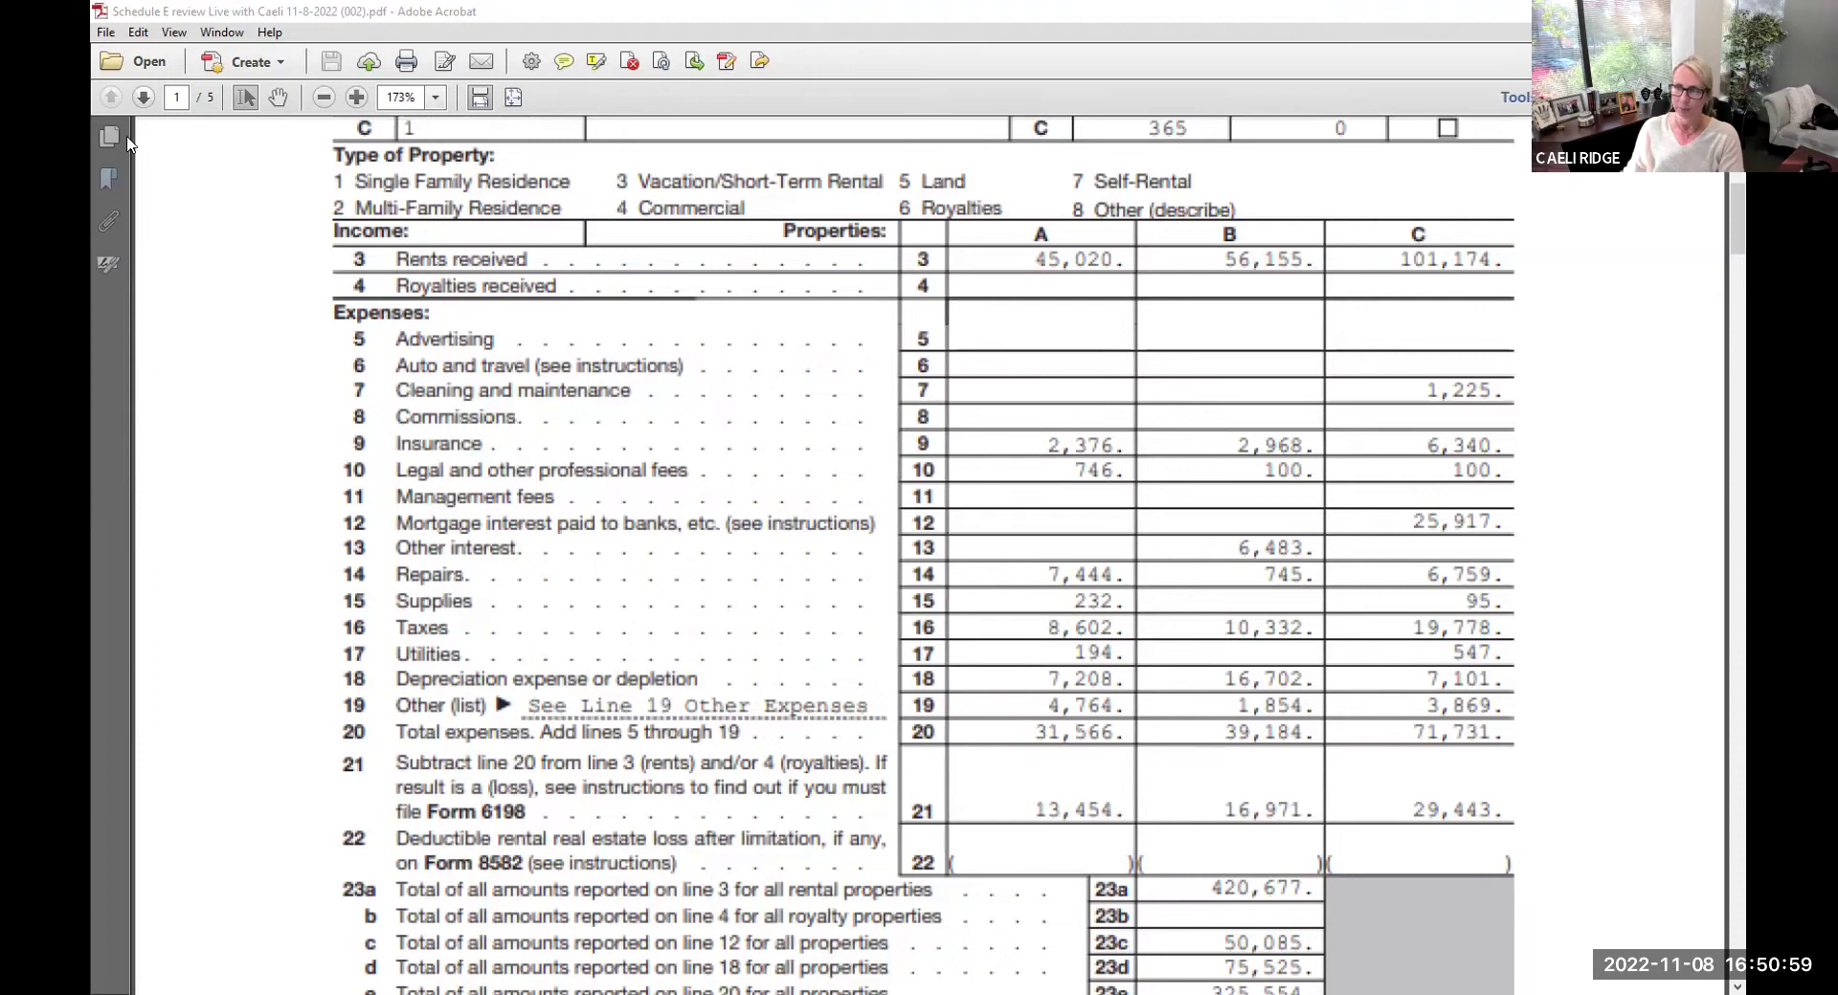
left_click(143, 96)
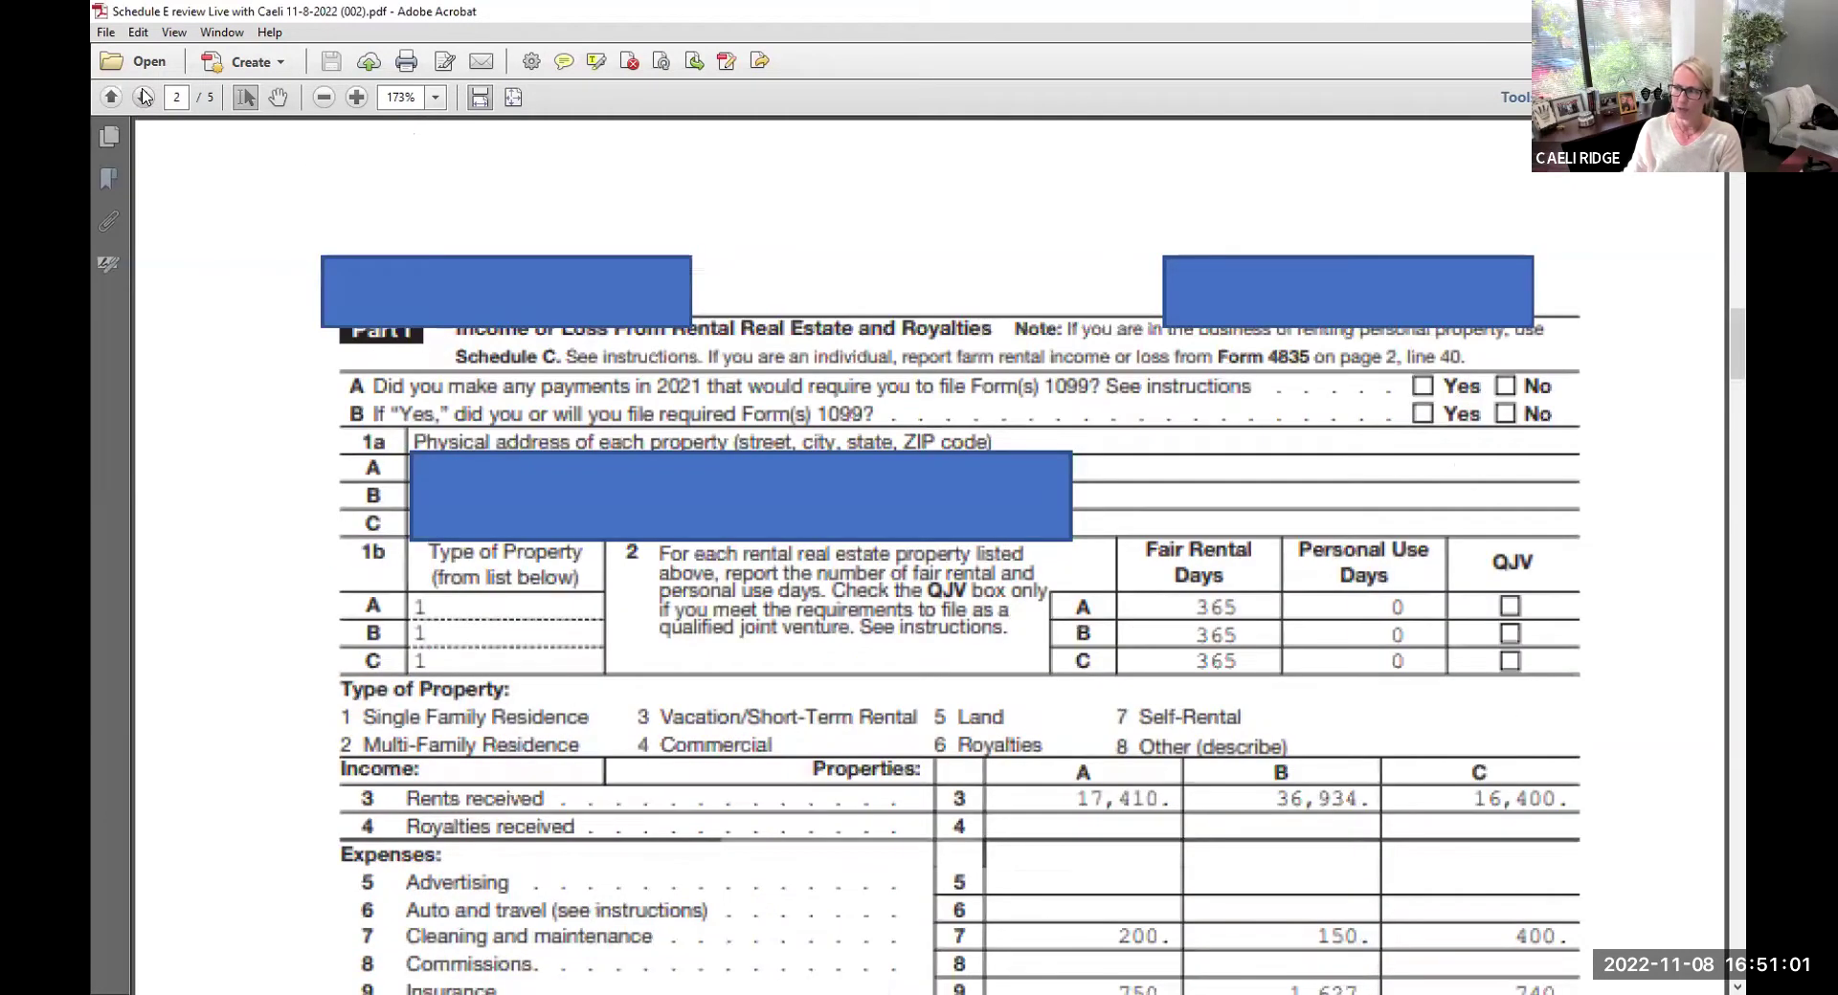
double_click(143, 96)
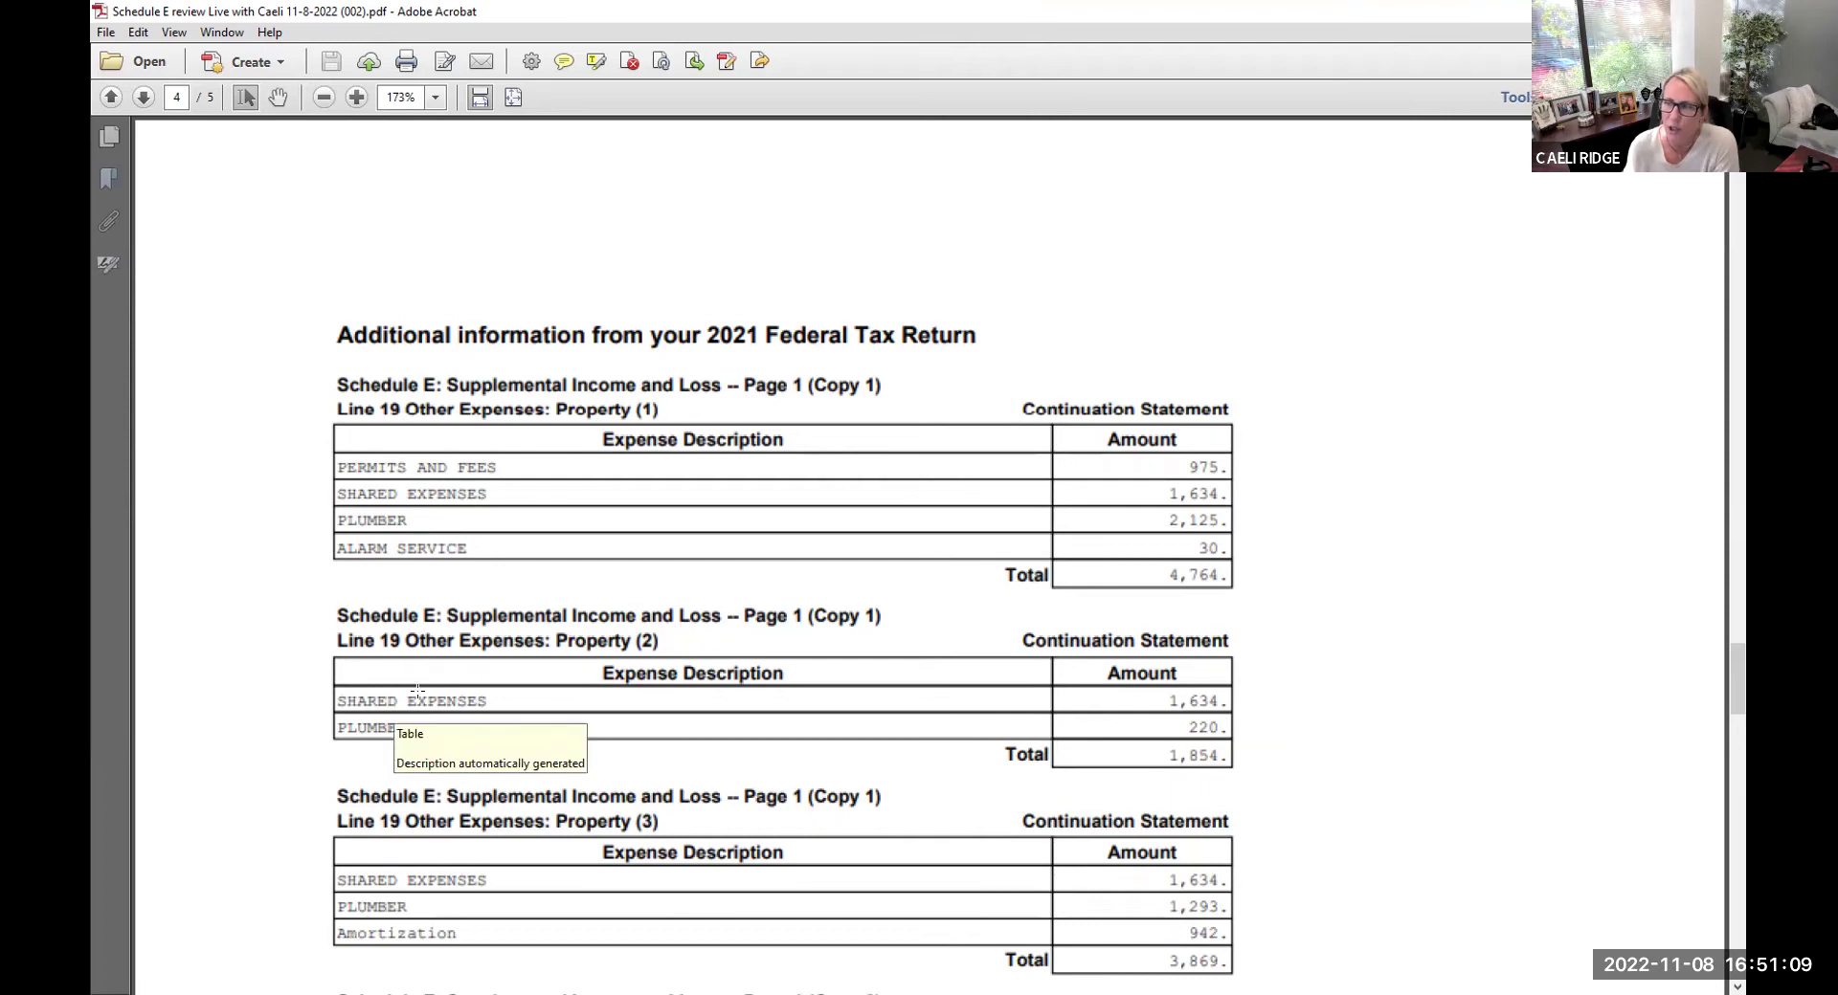
scroll(411, 718, "down", 1)
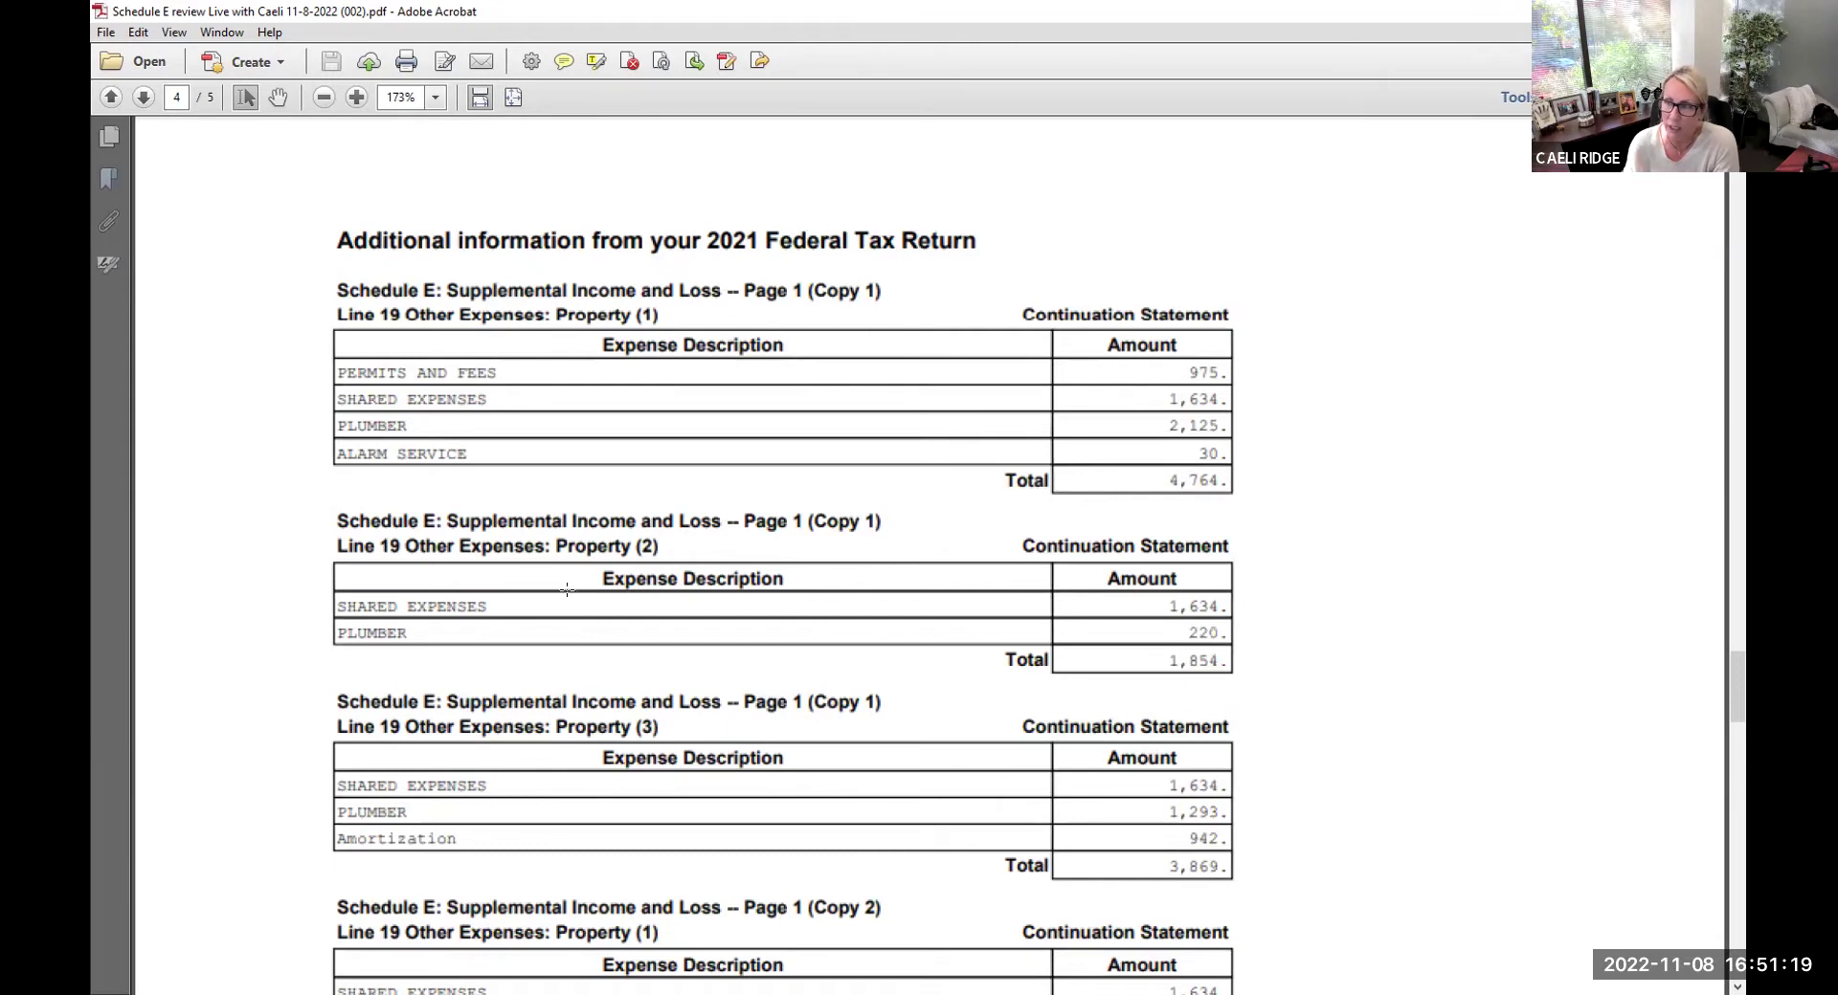
scroll(364, 794, "down", 2)
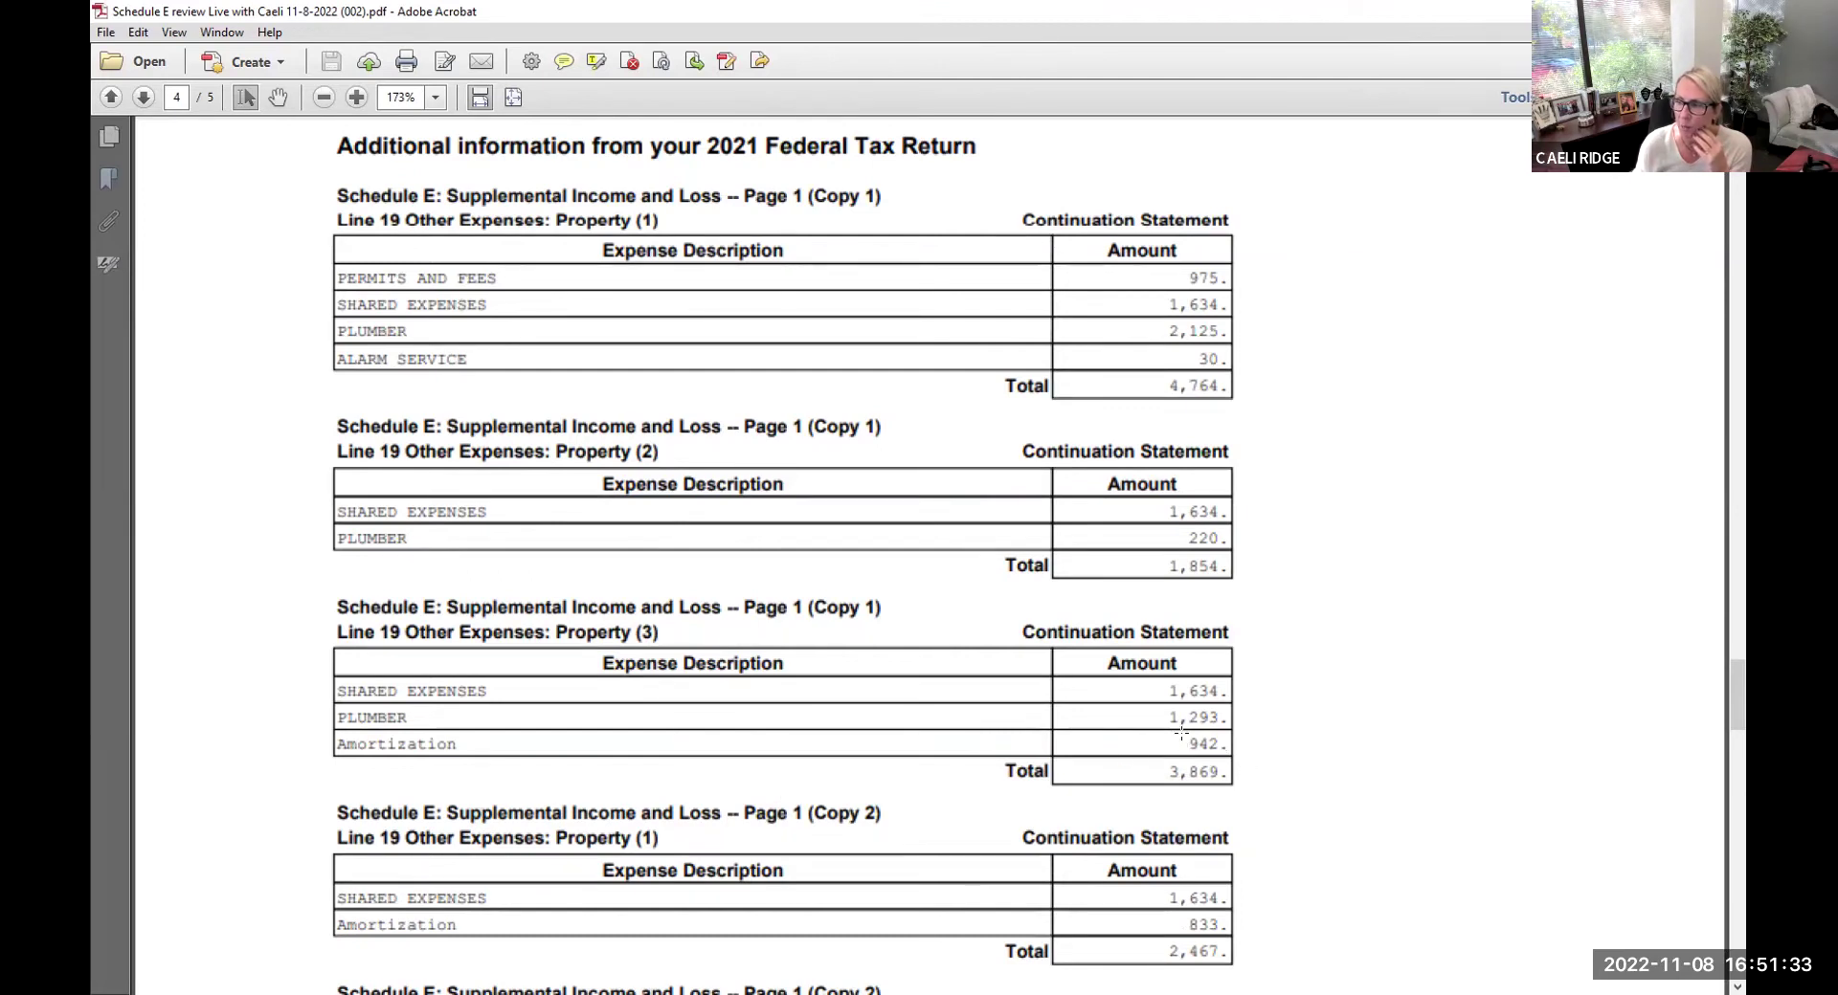
Step: Examine the remaining line 19 Other Expenses statements for Schedule E Copies 1 through 4 on pages 4 and 5
scroll(1145, 850, "down", 3)
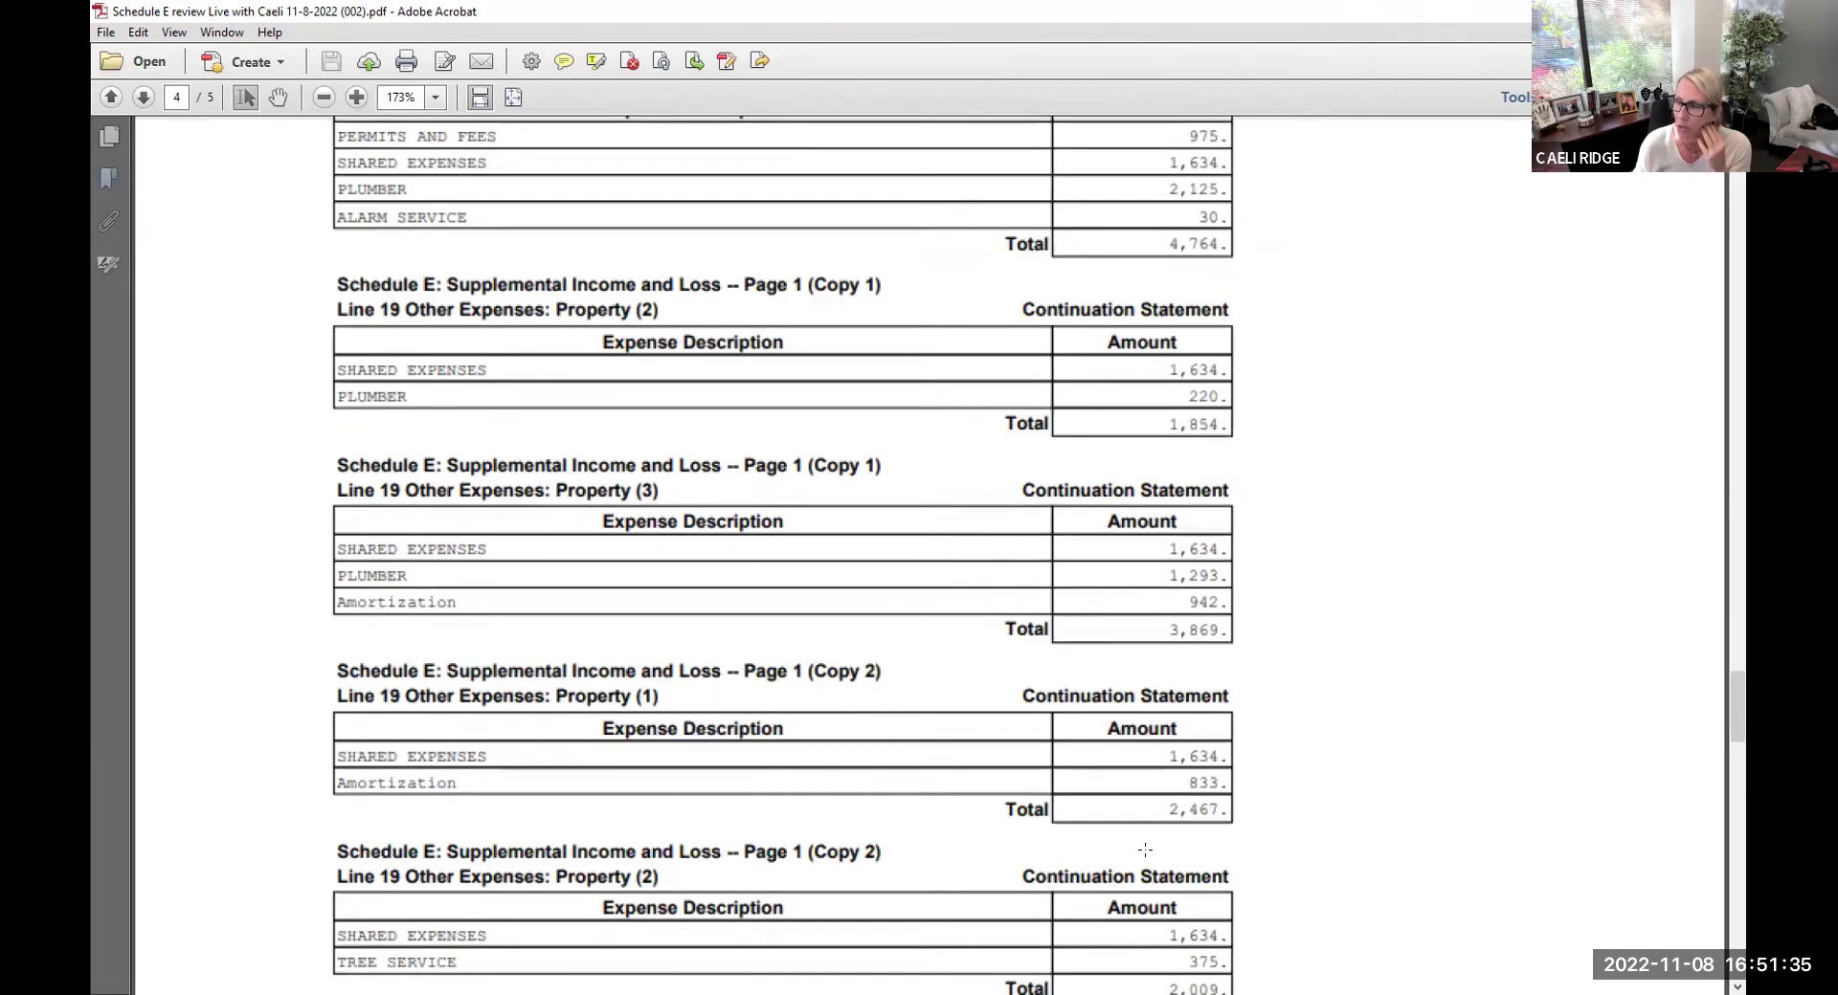
scroll(1145, 850, "down", 3)
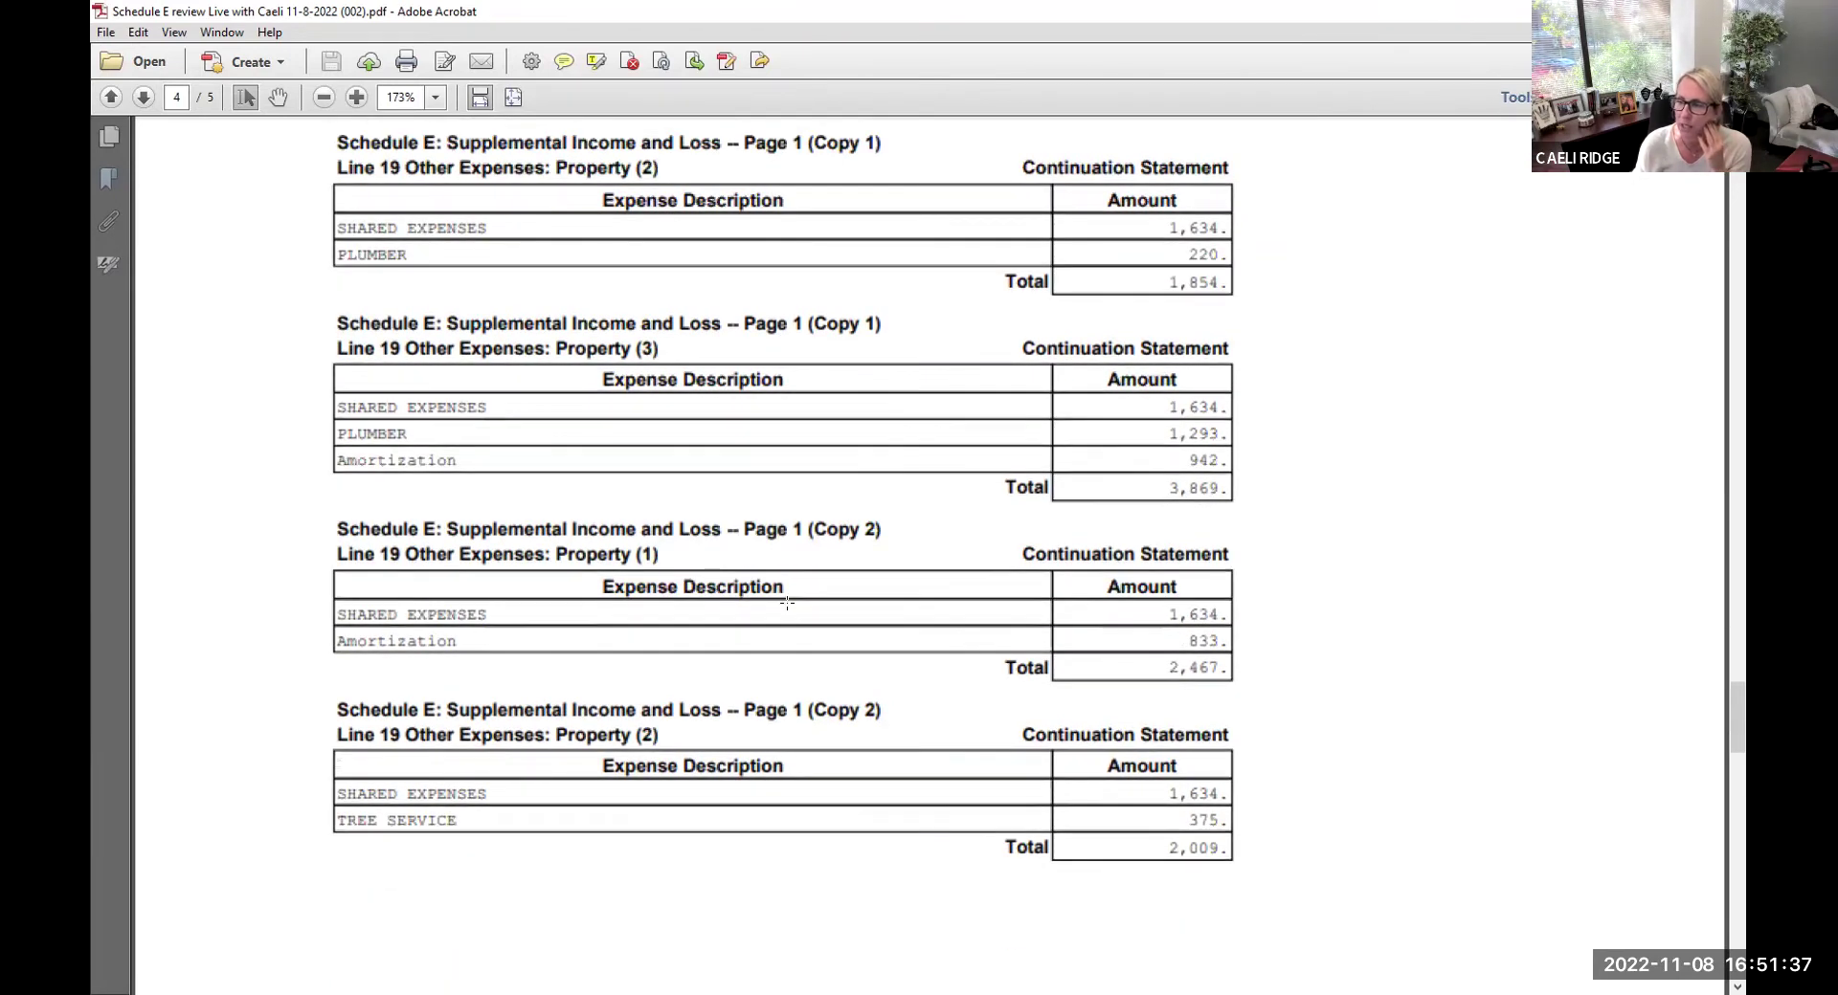
scroll(627, 738, "down", 2)
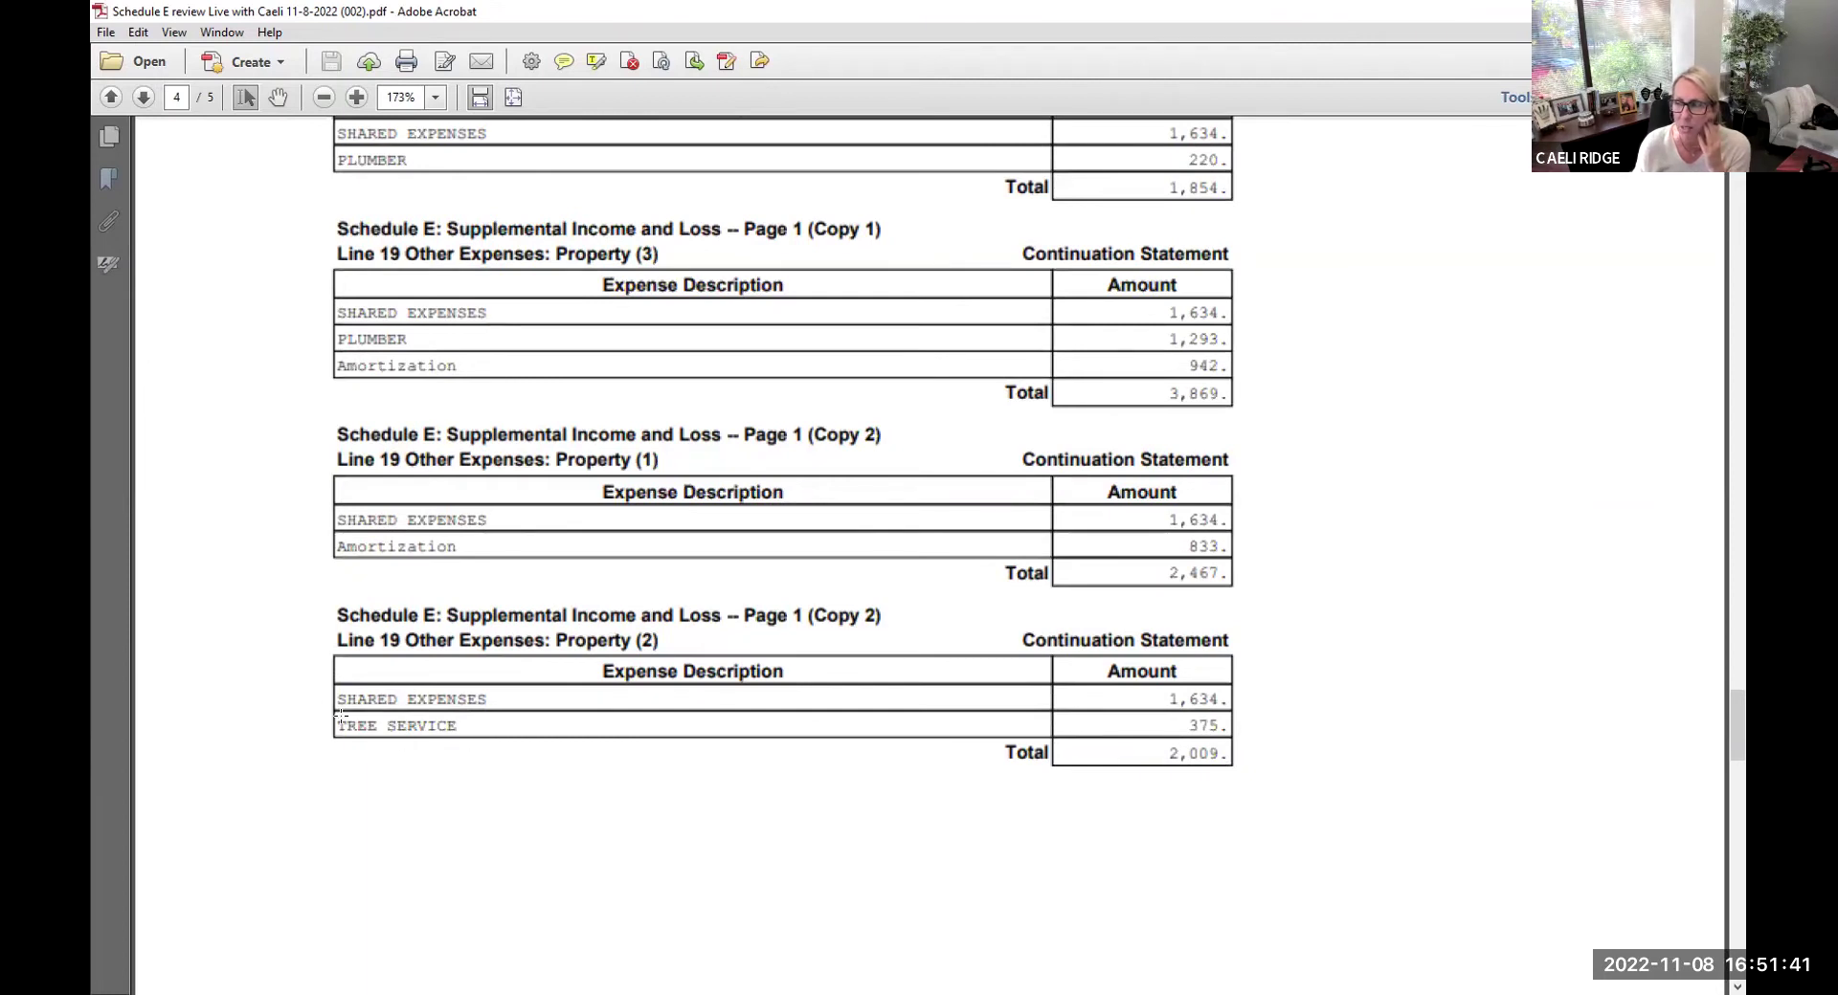
scroll(910, 751, "down", 20)
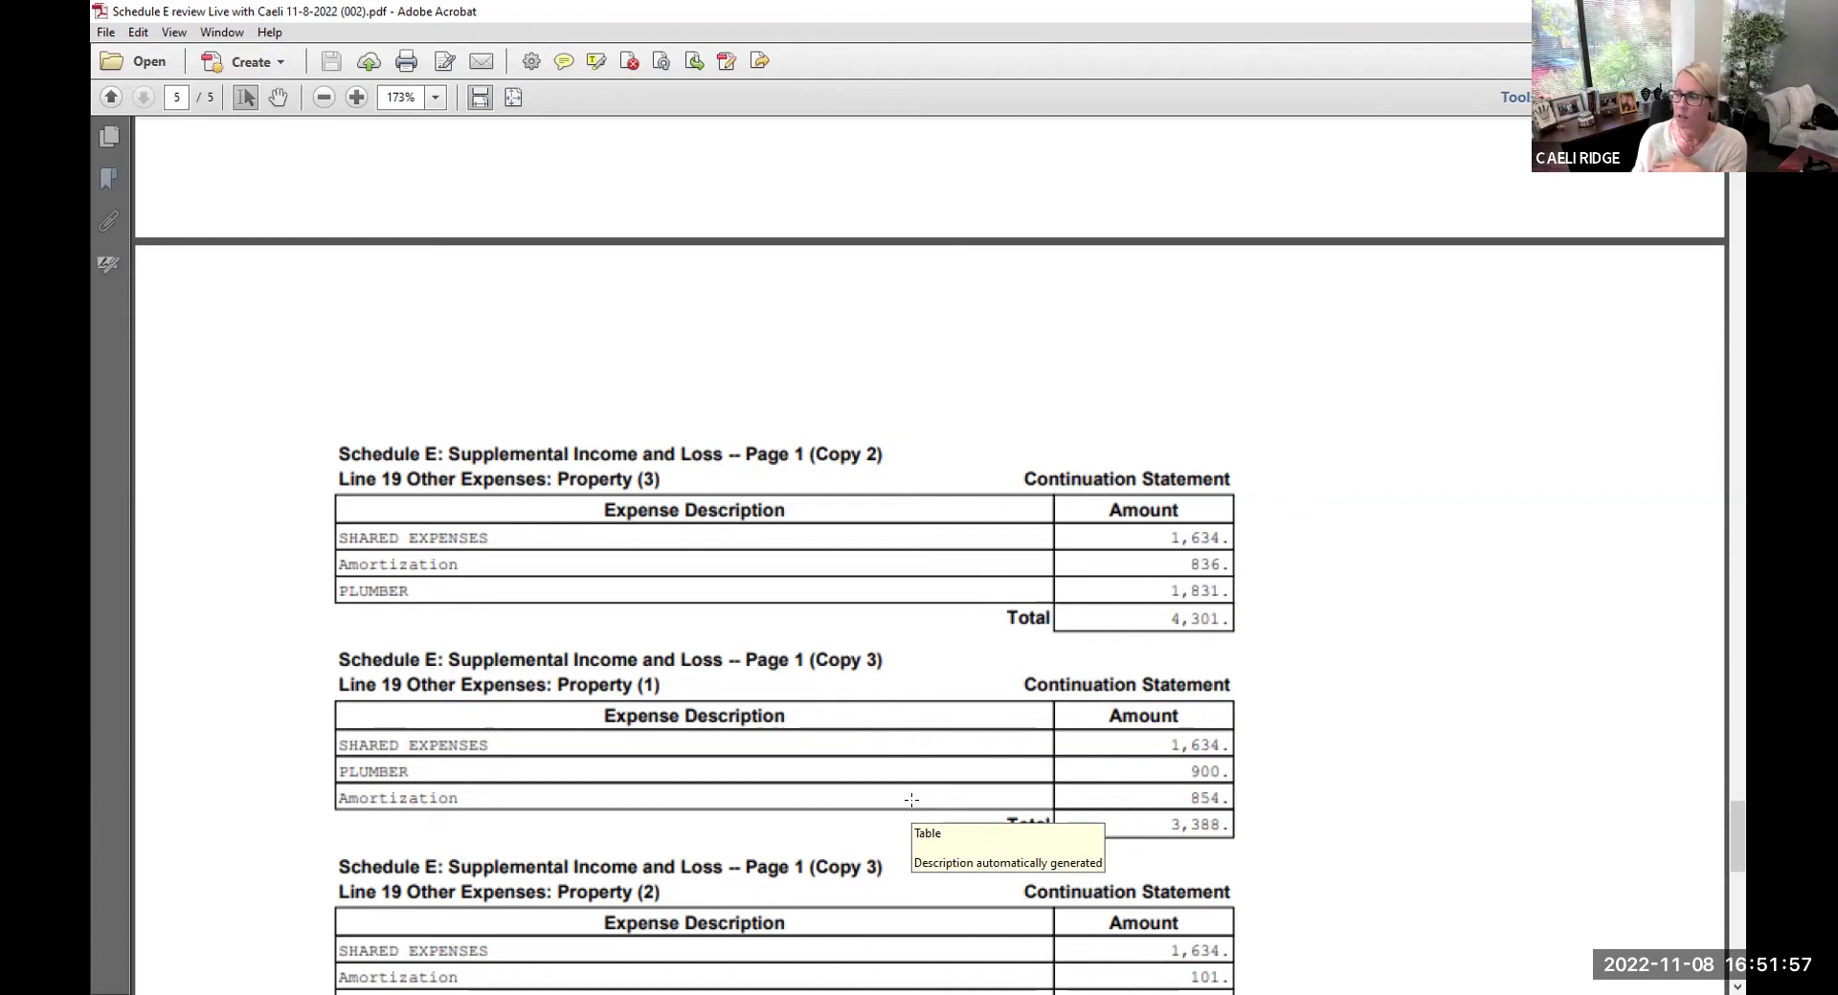
scroll(912, 799, "down", 3)
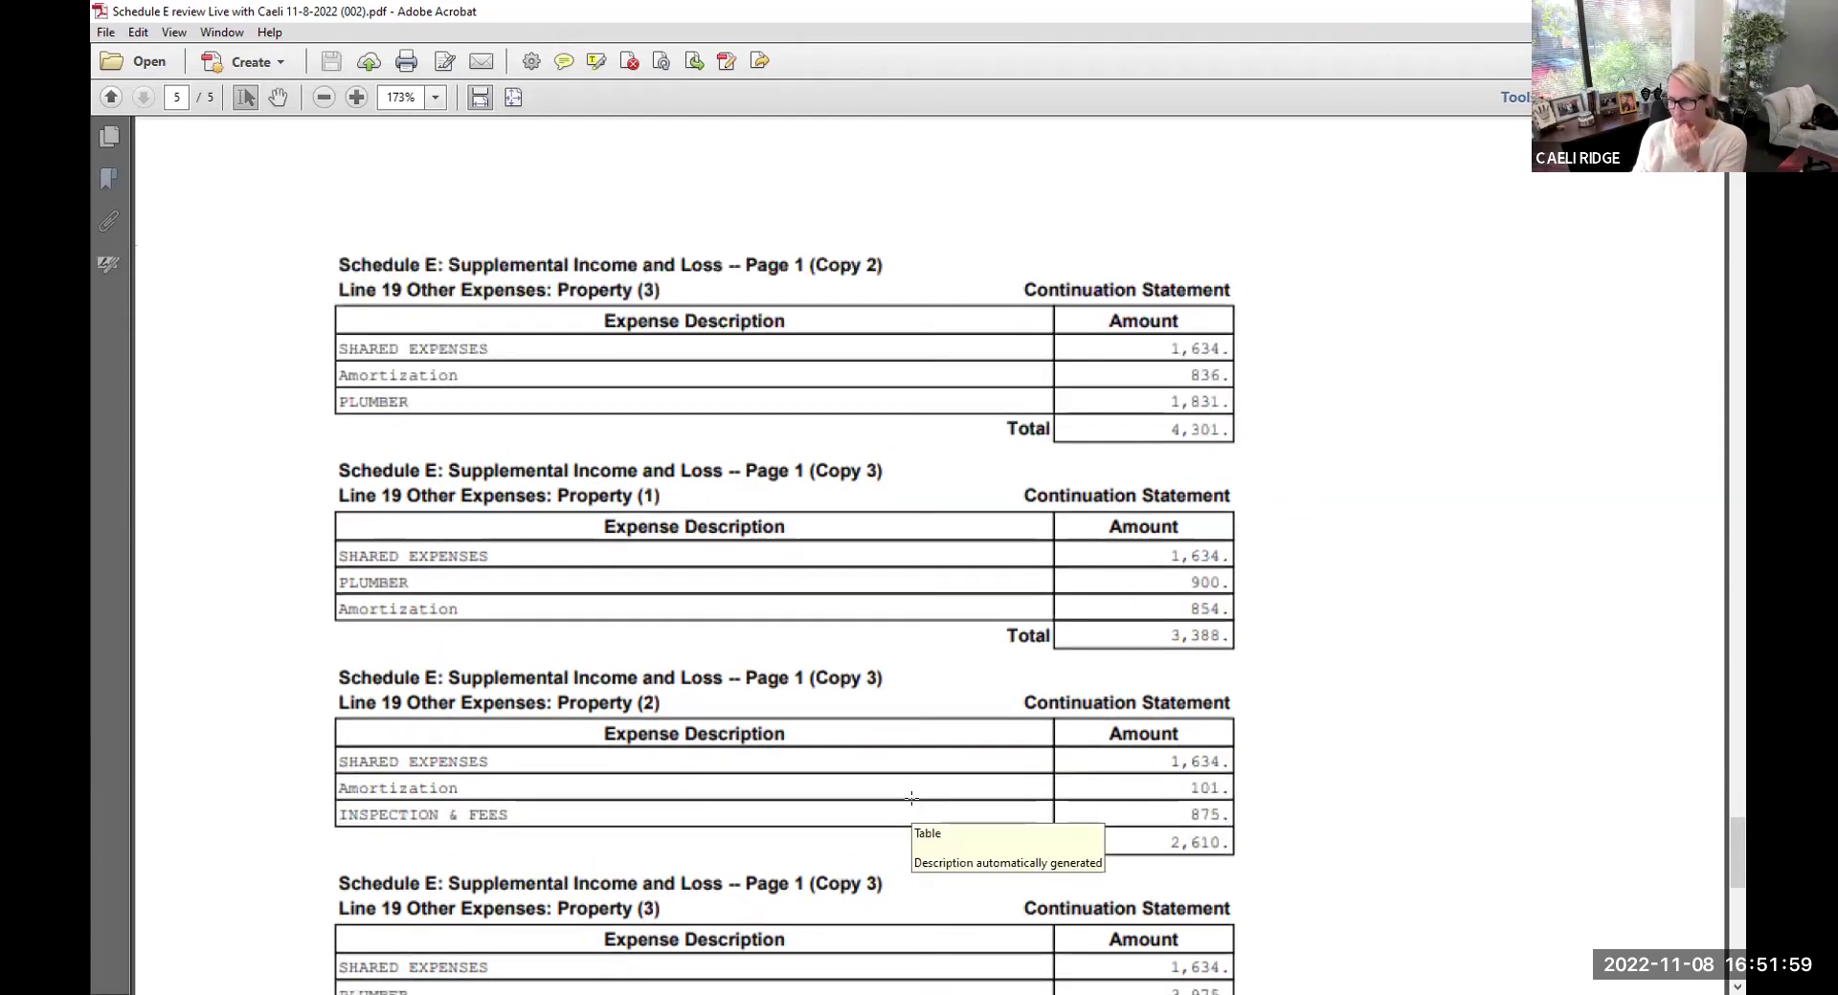
scroll(911, 798, "down", 3)
scroll(915, 795, "down", 2)
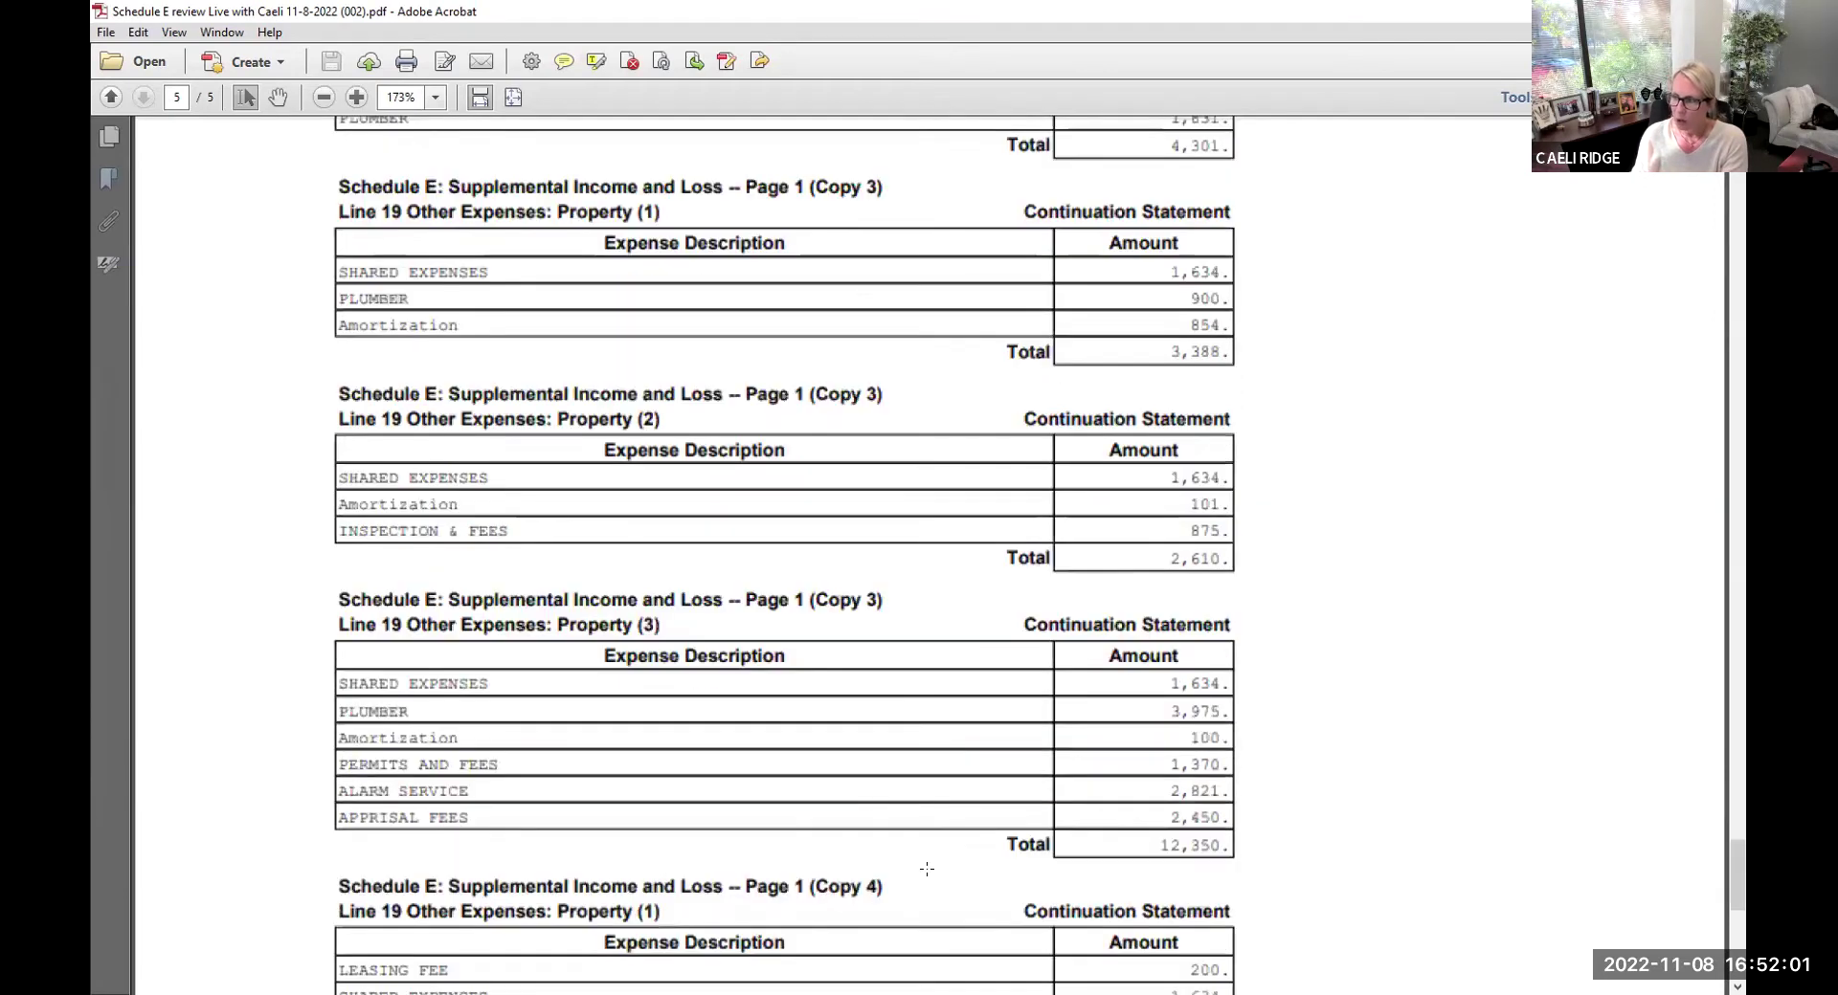
scroll(725, 752, "down", 1)
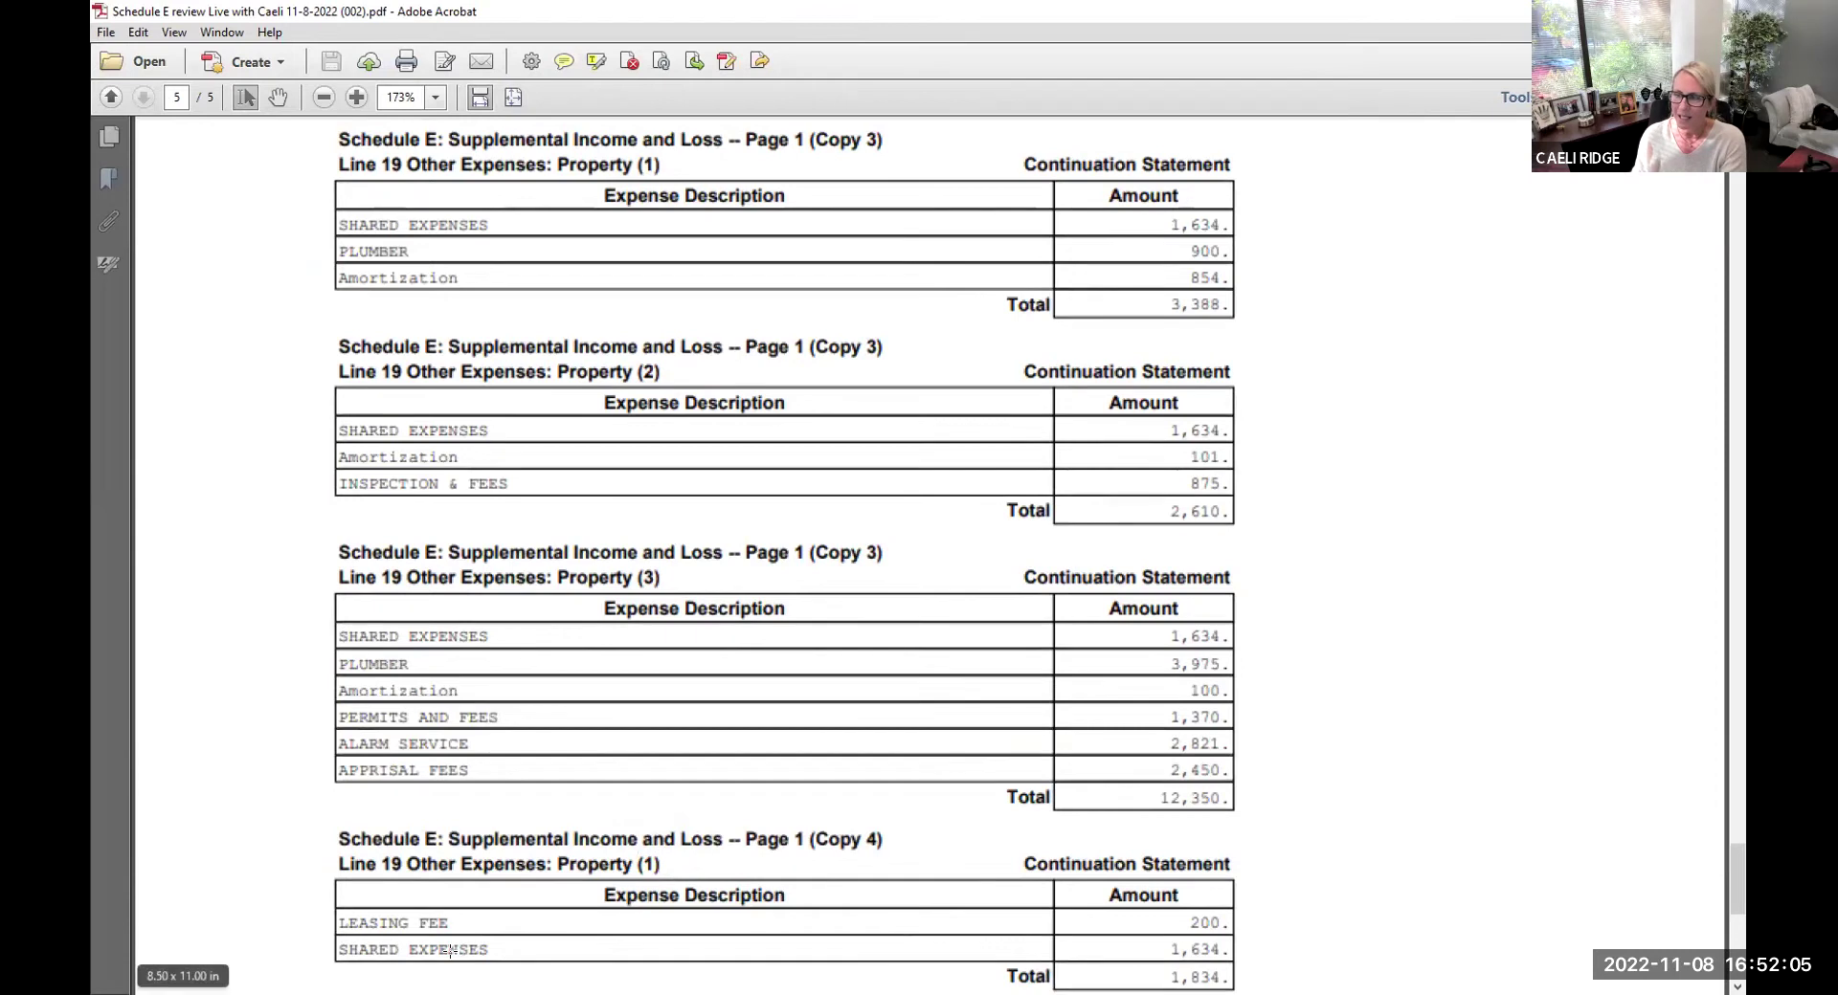
scroll(678, 936, "down", 3)
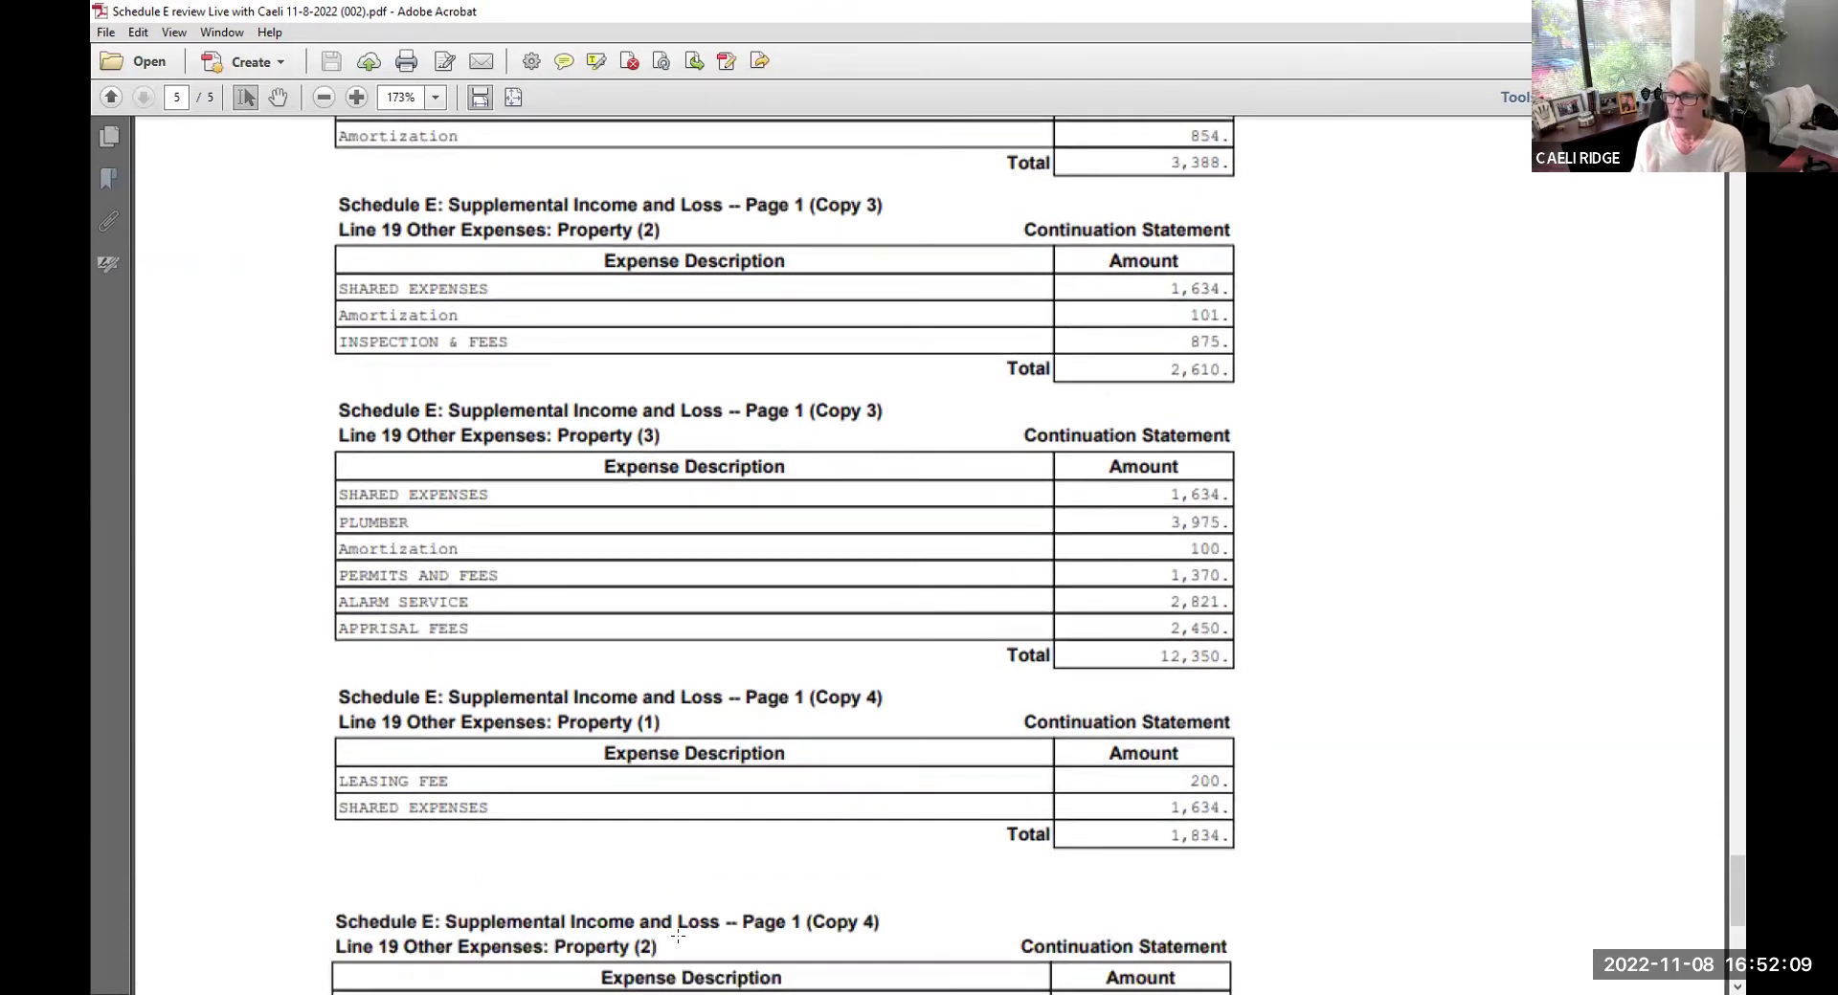
scroll(678, 936, "down", 9)
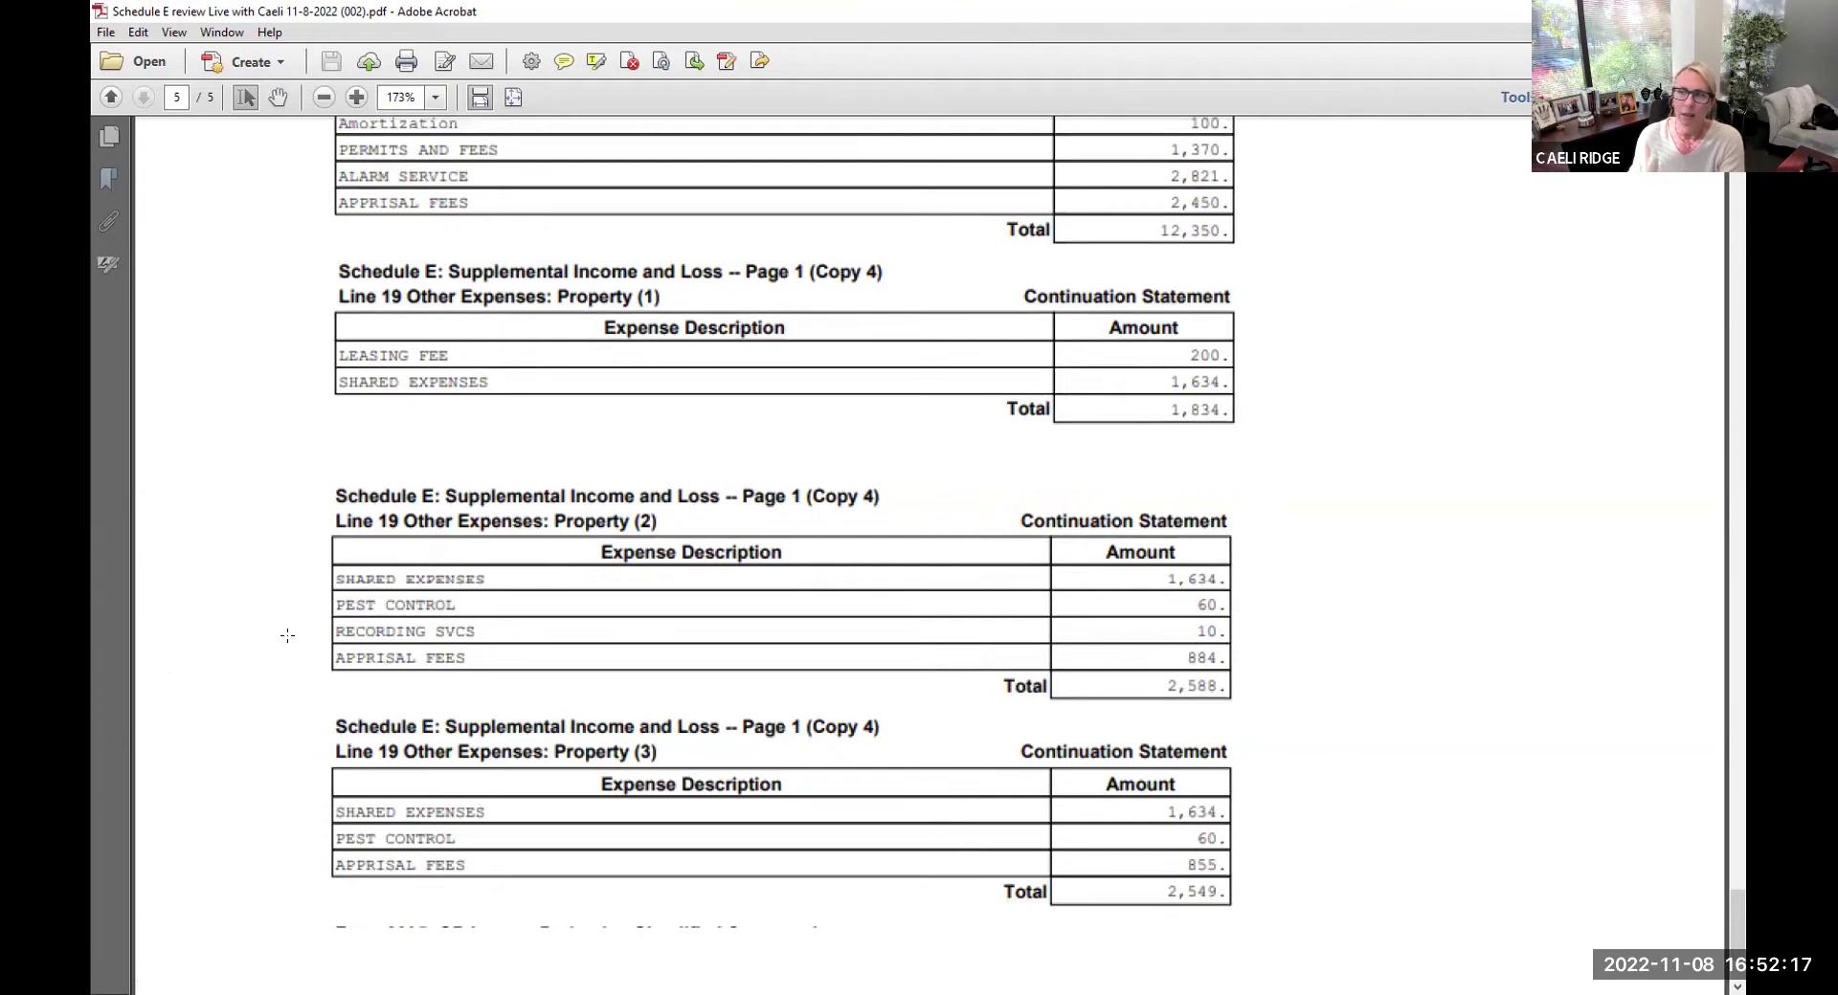
Step: Return to the first Schedule E page and review the rents and expenses of properties A, B and C
scroll(563, 491, "up", 20)
scroll(563, 491, "up", 20)
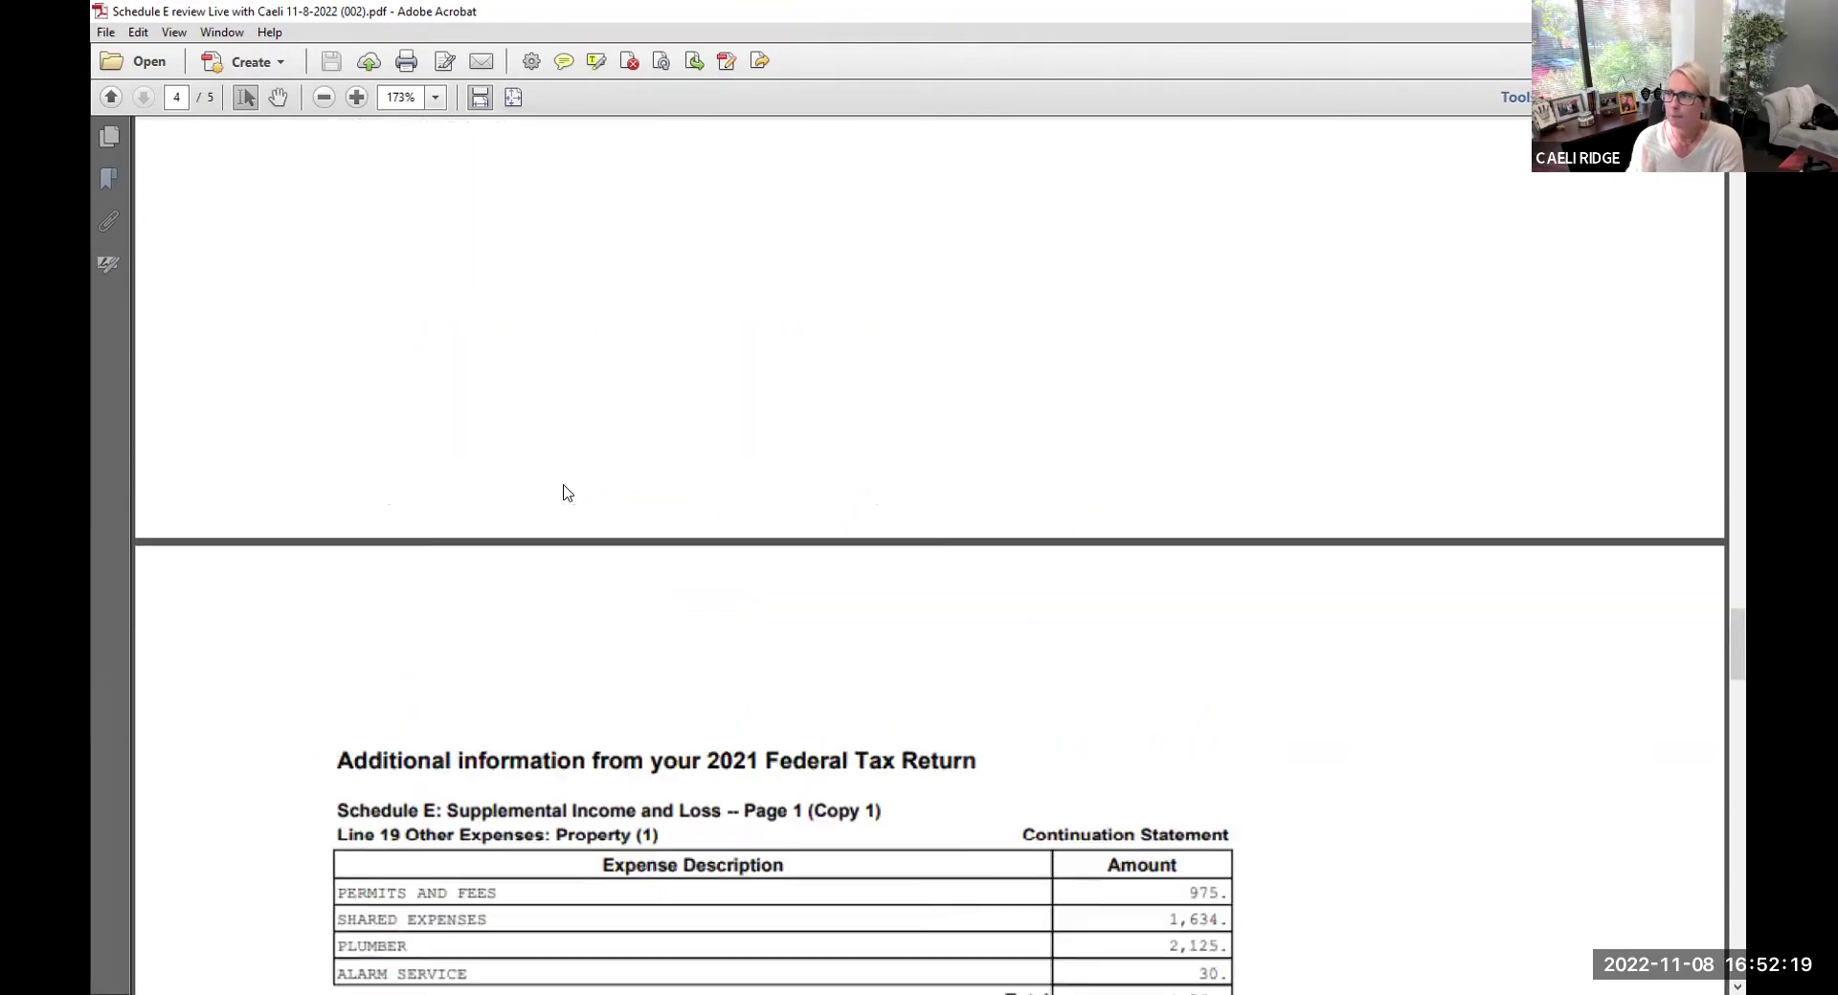
scroll(563, 483, "up", 20)
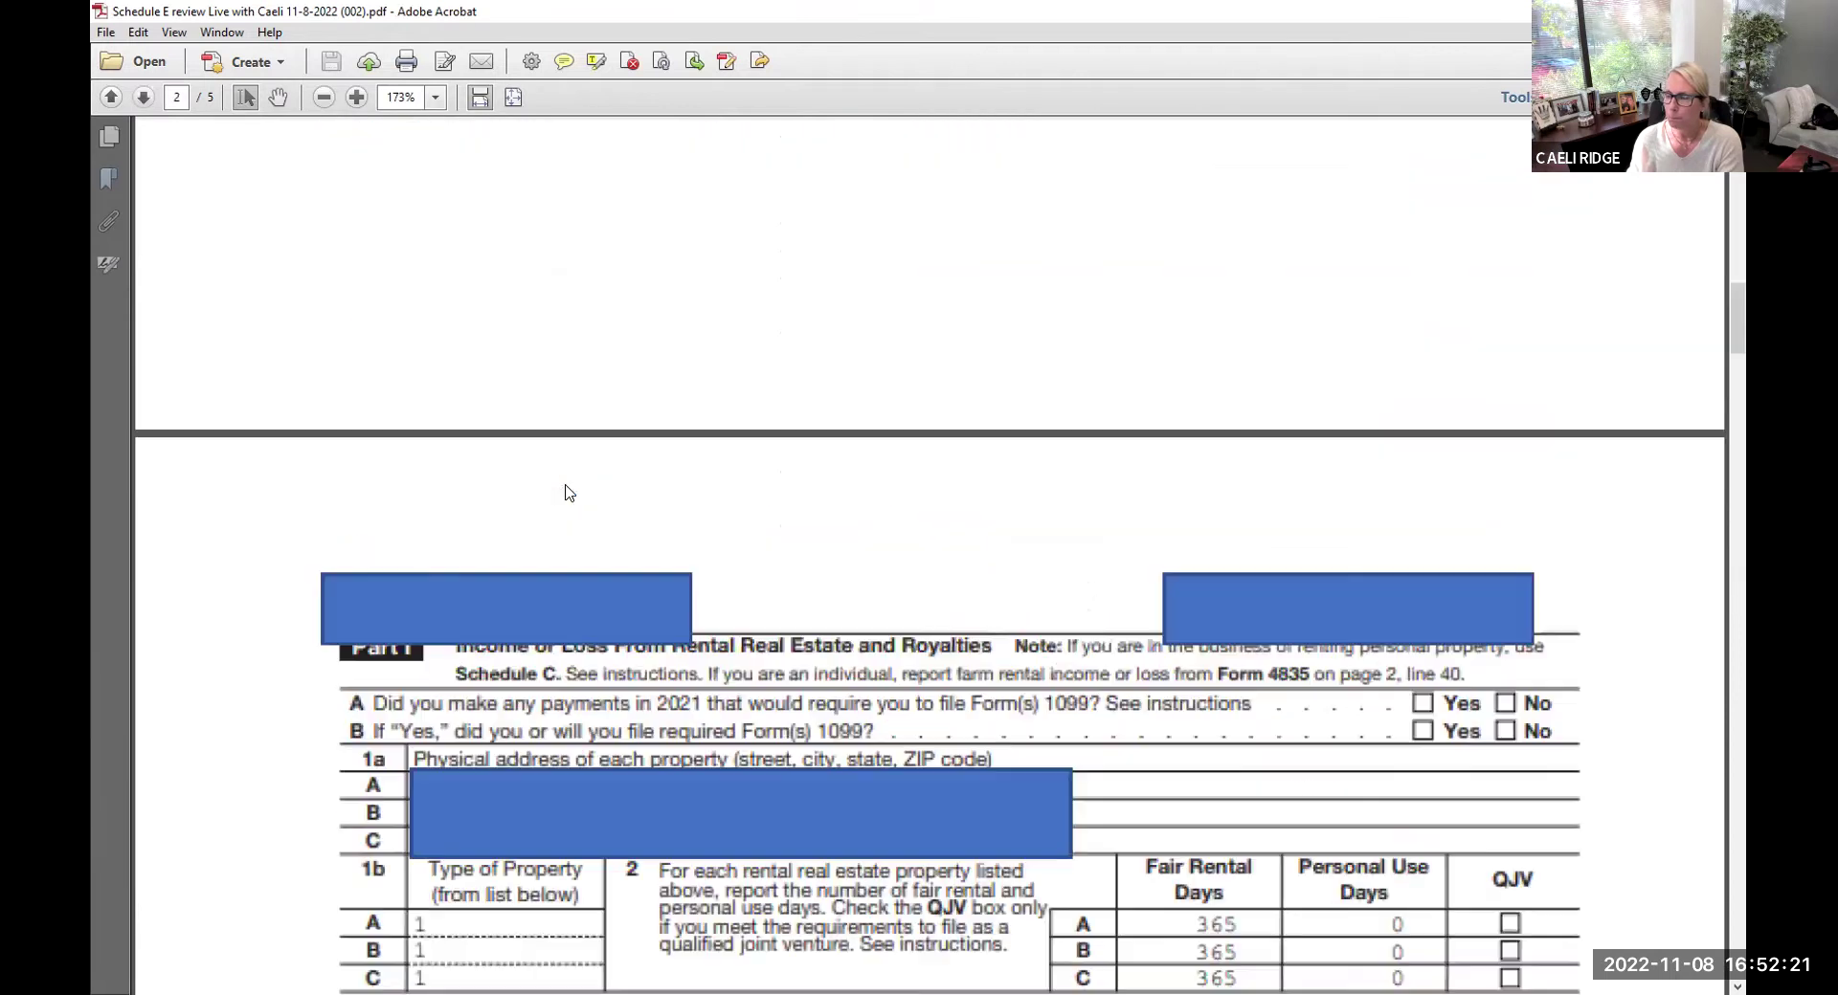
scroll(563, 482, "up", 8)
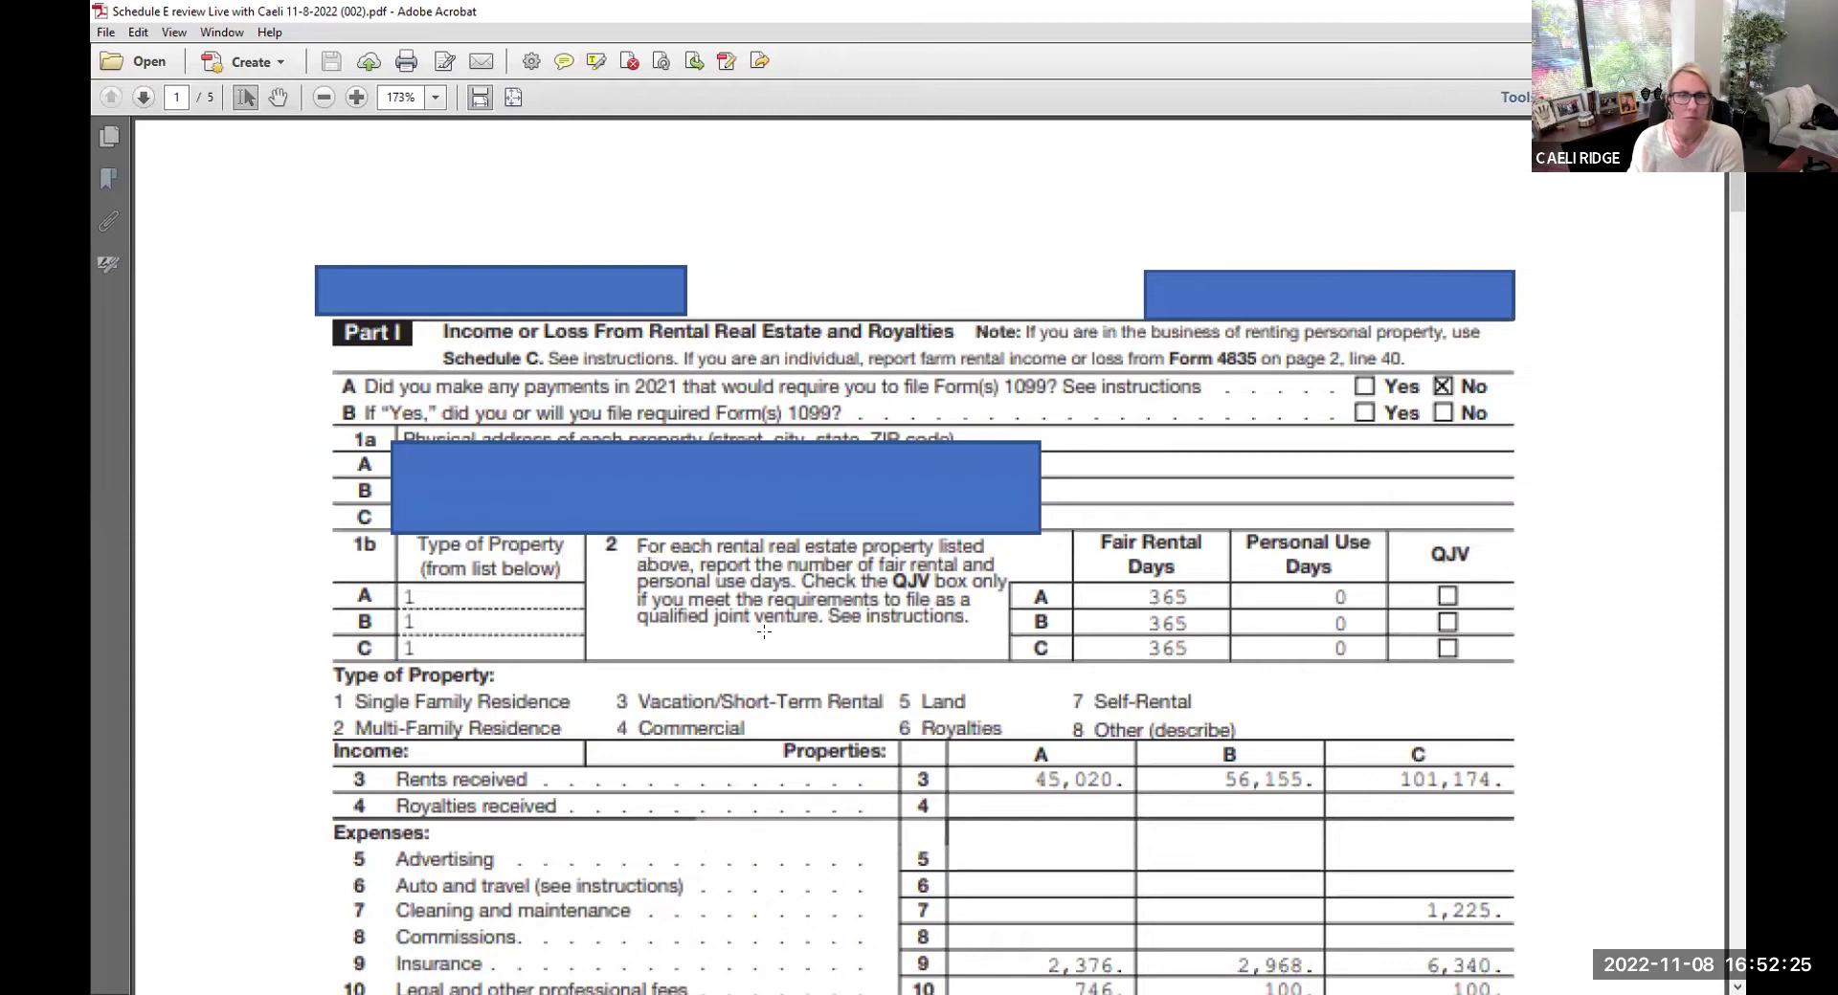
scroll(756, 627, "down", 2)
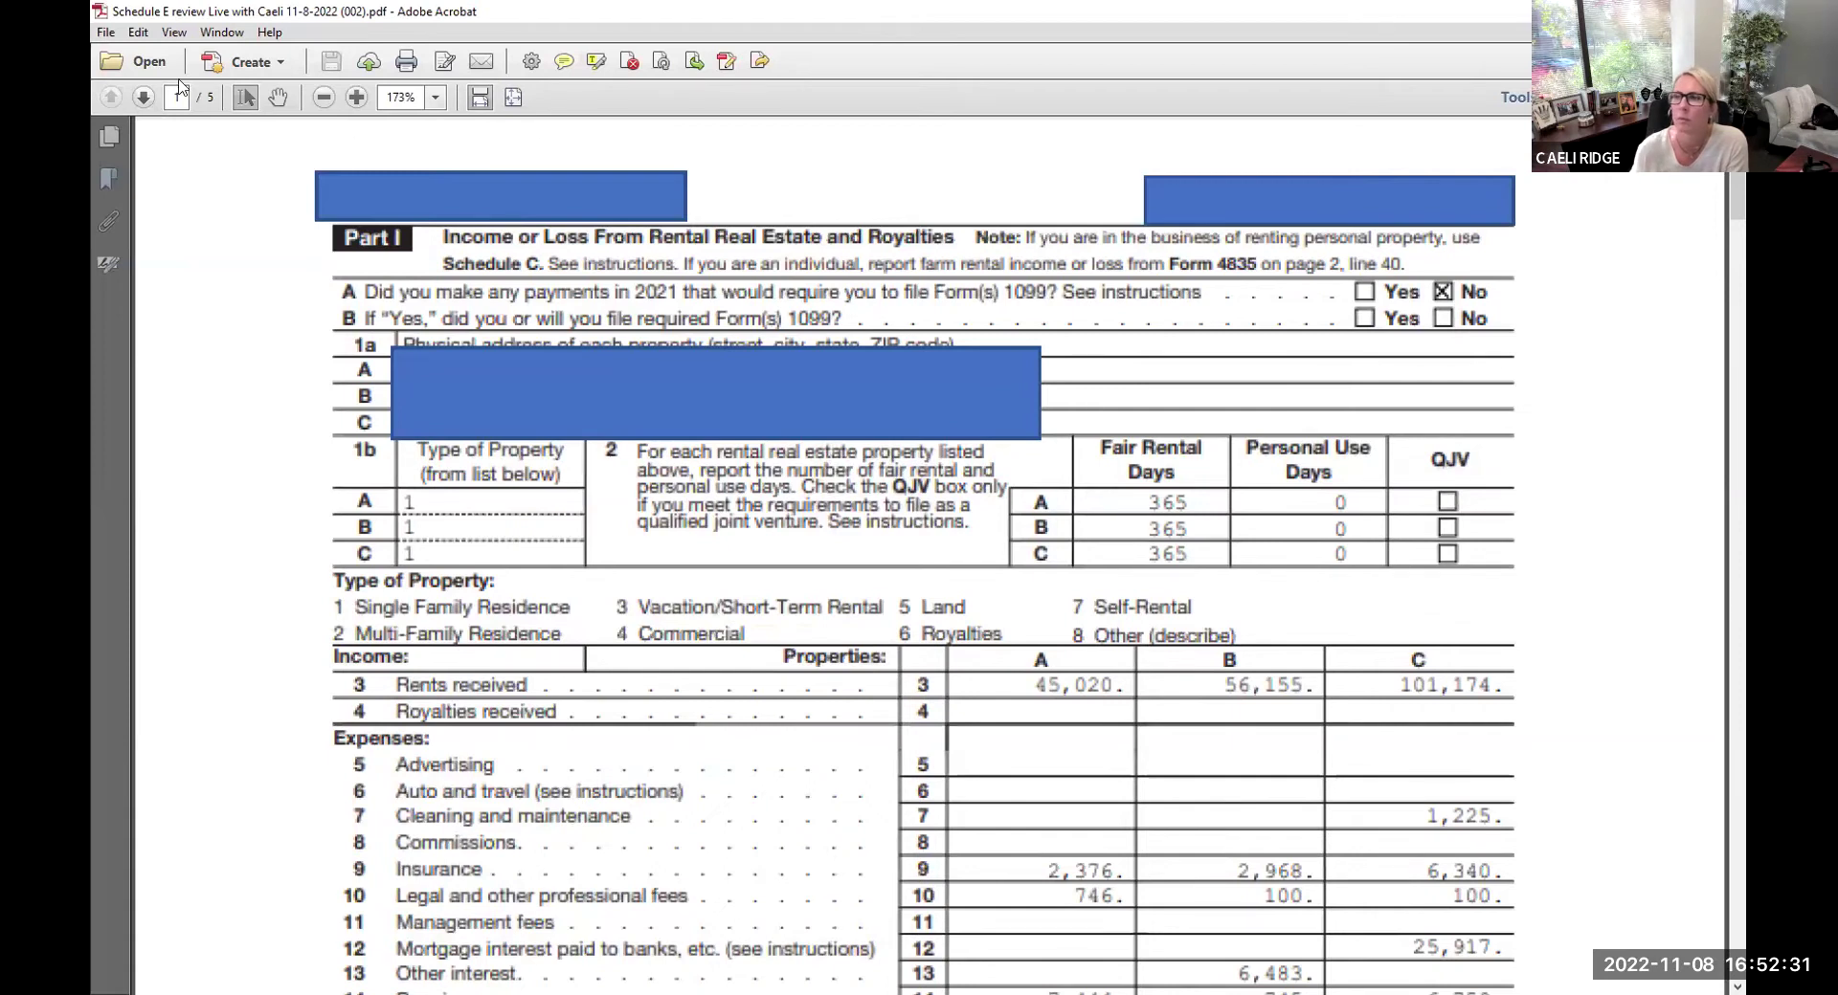
left_click(144, 97)
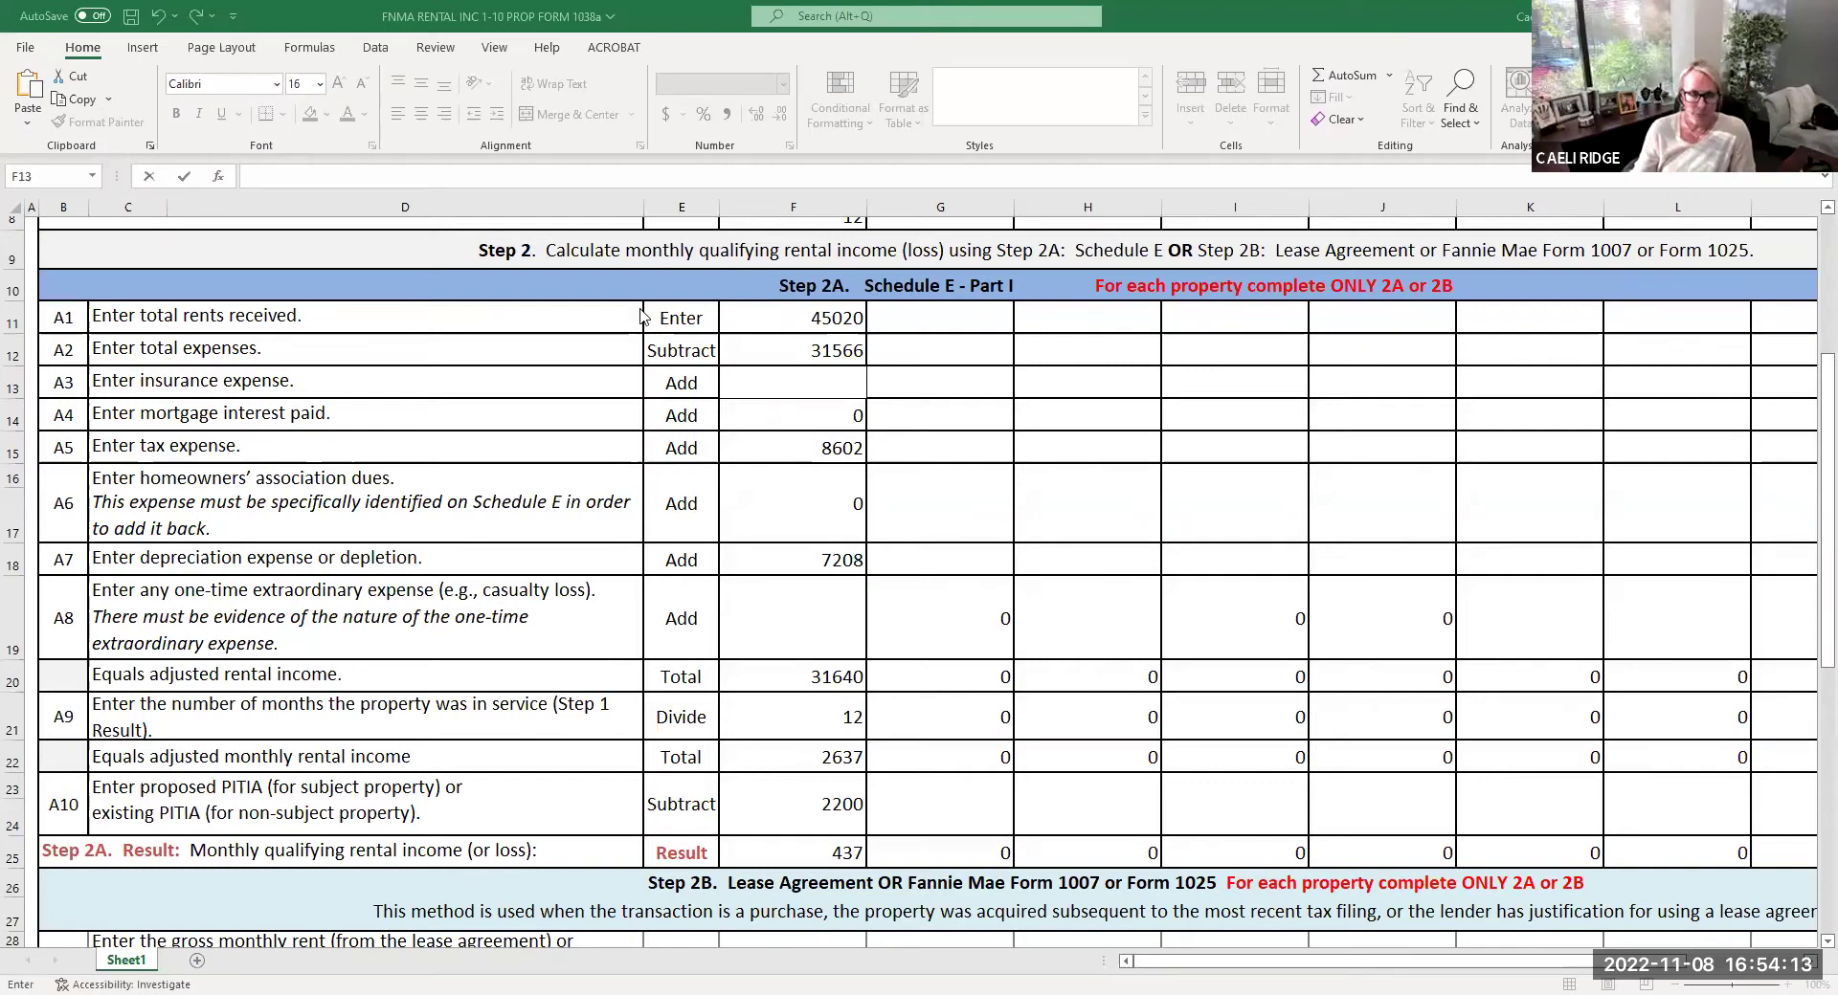
Step: In the Excel worksheet, enter 2376 as the first property's insurance expense and check the Step 2A result
type("2376")
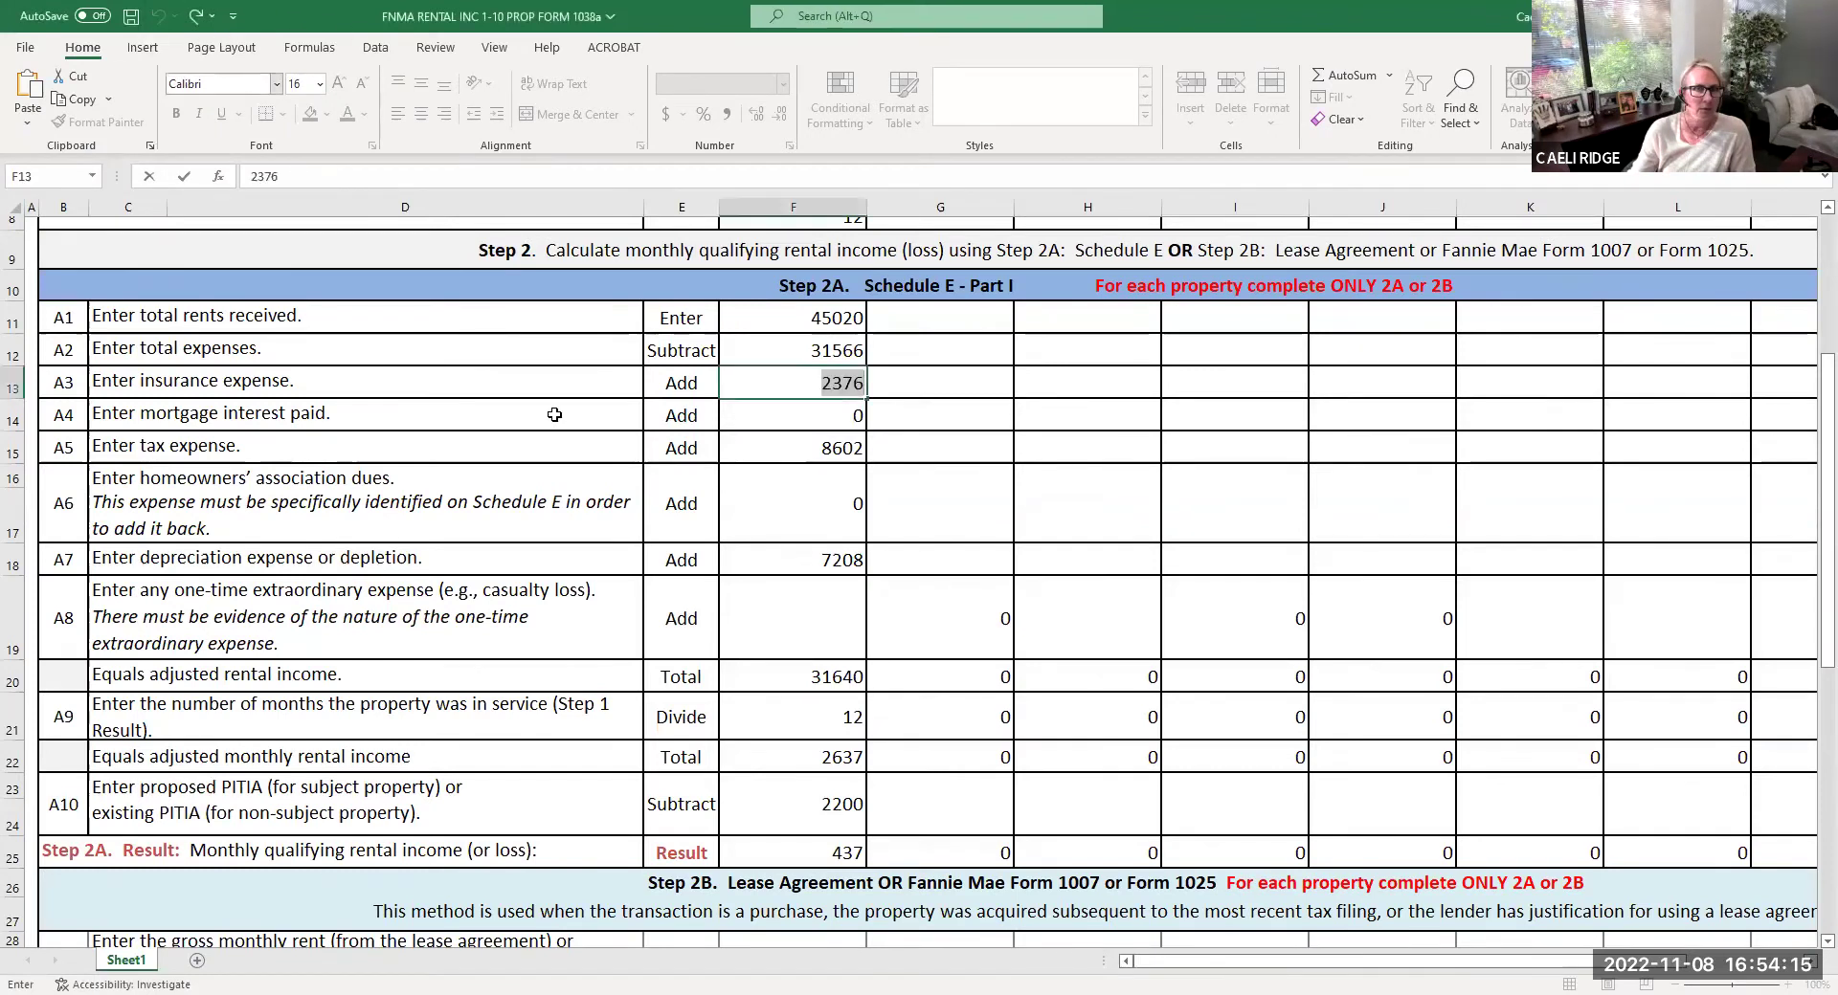
key("Return")
key("Return")
left_click(819, 388)
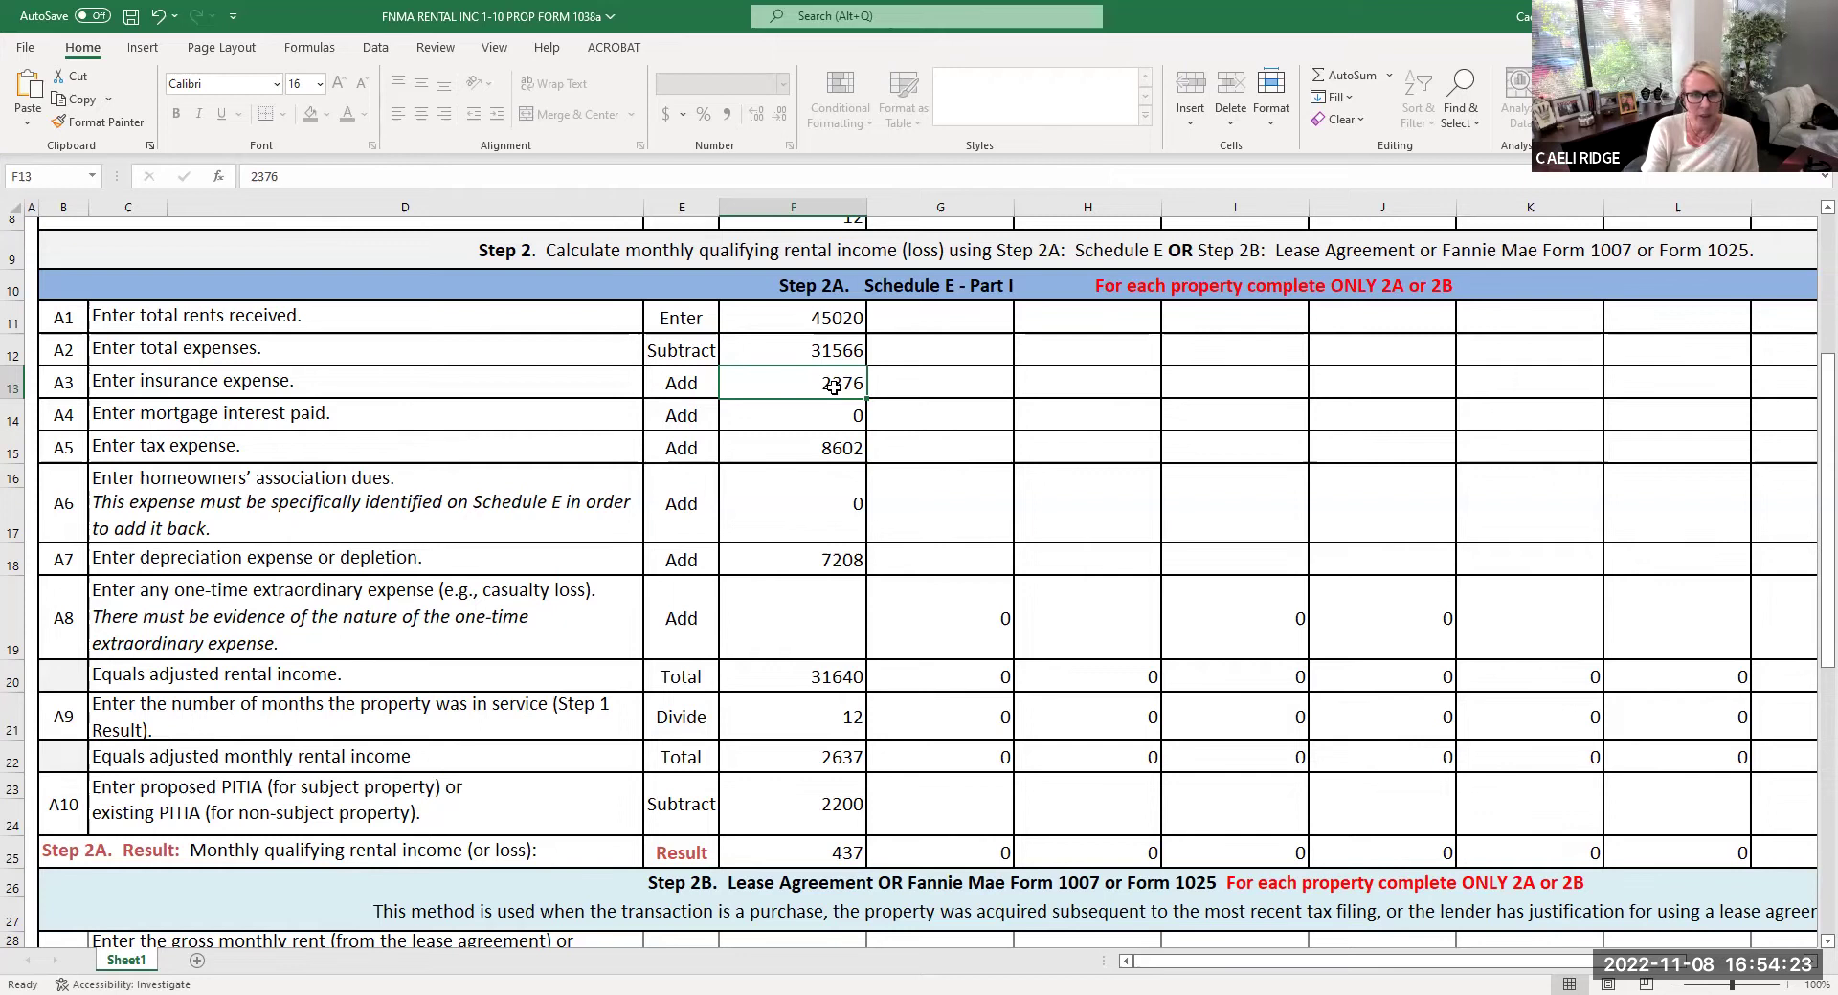
left_click(833, 850)
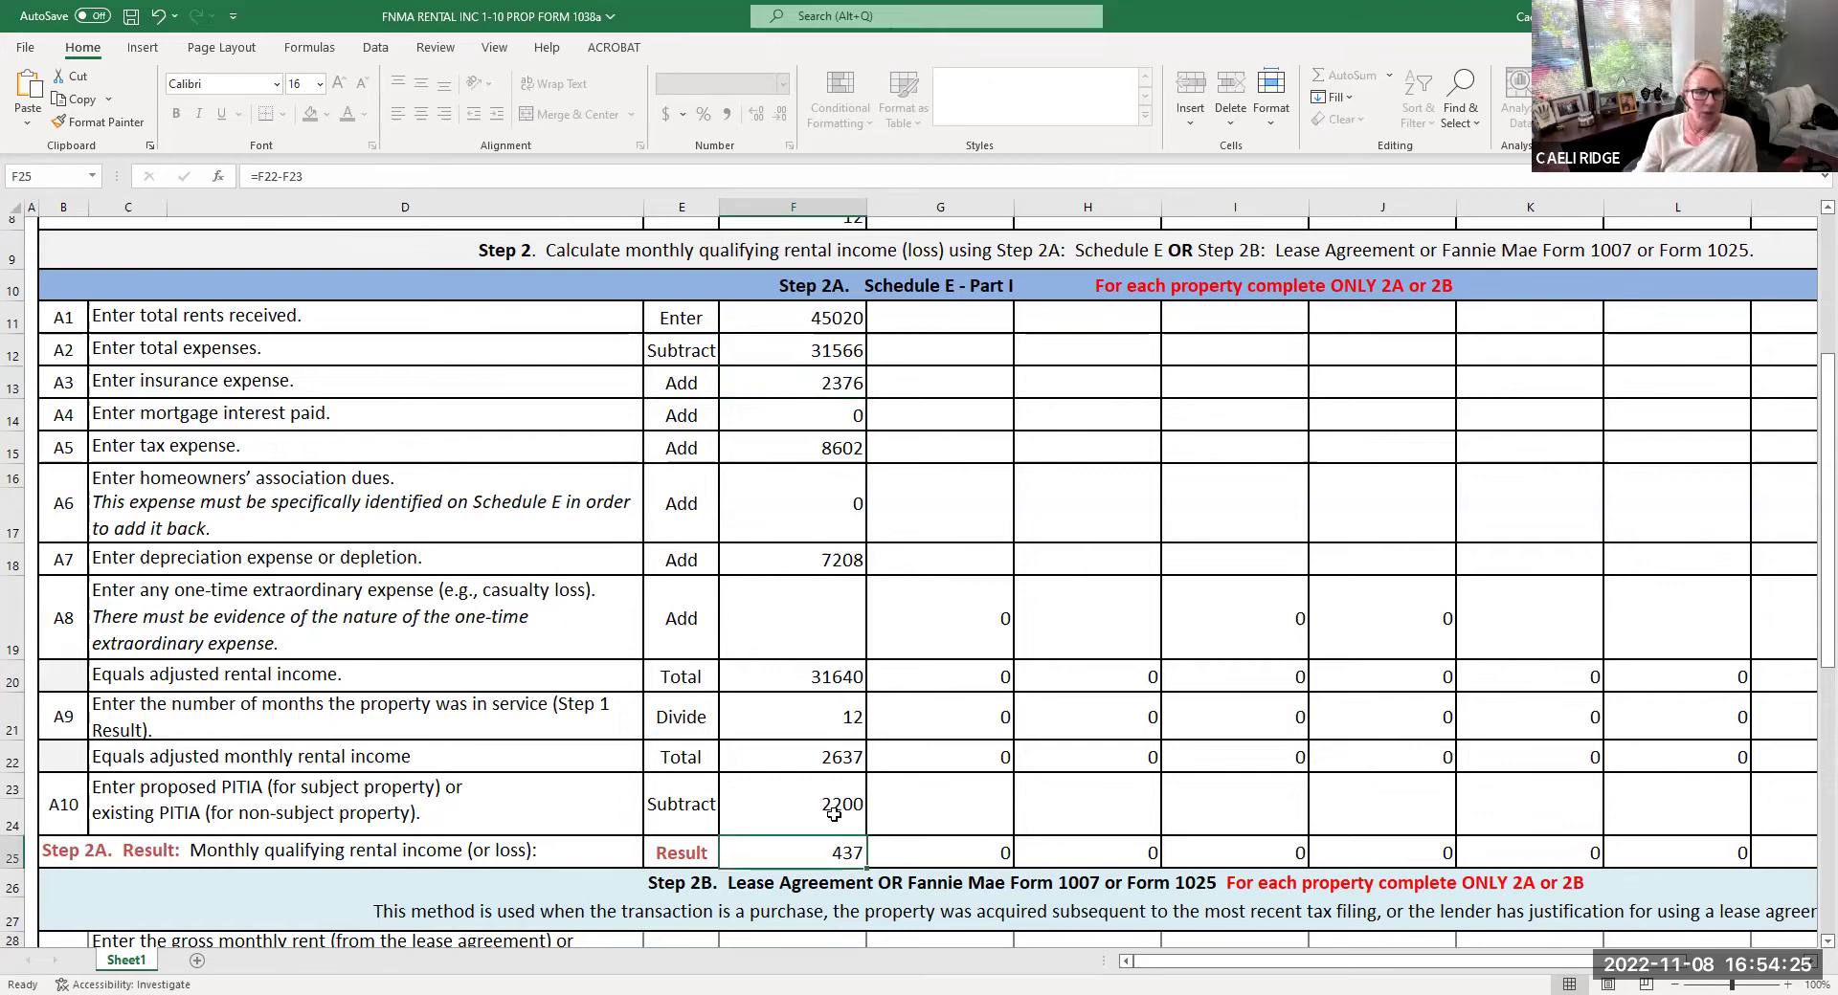
Step: Clear the first property's insurance expense to see its effect on the Step 2A result
left_click(828, 391)
key("BackSpace")
key("Return")
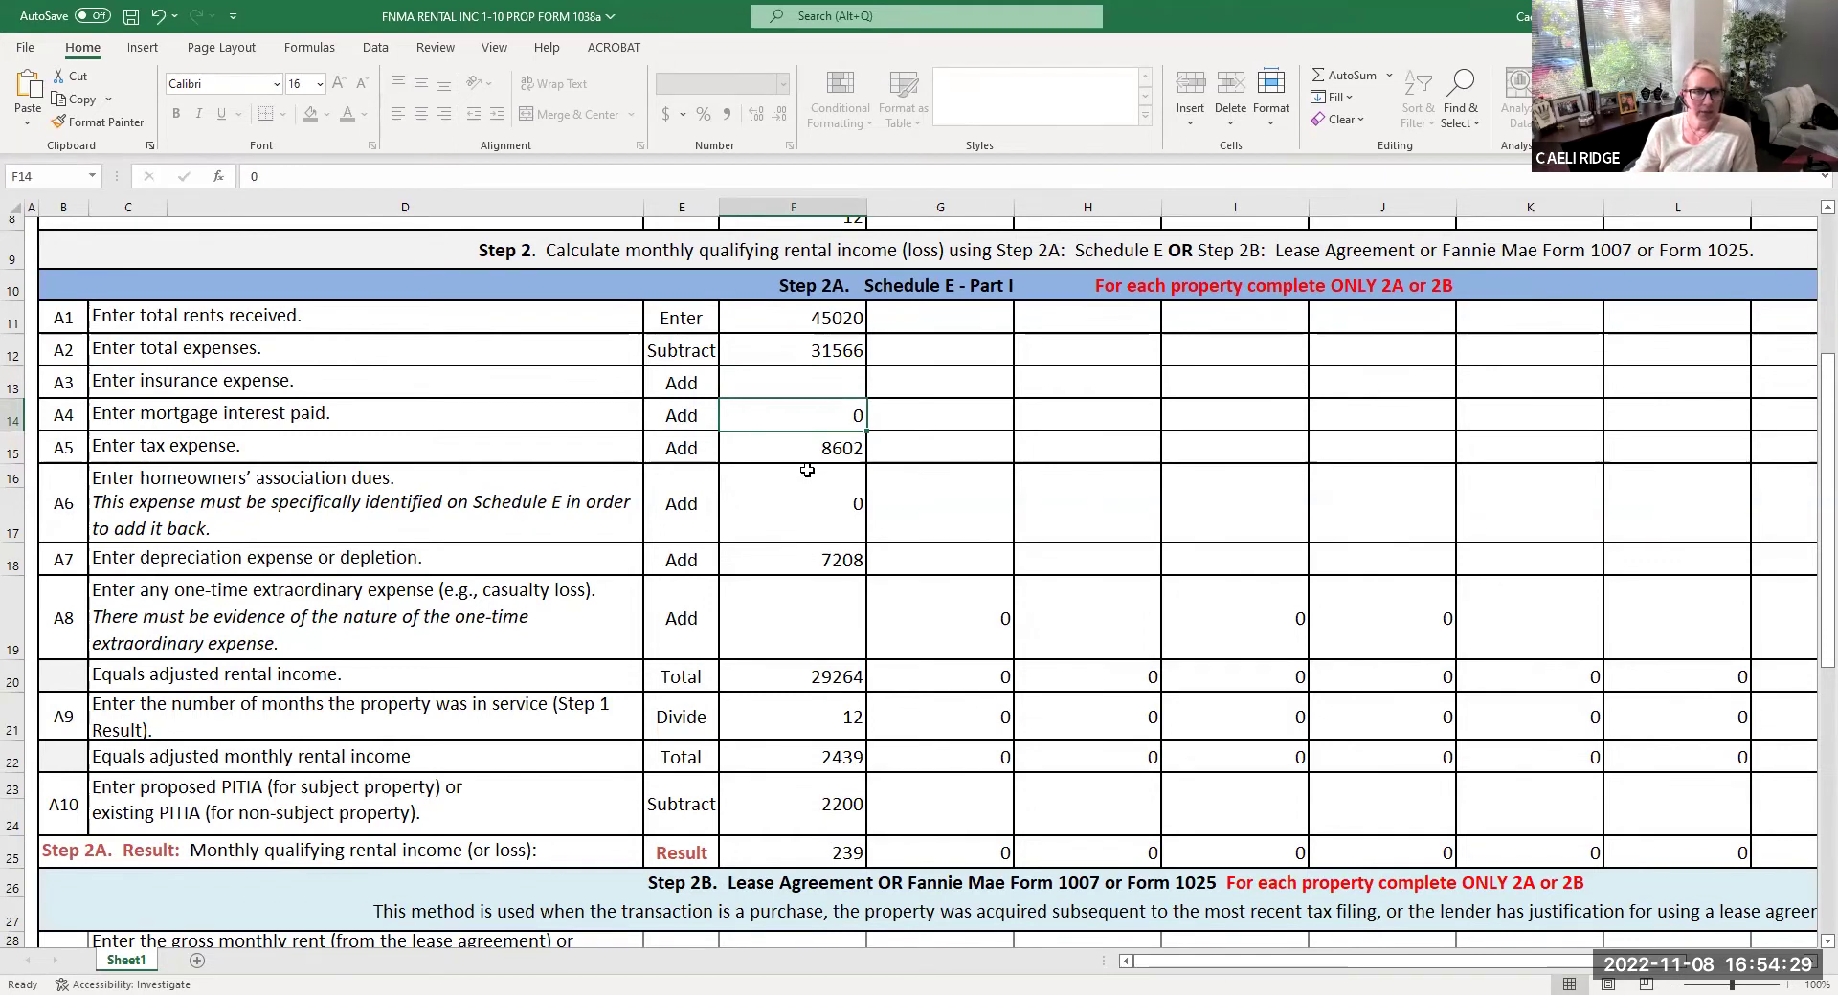
left_click(793, 381)
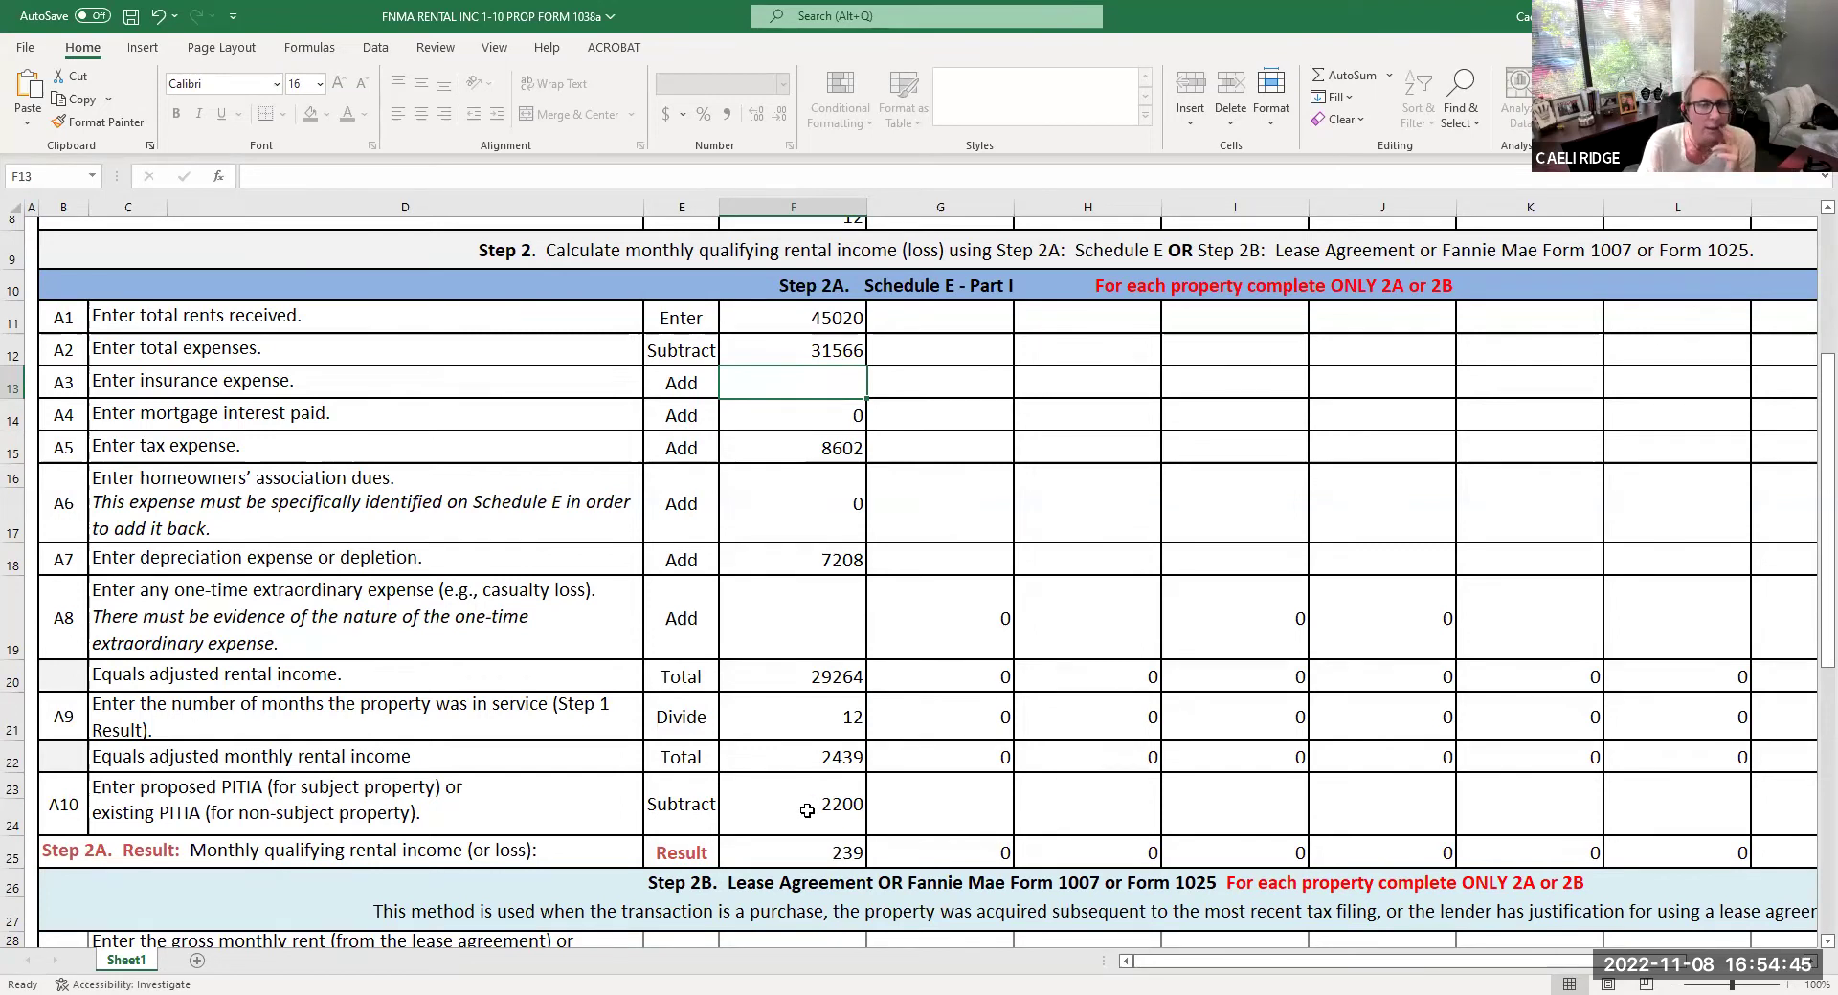
Step: Set the first property's total rents received to 2500 in Step 2A
left_click(815, 324)
scroll(816, 337, "up", 1)
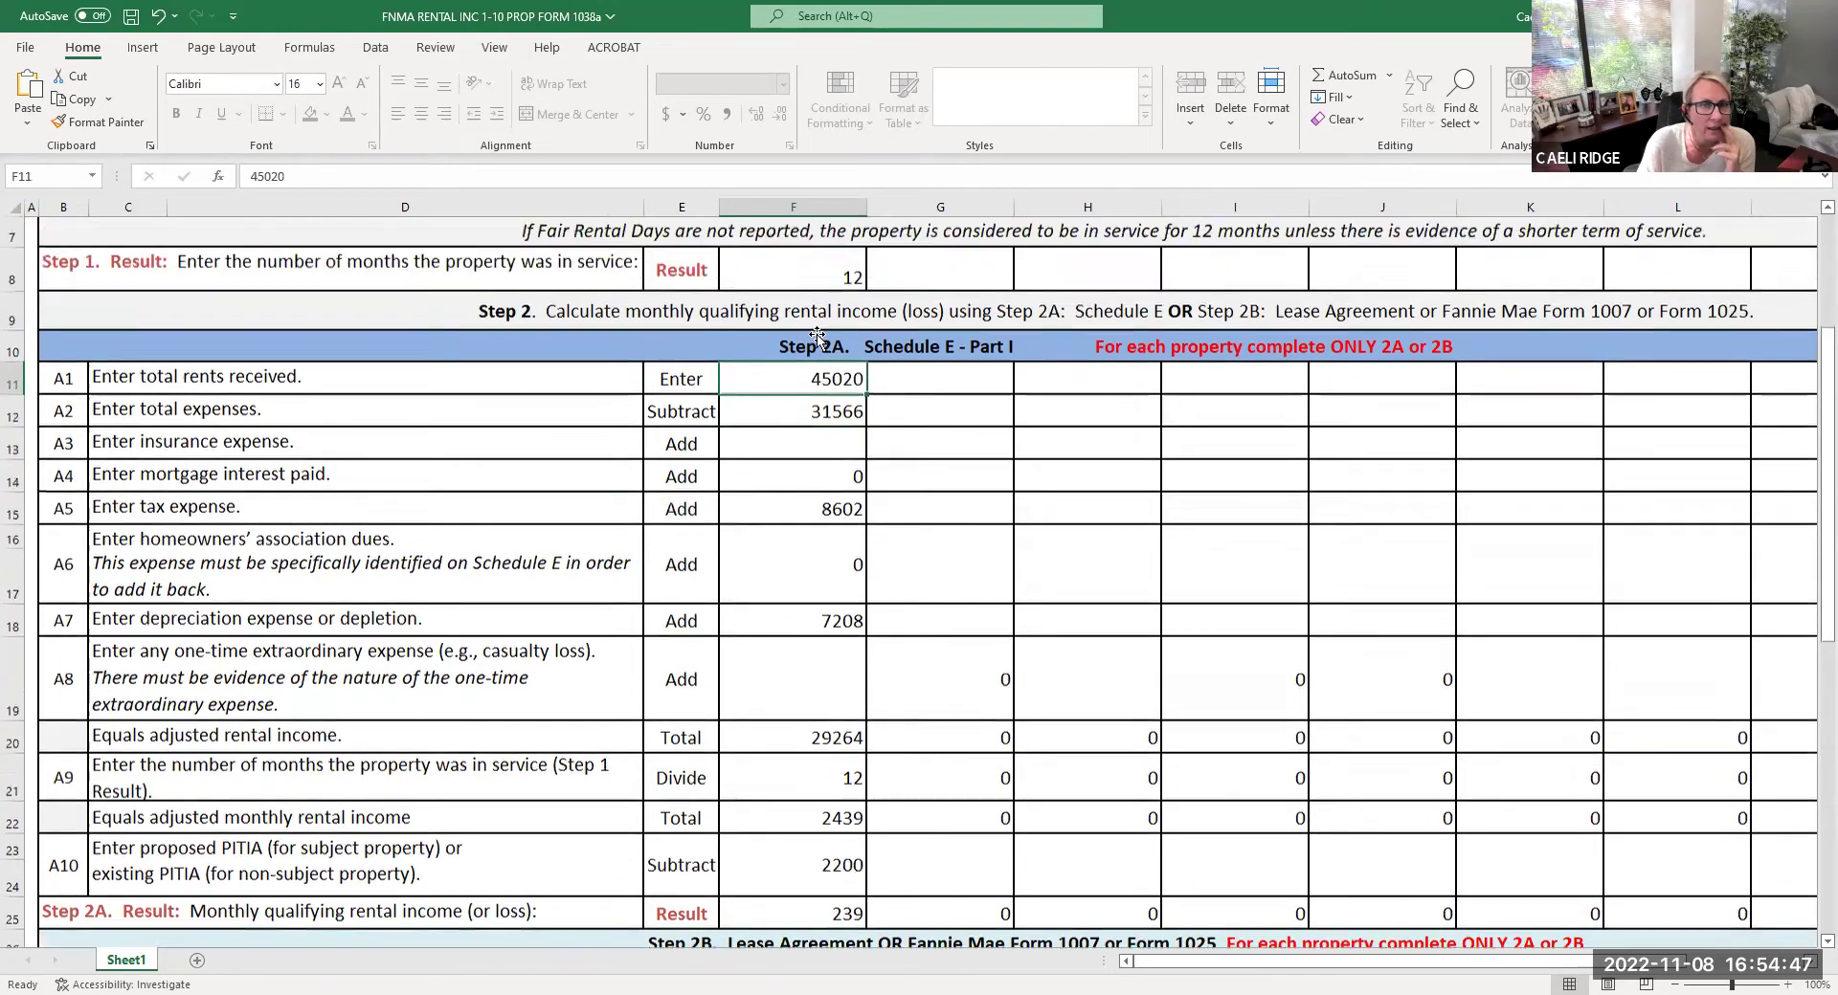
scroll(816, 337, "up", 2)
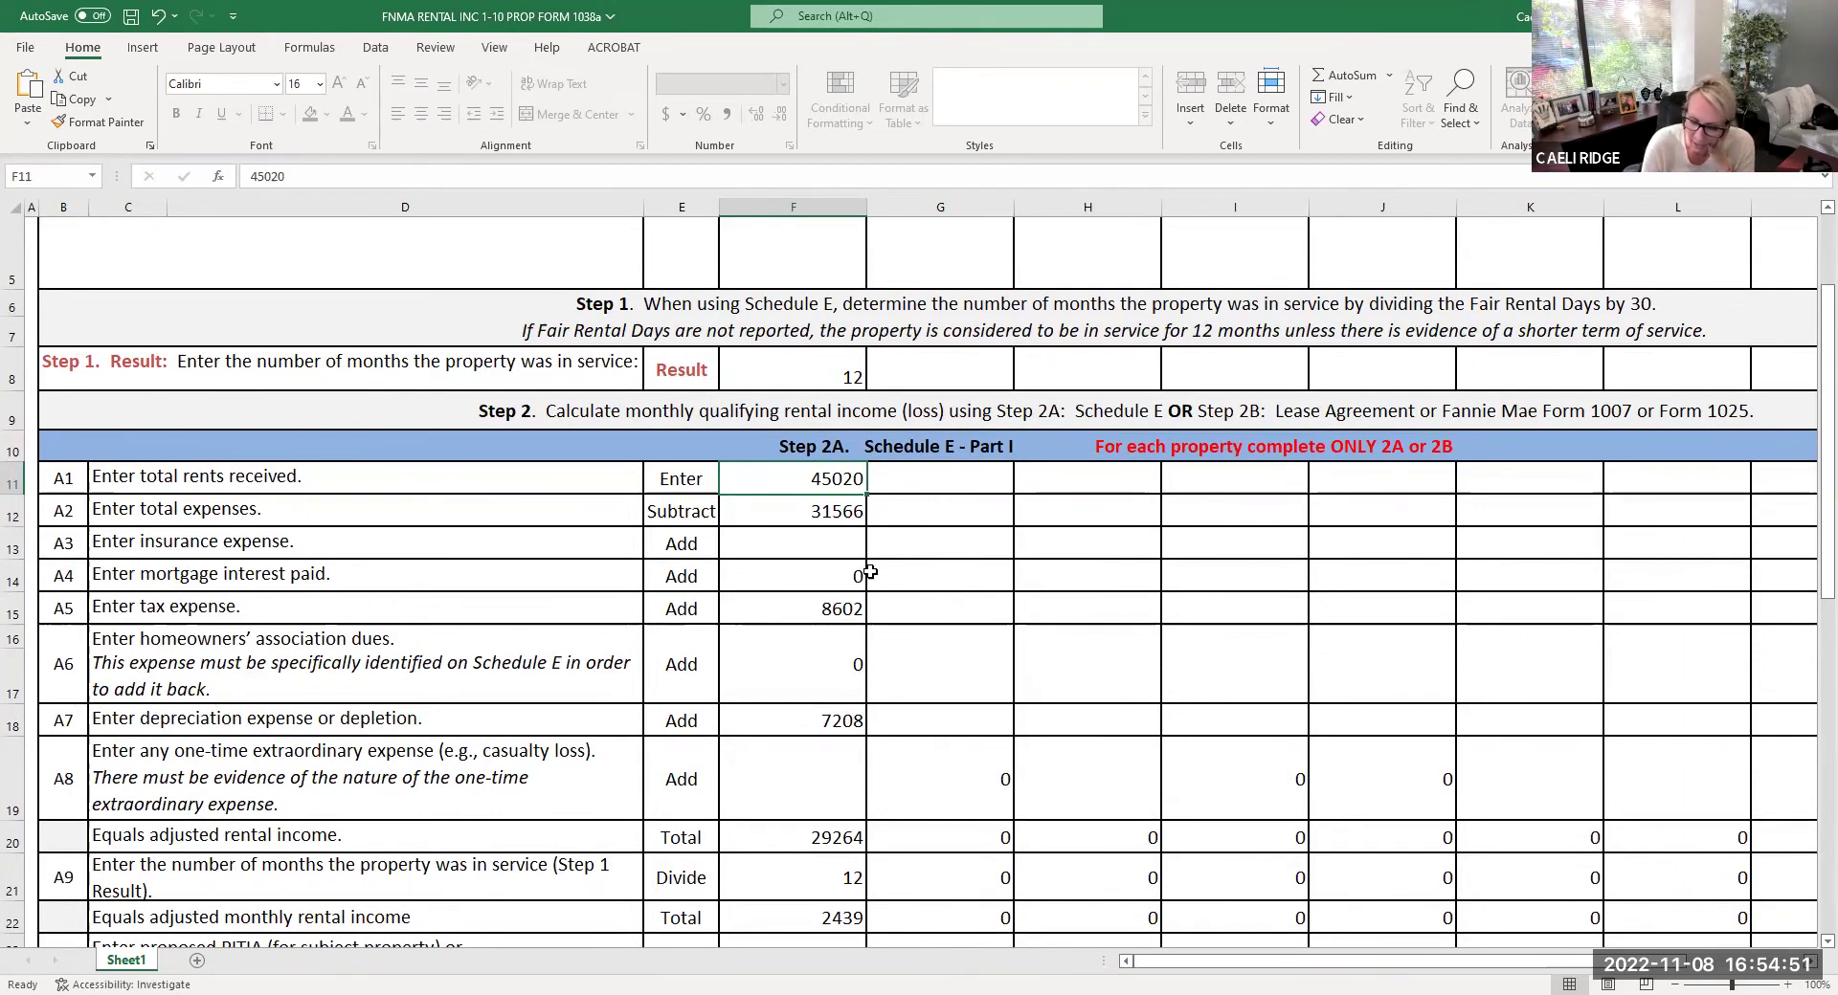
type("2500")
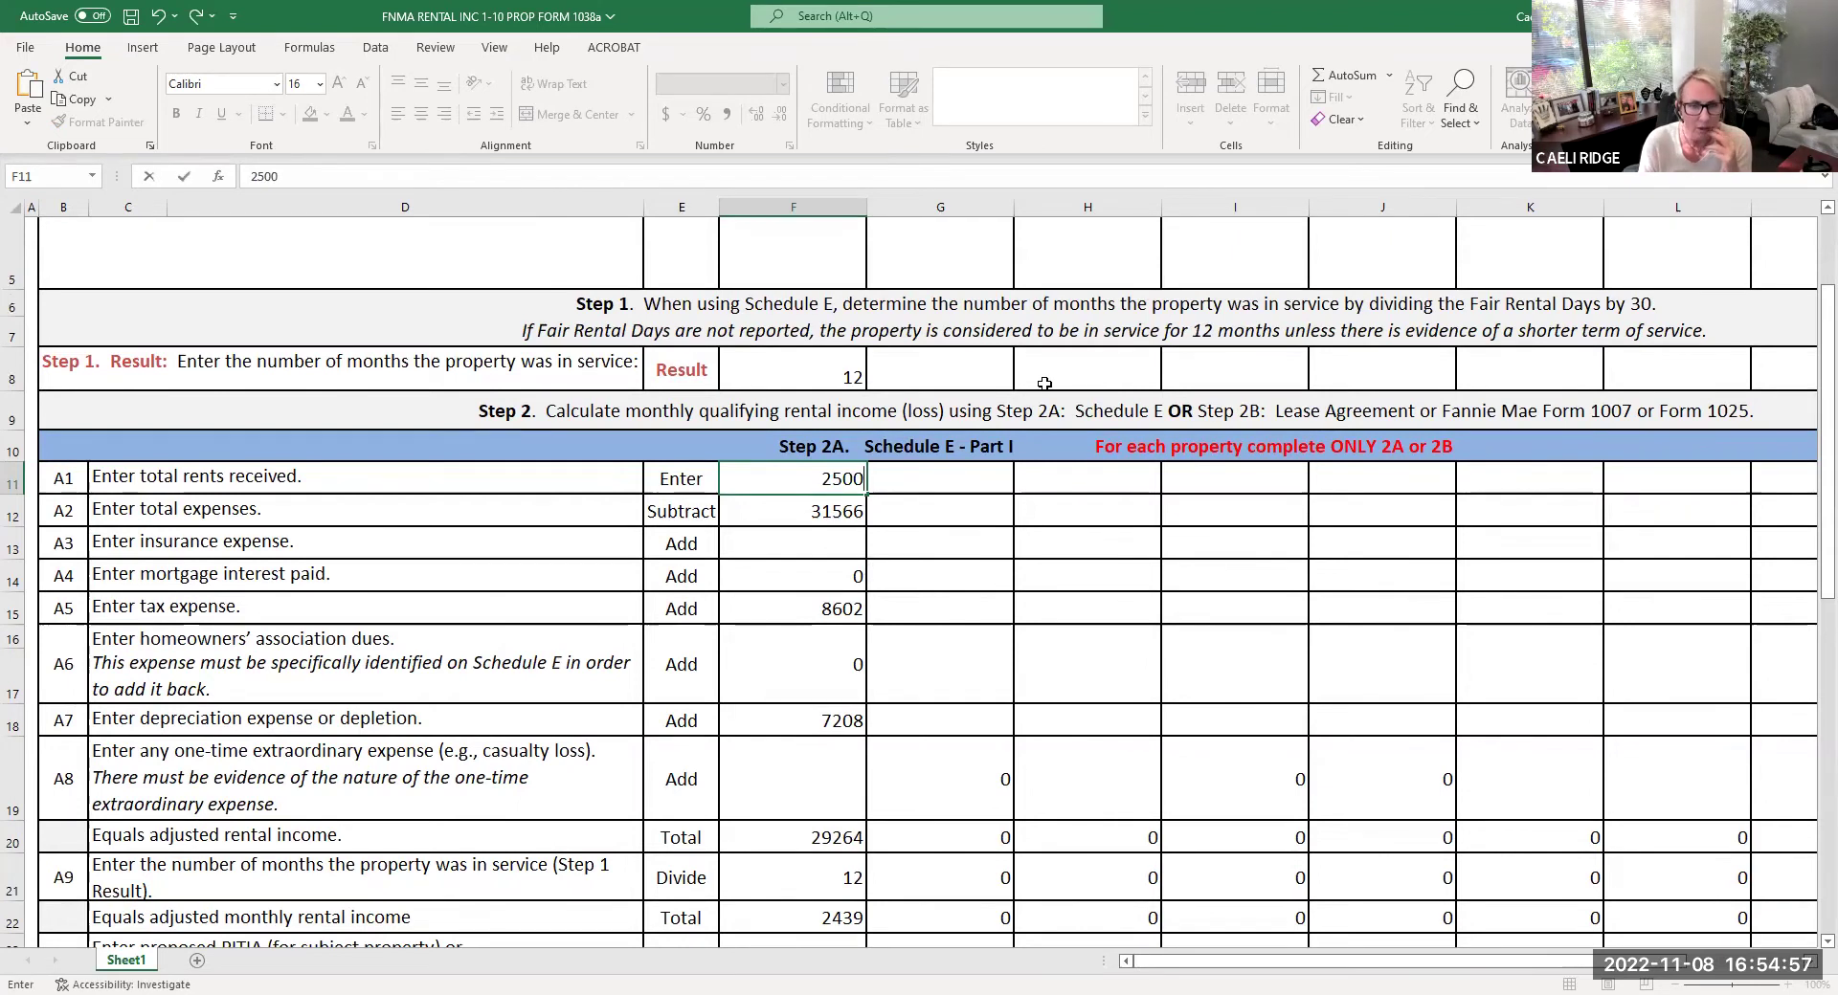
key("Return")
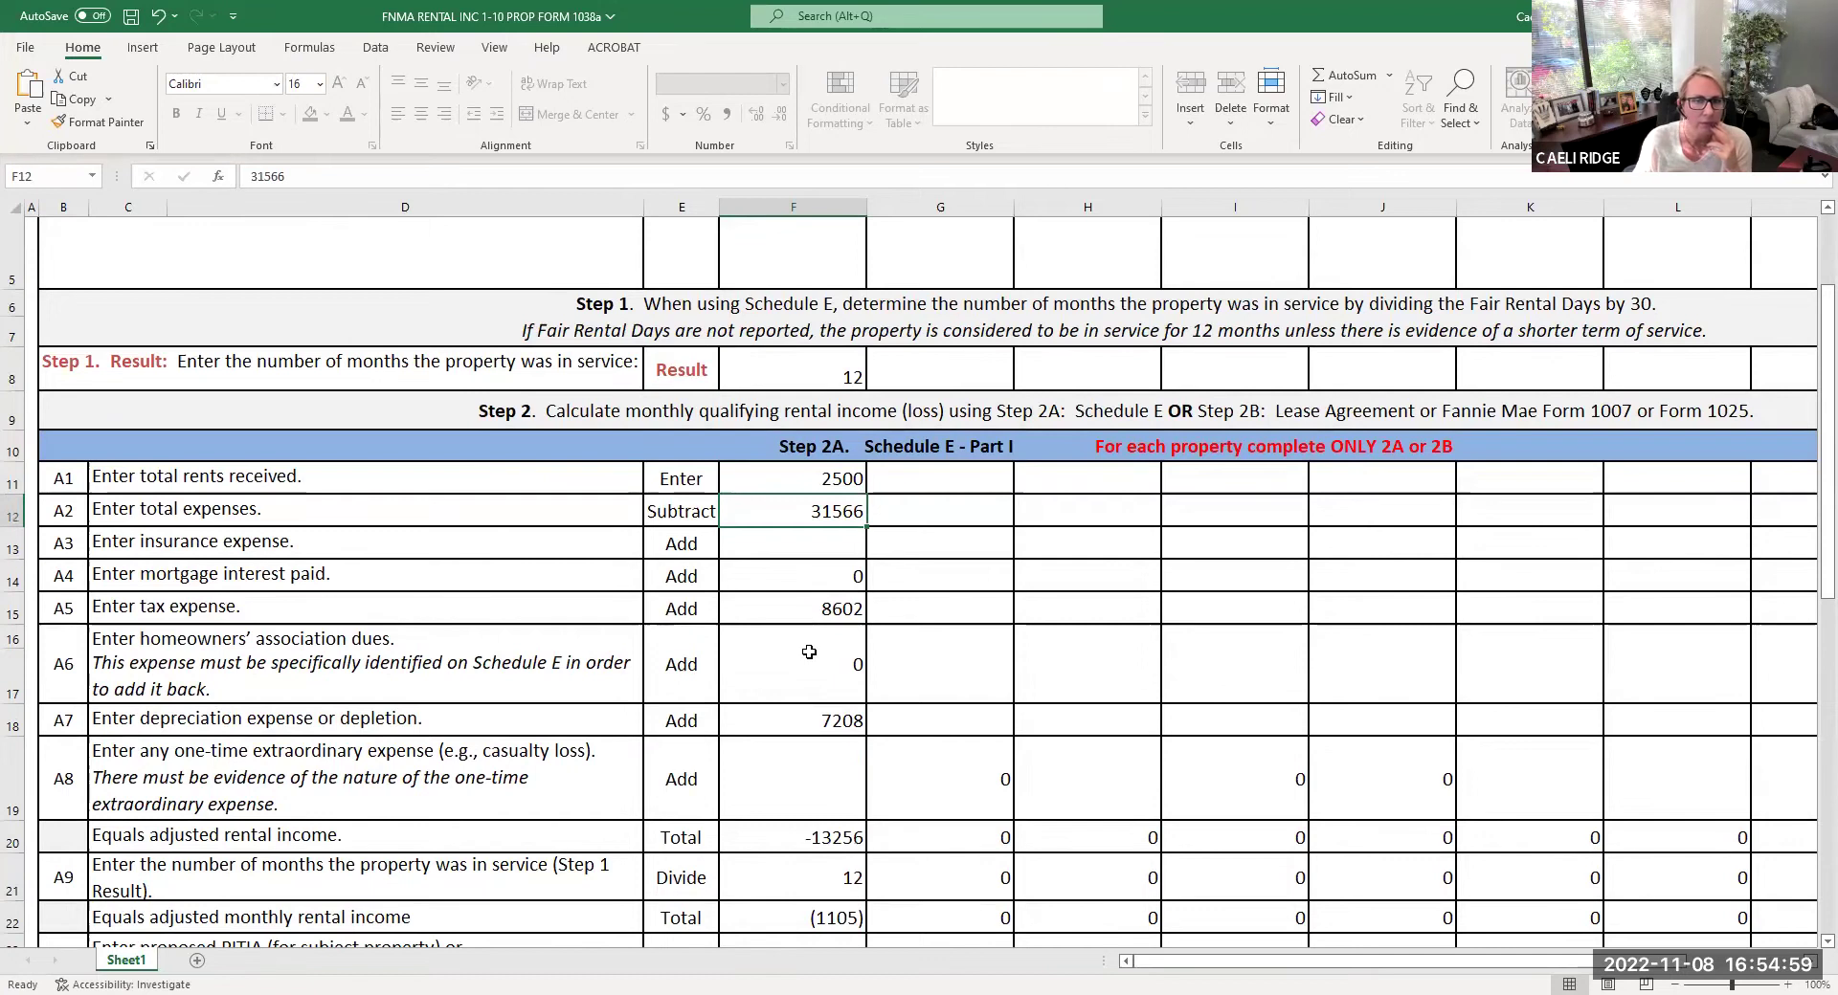
Step: Set the first property's insurance expense to 850 and its tax expense to 1900
left_click(804, 616)
left_click(813, 550)
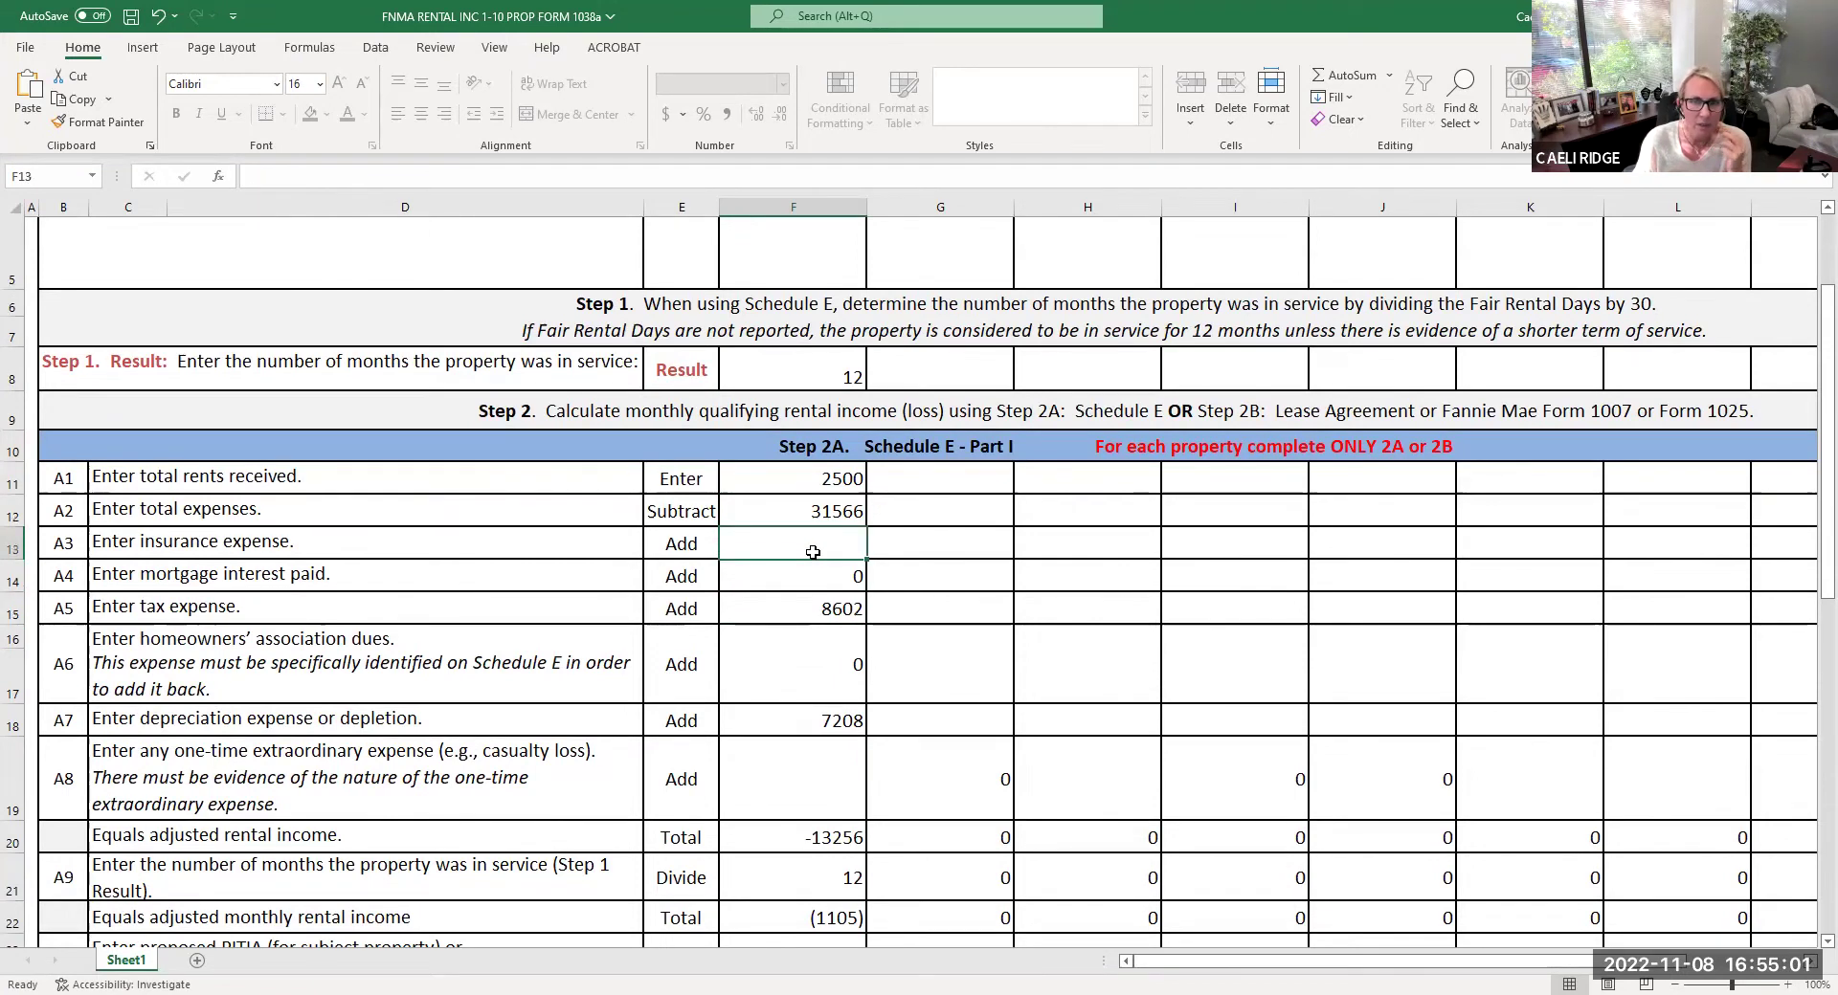
type("850")
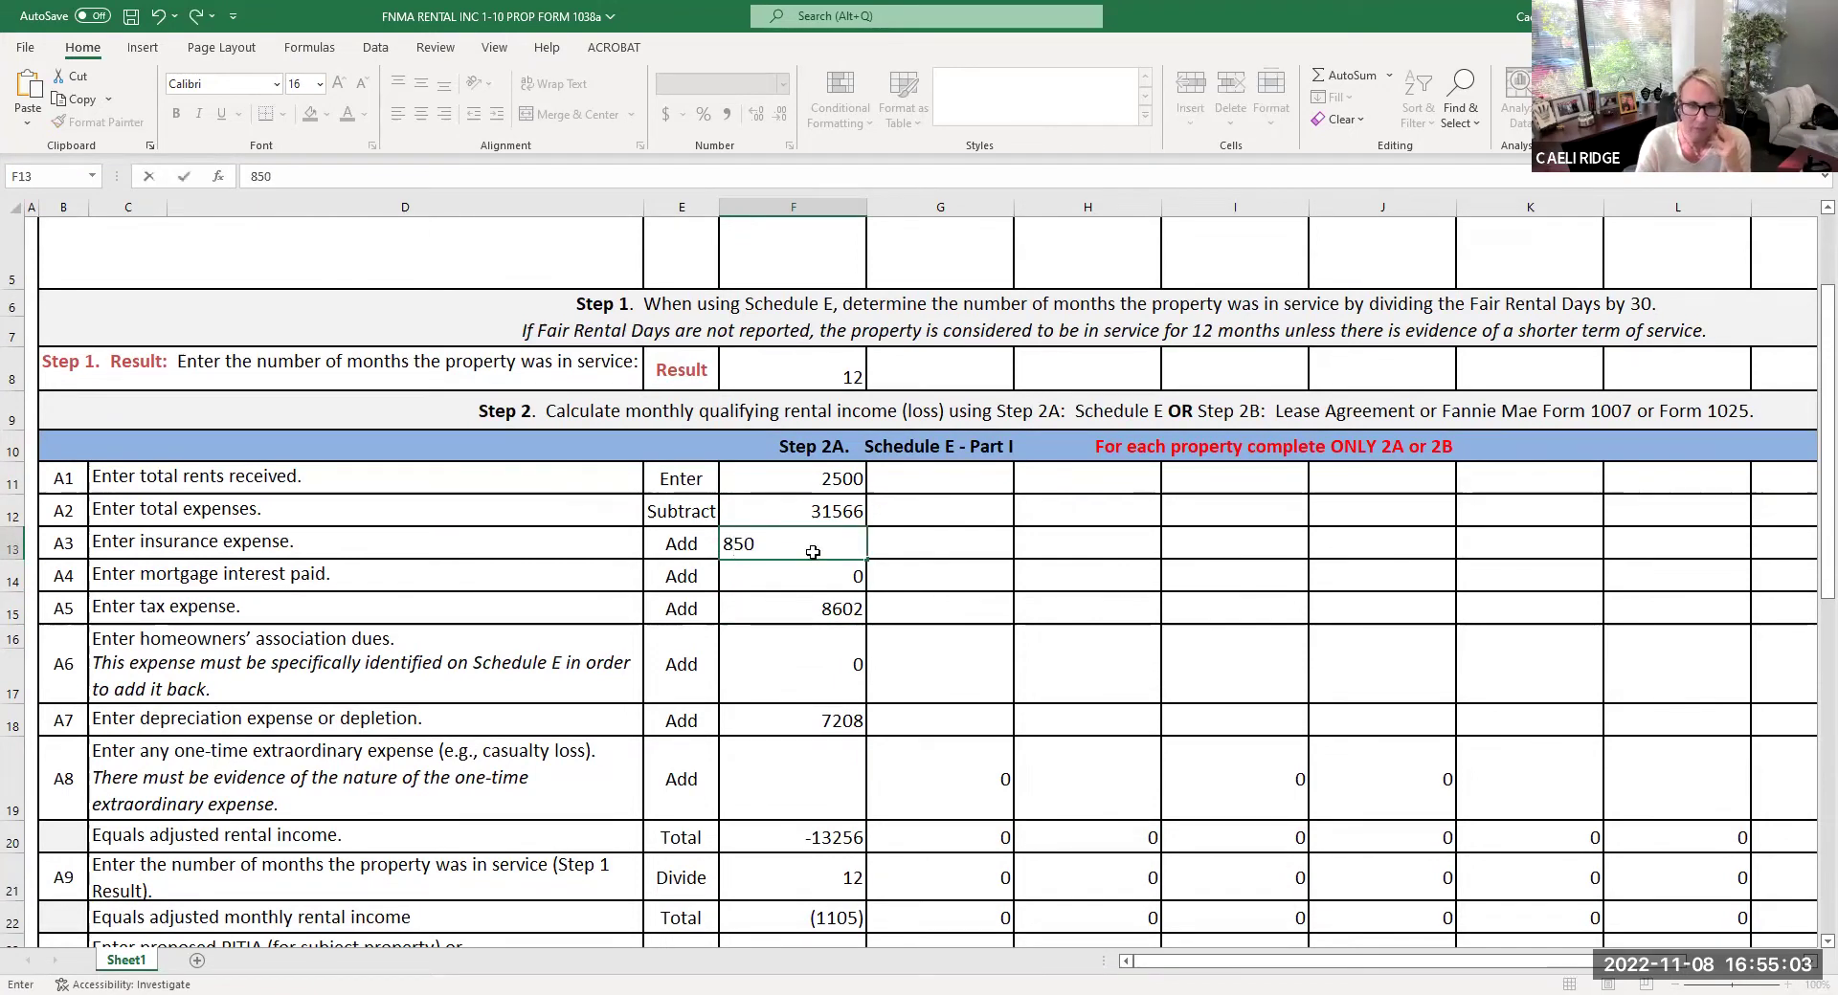
key("Return")
left_click(815, 606)
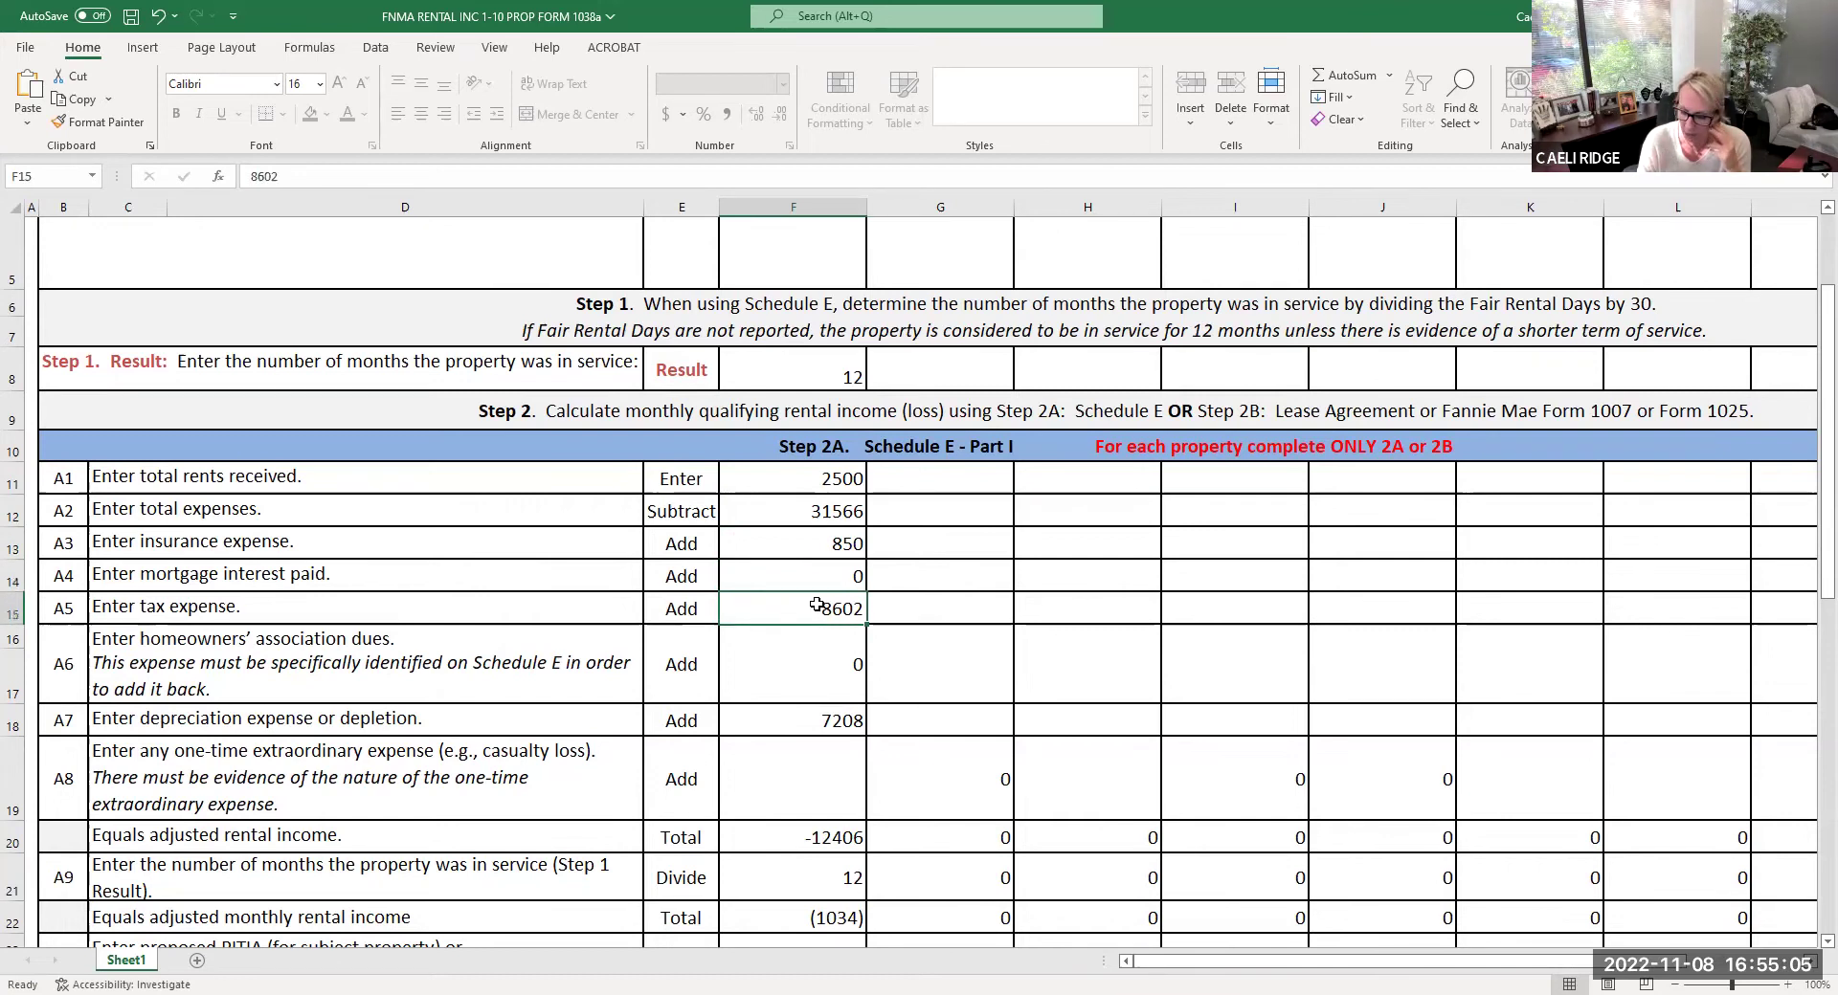
type("1900")
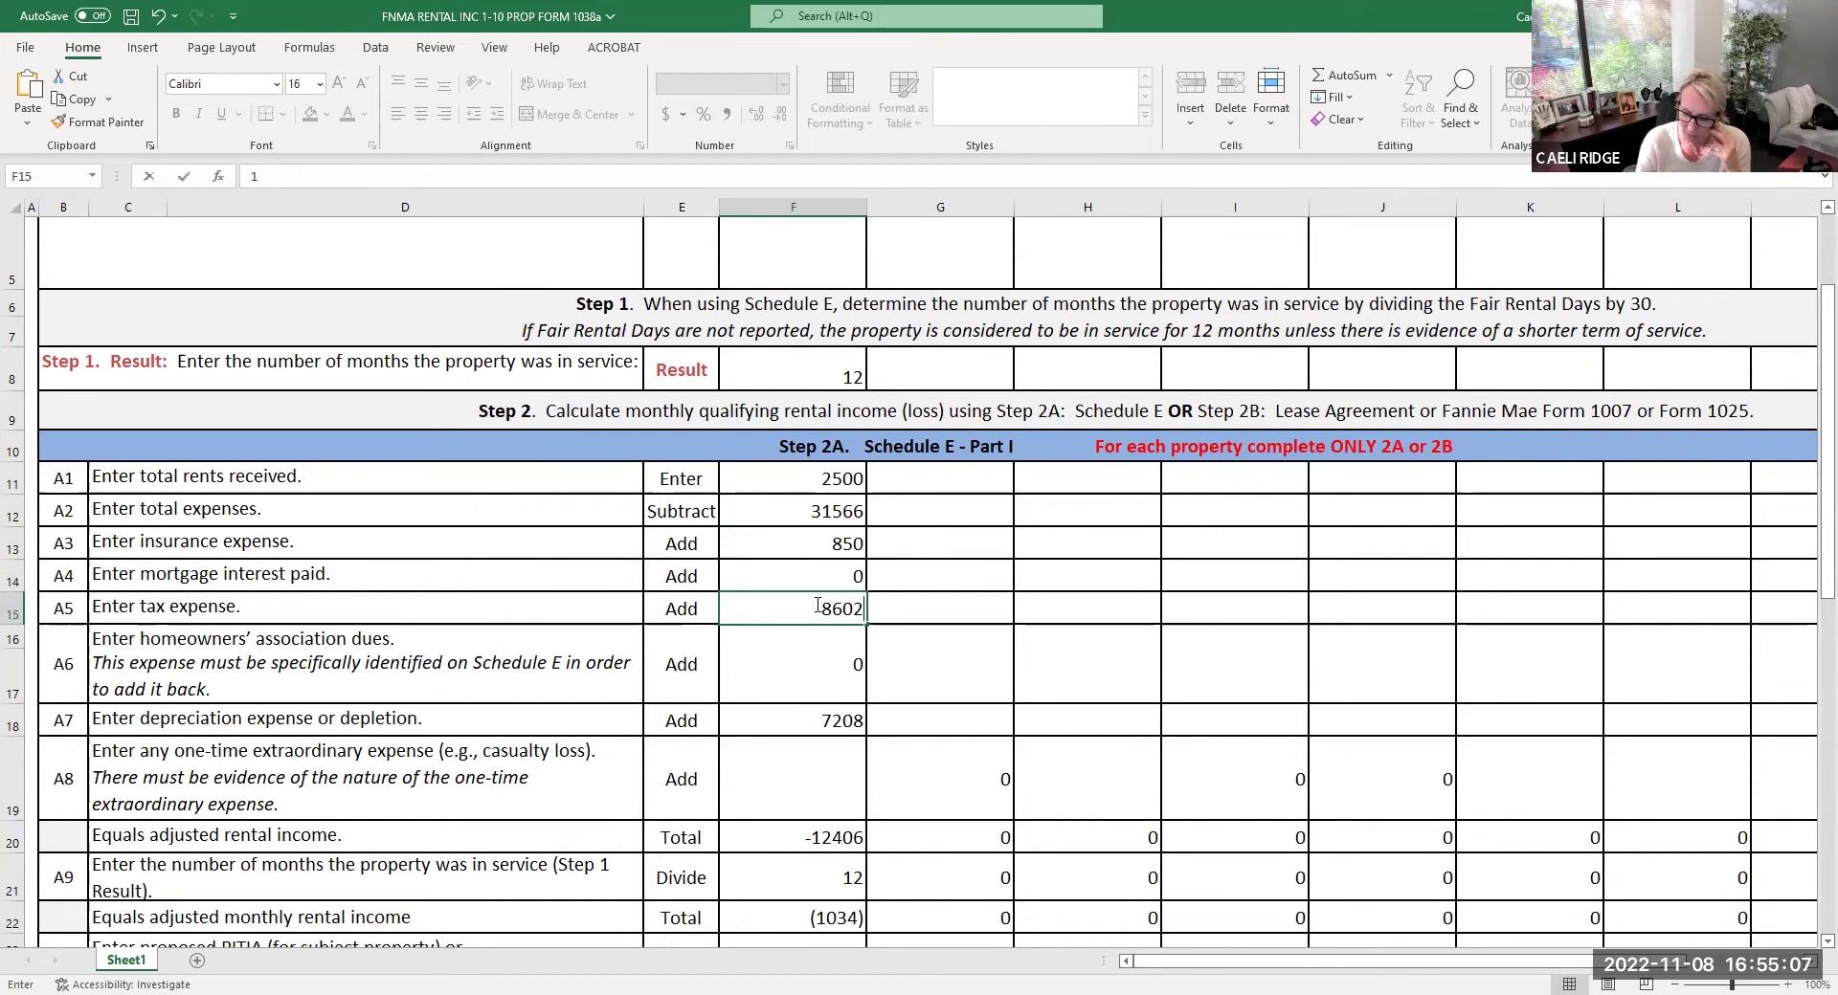
key("Return")
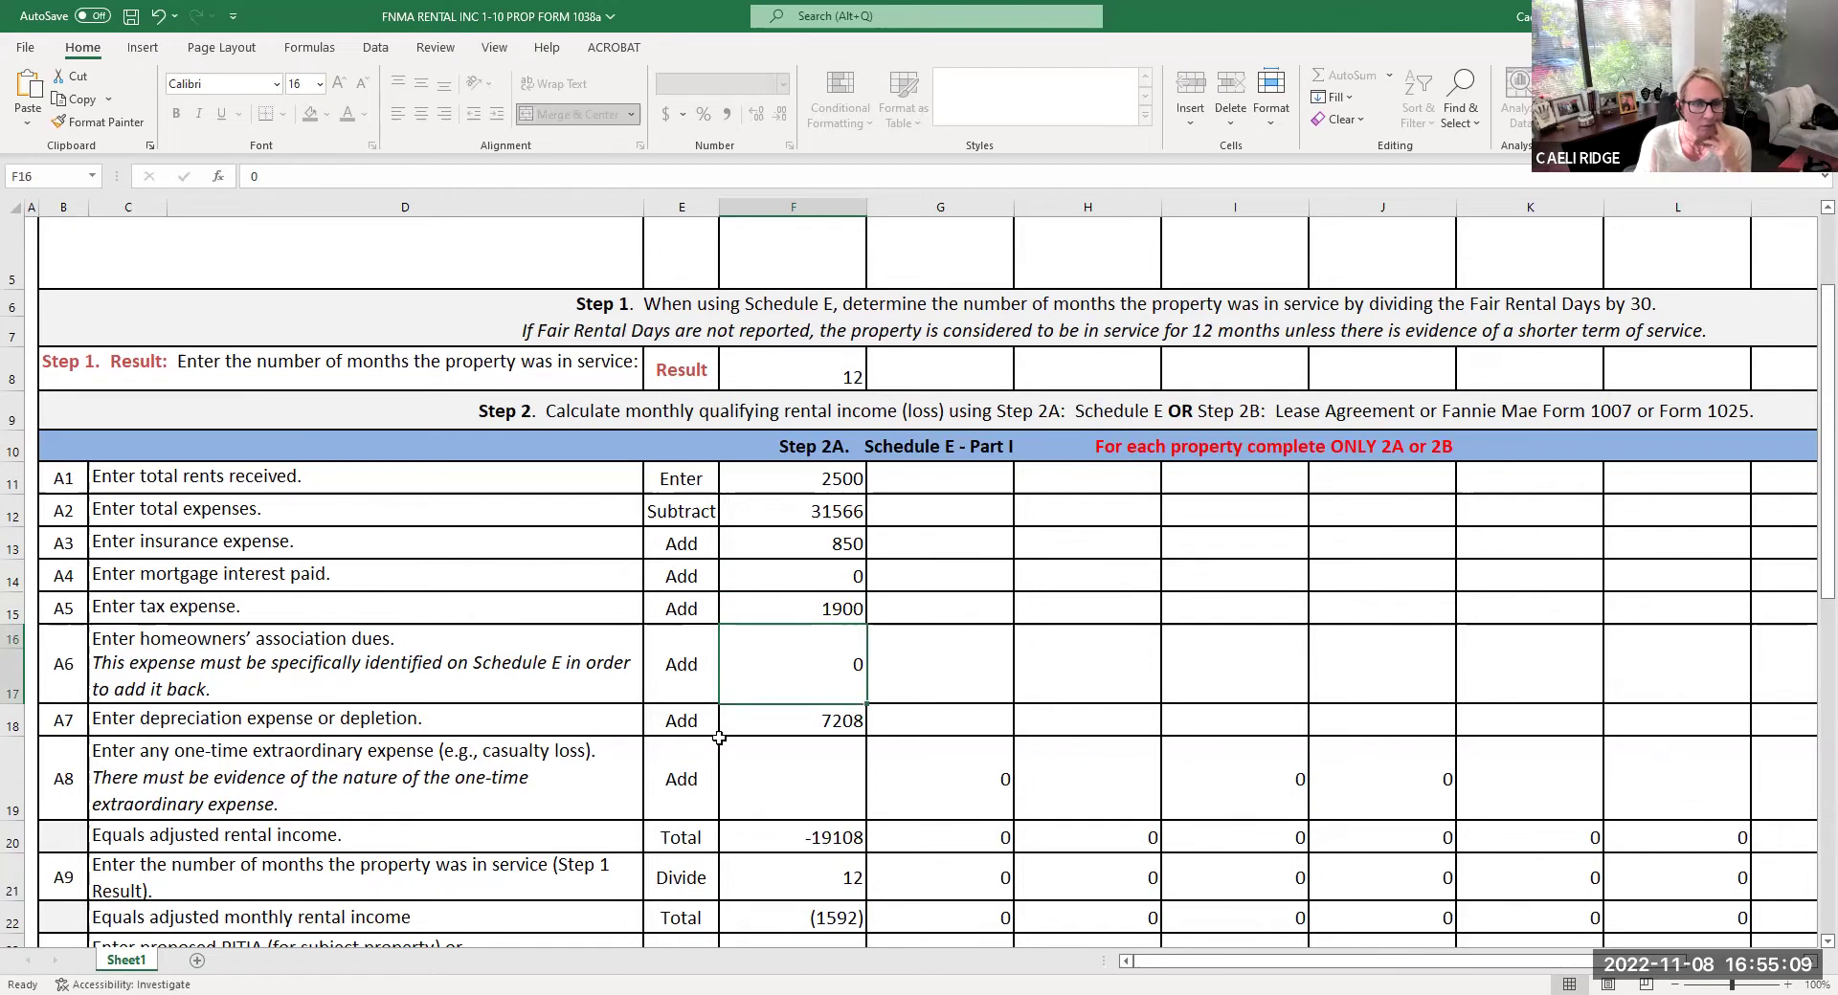
Step: Set the first property's depreciation expense to 3400
left_click(782, 721)
type("3400")
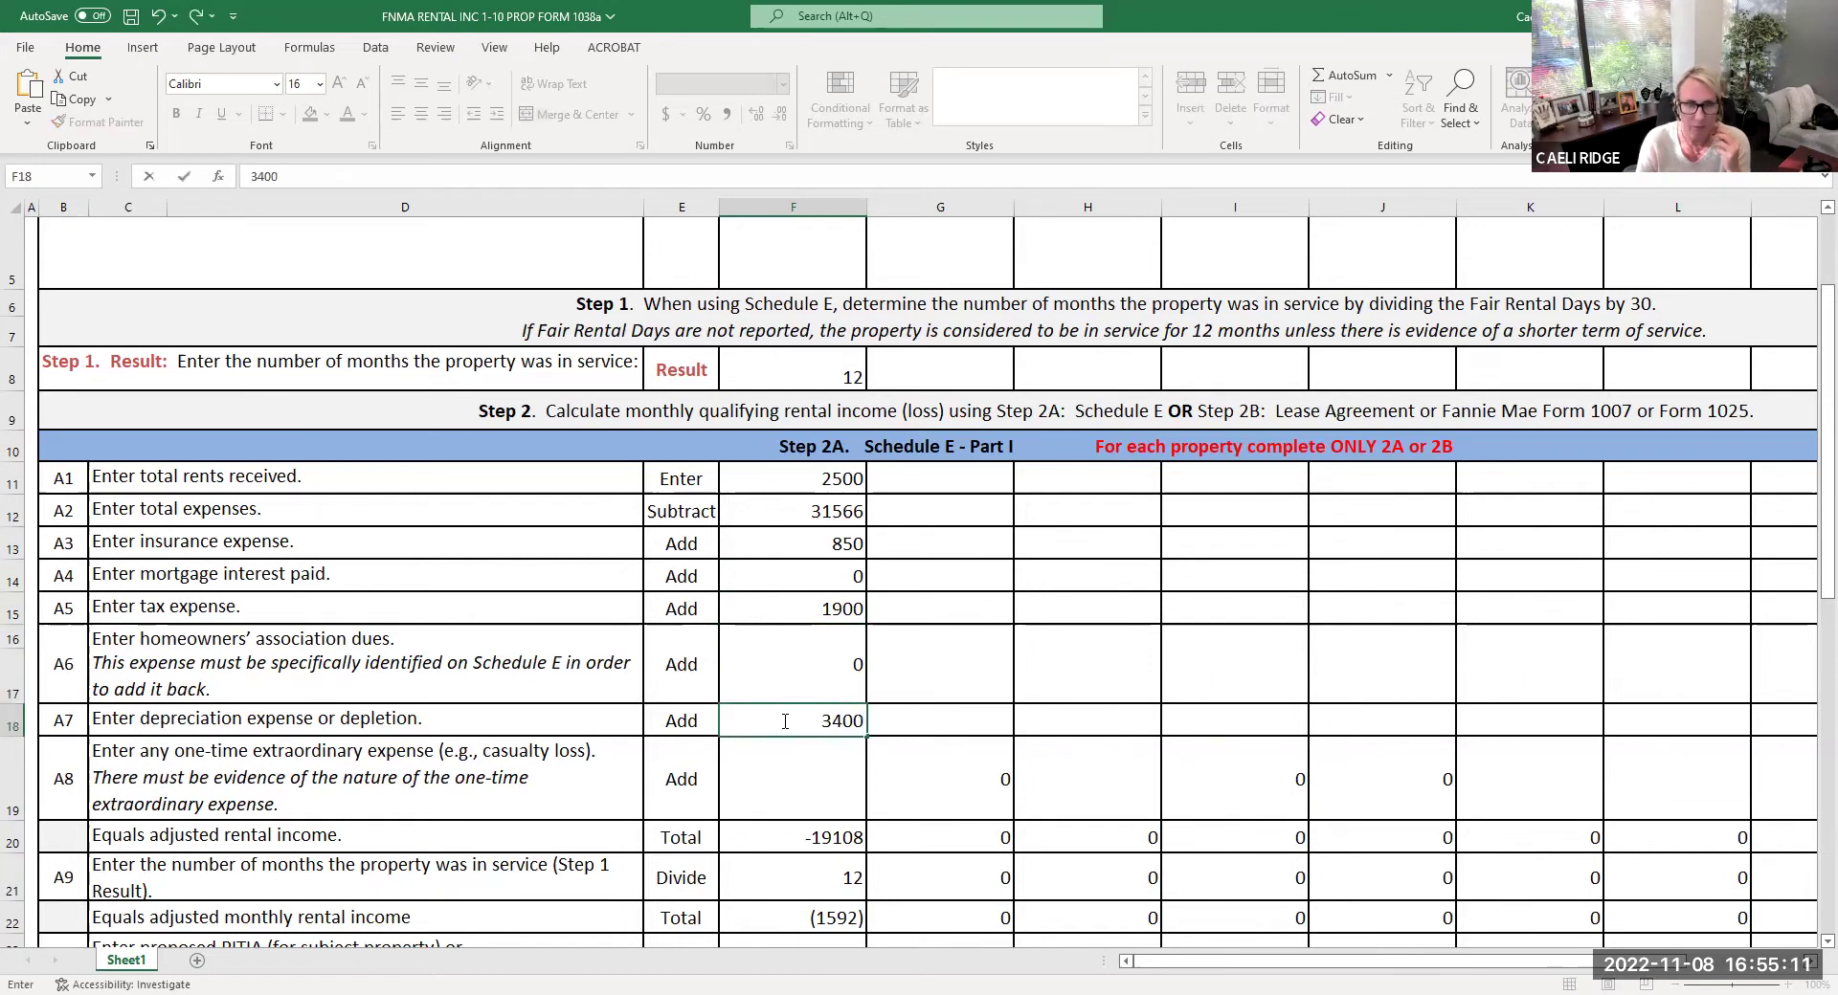
key("Return")
Step: Review the first property's PITIA, months in service and Step 2A monthly qualifying rental income result
scroll(782, 722, "down", 2)
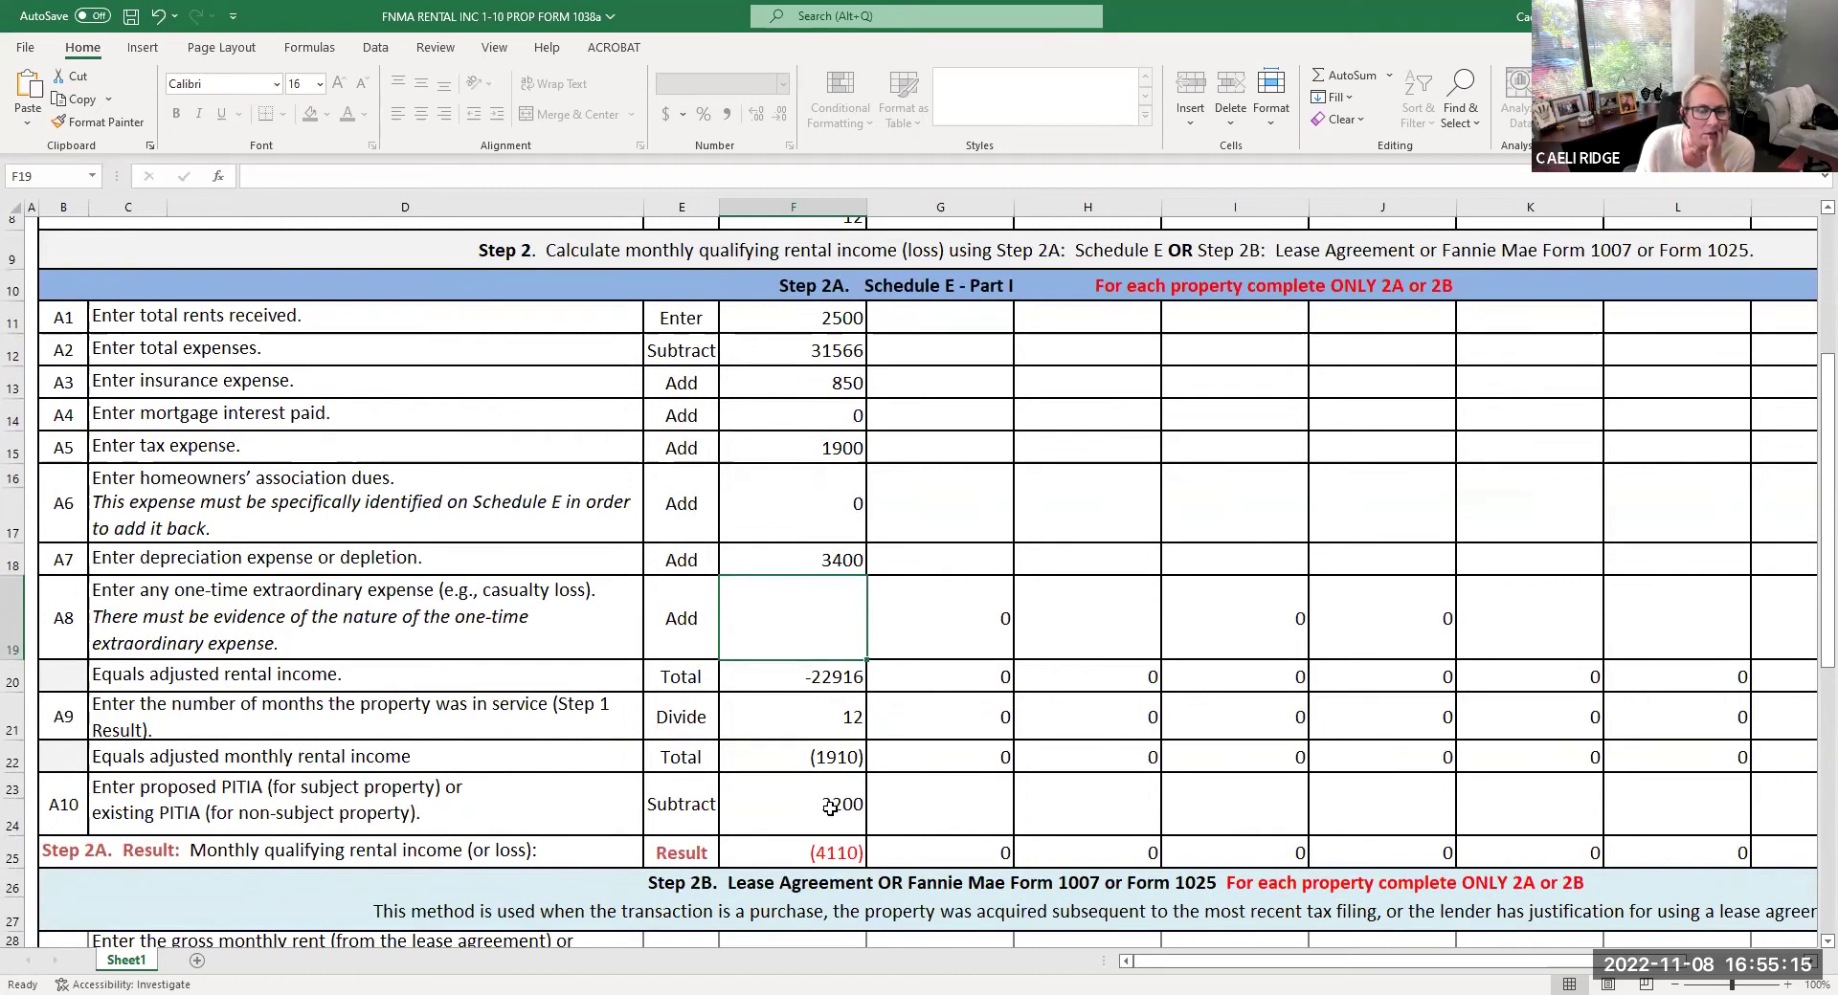
left_click(827, 804)
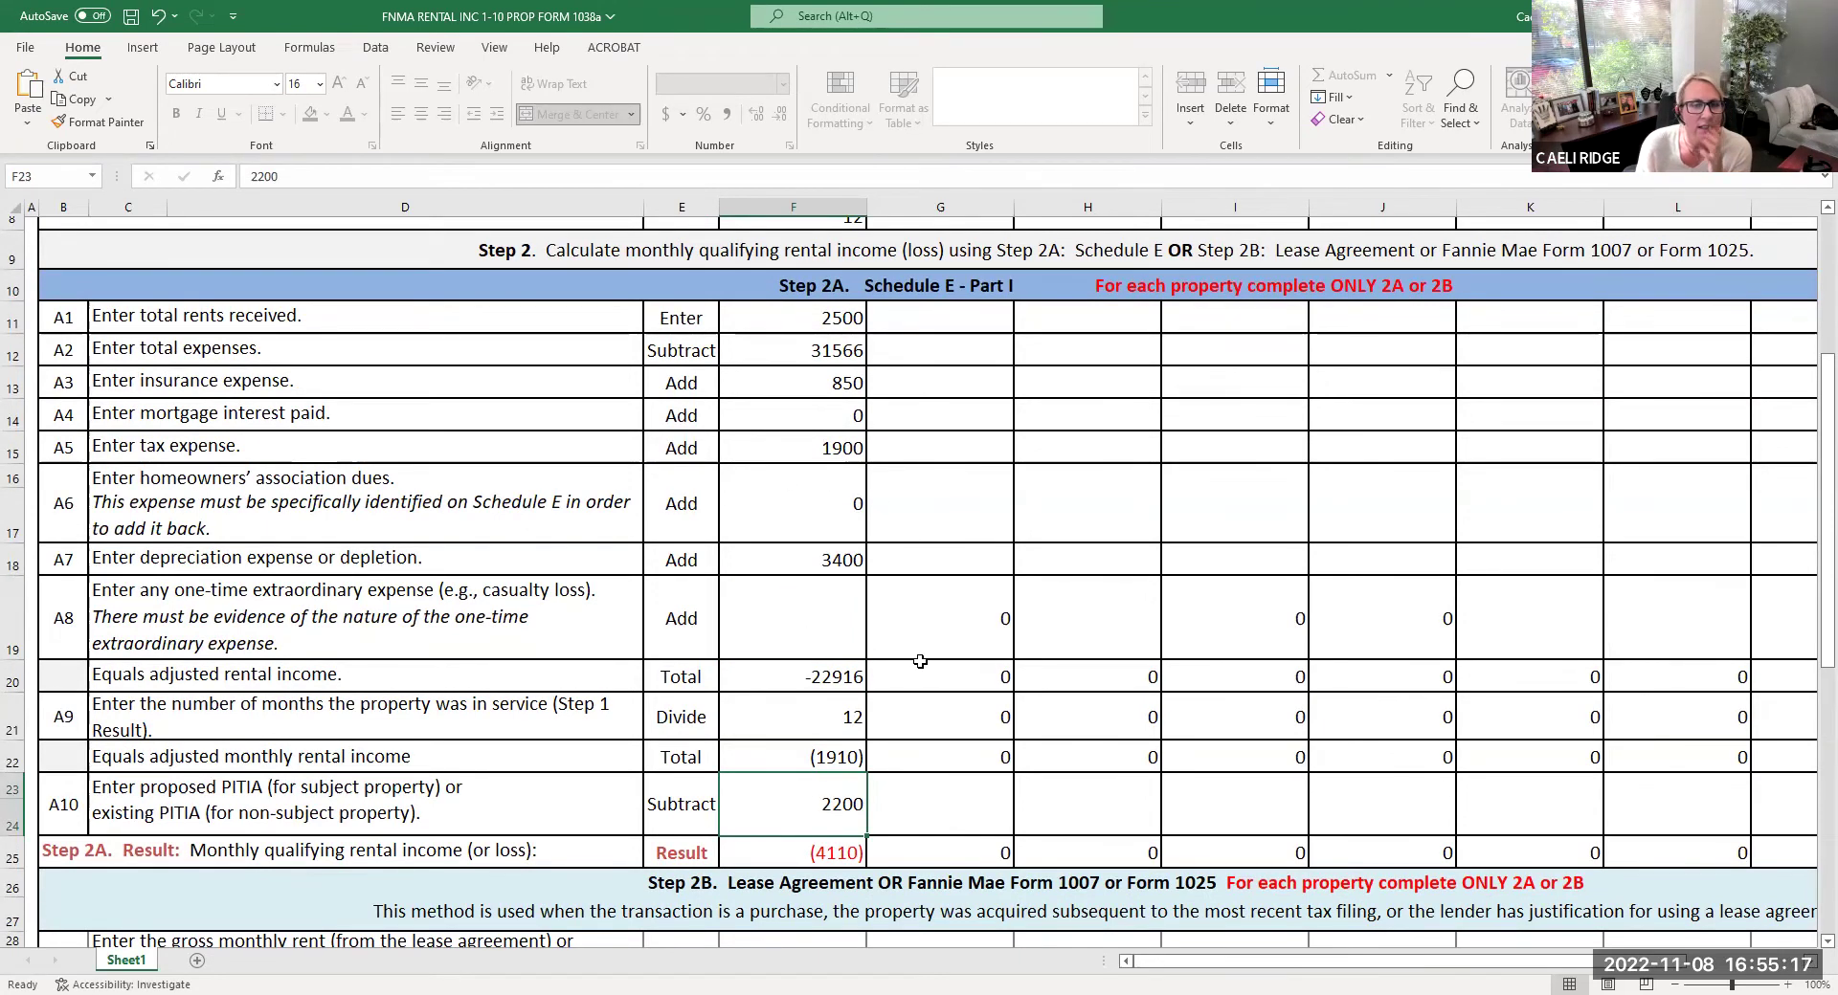
scroll(830, 373, "up", 1)
left_click(830, 373)
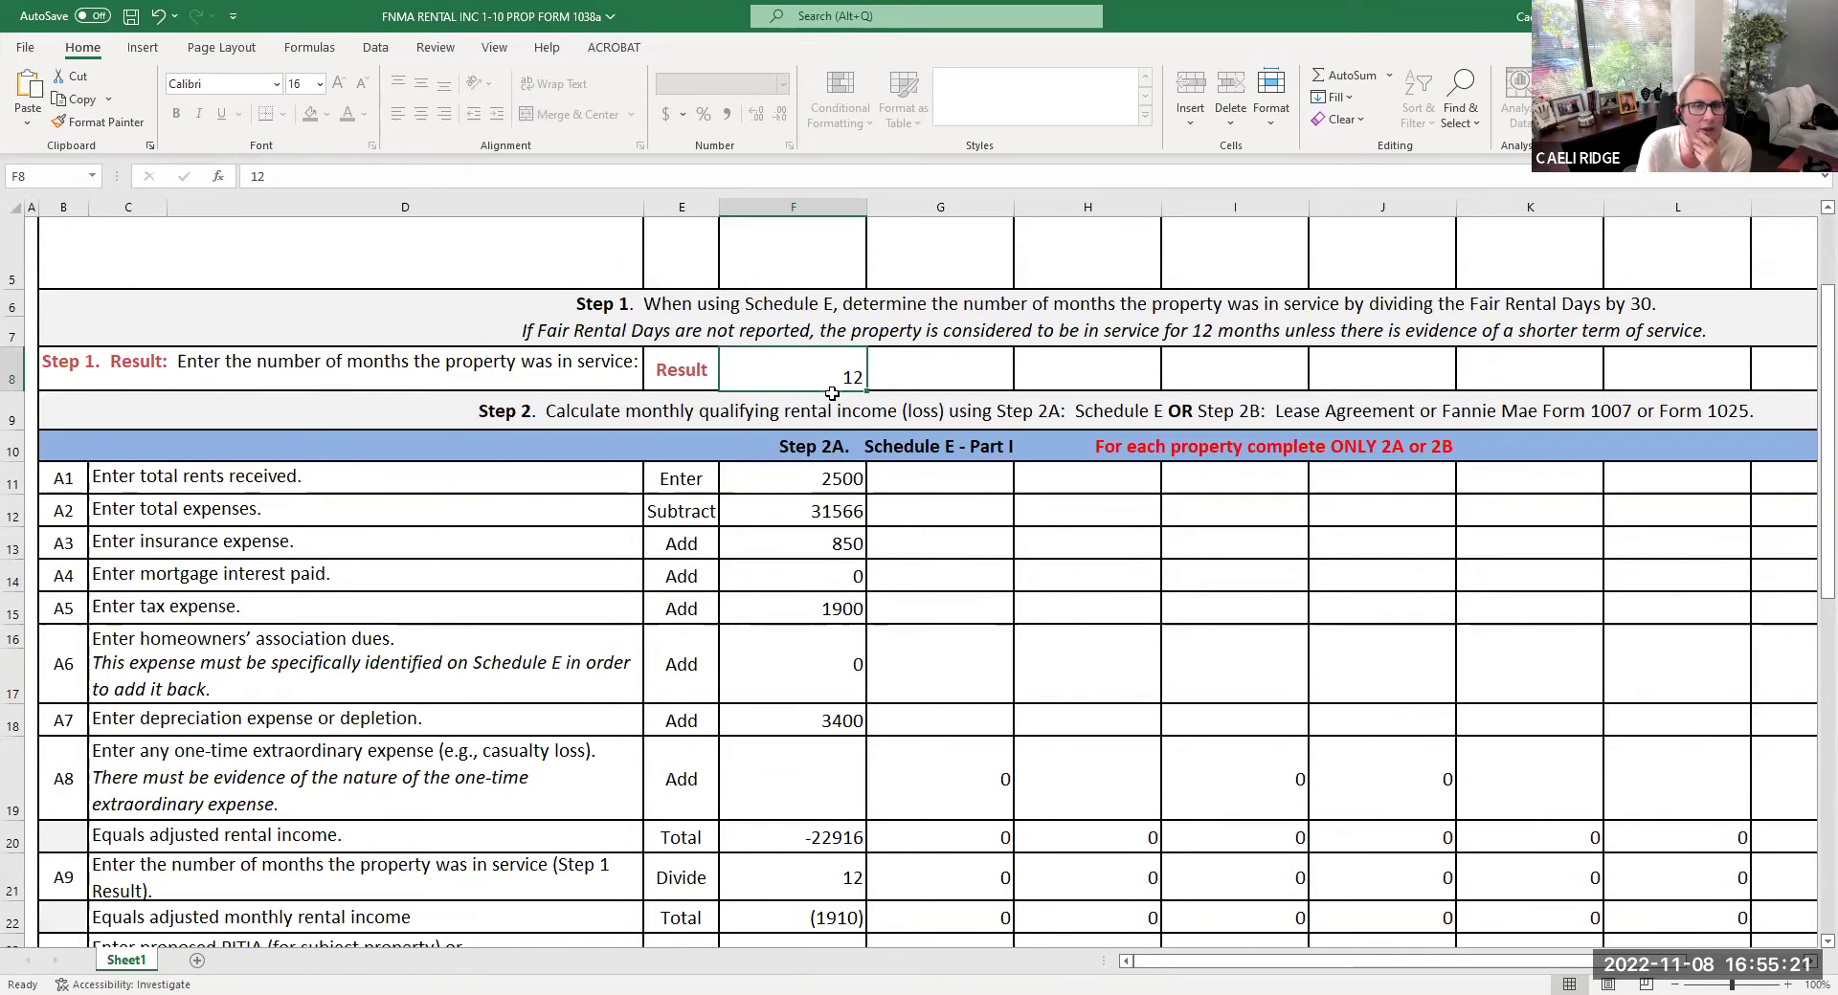
scroll(835, 374, "down", 1)
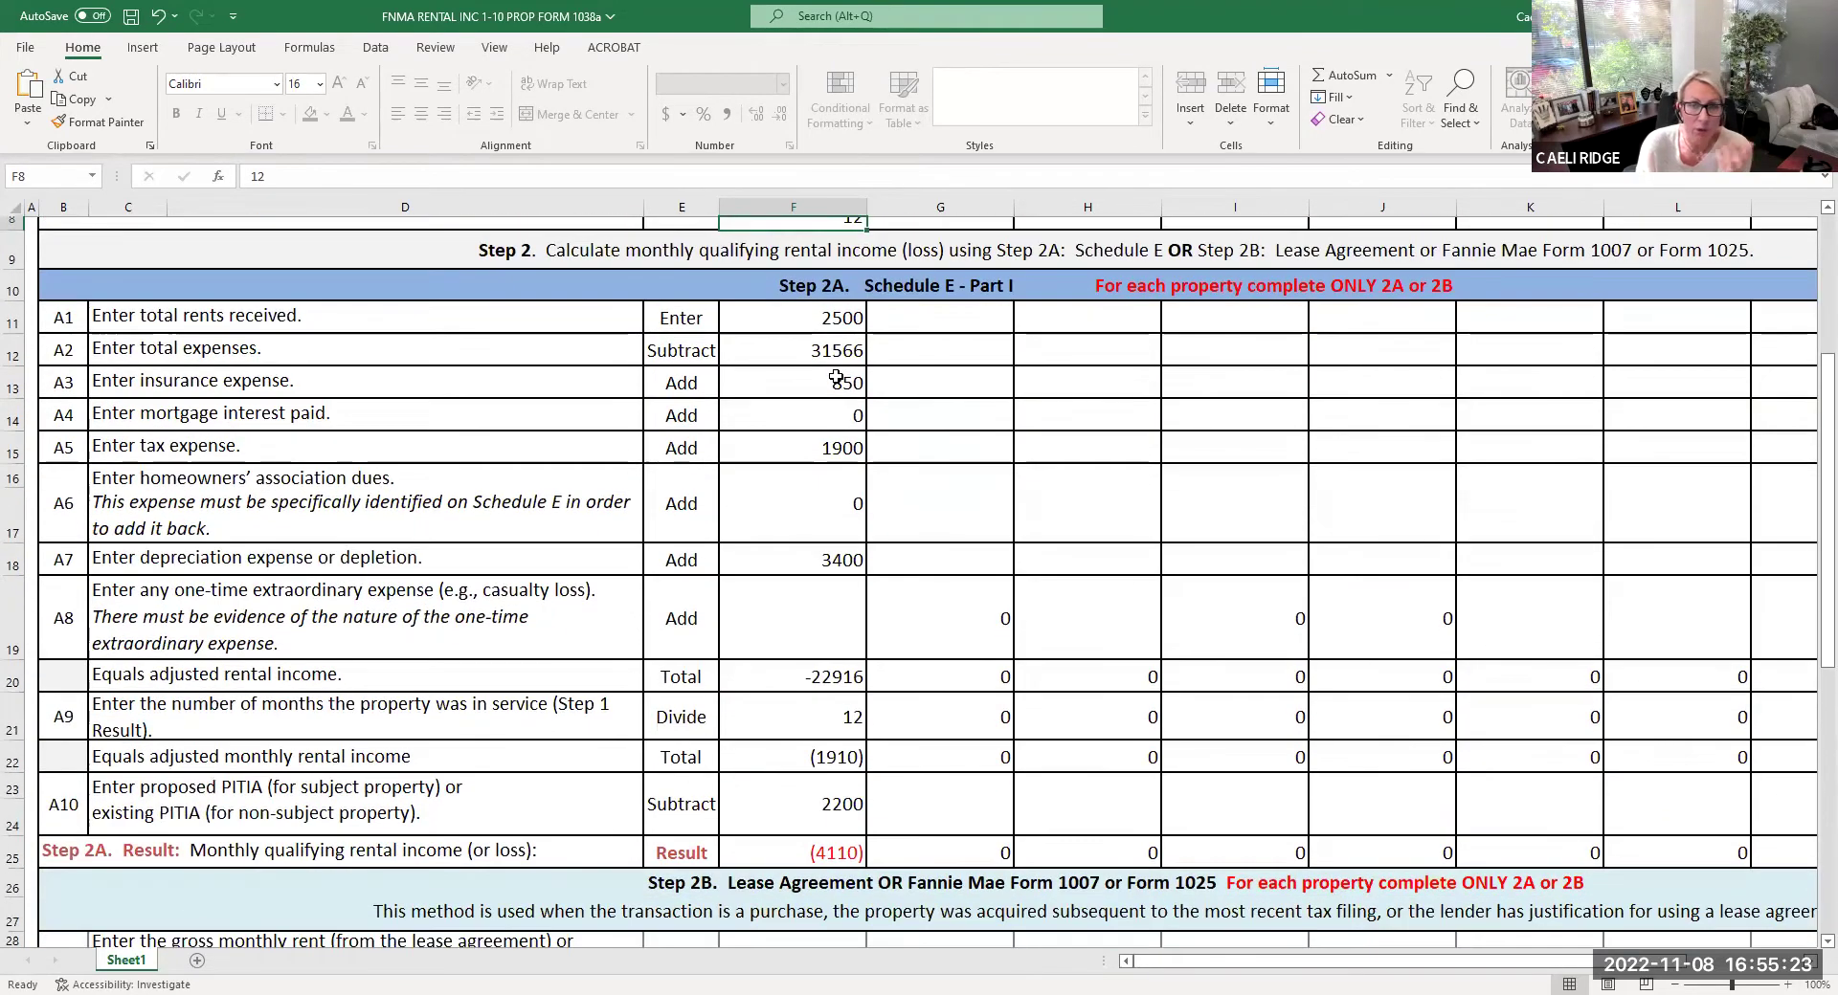
scroll(830, 365, "up", 1)
scroll(831, 365, "down", 1)
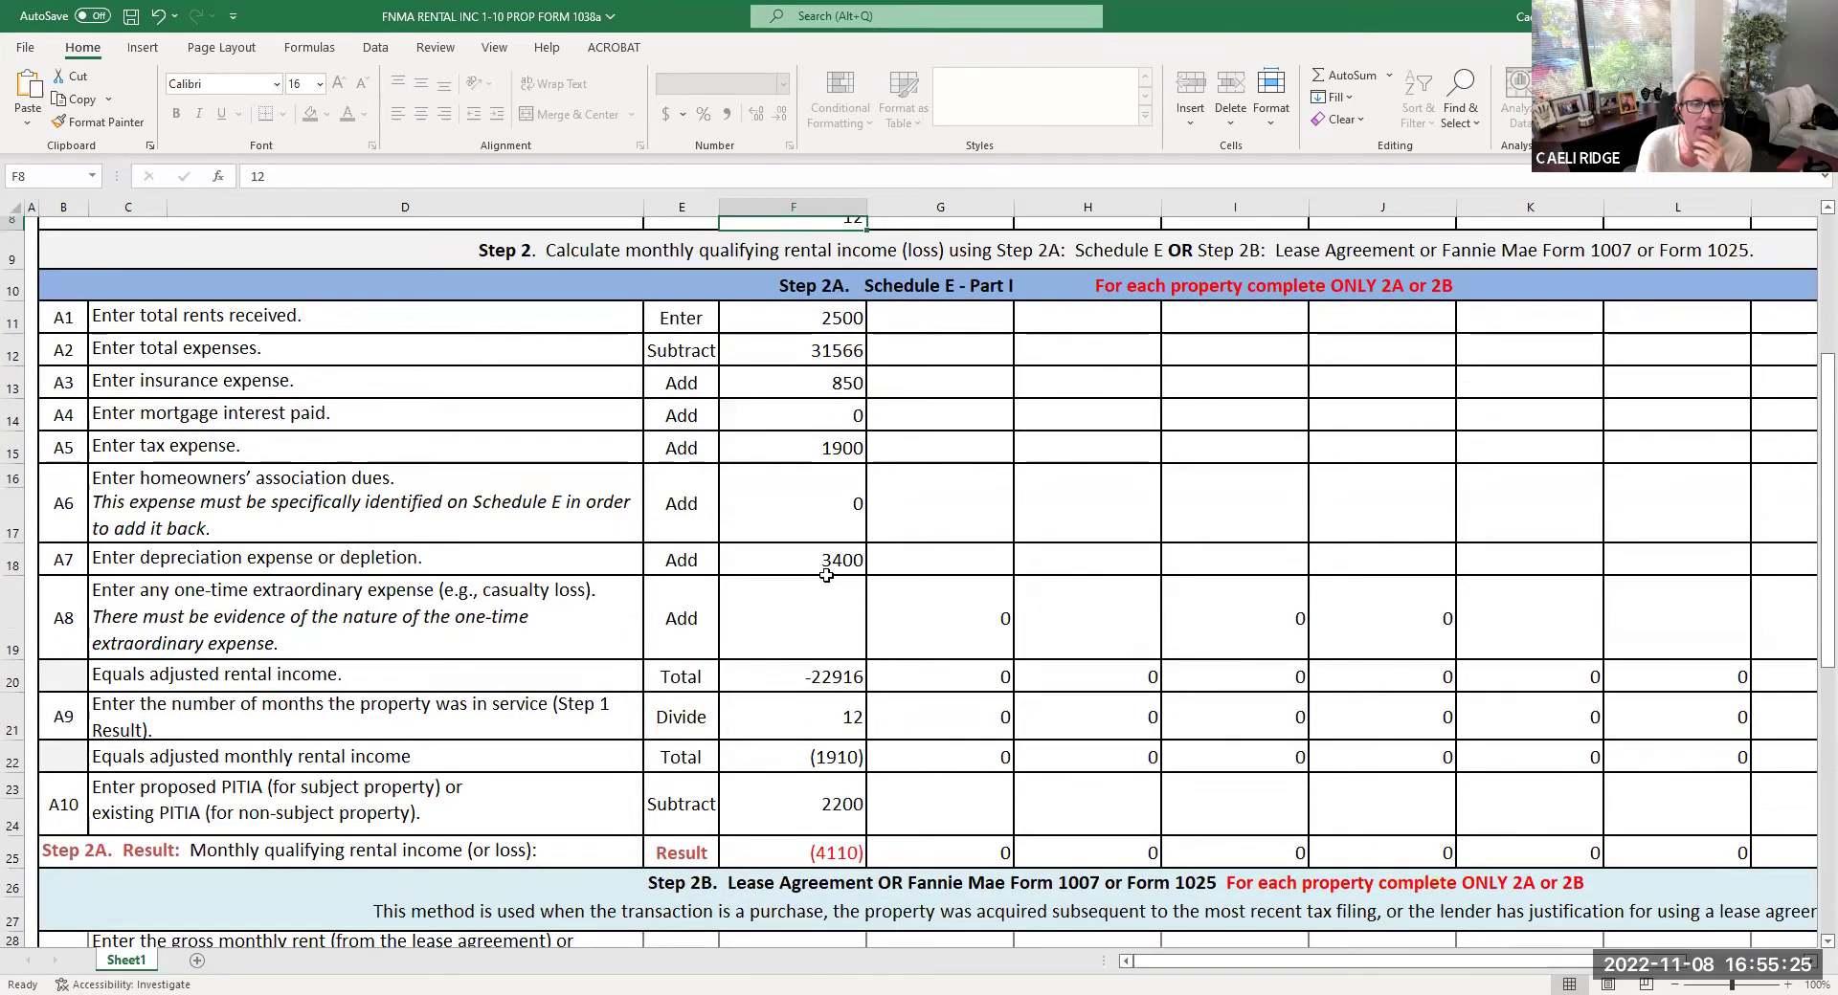
left_click(842, 854)
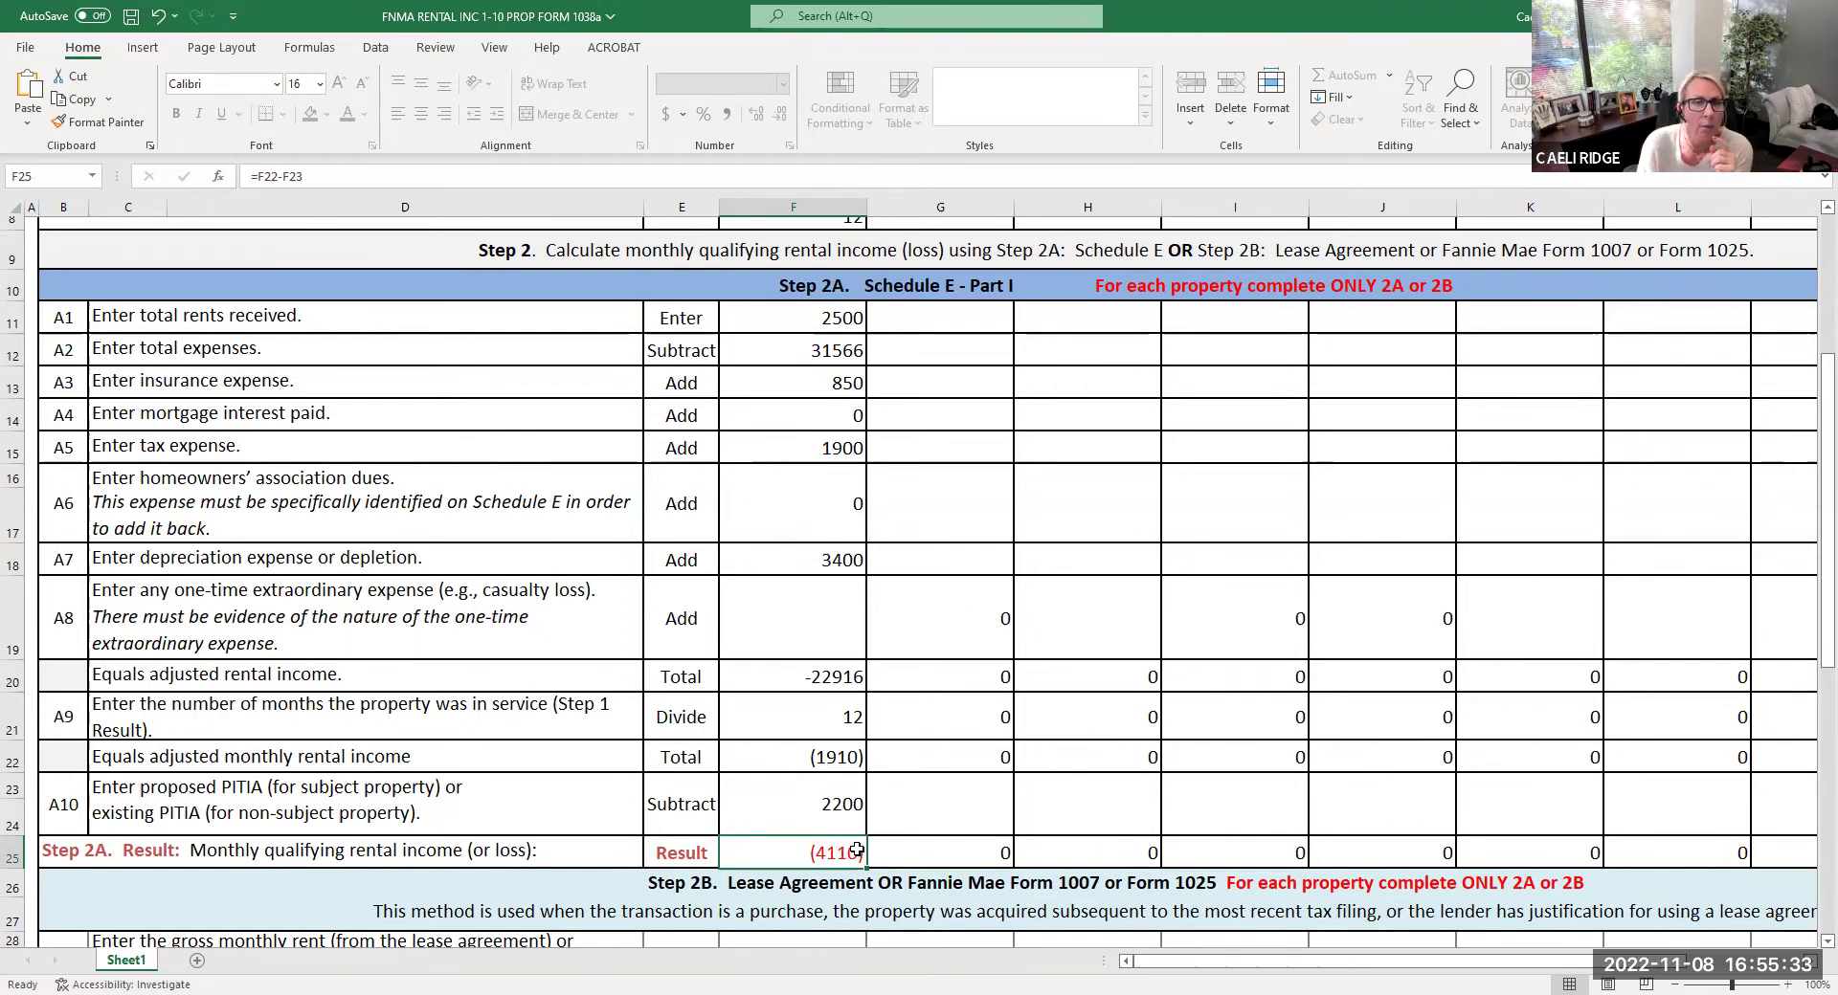
Step: Set the first property's Step 1 number of months in service to 1
scroll(856, 851, "up", 2)
left_click(853, 373)
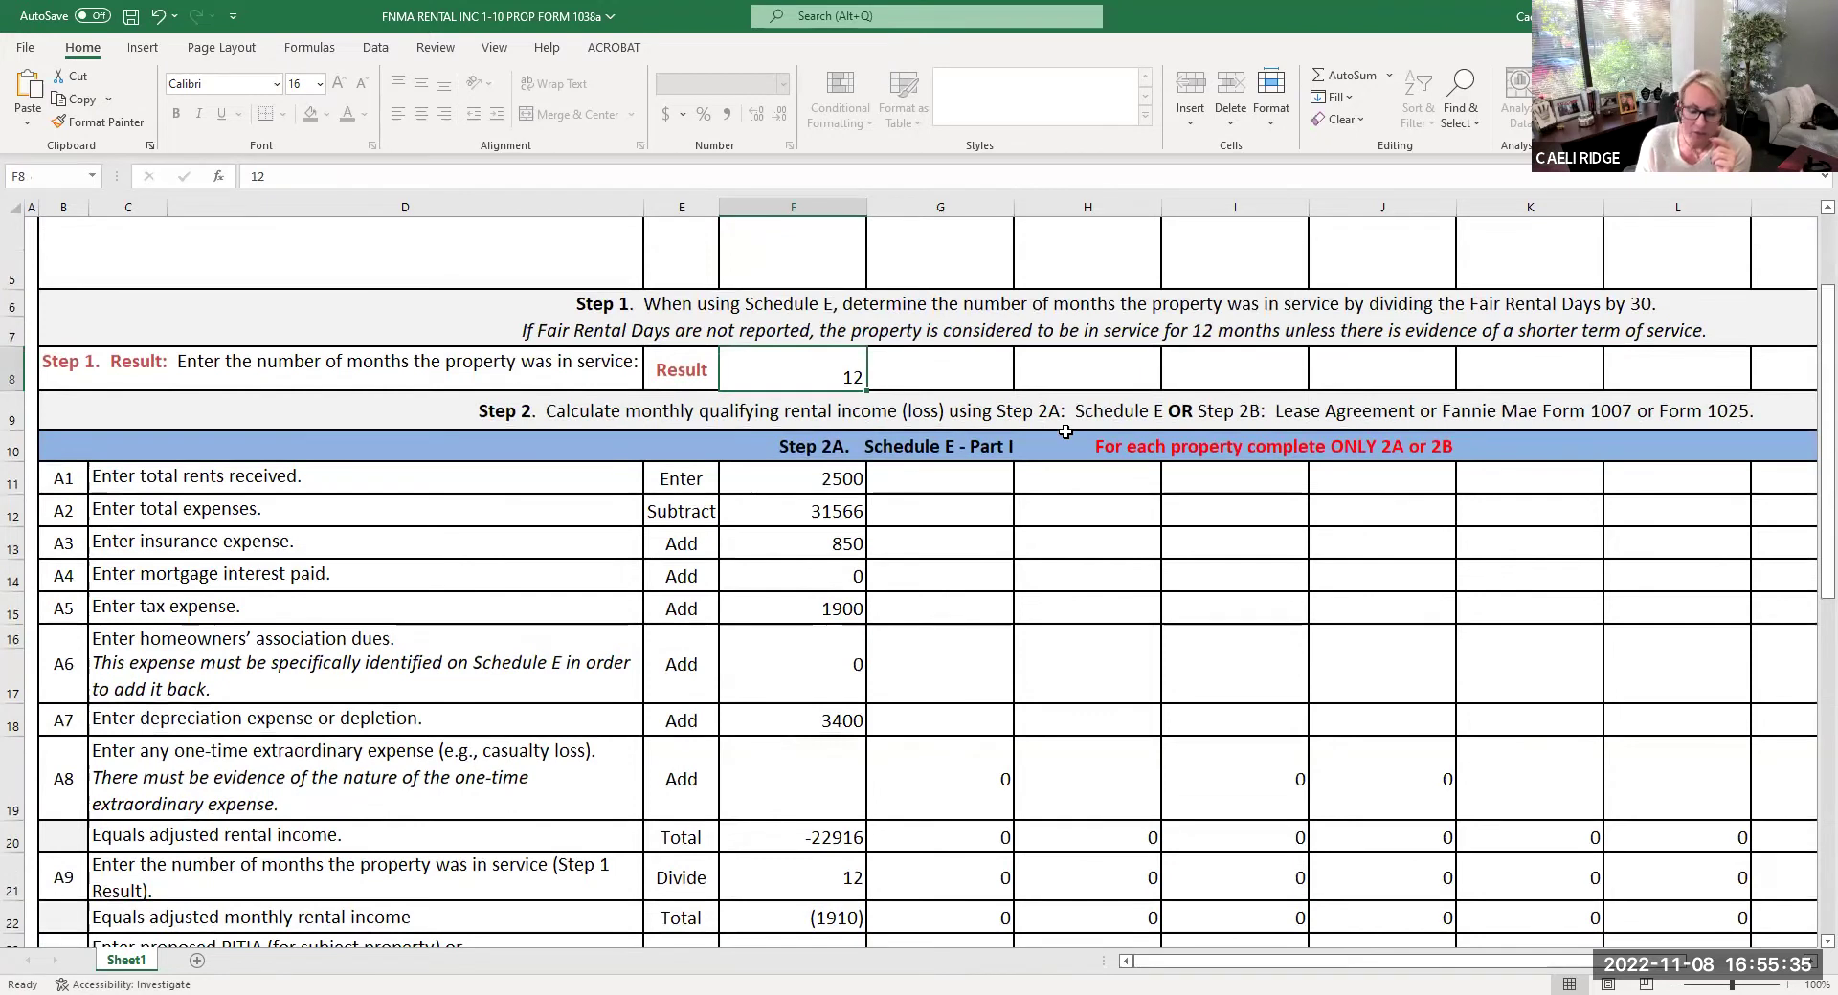
type("30")
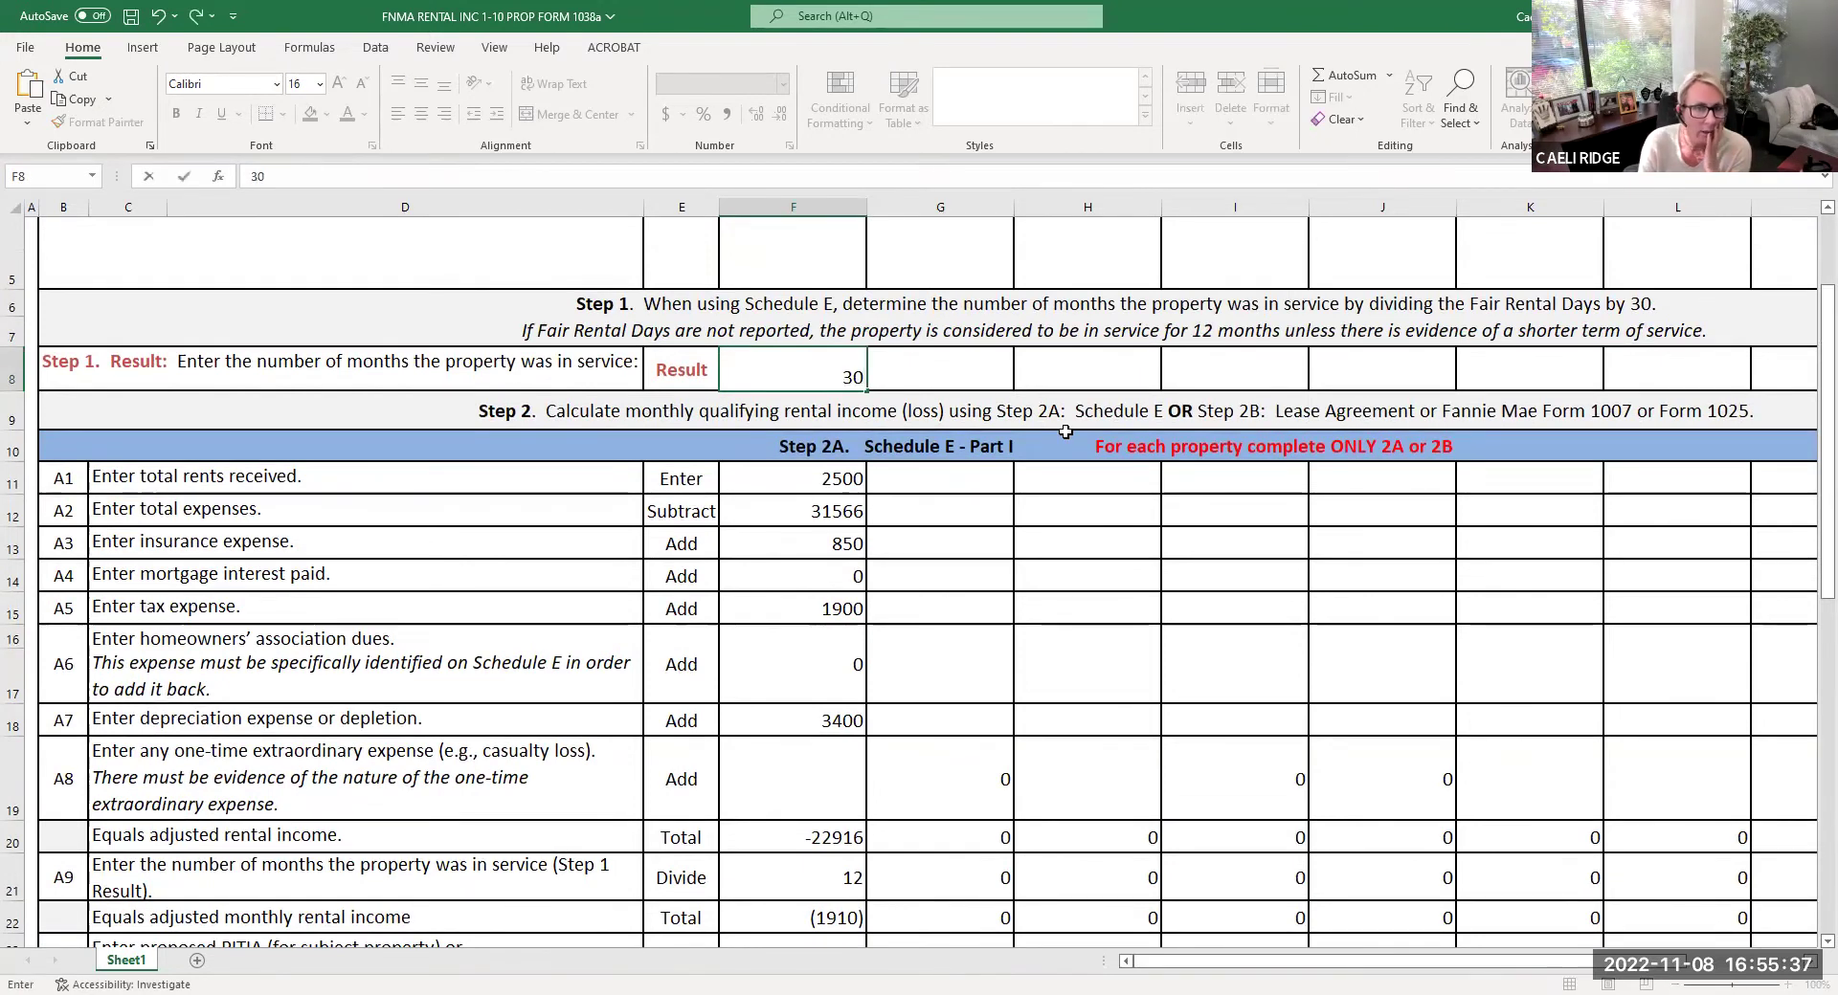
key("BackSpace")
key("BackSpace")
type("1")
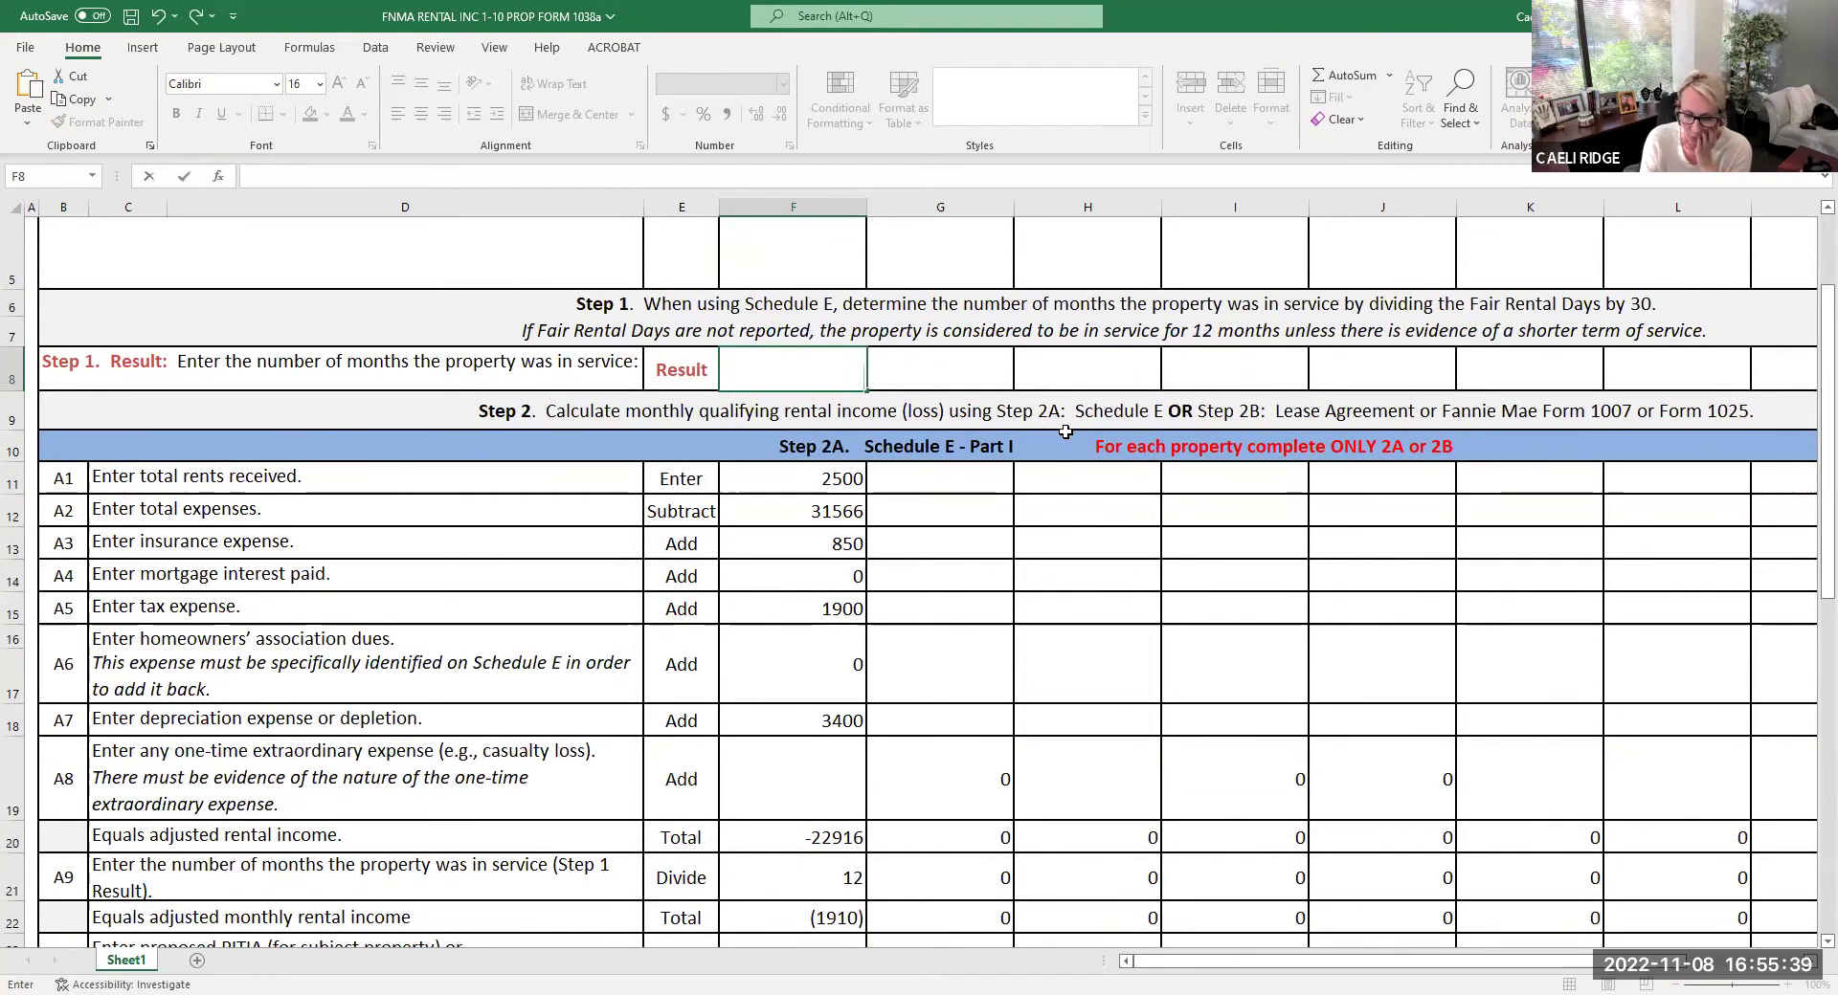
scroll(1078, 416, "down", 1)
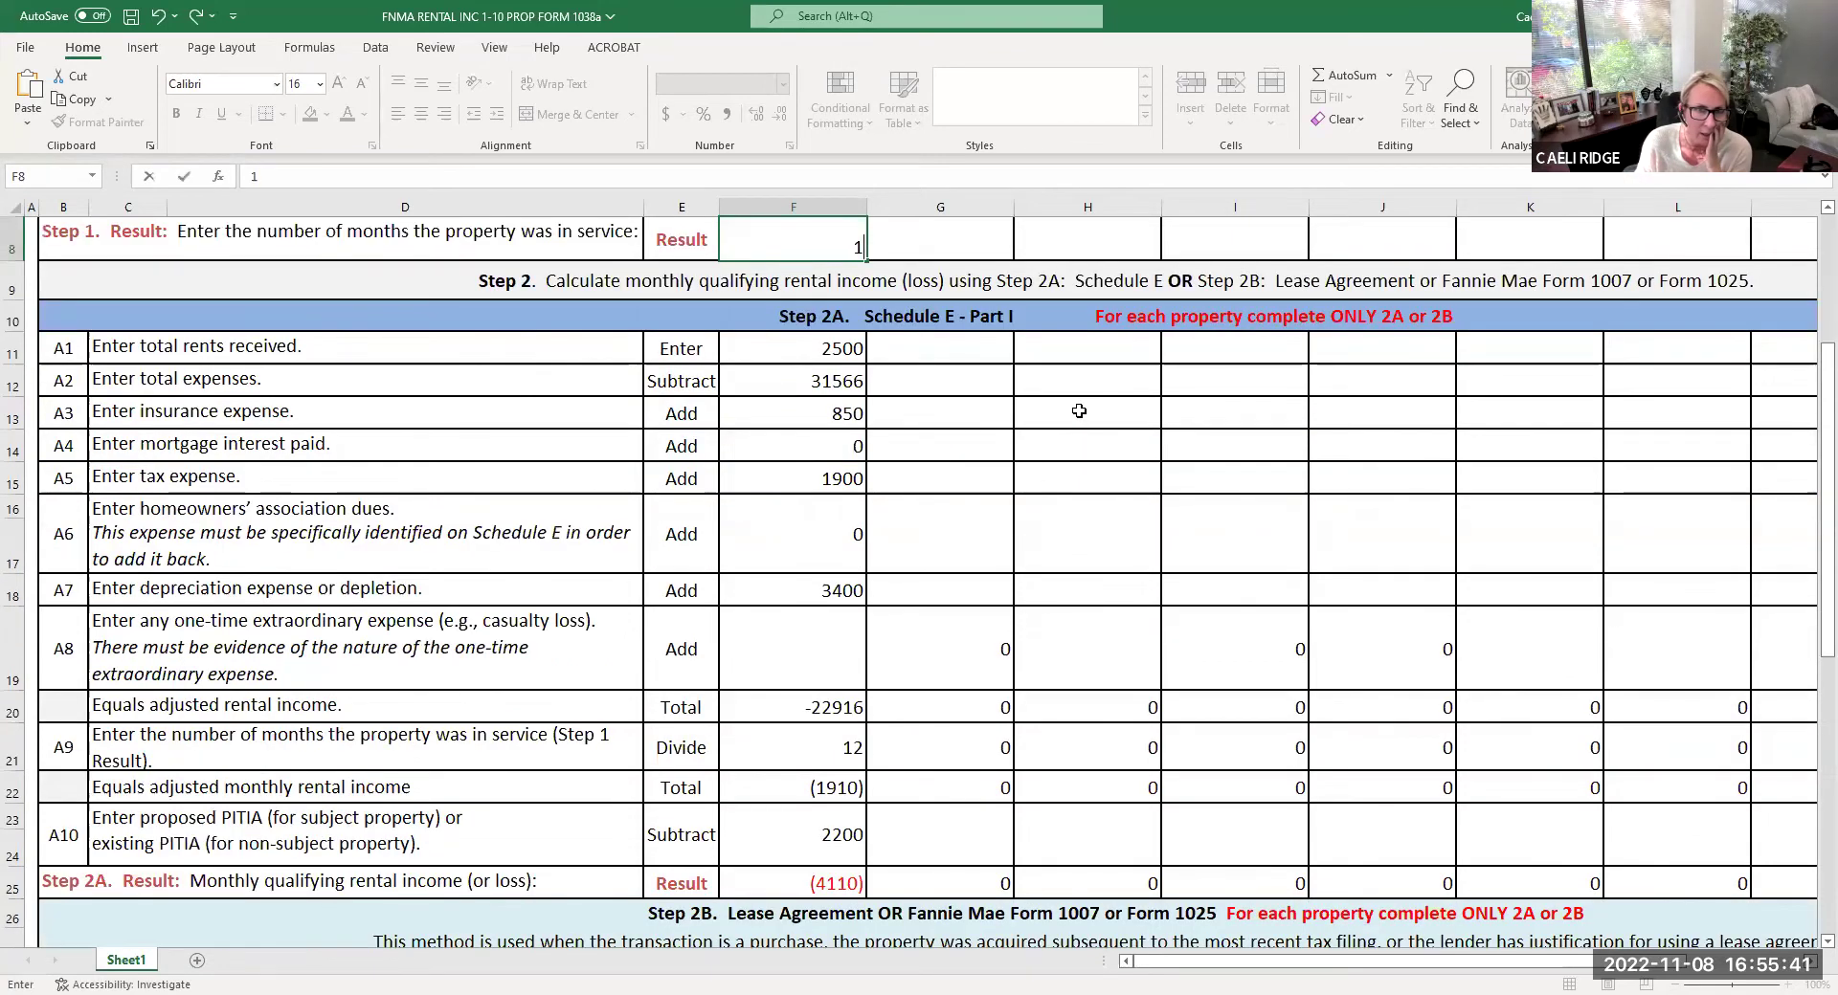
key("Return")
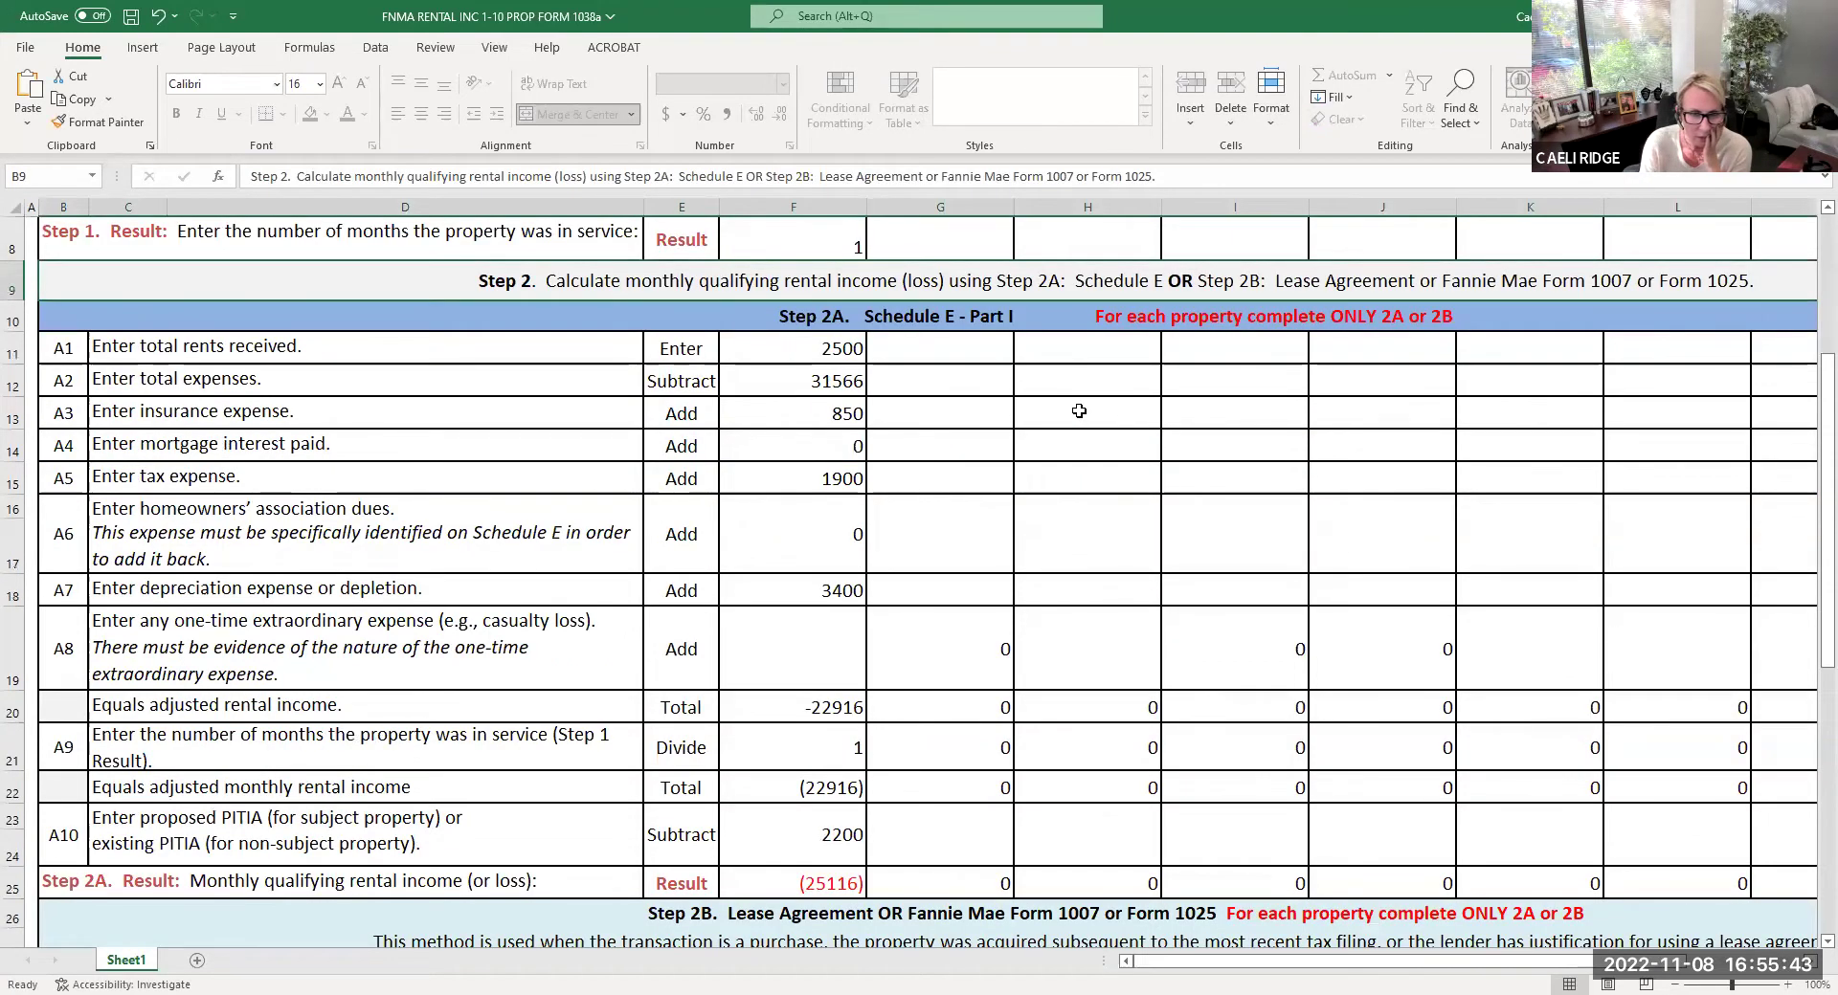
Step: Set the first property's total expenses to 14000 in Step 2A and check the monthly qualifying rental income result
left_click(834, 350)
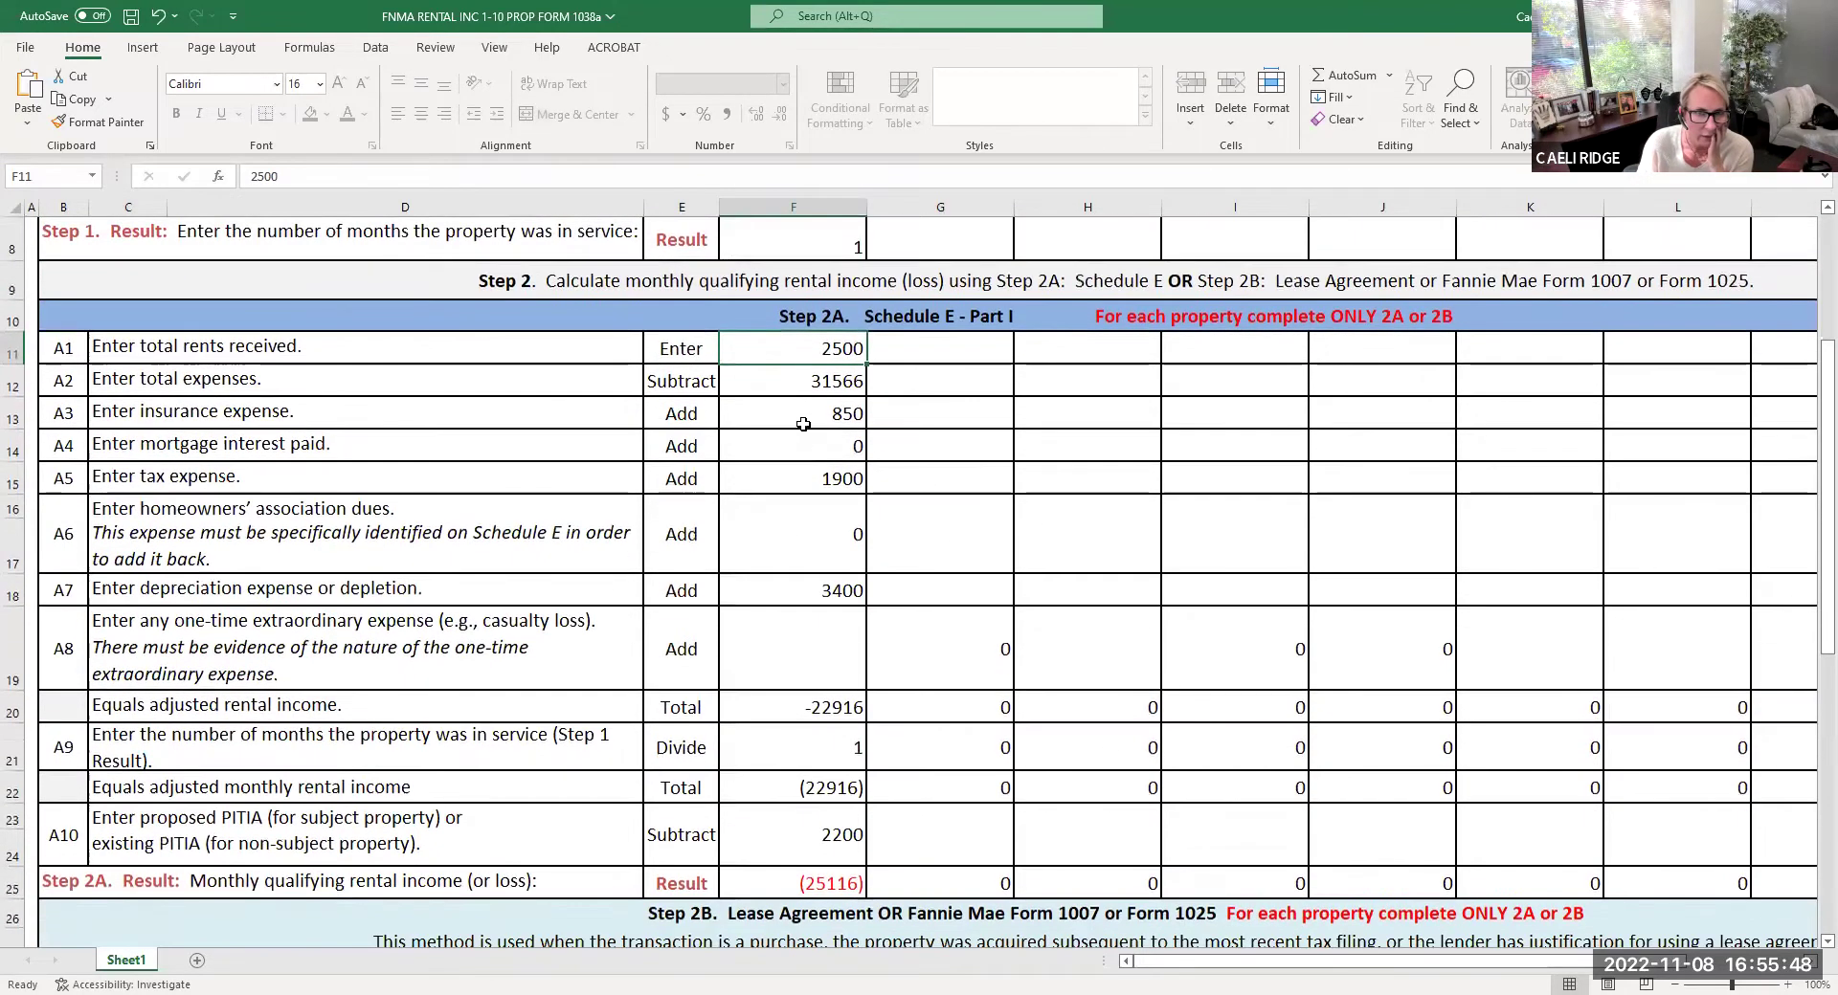
scroll(803, 424, "up", 2)
left_click(840, 411)
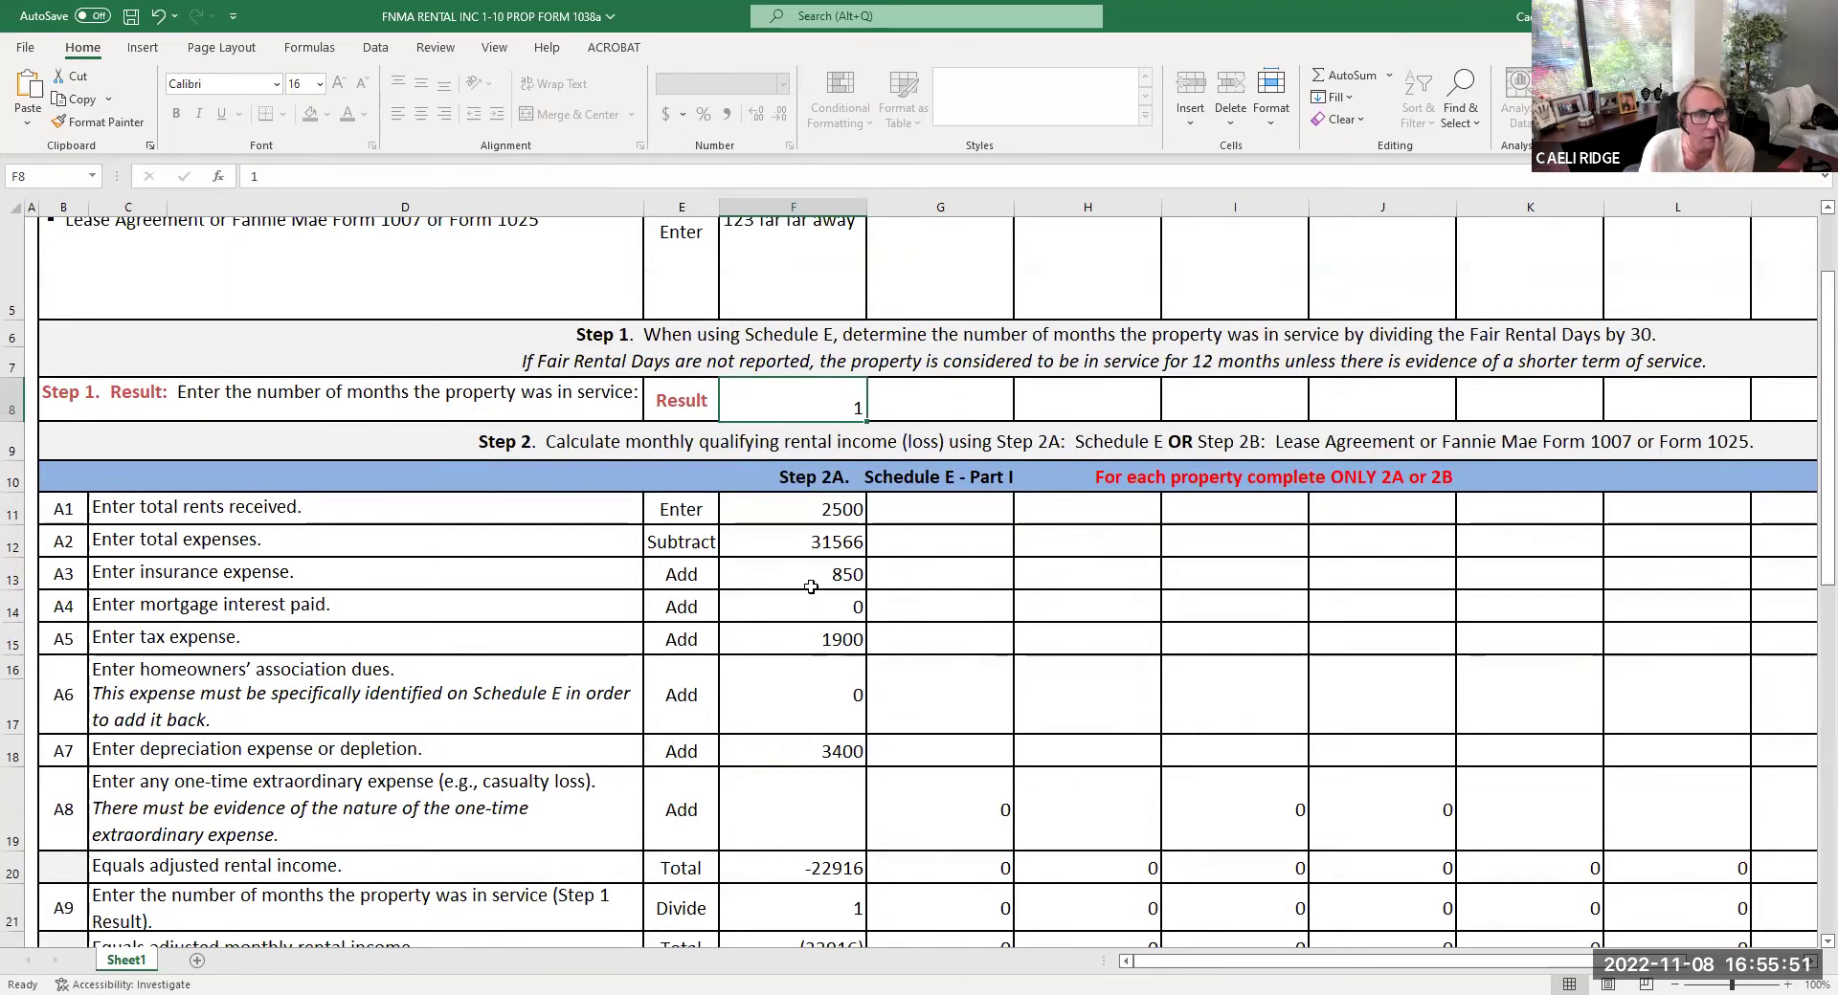
left_click(835, 543)
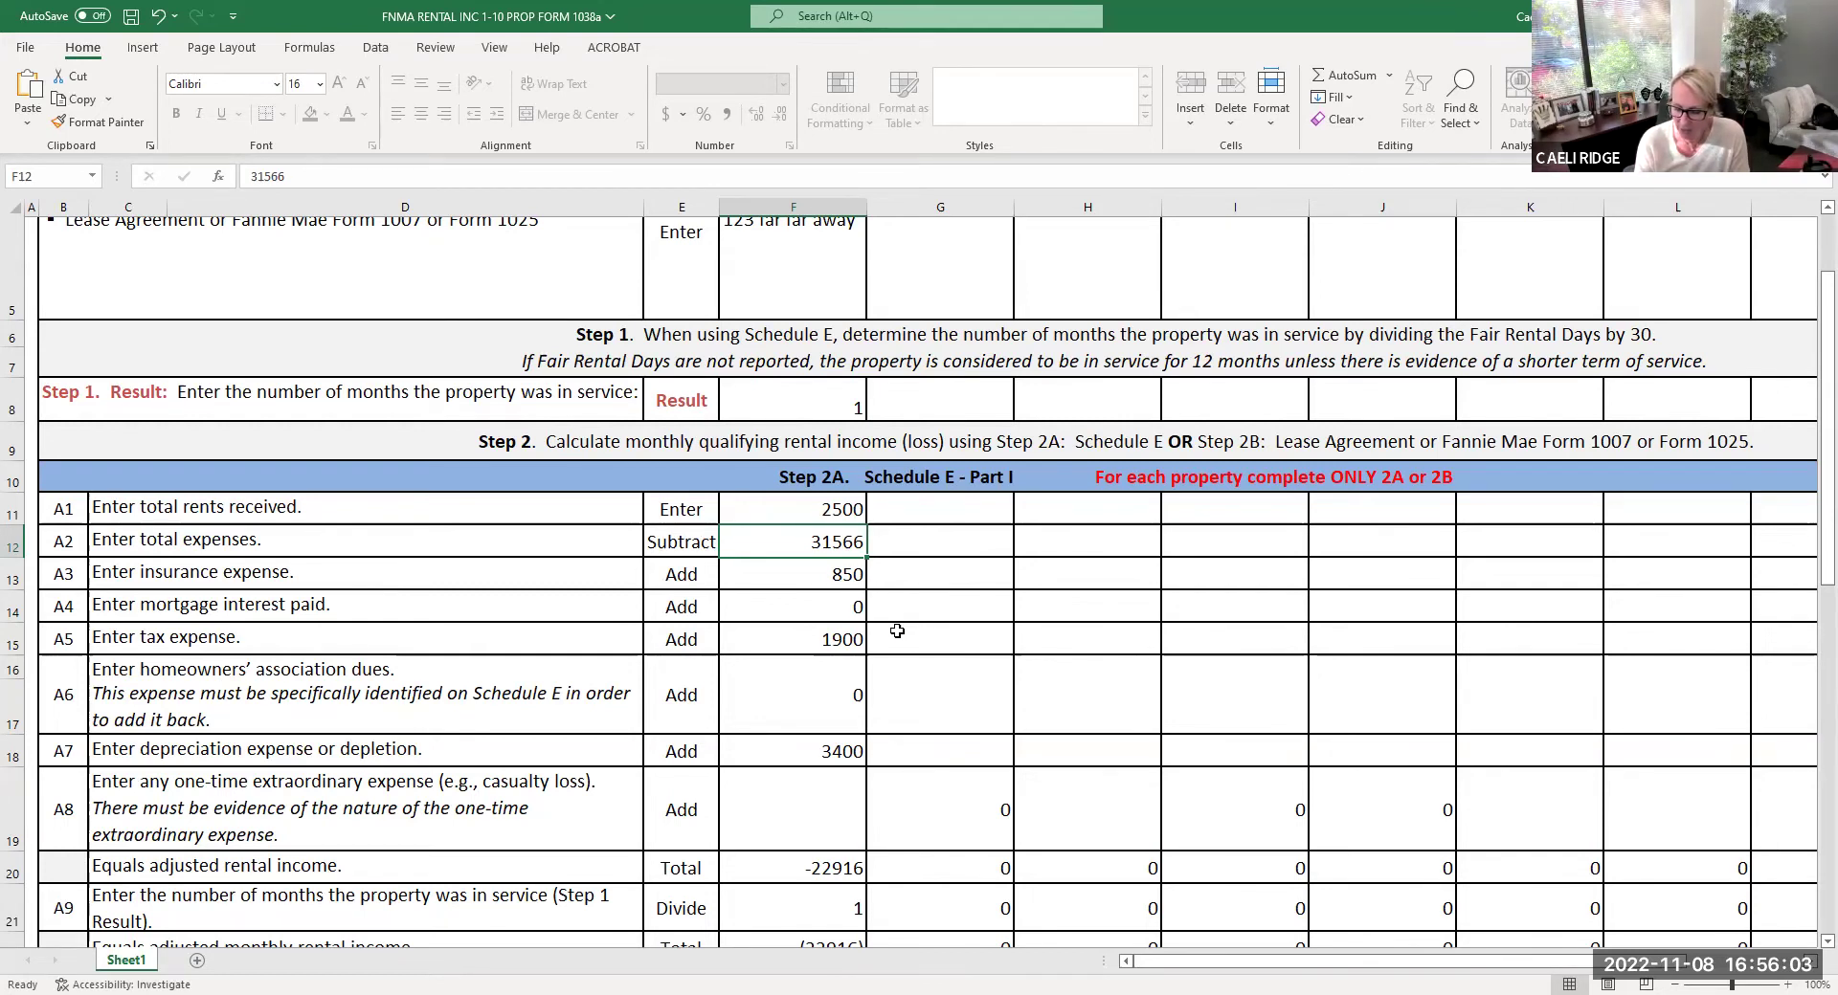
type("14000")
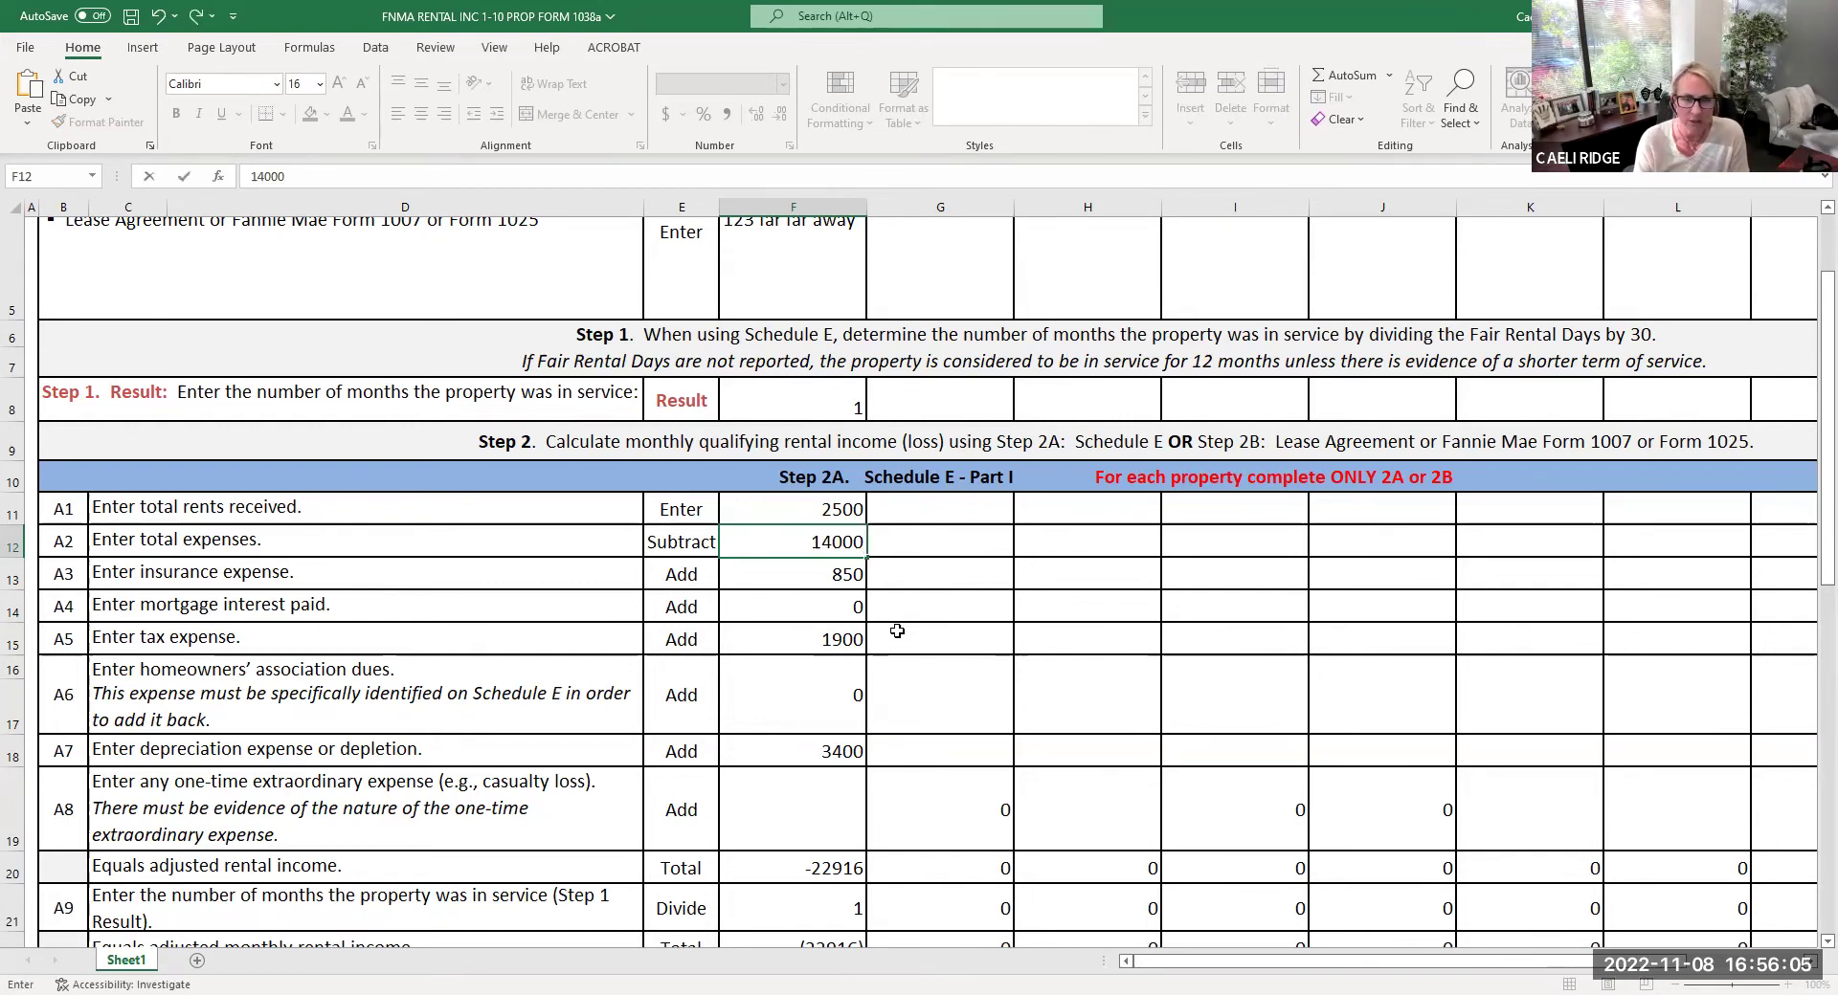
key("Return")
scroll(908, 669, "down", 3)
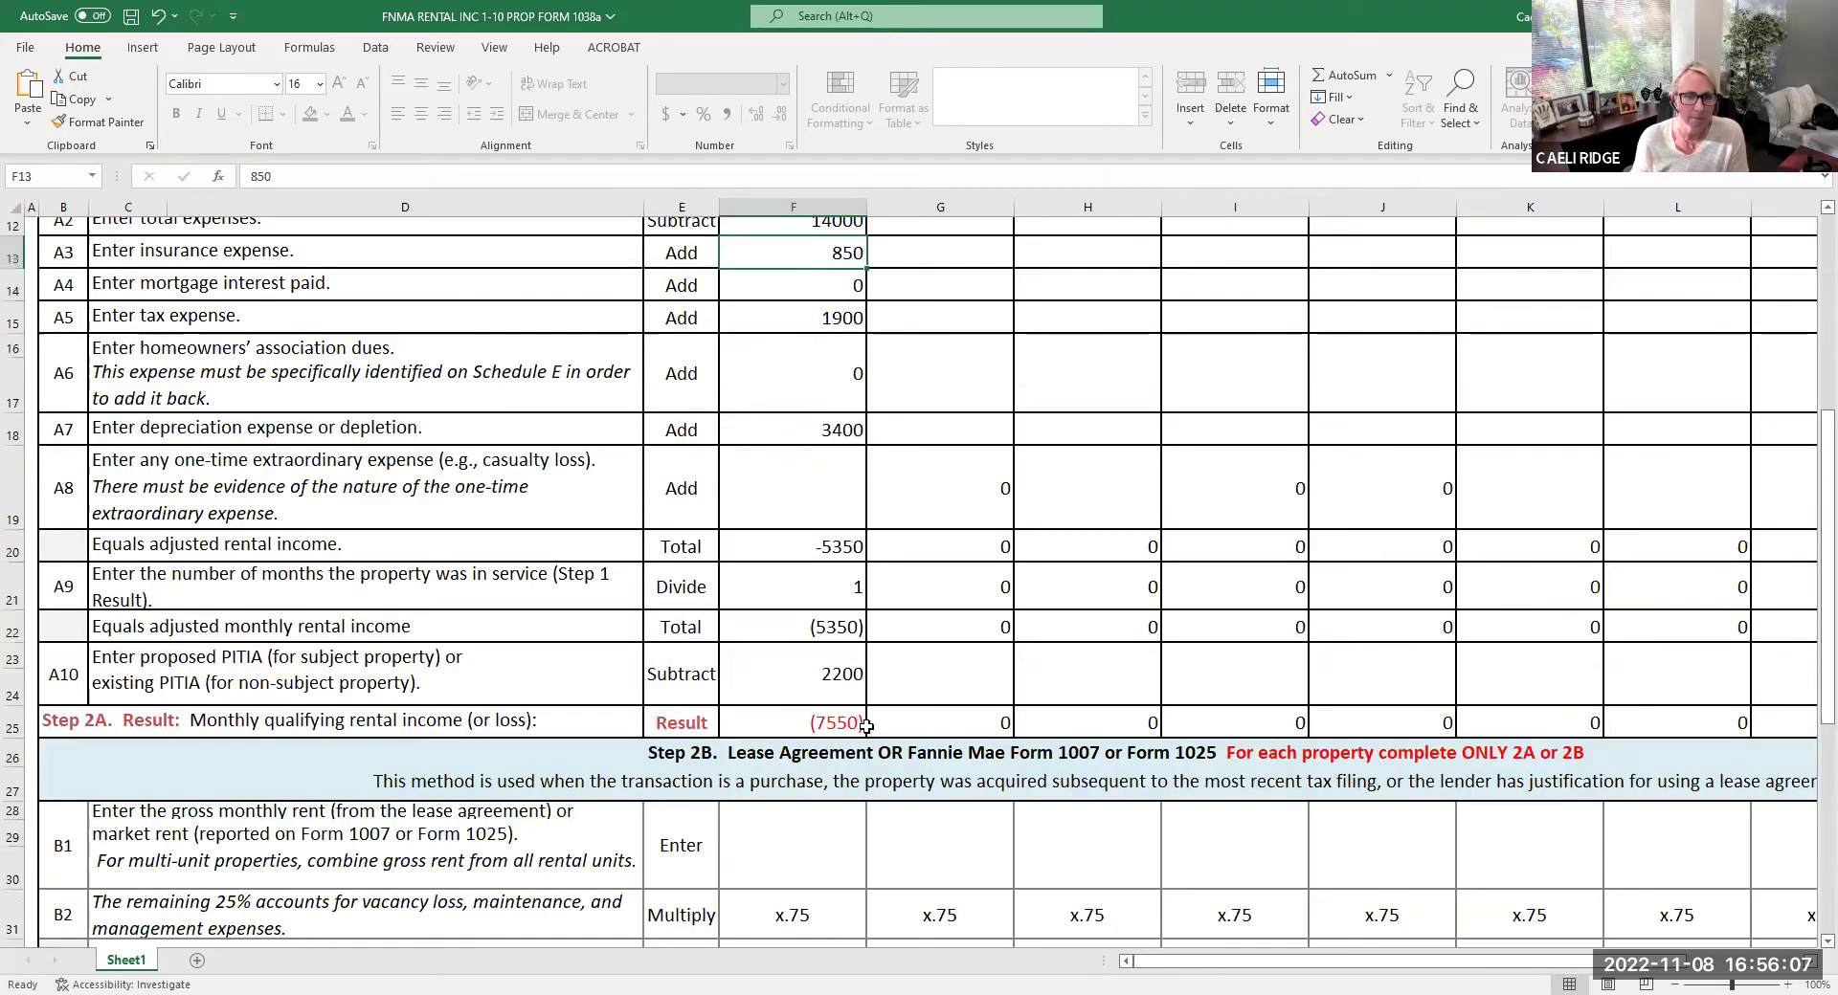
Step: Set the first property's total expenses to 2600 in Step 2A
scroll(830, 404, "up", 1)
left_click(840, 383)
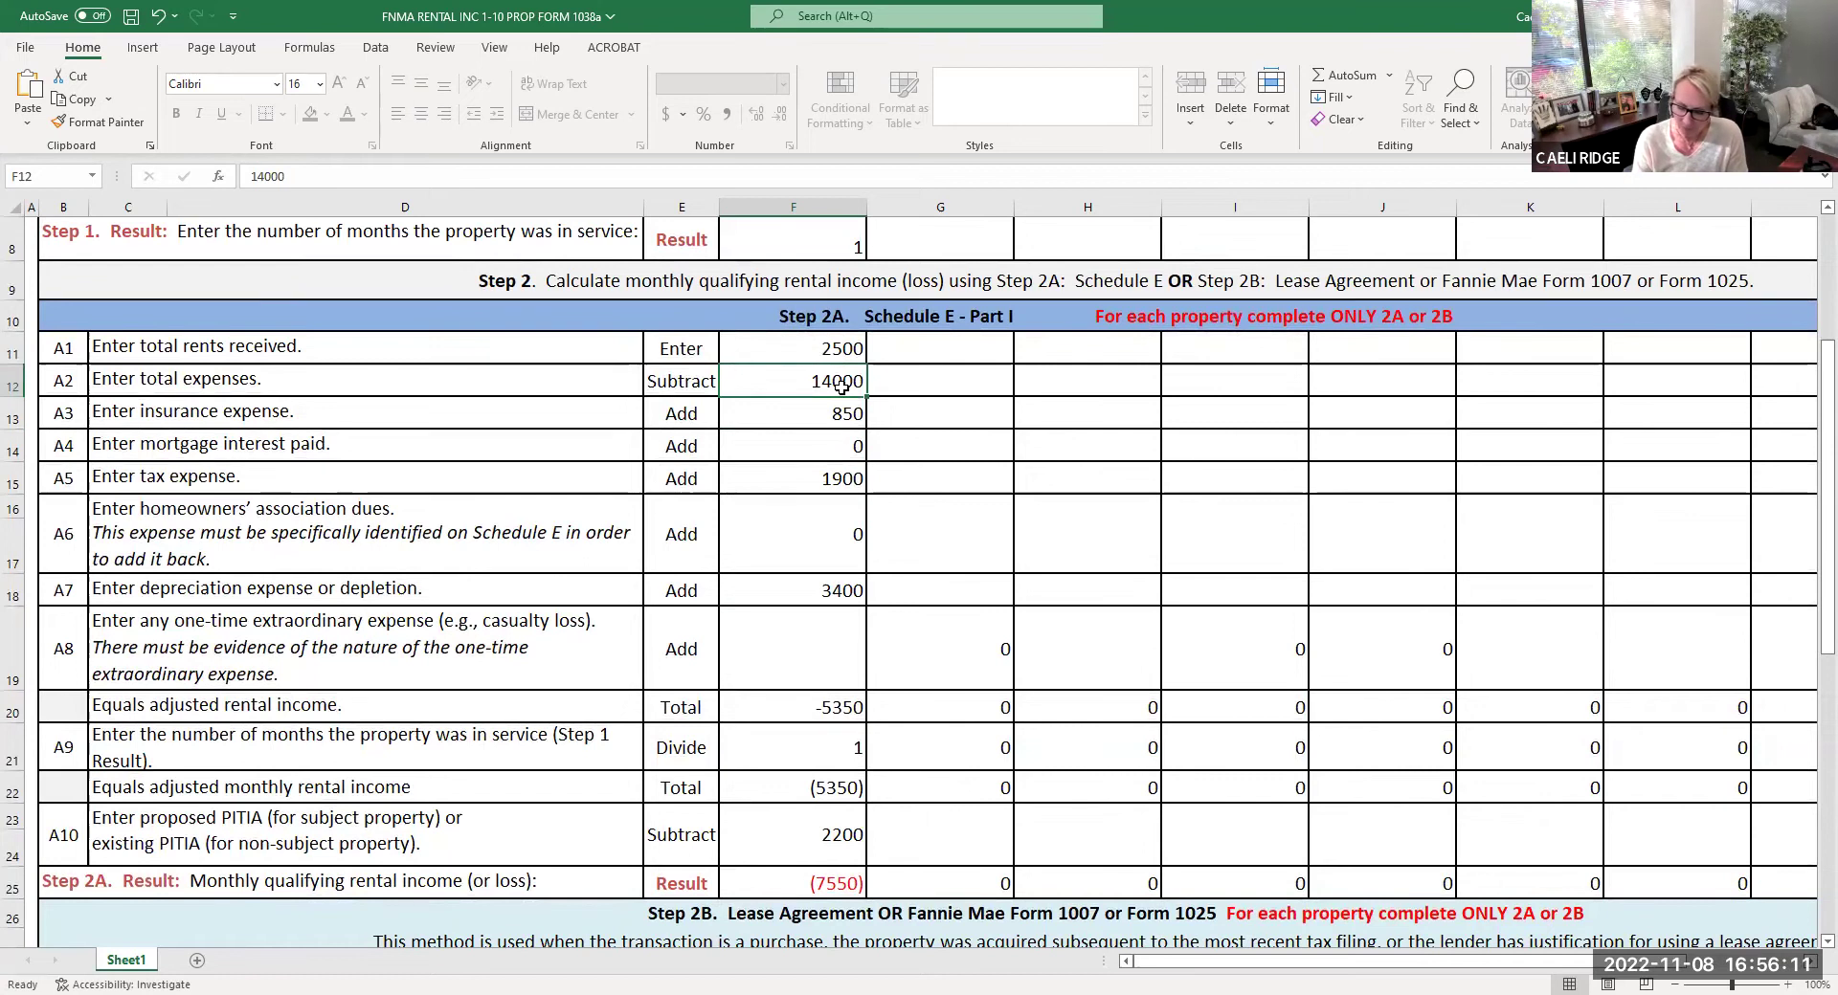
type("2600")
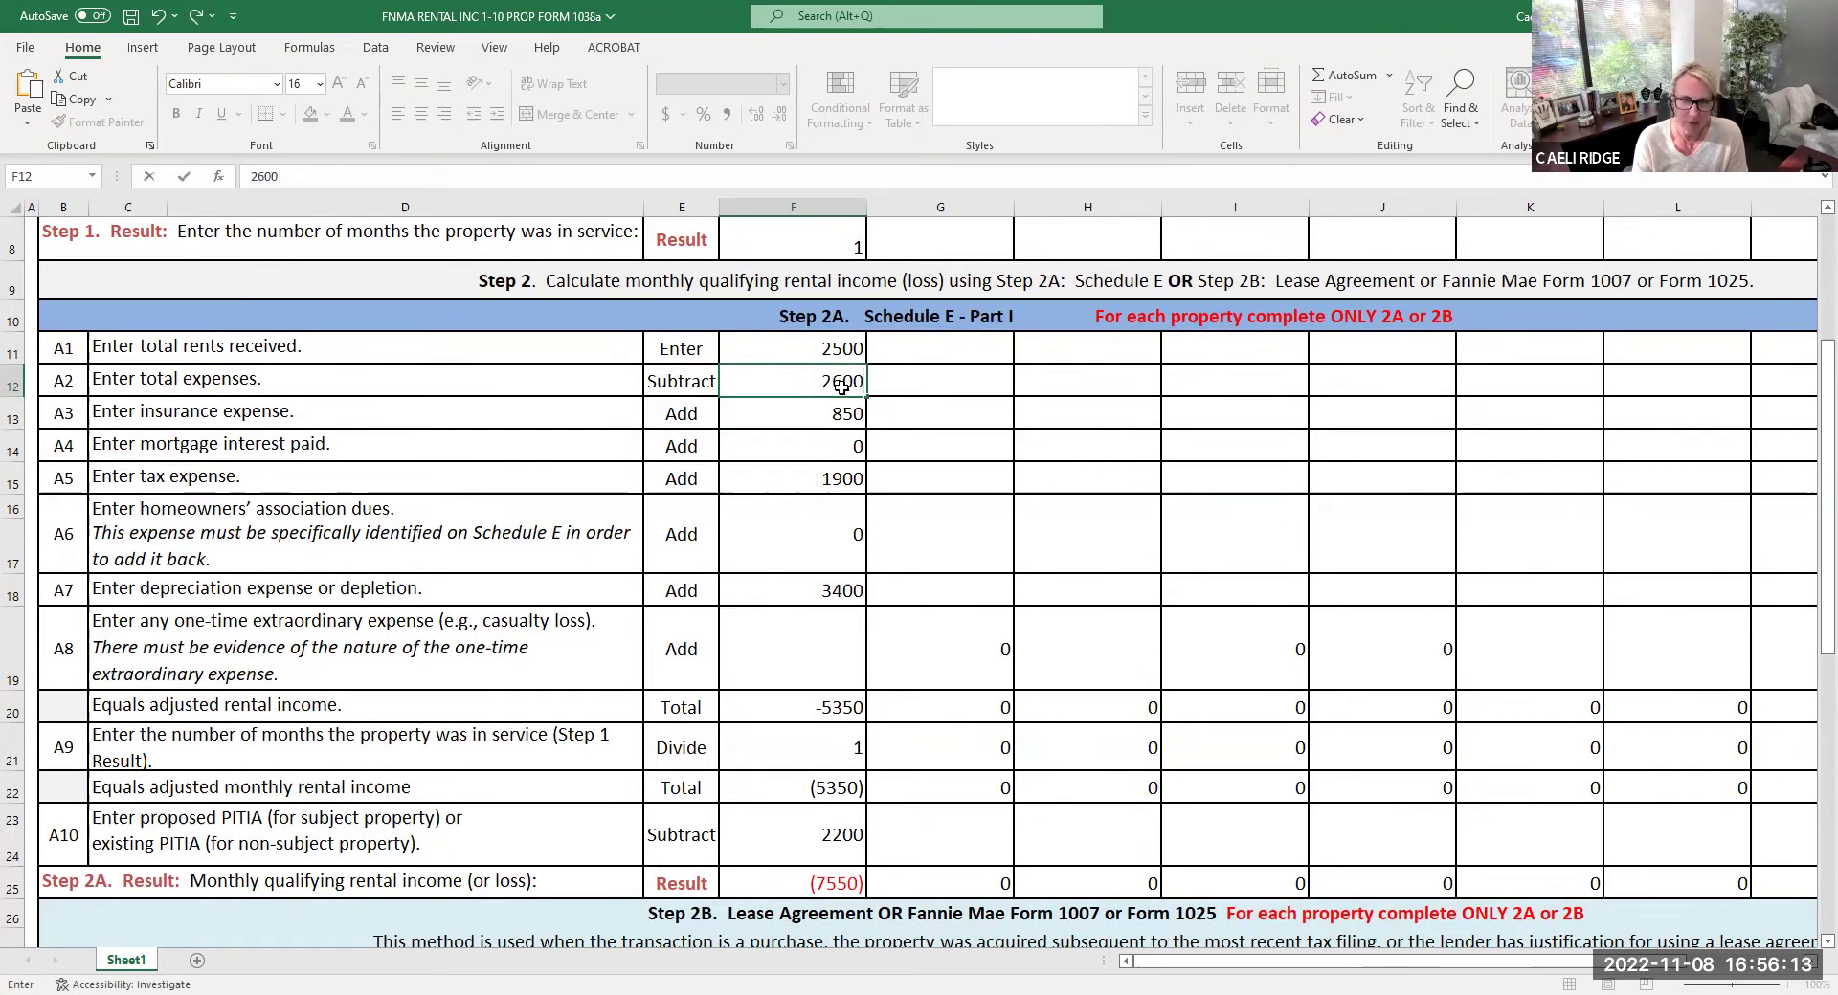
key("Return")
Step: Review the first property's months in service, rents, total expenses and Step 2A monthly qualifying rental income result
scroll(773, 503, "up", 1)
scroll(772, 502, "up", 1)
left_click(850, 400)
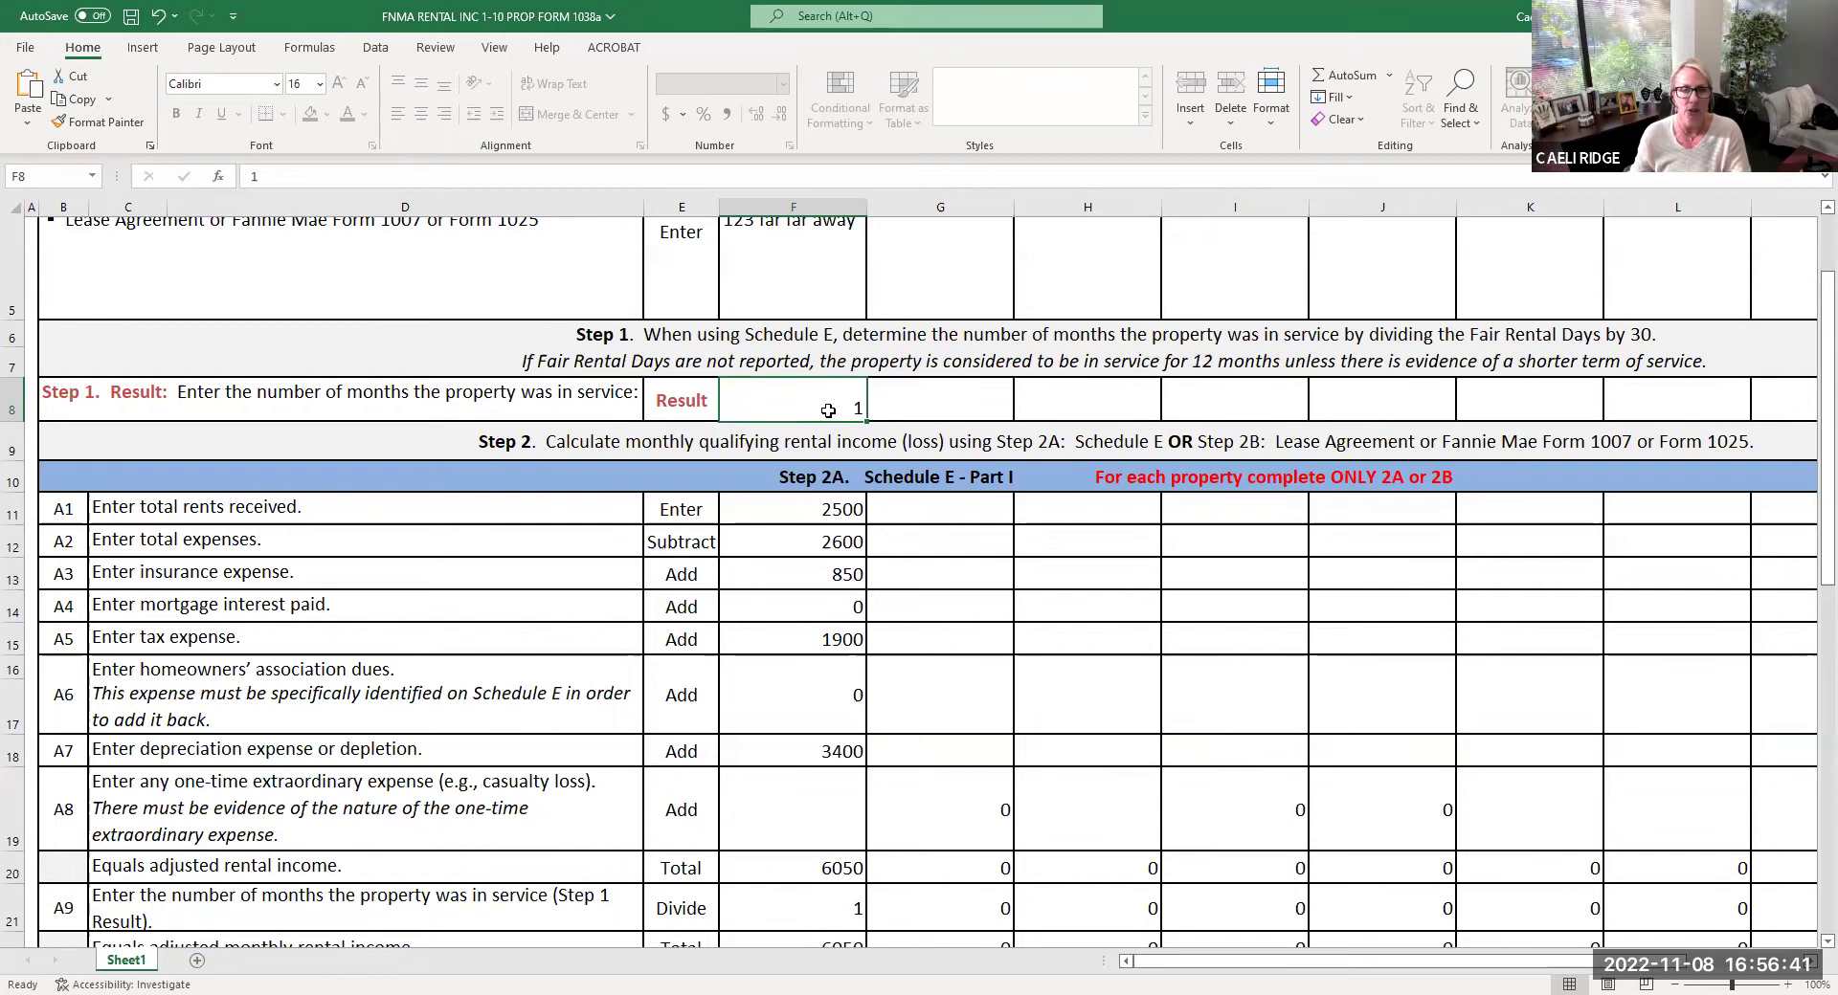
scroll(787, 548, "down", 2)
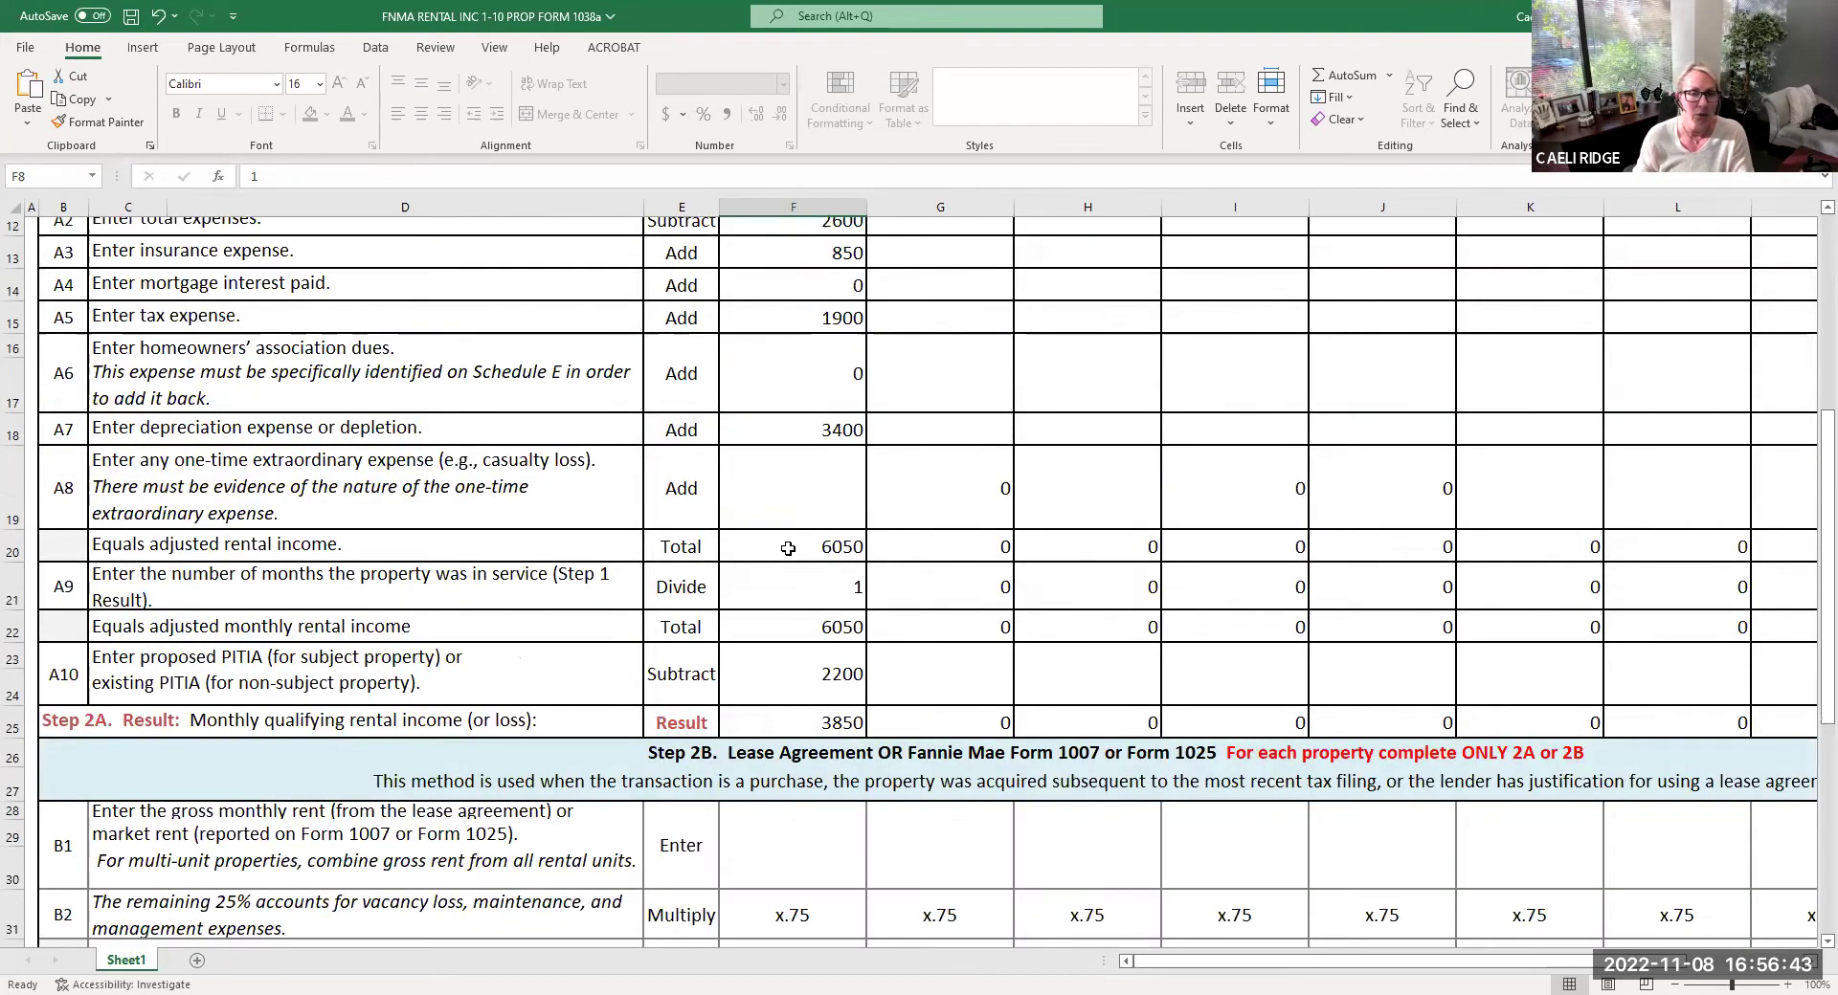
scroll(788, 549, "up", 2)
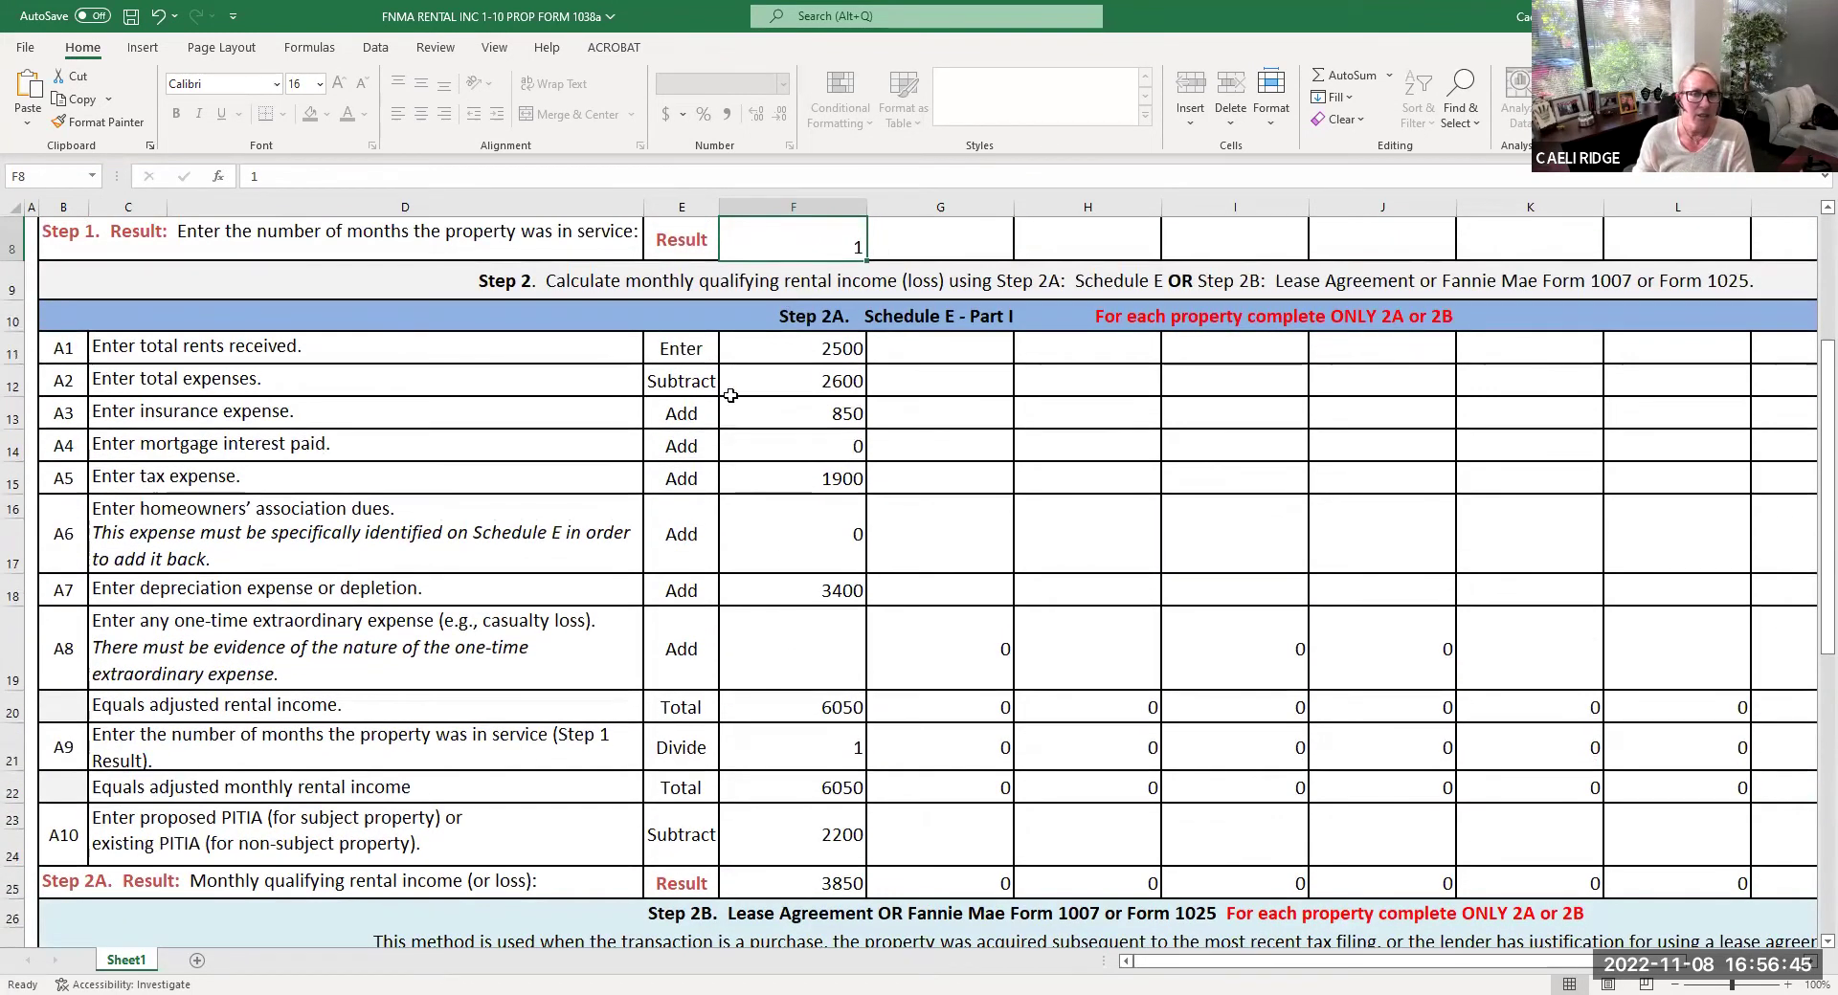
scroll(786, 273, "up", 1)
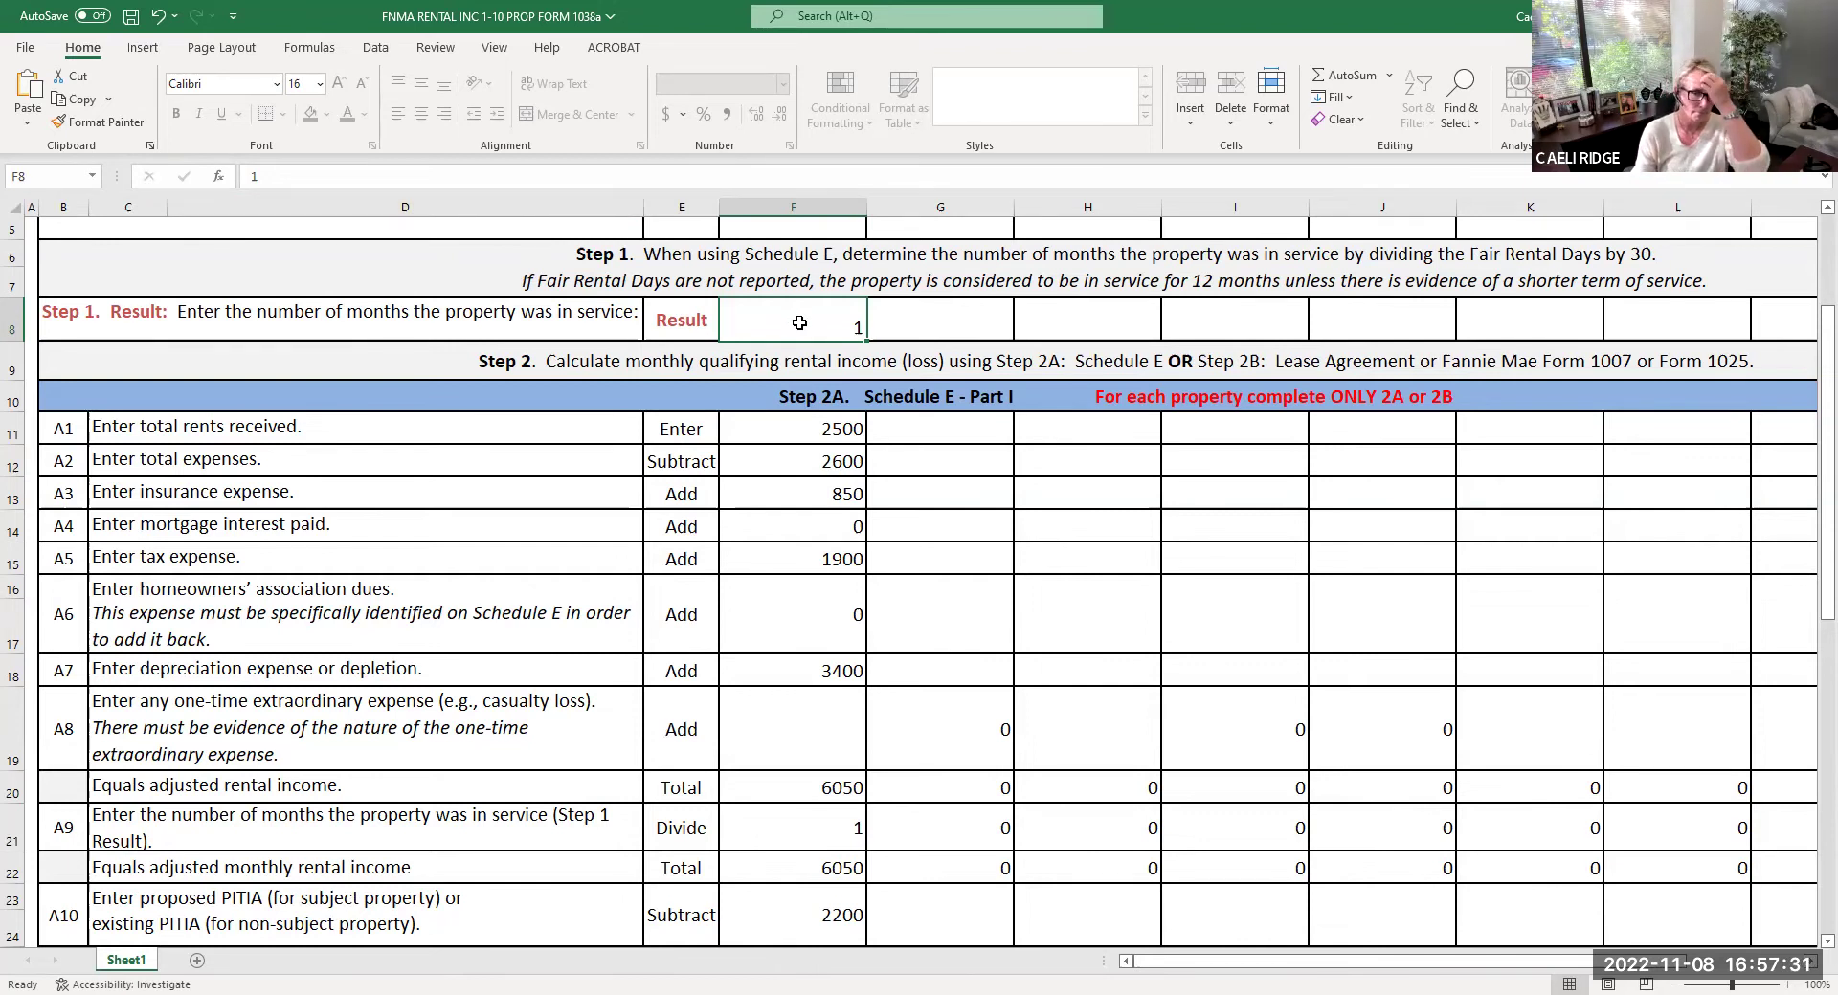
left_click(840, 467)
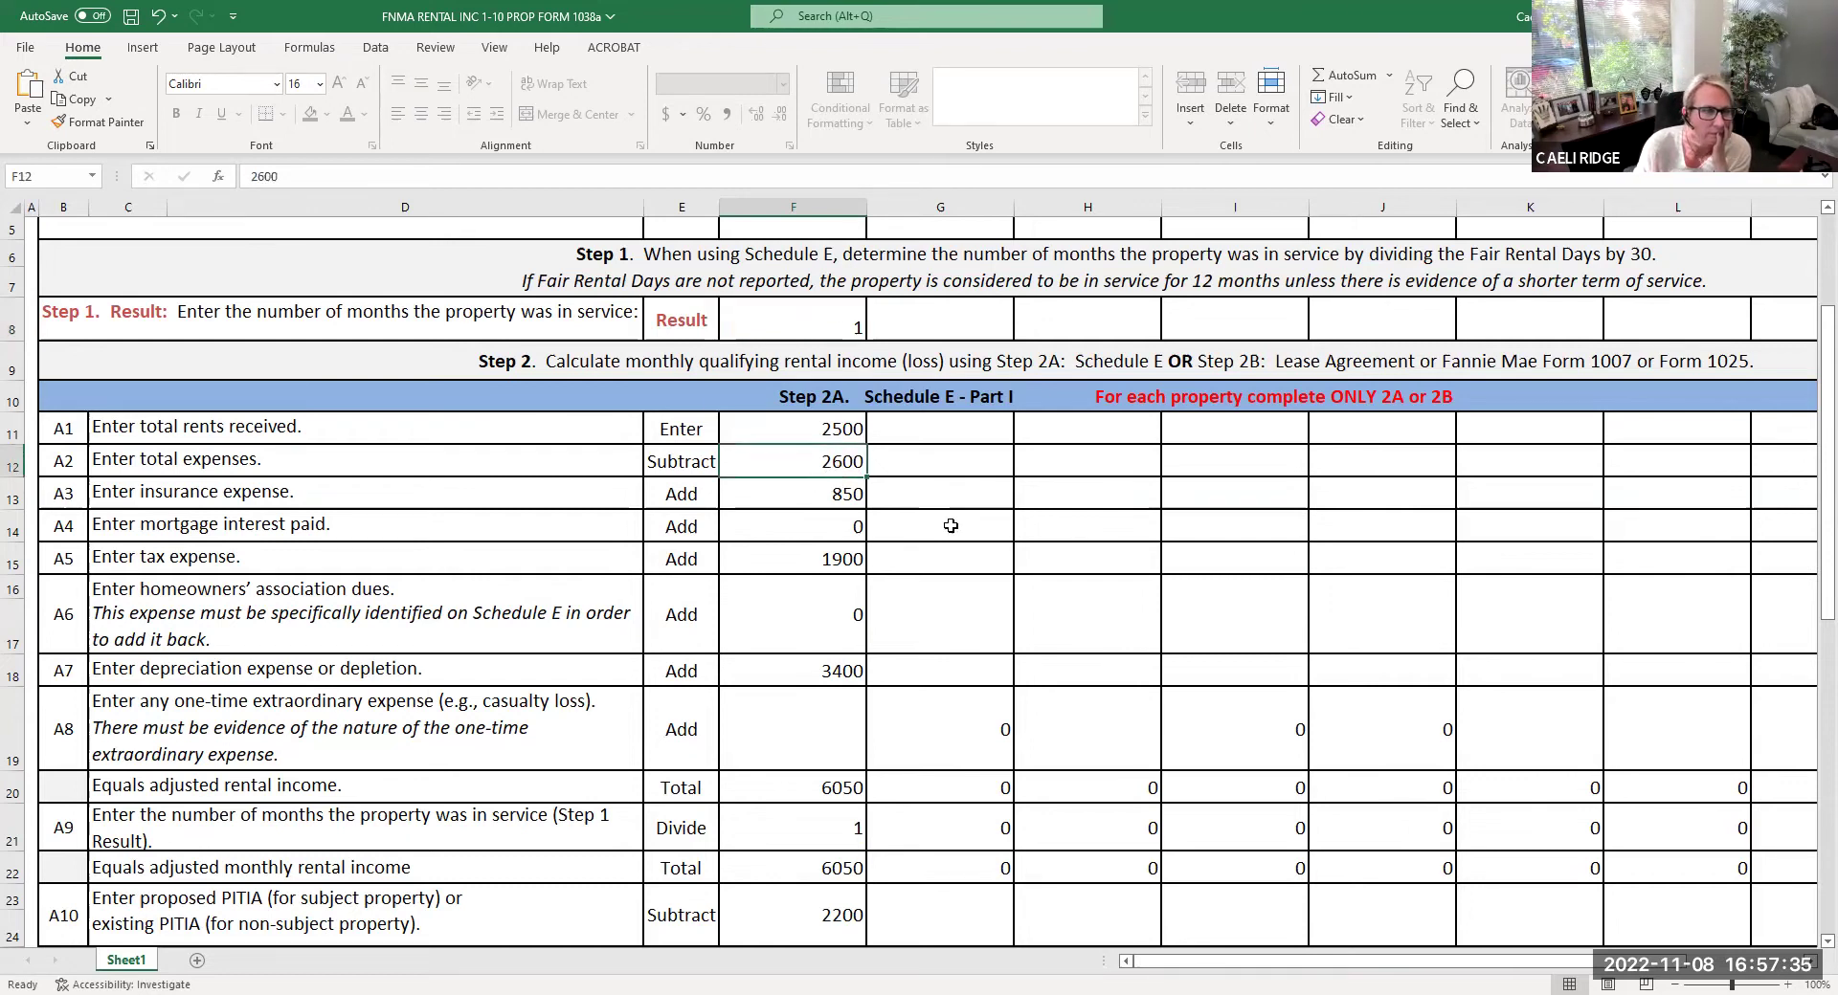
left_click(847, 428)
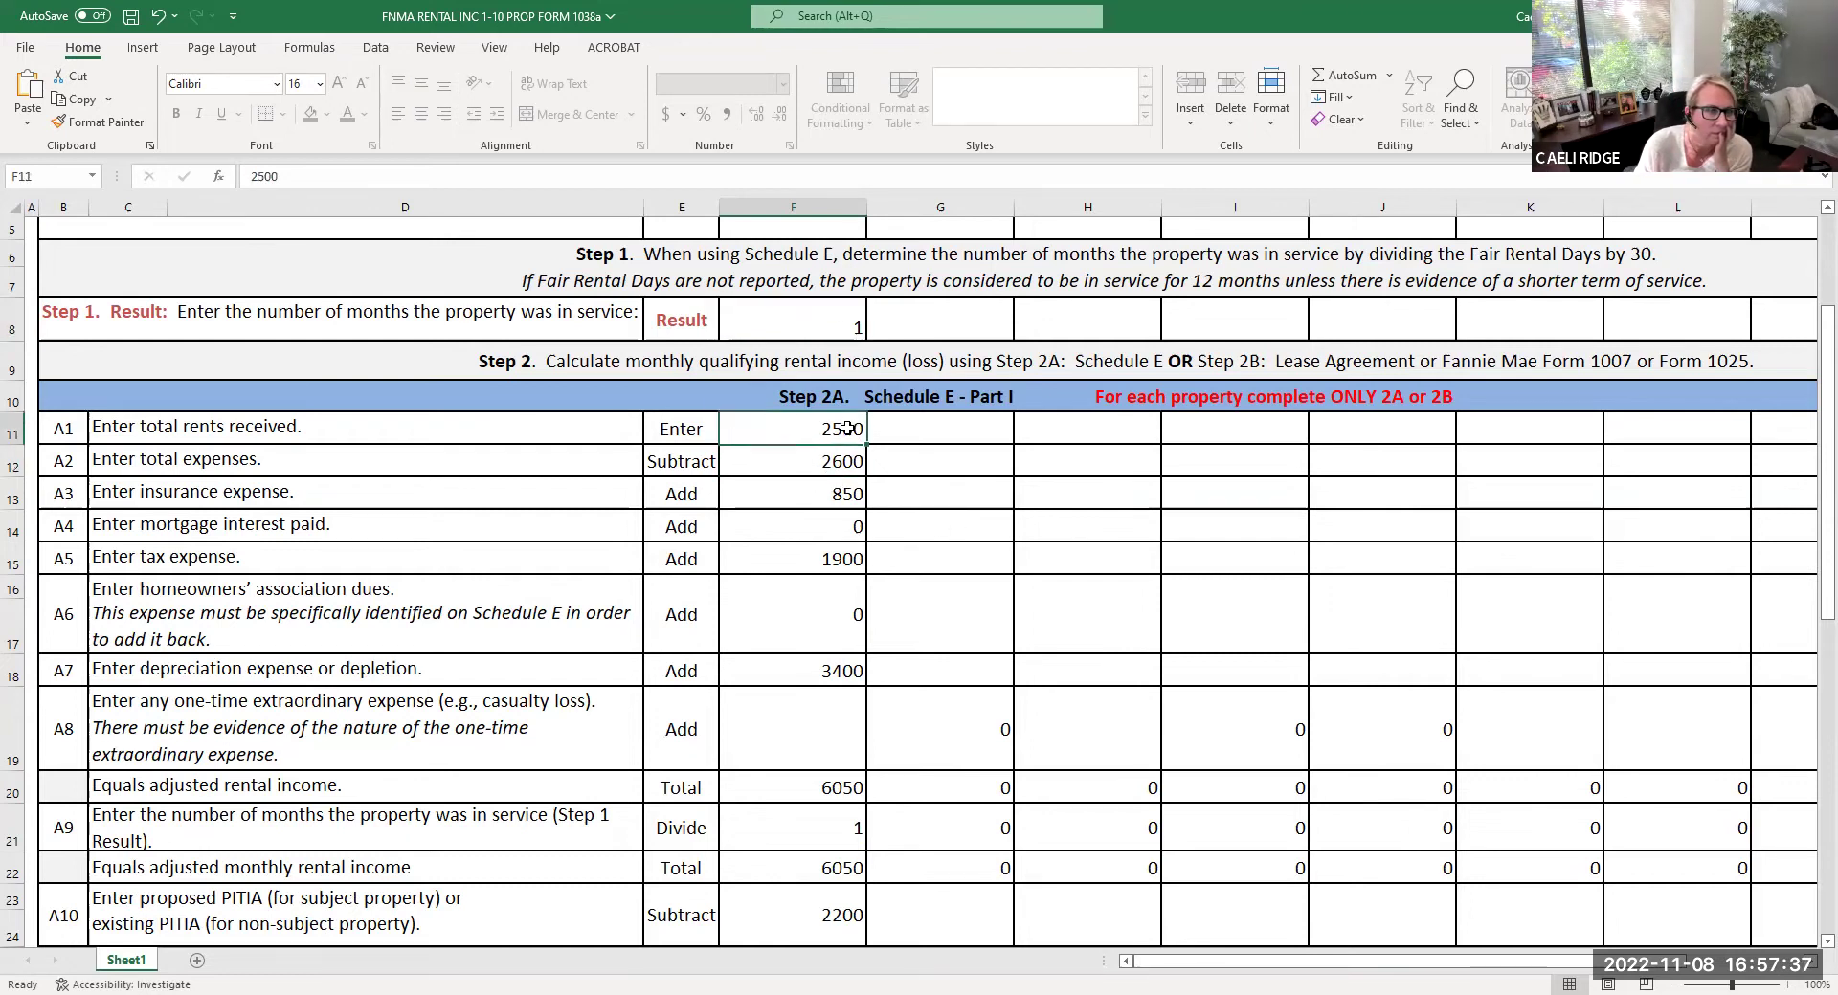
left_click(846, 328)
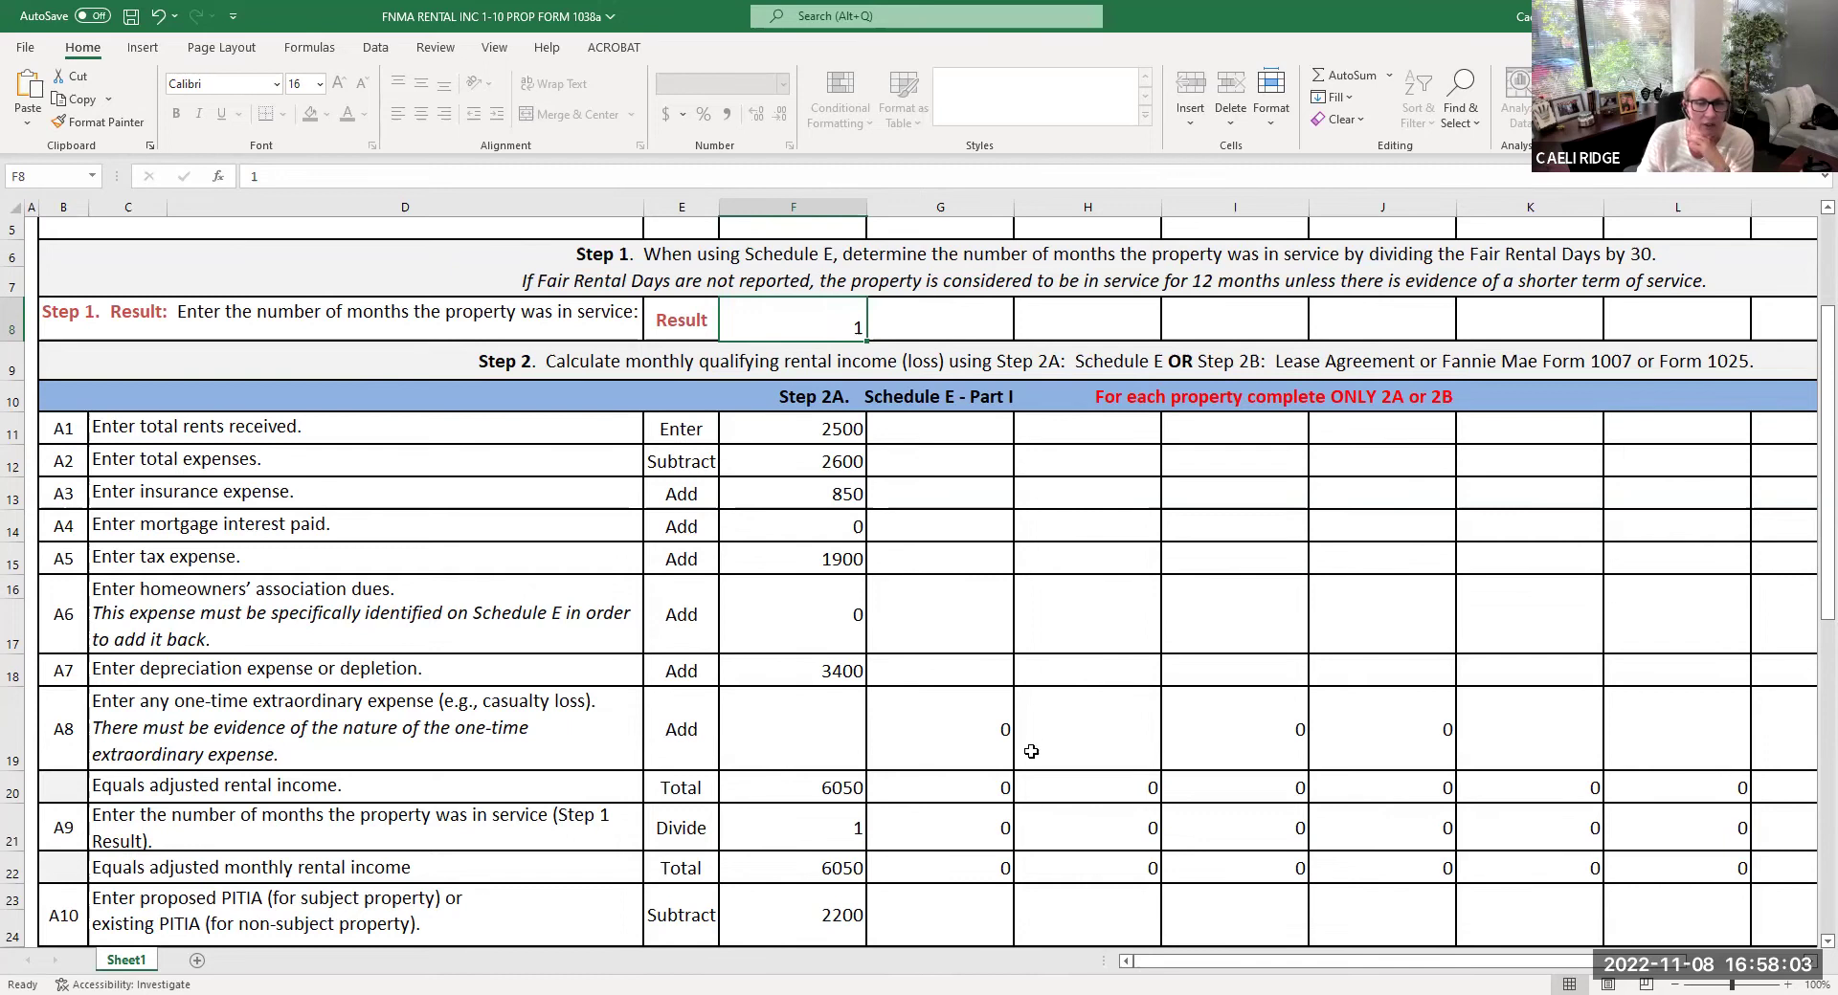
scroll(1024, 756, "down", 4)
scroll(870, 703, "up", 4)
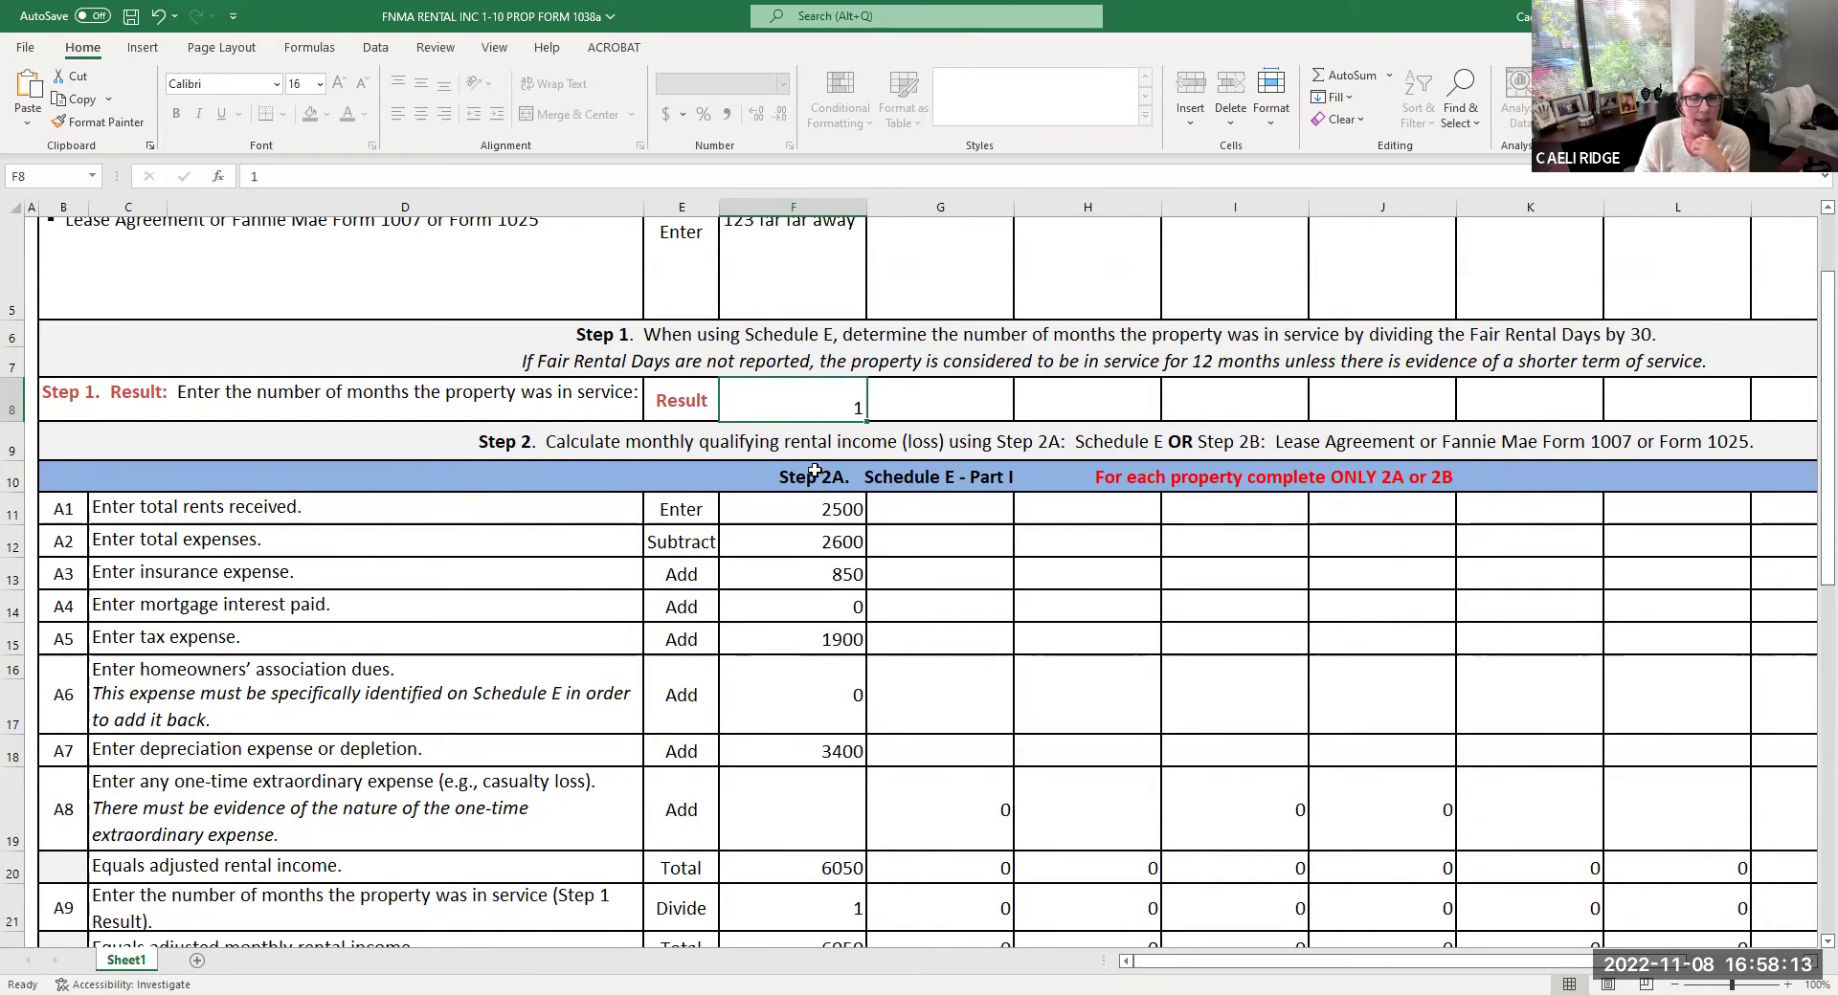
scroll(771, 422, "down", 1)
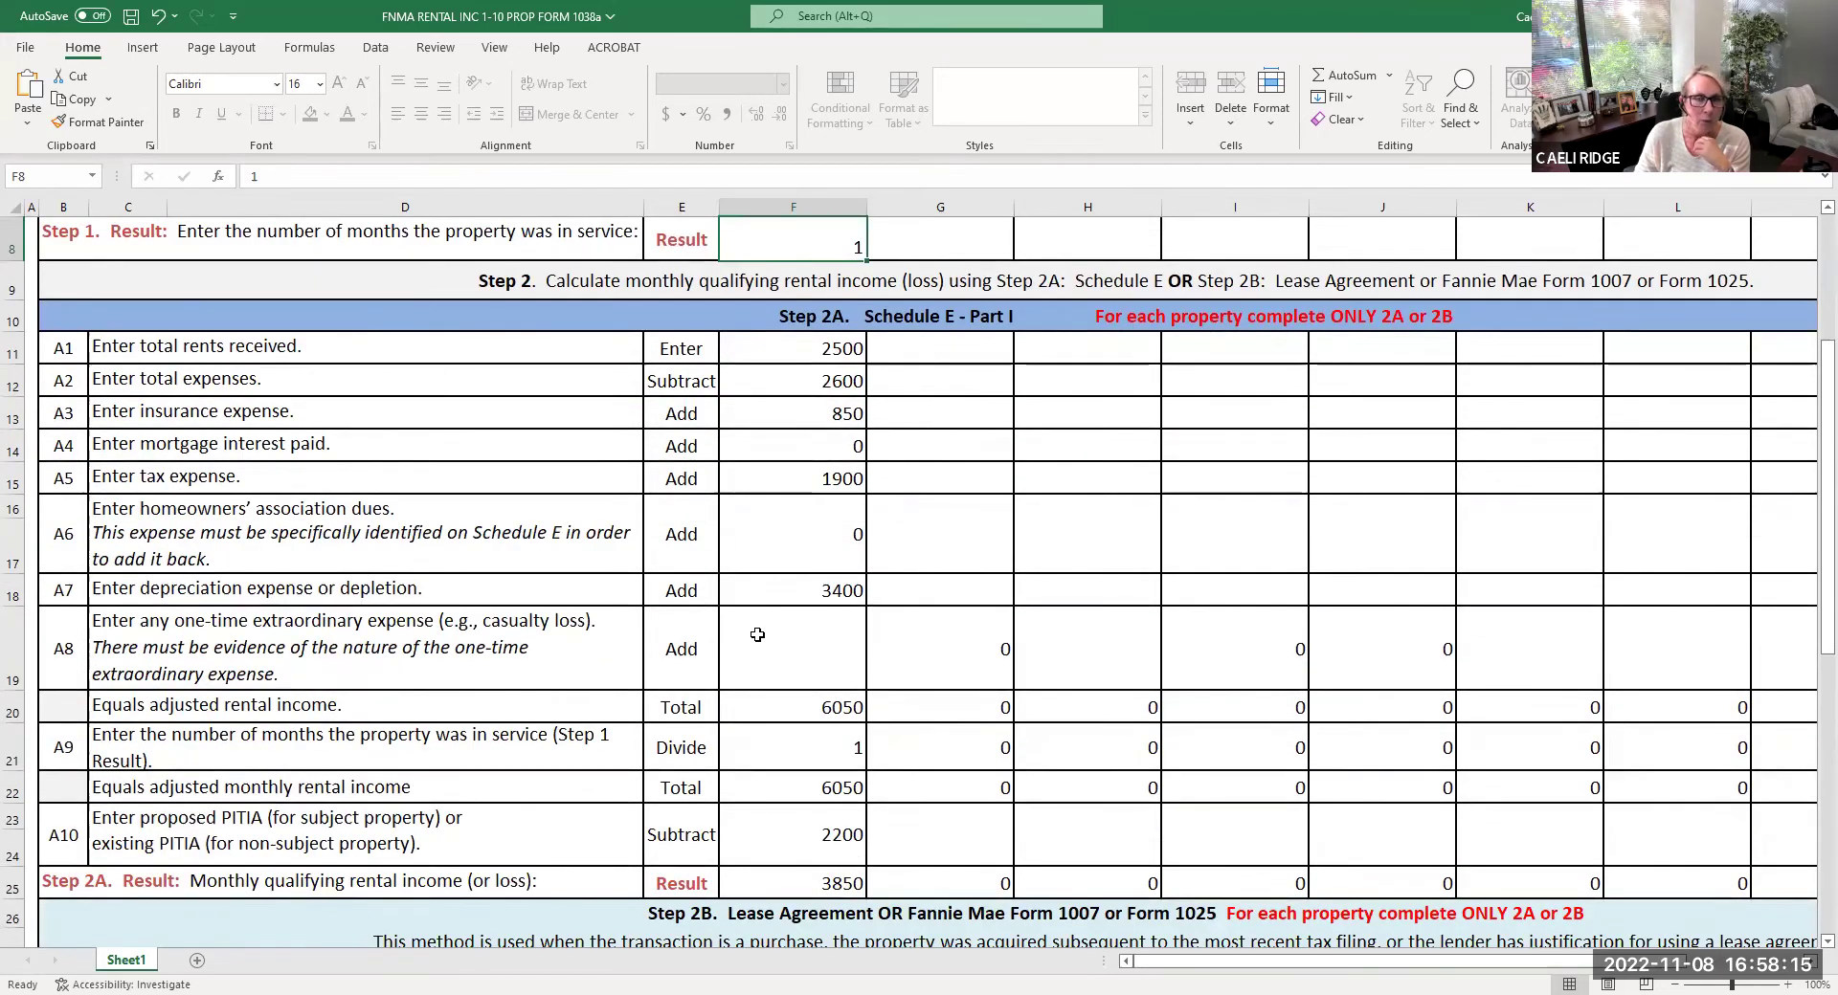